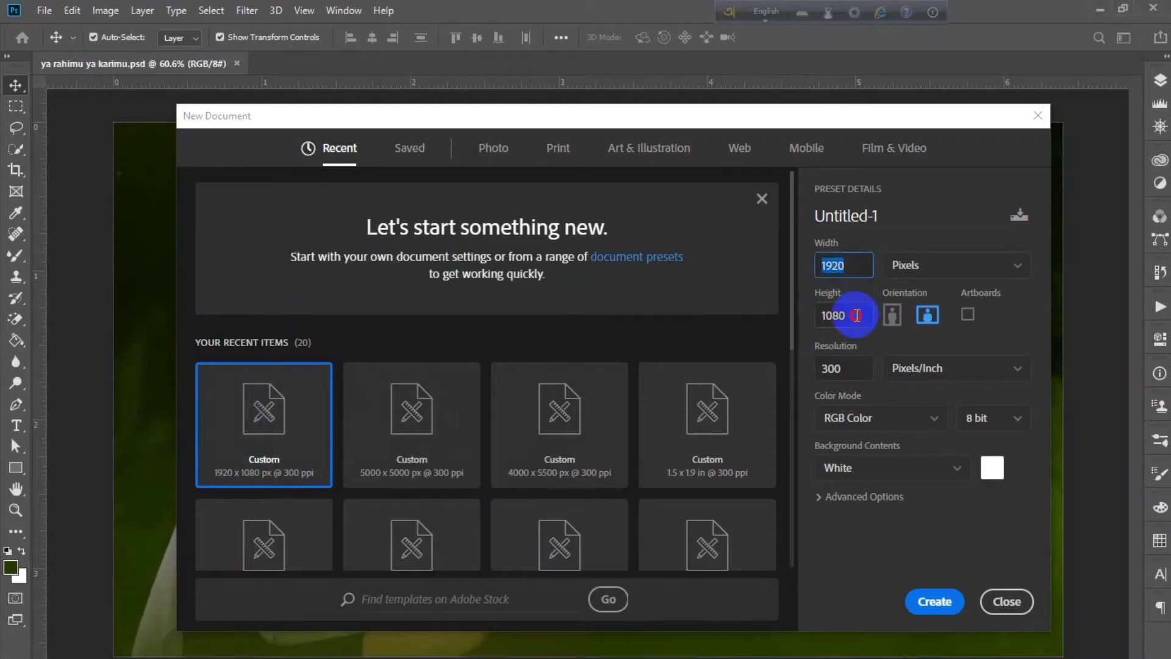
Step: Create a 1920 × 1080 px, 300 ppi RGB Color document with a white background
{"action": "left_click", "coordinate": [857, 315]}
{"action": "left_click", "coordinate": [850, 368]}
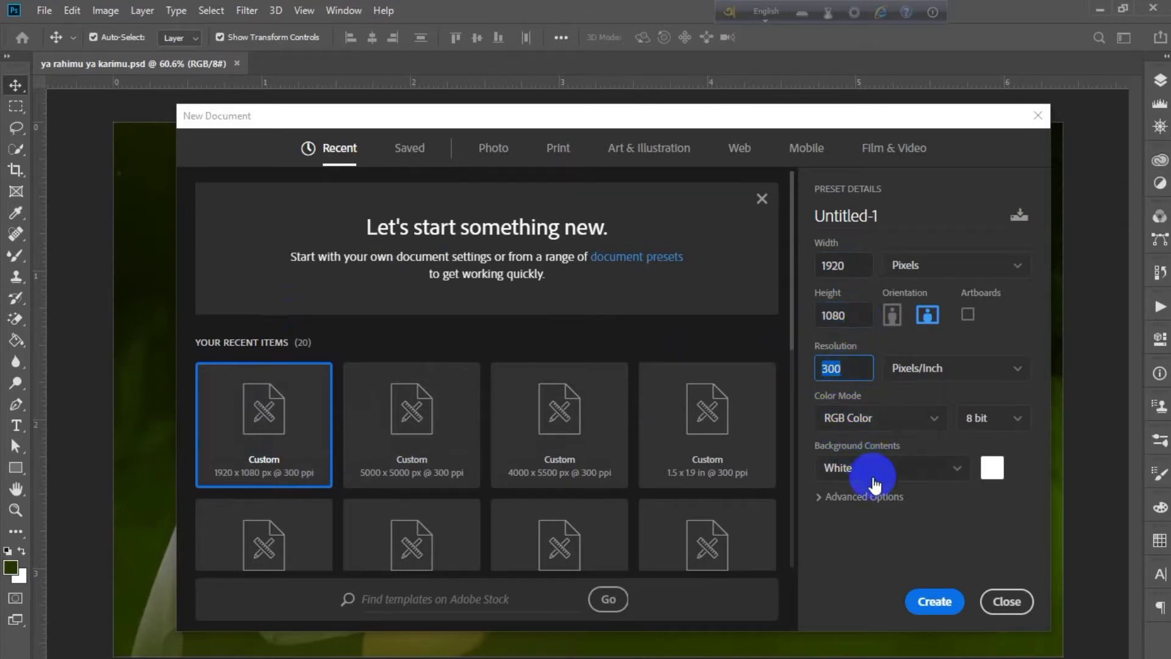
{"action": "left_click", "coordinate": [874, 484]}
{"action": "left_click", "coordinate": [878, 432]}
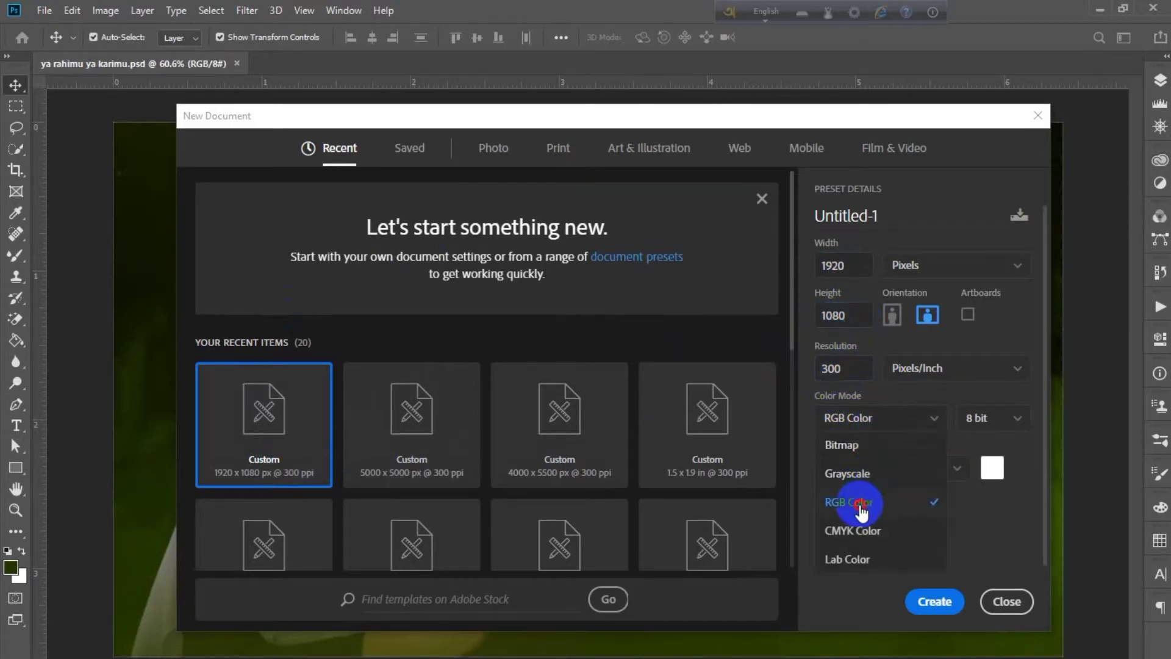
{"action": "left_click", "coordinate": [862, 504]}
{"action": "left_click", "coordinate": [907, 264]}
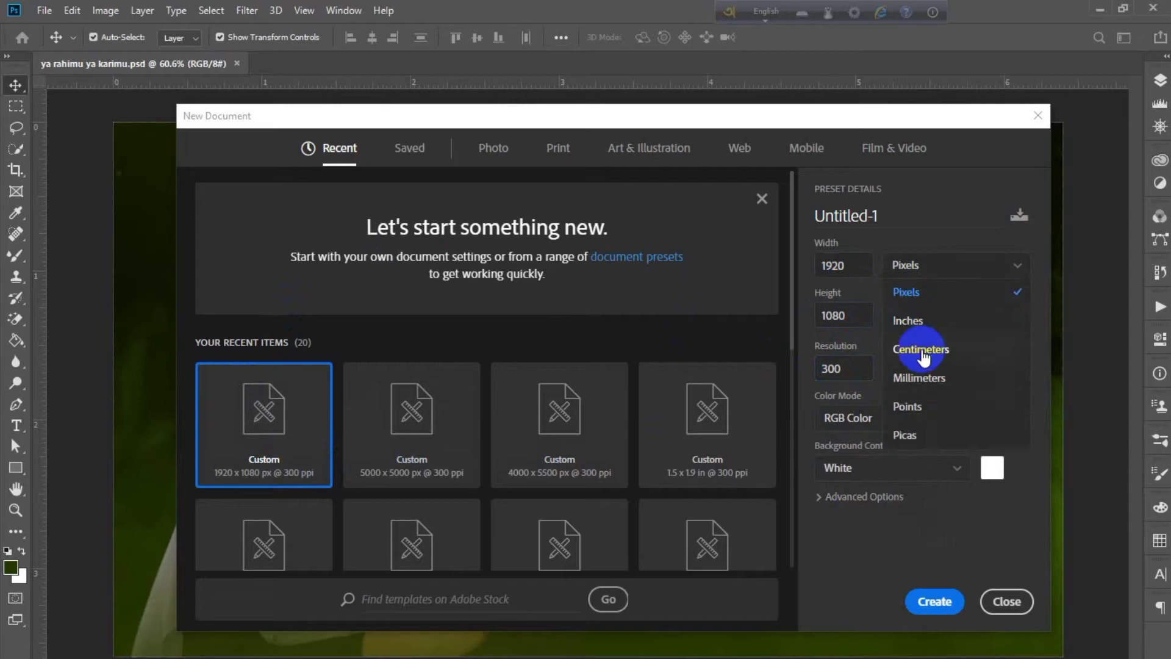
{"action": "left_click", "coordinate": [927, 299]}
{"action": "left_click", "coordinate": [935, 602]}
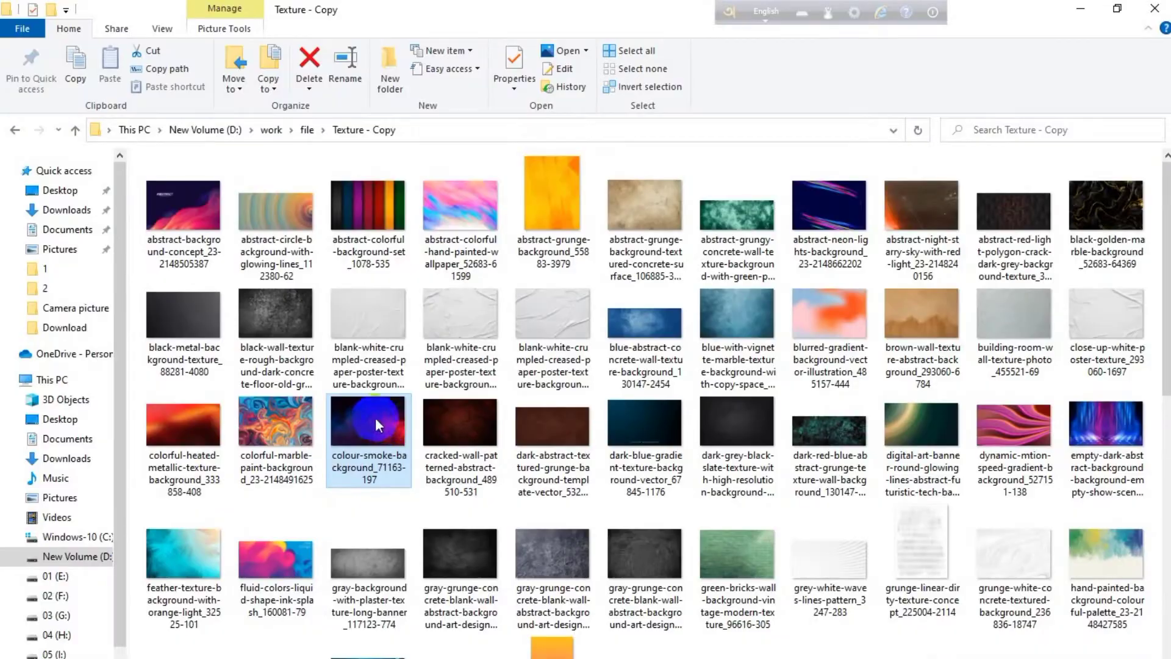
Step: Place the colour-smoke image onto the canvas and scale it to fill the whole canvas
{"action": "left_click_drag", "start_coordinate": [374, 421], "coordinate": [496, 366]}
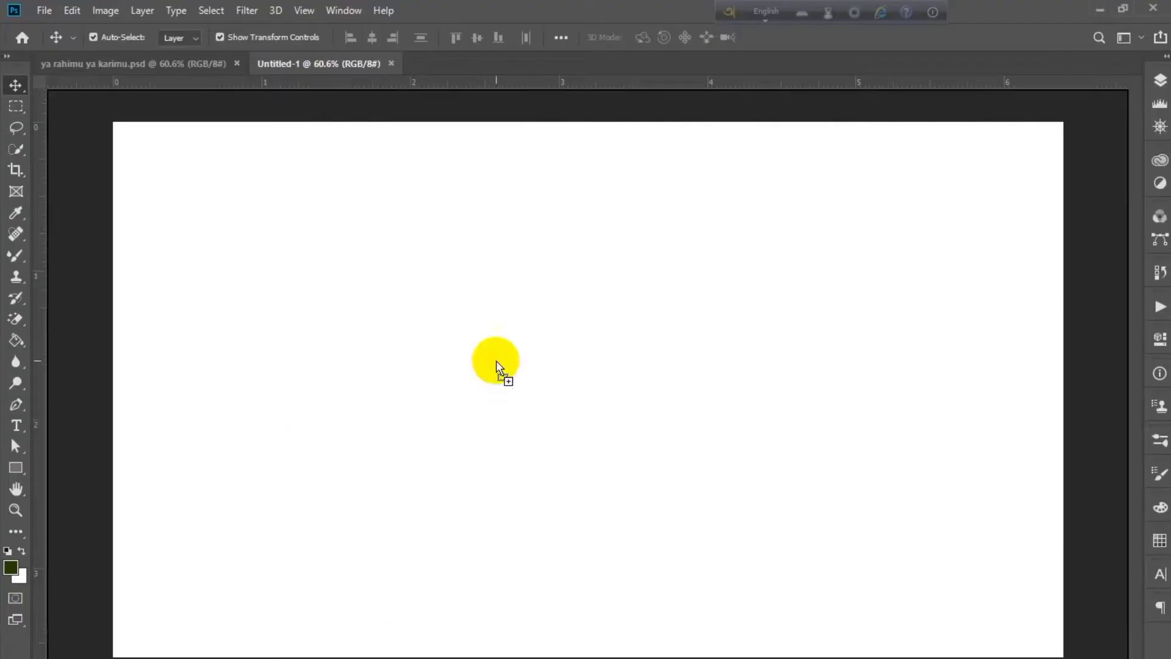
{"action": "key", "text": "Return"}
{"action": "key", "text": "ctrl+minus"}
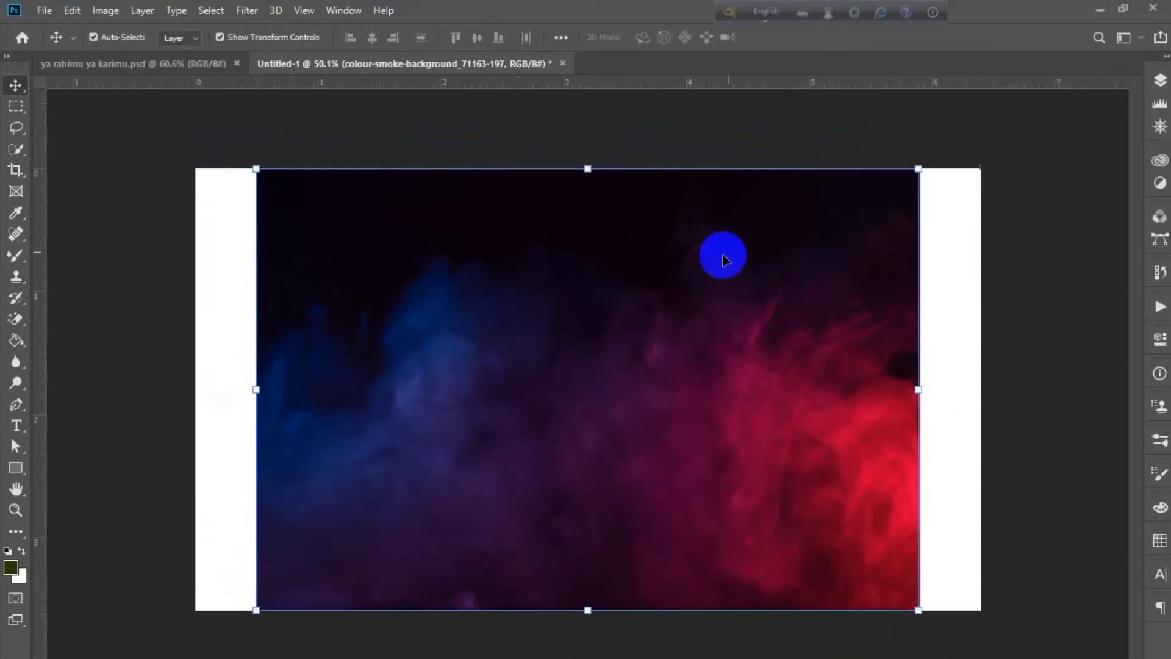
{"action": "left_click_drag", "start_coordinate": [918, 168], "coordinate": [1016, 174]}
{"action": "key", "text": "Return"}
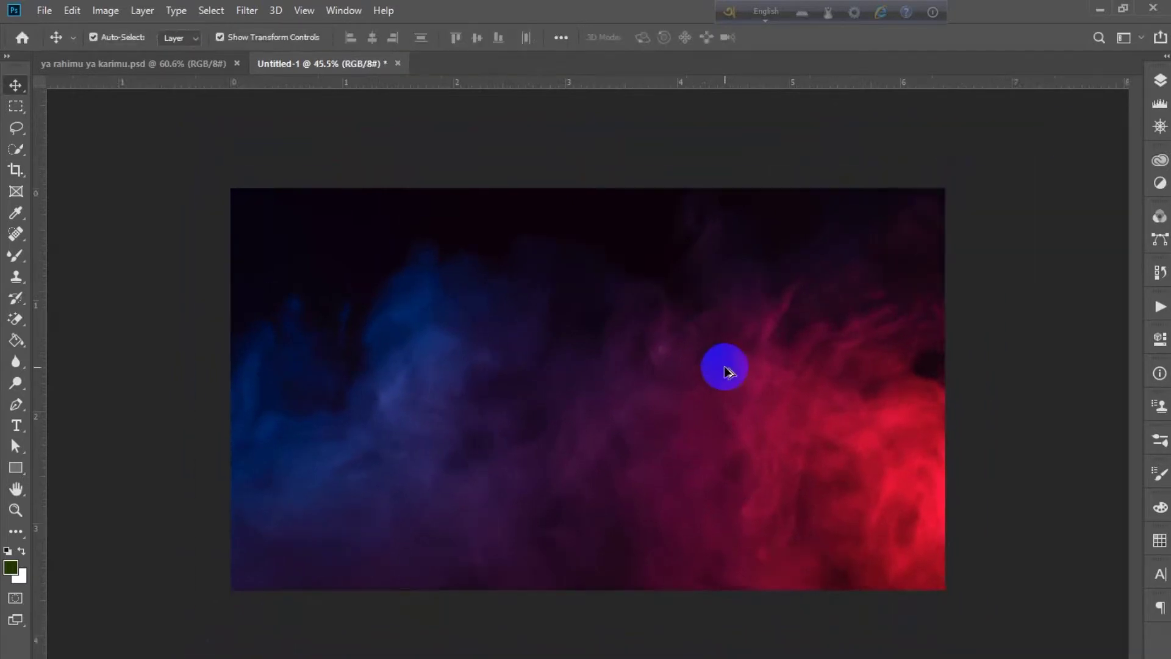
Step: Draw a canvas-size rectangle filled with dark green #3d6b00
{"action": "left_click", "coordinate": [16, 468]}
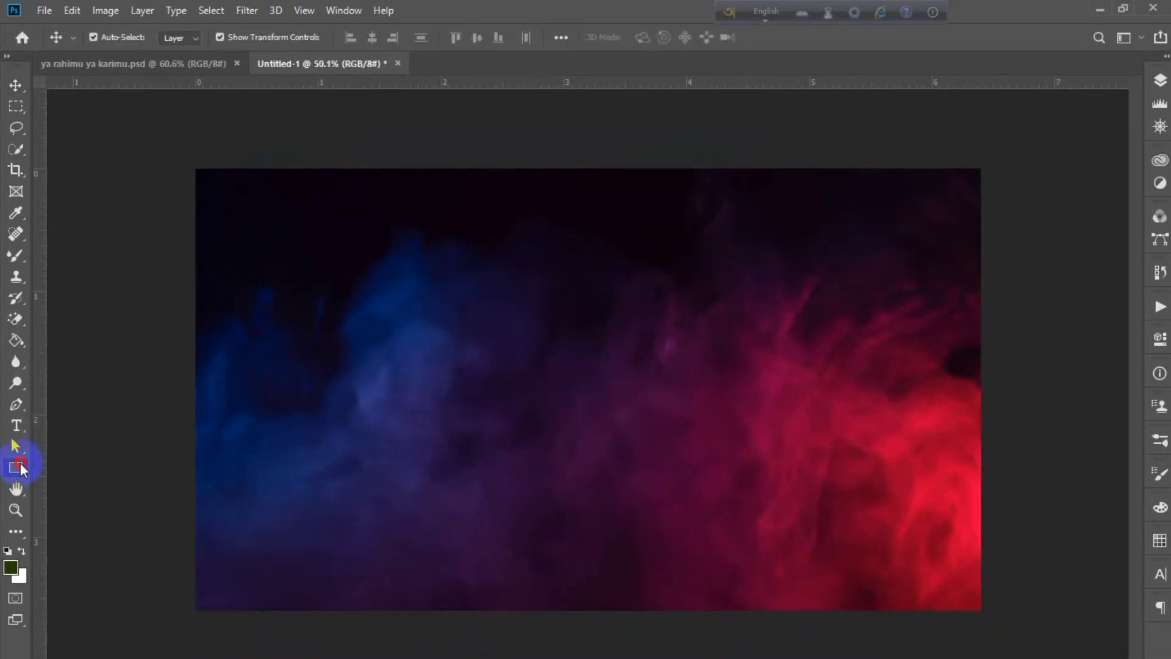
{"action": "left_click_drag", "start_coordinate": [189, 161], "coordinate": [991, 619]}
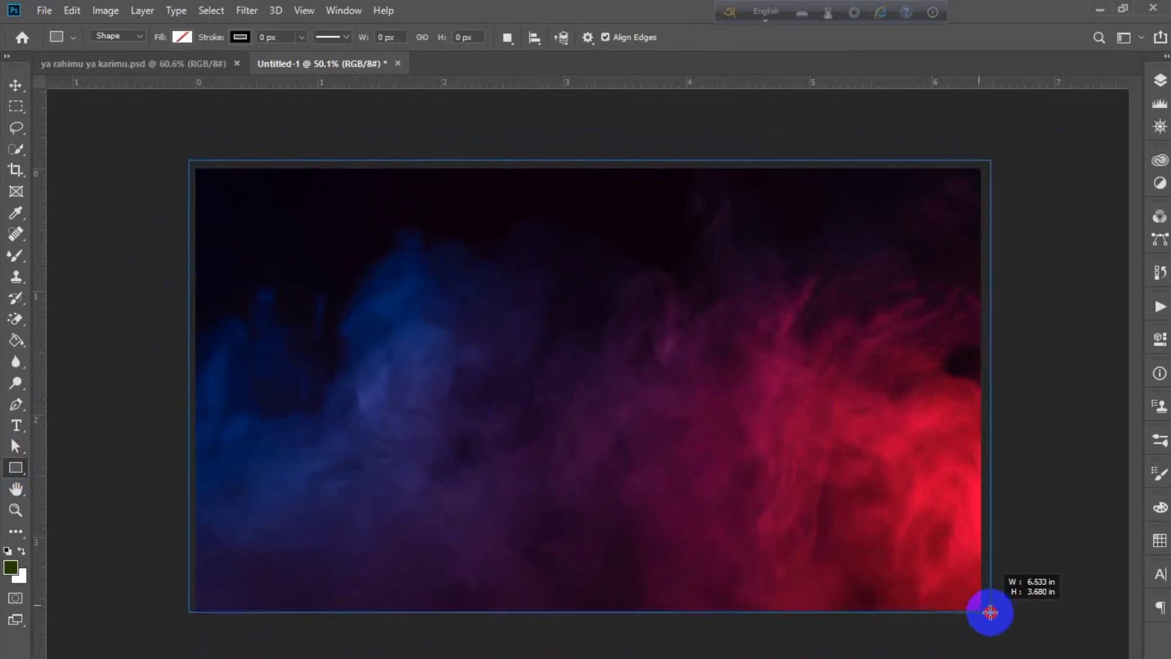
{"action": "left_click", "coordinate": [11, 567]}
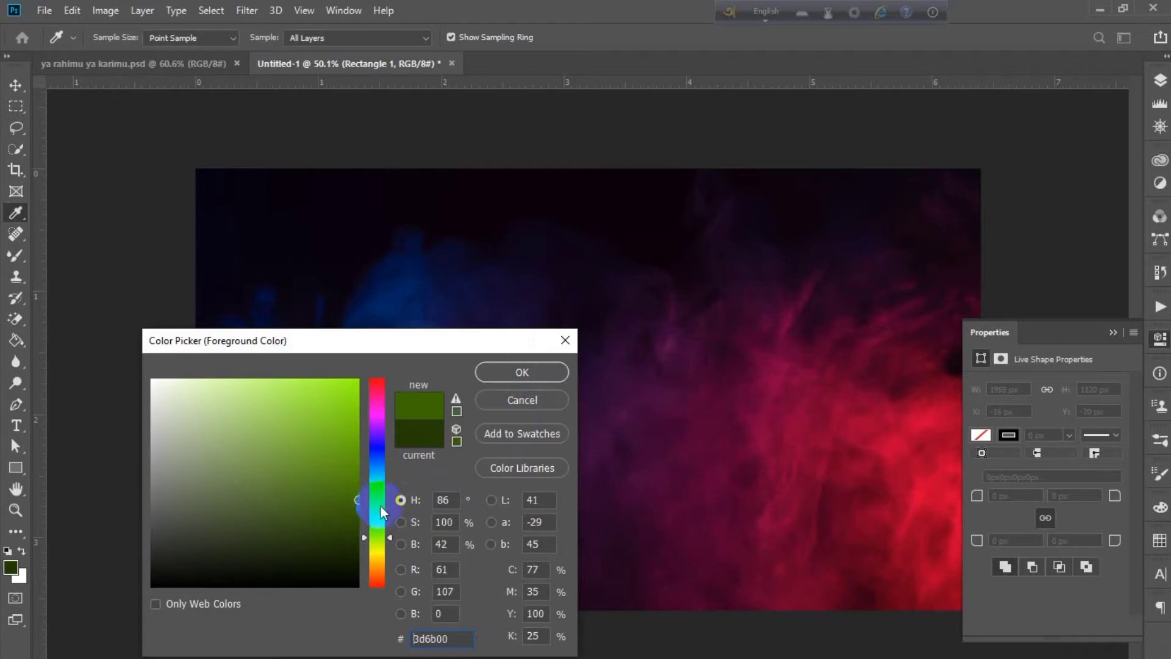
{"action": "left_click", "coordinate": [537, 374]}
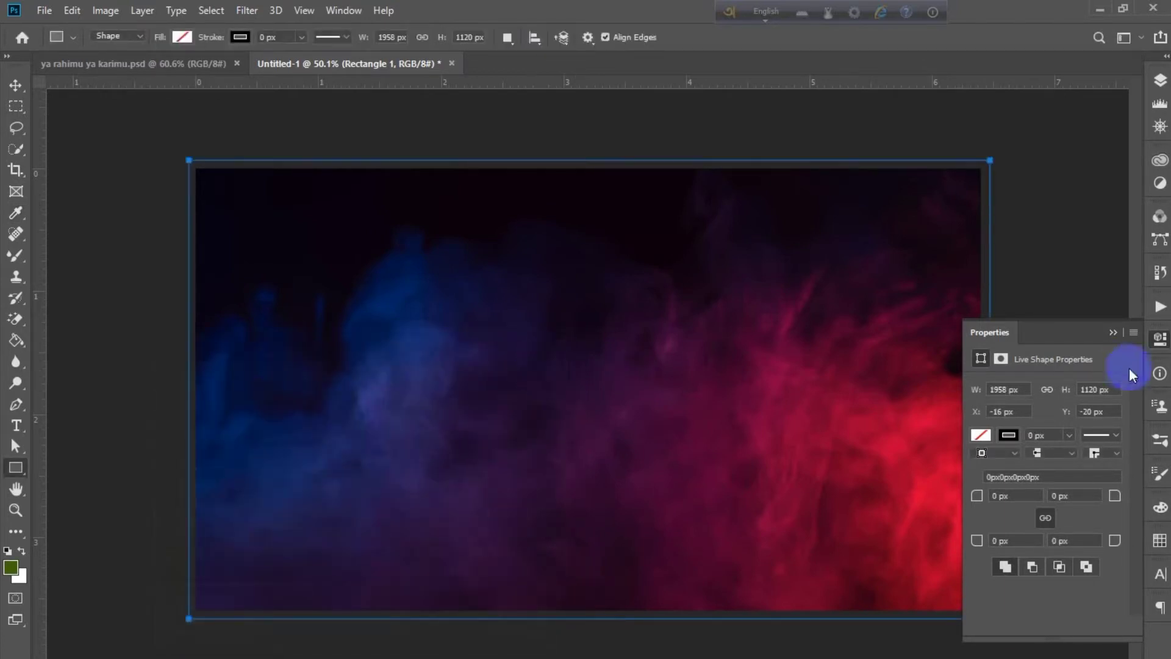
{"action": "left_click", "coordinate": [980, 435]}
{"action": "left_click", "coordinate": [976, 535]}
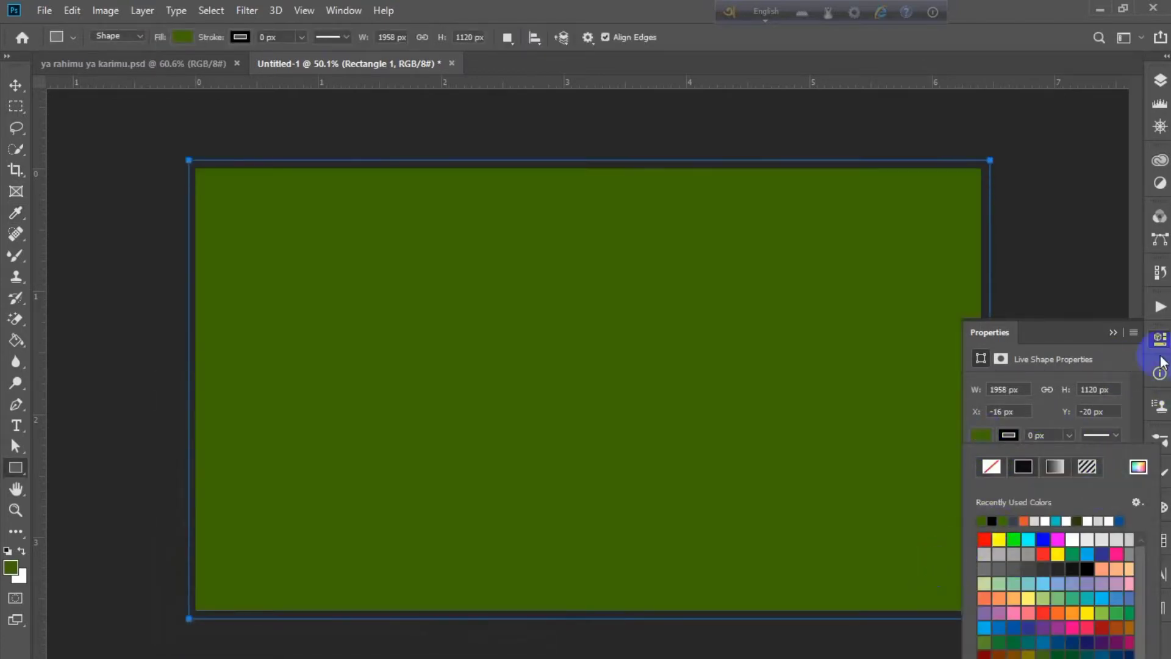
{"action": "left_click", "coordinate": [1116, 332]}
{"action": "left_click", "coordinate": [16, 85]}
Step: Set the green rectangle's blend mode to Color so the smoke turns green
{"action": "left_click", "coordinate": [1153, 85]}
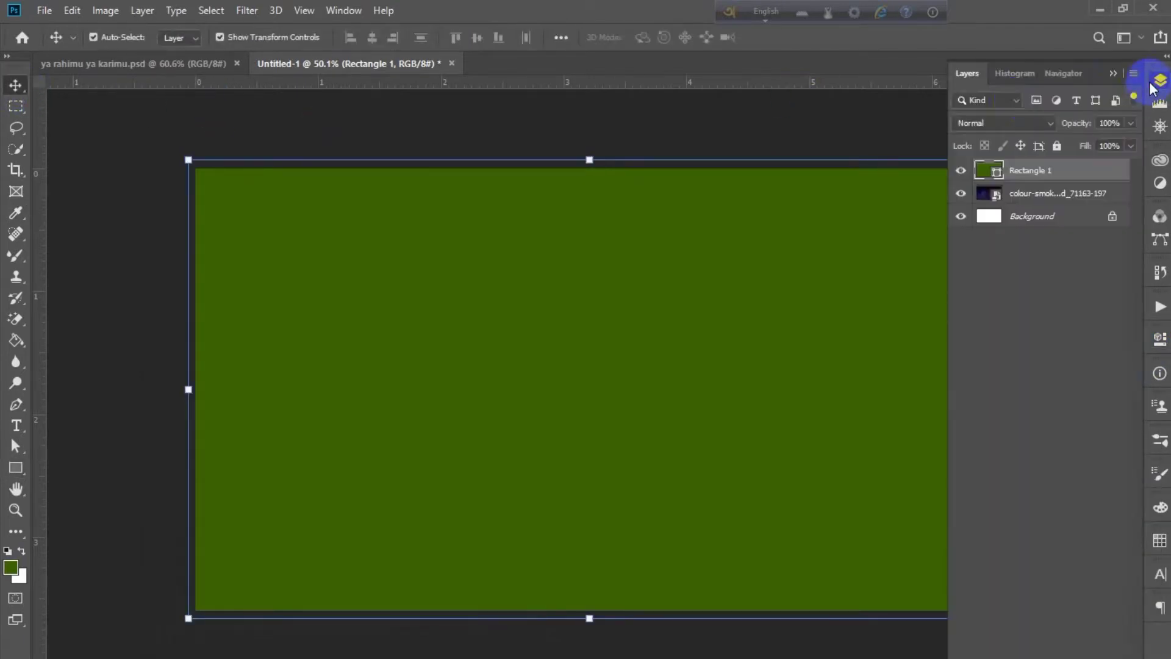
{"action": "left_click", "coordinate": [996, 132]}
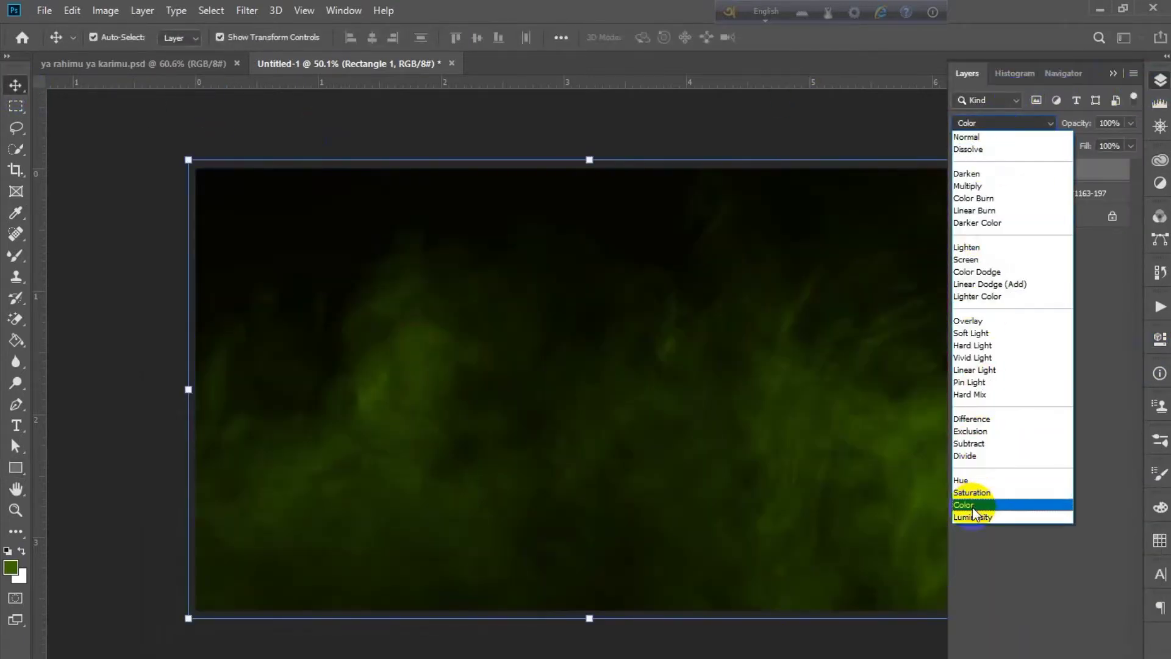
{"action": "left_click", "coordinate": [970, 505]}
{"action": "left_click", "coordinate": [233, 229]}
{"action": "scroll", "coordinate": [704, 329], "scroll_direction": "up", "scroll_amount": 1}
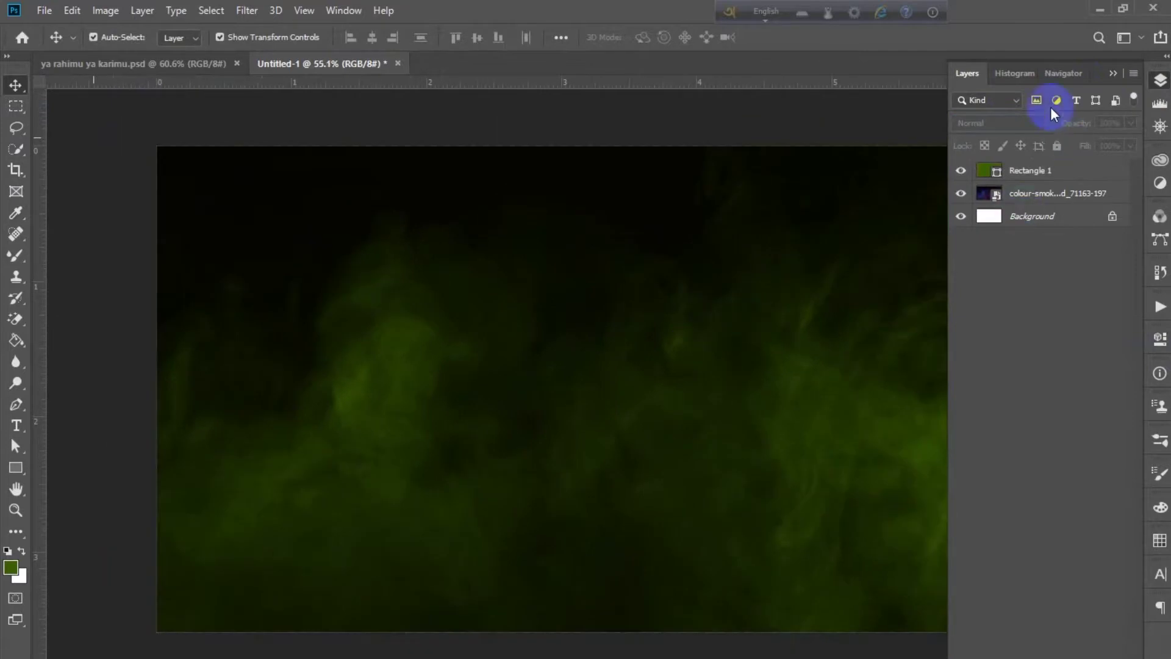
{"action": "left_click", "coordinate": [961, 174]}
{"action": "left_click", "coordinate": [961, 174]}
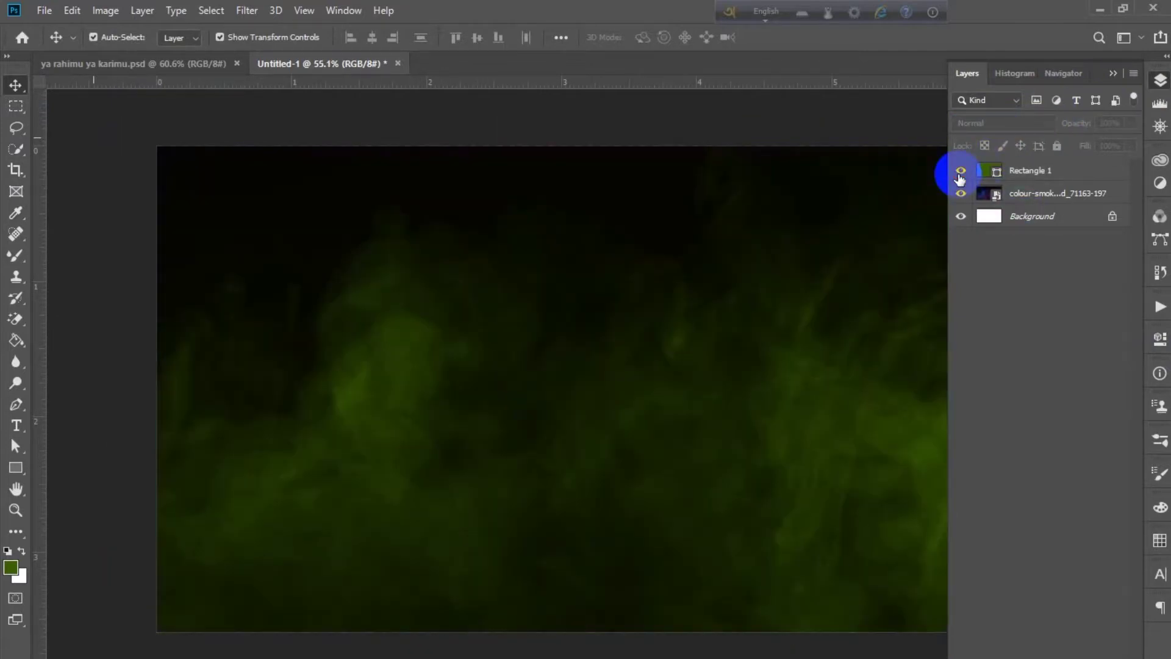
Step: Rename the smoke layer to 'bg' and the rectangle to 'colour shape'
{"action": "left_click", "coordinate": [1099, 193]}
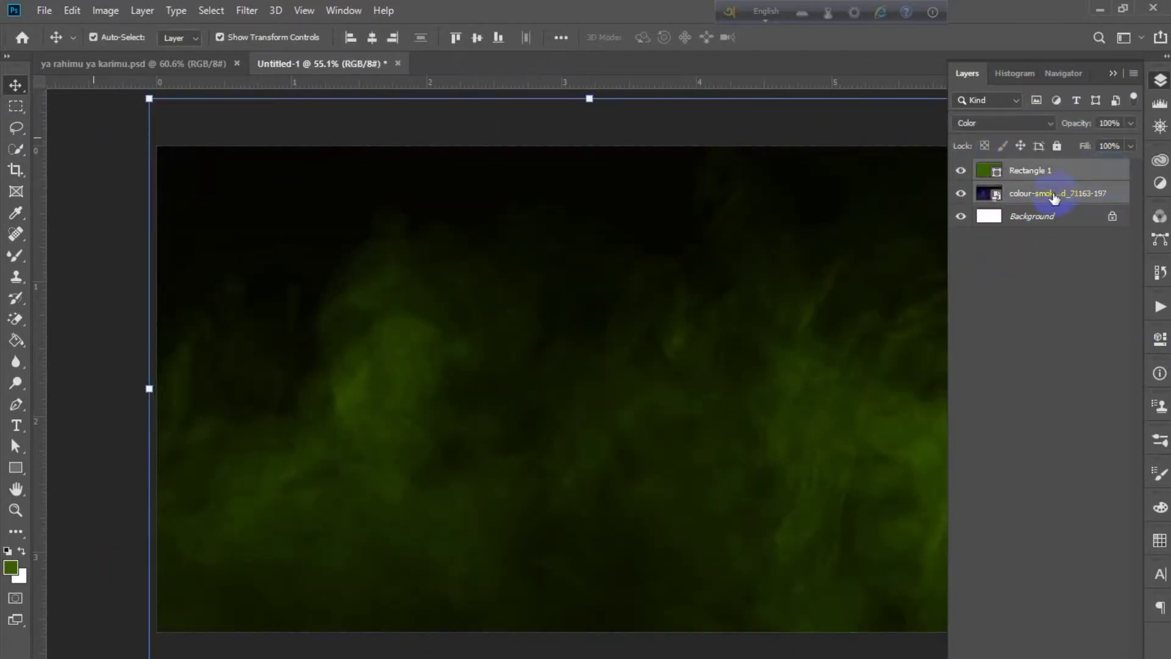
{"action": "double_click", "coordinate": [1056, 193]}
{"action": "type", "text": "g"}
{"action": "key", "text": "Return"}
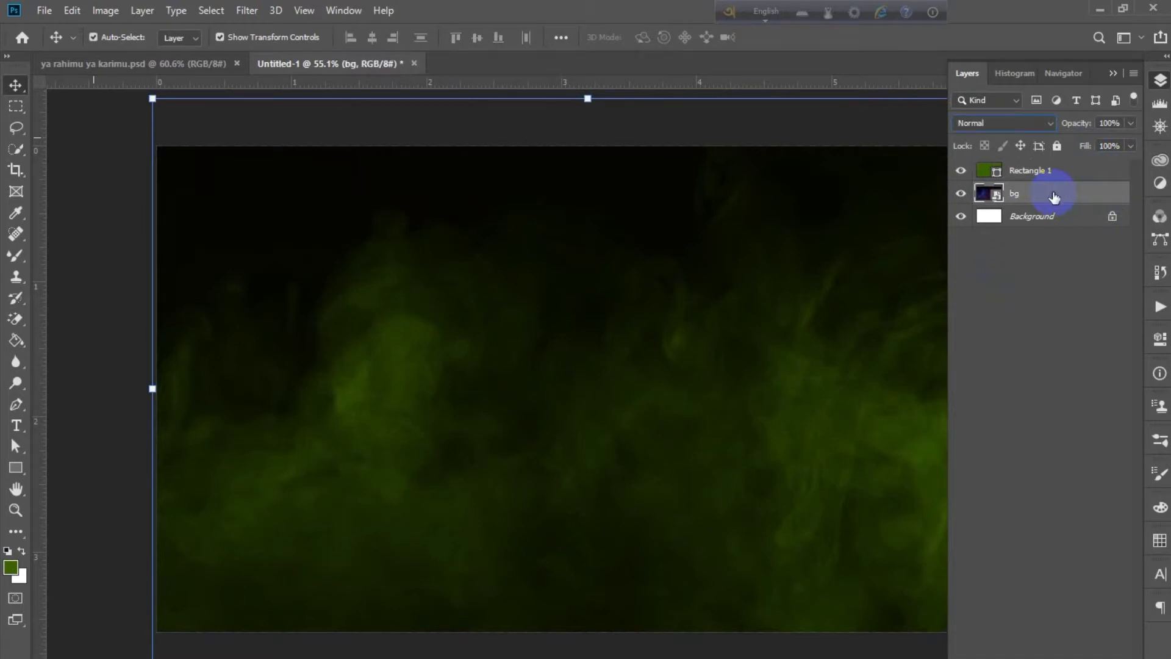
{"action": "double_click", "coordinate": [1029, 170]}
{"action": "type", "text": "colour shape"}
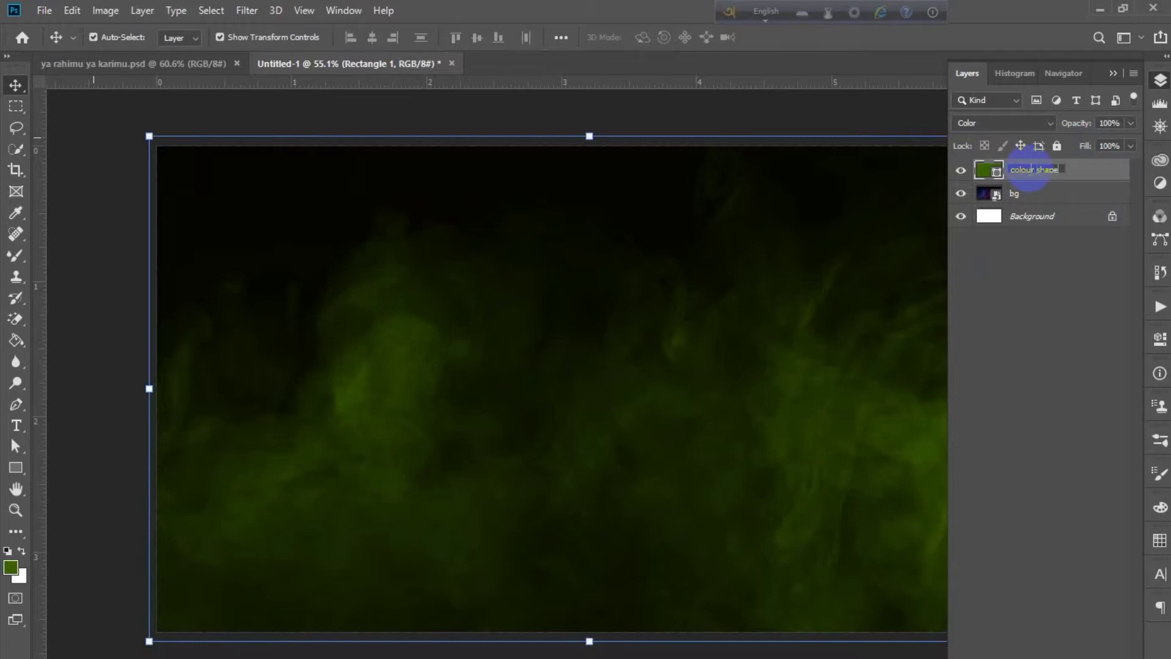
{"action": "left_click", "coordinate": [1031, 235]}
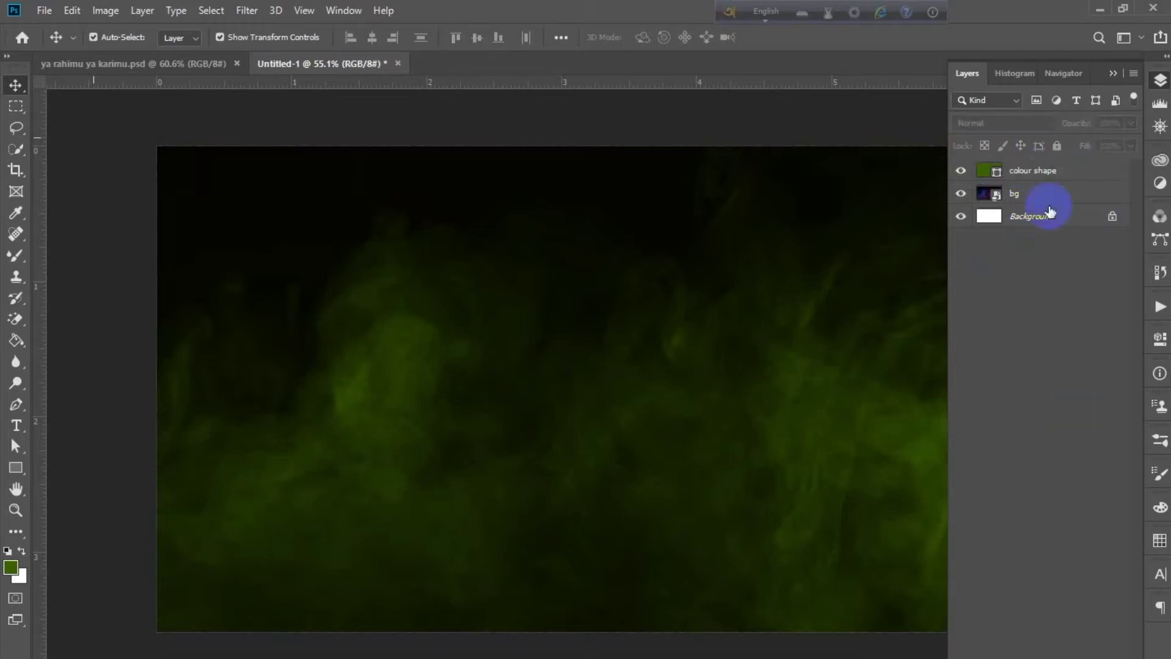
Step: Lock both the colour shape and bg layers with Lock All
{"action": "left_click", "coordinate": [1037, 171]}
{"action": "left_click", "coordinate": [1075, 193], "text": "shift"}
{"action": "left_click", "coordinate": [1057, 145]}
{"action": "left_click", "coordinate": [1044, 306]}
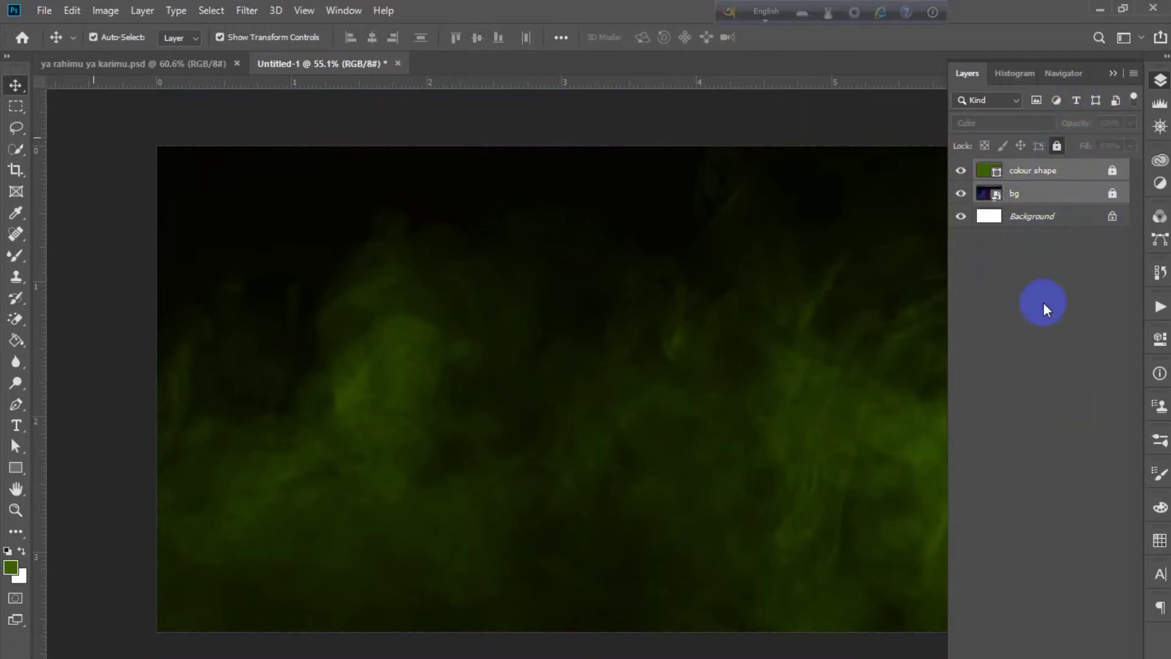
{"action": "left_click", "coordinate": [1114, 72]}
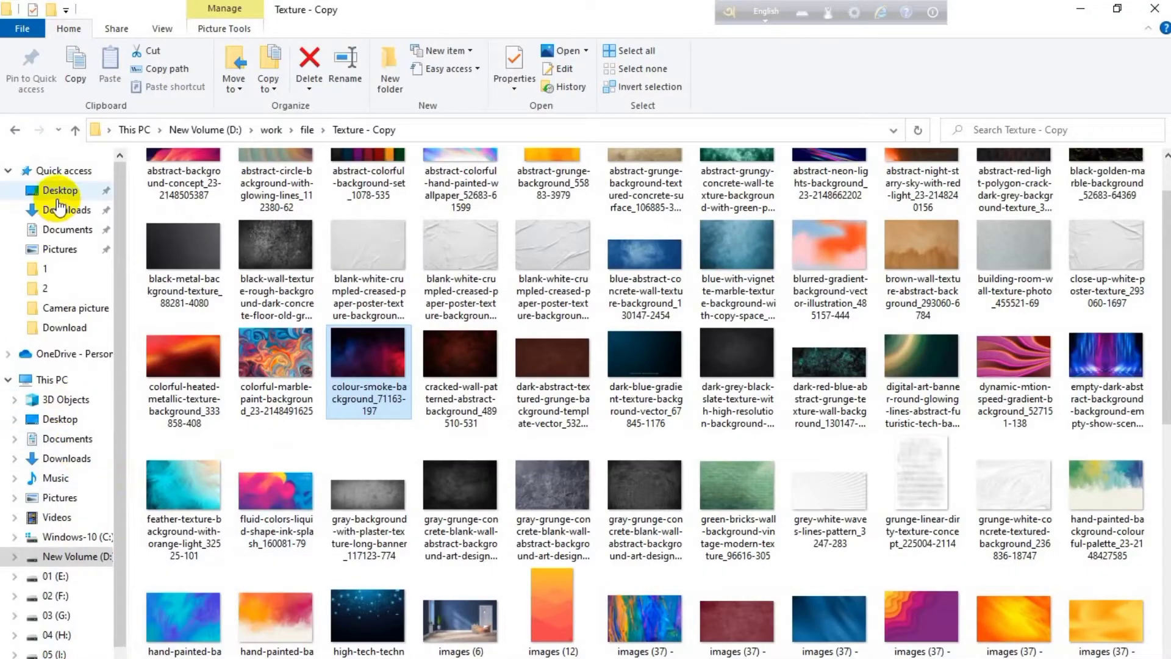
{"action": "left_click", "coordinate": [52, 211]}
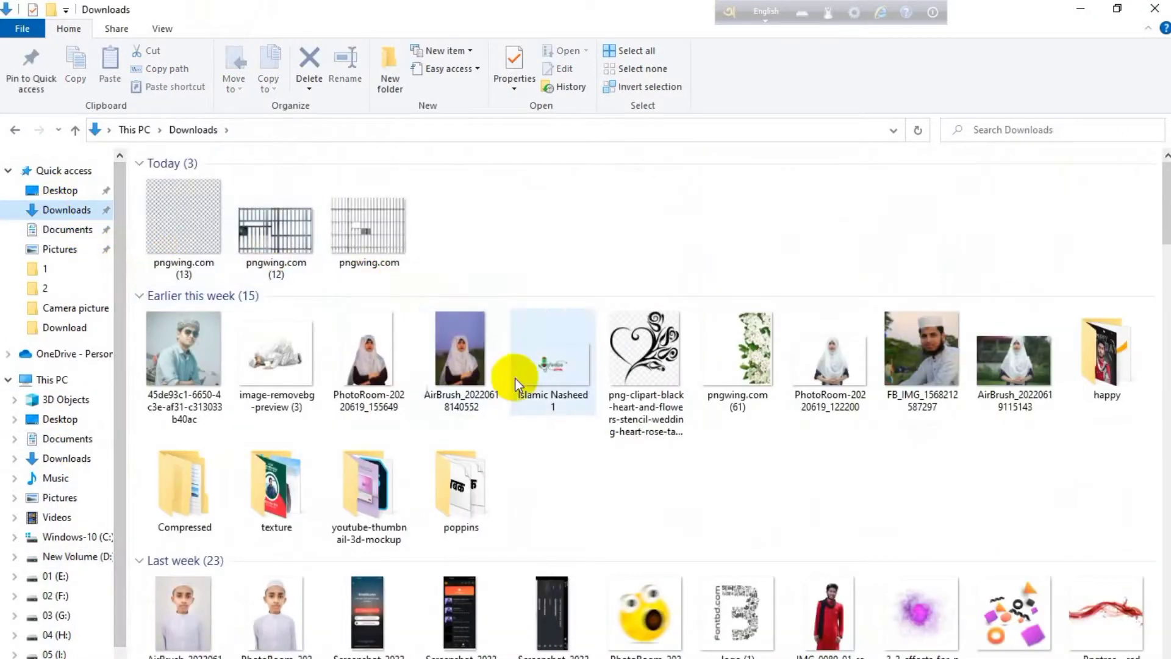
{"action": "left_click", "coordinate": [441, 397]}
{"action": "left_click", "coordinate": [365, 368]}
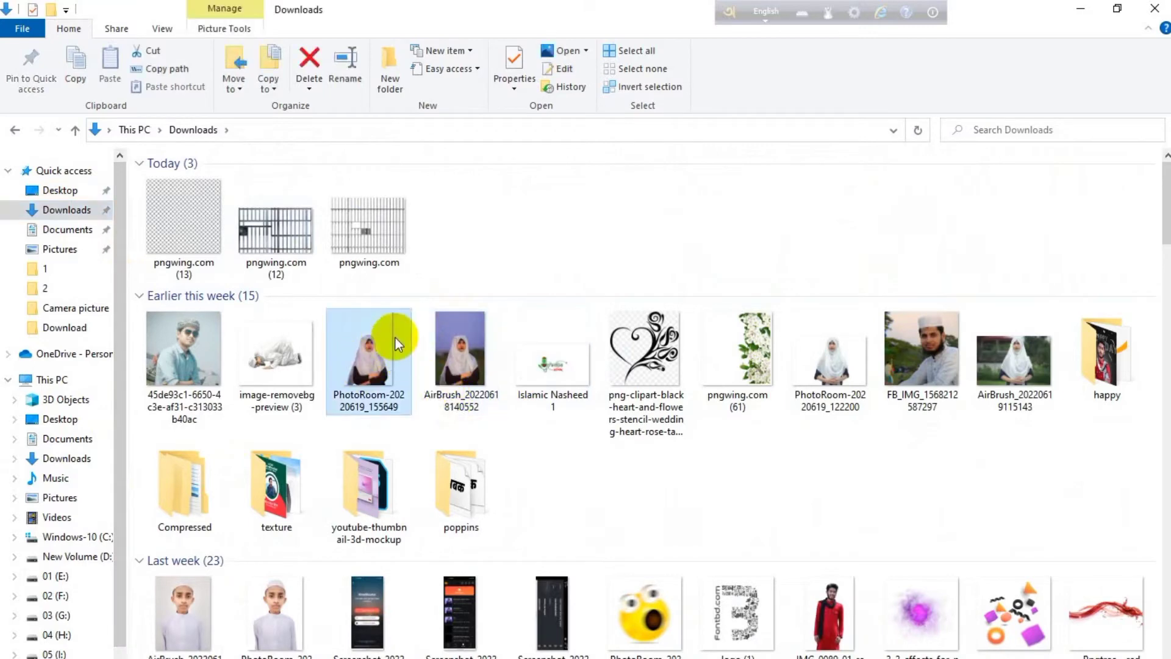
{"action": "left_click", "coordinate": [463, 345]}
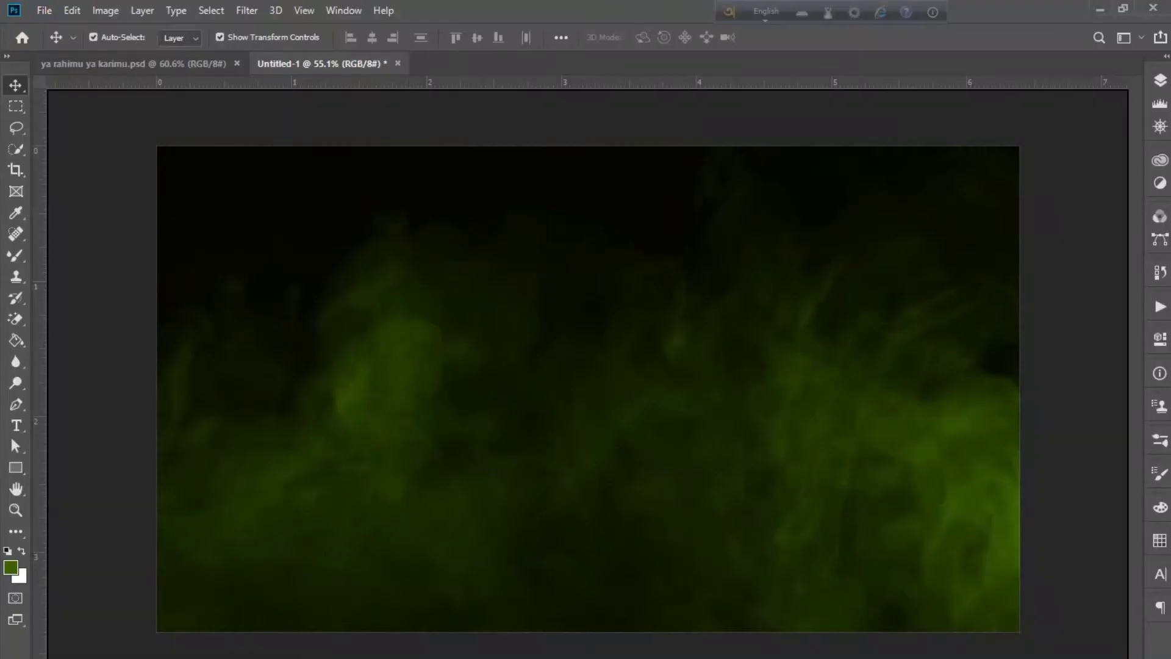
Step: Place the hijab portrait on the canvas and move it to the left side
{"action": "left_click_drag", "start_coordinate": [462, 345], "coordinate": [406, 440]}
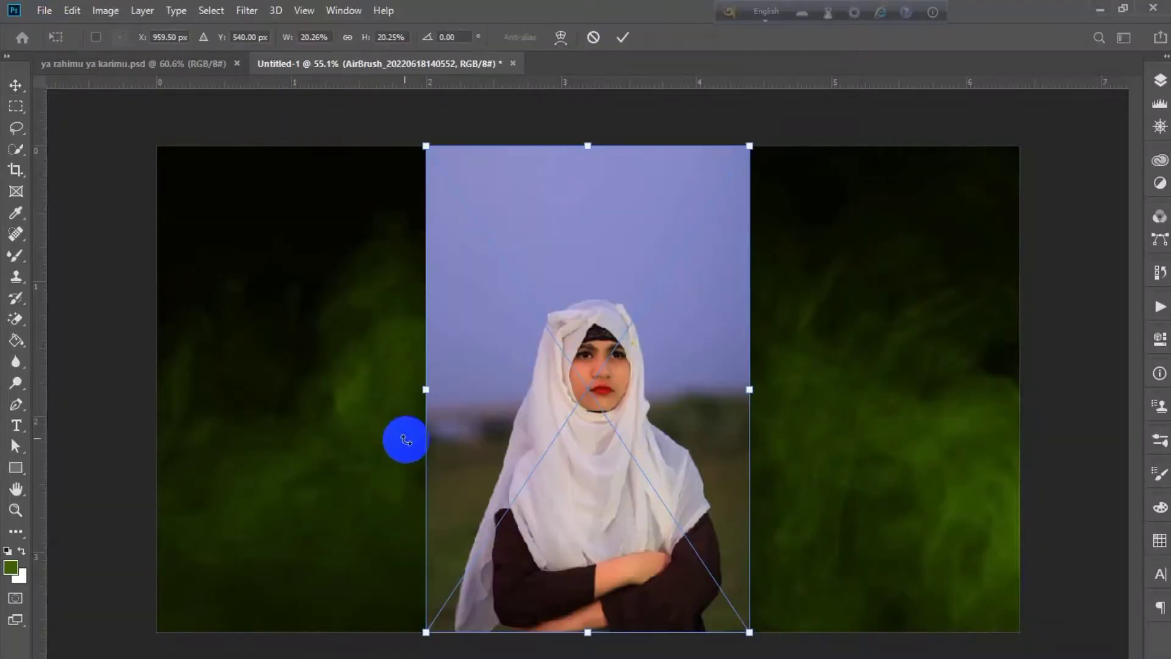
{"action": "key", "text": "Return"}
{"action": "left_click_drag", "start_coordinate": [580, 479], "coordinate": [332, 485]}
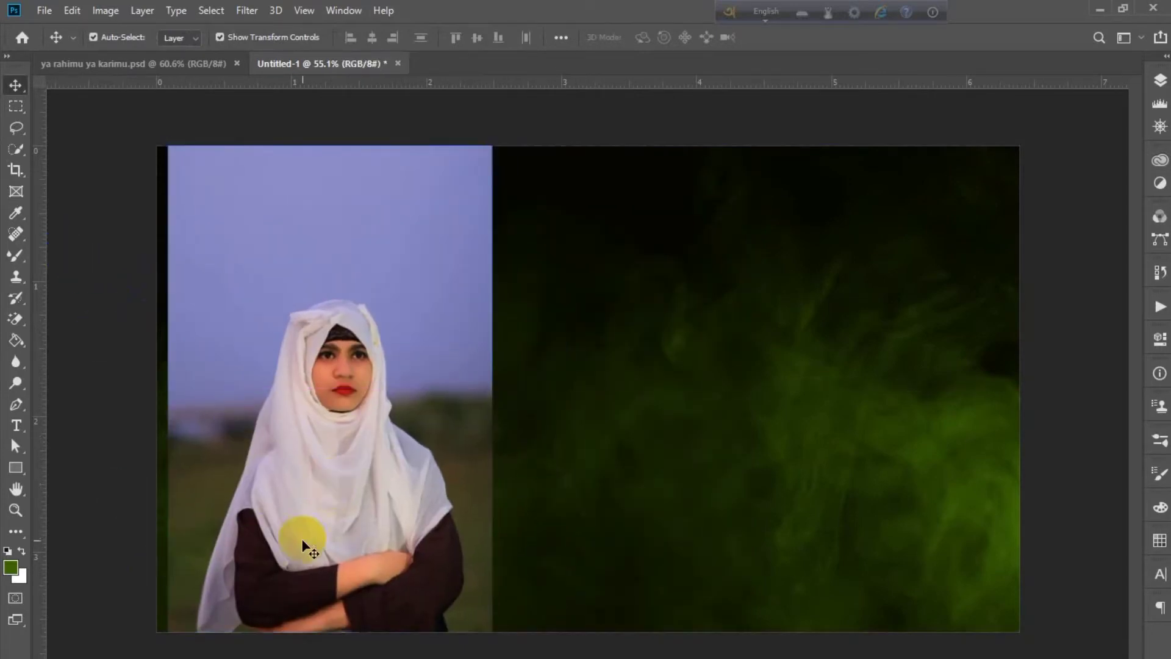
{"action": "key", "text": "alt+Tab"}
{"action": "key", "text": "alt+Tab"}
Step: Select the woman with the Quick Selection brush, subtracting the green ground and background
{"action": "key", "text": "w"}
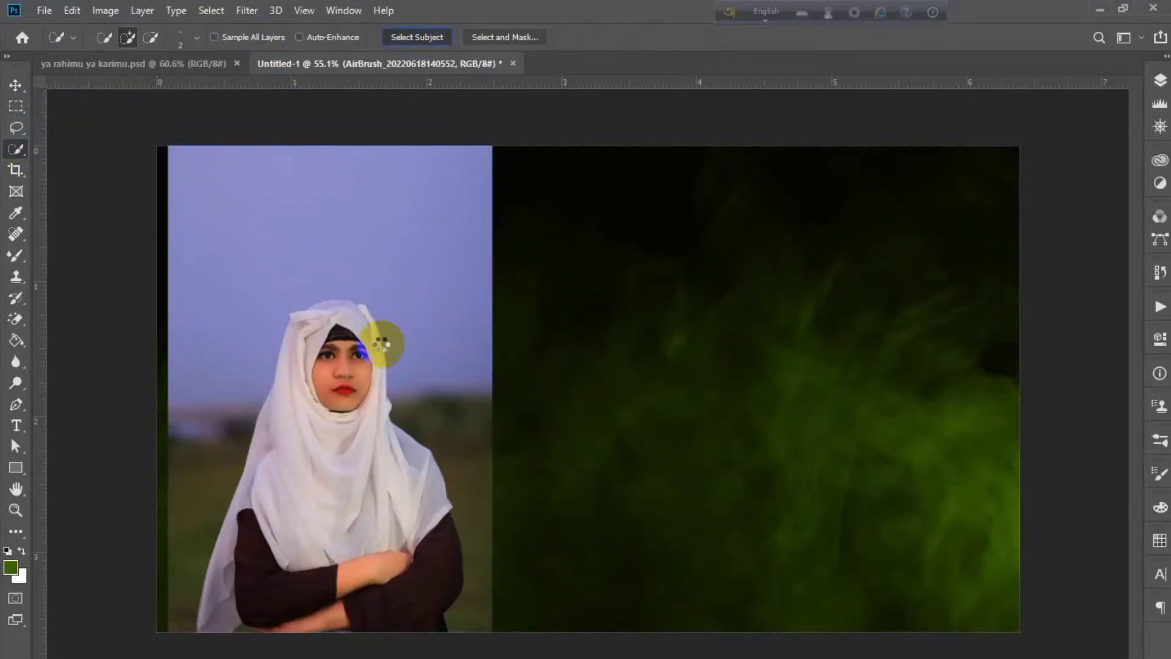
{"action": "scroll", "coordinate": [319, 549], "scroll_direction": "up", "scroll_amount": 2}
{"action": "scroll", "coordinate": [322, 549], "scroll_direction": "up", "scroll_amount": 3}
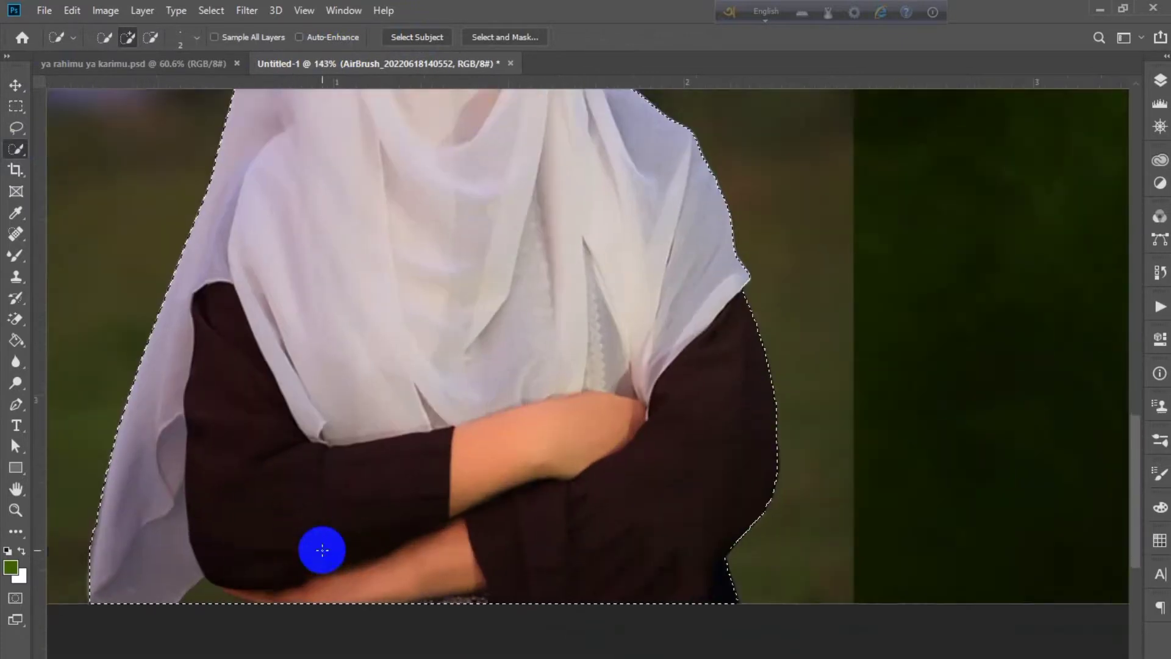
{"action": "scroll", "coordinate": [321, 549], "scroll_direction": "up", "scroll_amount": 2}
{"action": "scroll", "coordinate": [312, 507], "scroll_direction": "up", "scroll_amount": 2}
{"action": "key", "text": "bracketright"}
{"action": "key", "text": "bracketright"}
{"action": "key", "text": "bracketright"}
{"action": "mouse_move", "coordinate": [291, 505]}
{"action": "left_mouse_down"}
{"action": "mouse_move", "coordinate": [353, 460]}
{"action": "mouse_move", "coordinate": [366, 482]}
{"action": "left_mouse_up"}
{"action": "scroll", "coordinate": [324, 413], "scroll_direction": "up", "scroll_amount": 2}
{"action": "left_click_drag", "start_coordinate": [324, 413], "coordinate": [345, 504]}
{"action": "scroll", "coordinate": [479, 525], "scroll_direction": "down", "scroll_amount": 2}
{"action": "scroll", "coordinate": [531, 555], "scroll_direction": "down", "scroll_amount": 4}
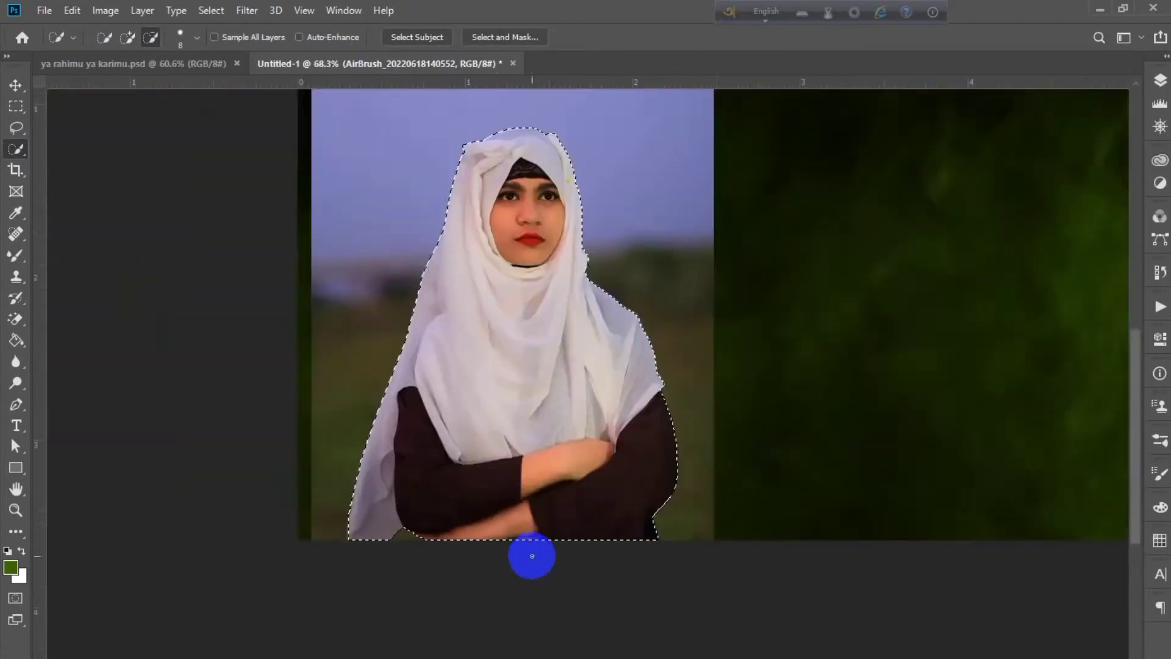
{"action": "scroll", "coordinate": [530, 554], "scroll_direction": "up", "scroll_amount": 4}
{"action": "scroll", "coordinate": [531, 554], "scroll_direction": "up", "scroll_amount": 2}
{"action": "scroll", "coordinate": [530, 555], "scroll_direction": "down", "scroll_amount": 3}
{"action": "scroll", "coordinate": [556, 533], "scroll_direction": "down", "scroll_amount": 2}
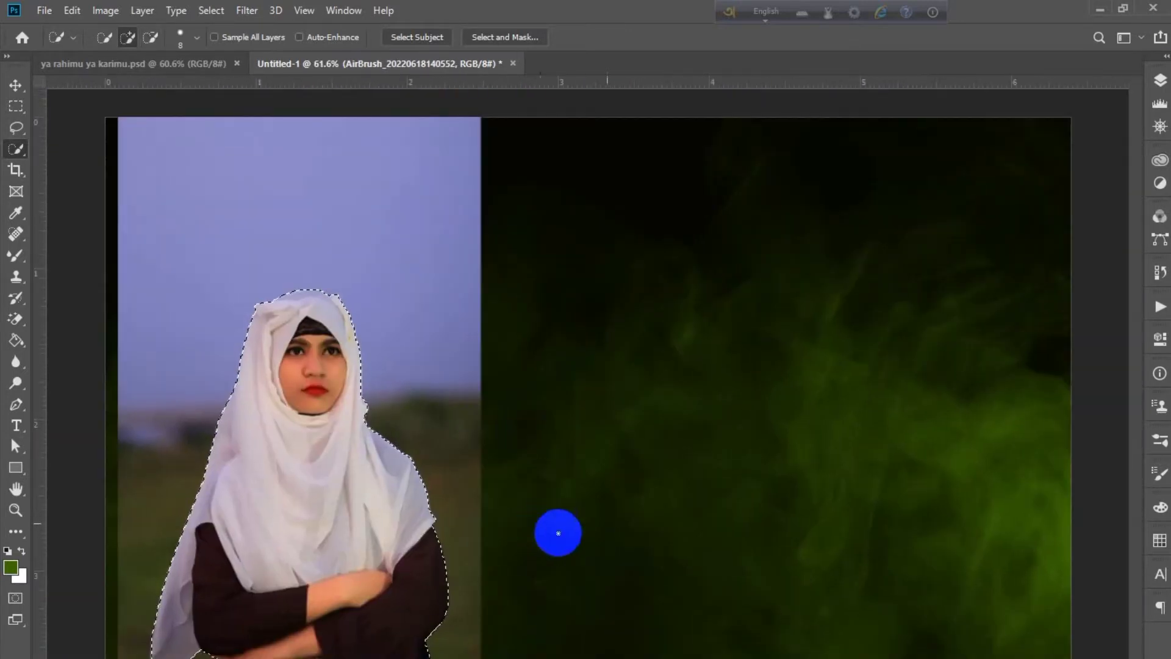
Step: Add a layer mask to the portrait from the woman selection
{"action": "left_click", "coordinate": [1160, 80]}
{"action": "left_click", "coordinate": [1044, 639]}
{"action": "left_click", "coordinate": [10, 85]}
{"action": "scroll", "coordinate": [497, 175], "scroll_direction": "down", "scroll_amount": 1}
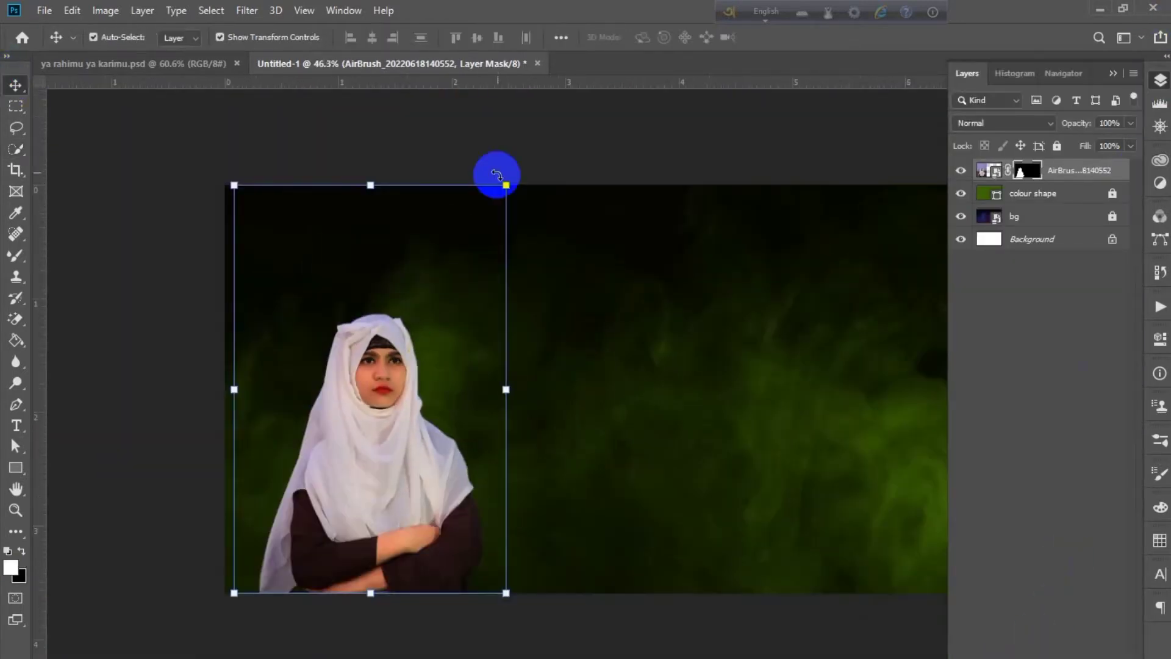
Step: Enlarge the masked woman to about 148% and shift her down and right
{"action": "left_click_drag", "start_coordinate": [511, 181], "coordinate": [638, 136]}
{"action": "left_click_drag", "start_coordinate": [437, 280], "coordinate": [453, 340]}
{"action": "key", "text": "Return"}
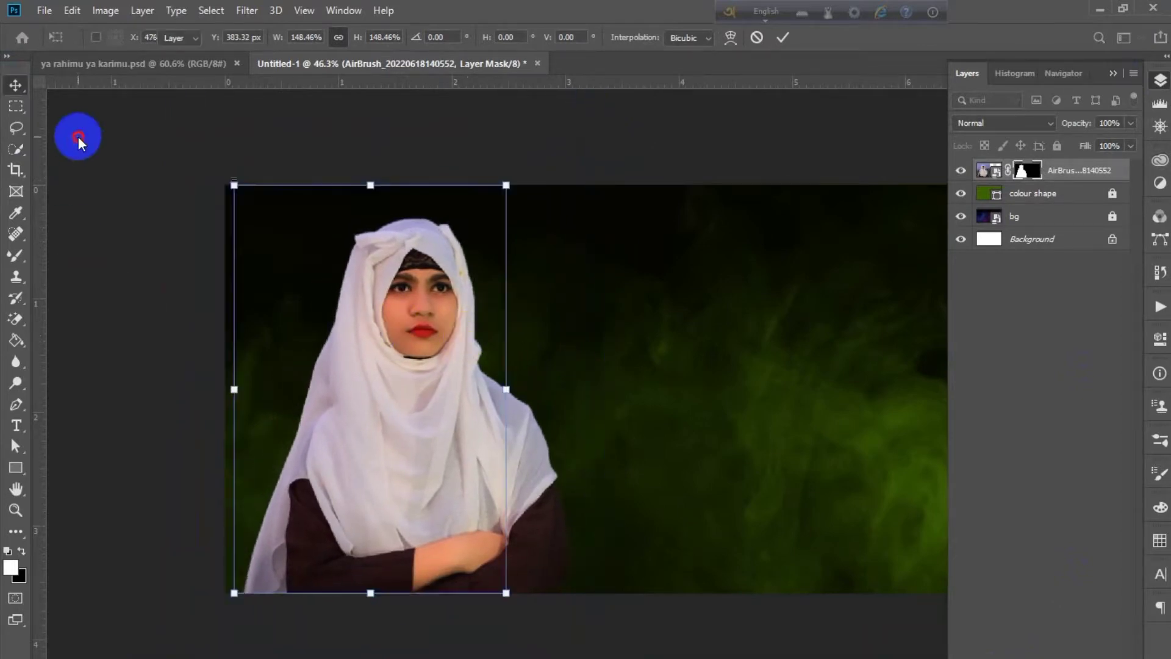
{"action": "scroll", "coordinate": [165, 256], "scroll_direction": "down", "scroll_amount": 1}
{"action": "key", "text": "ctrl+plus"}
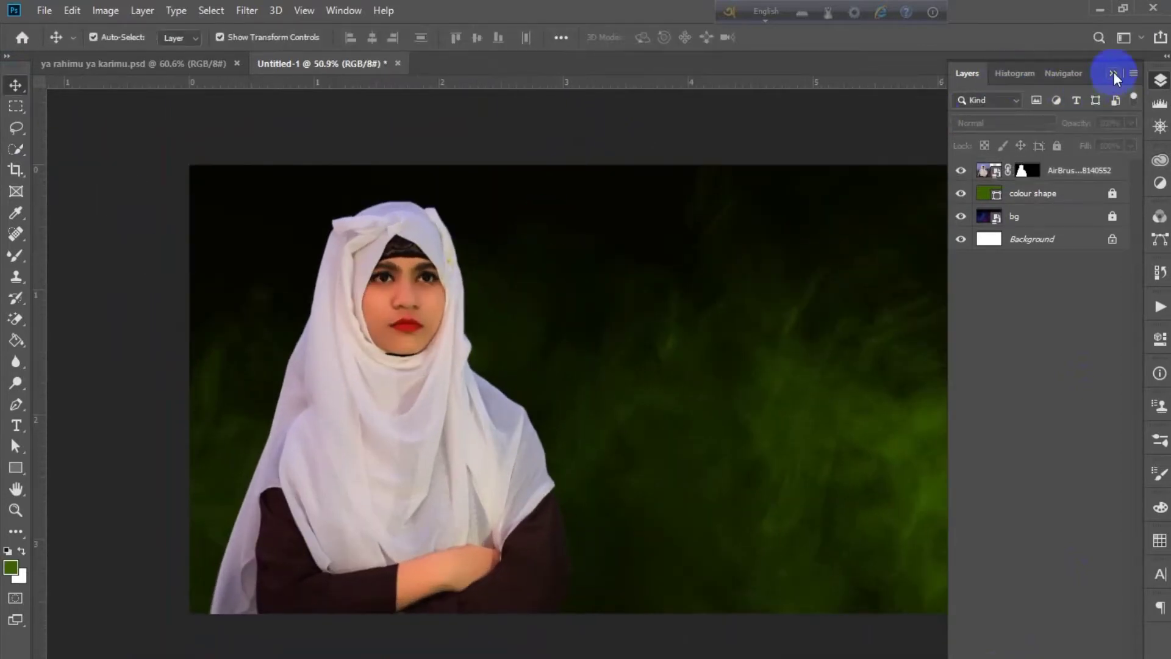
{"action": "left_click", "coordinate": [1115, 77]}
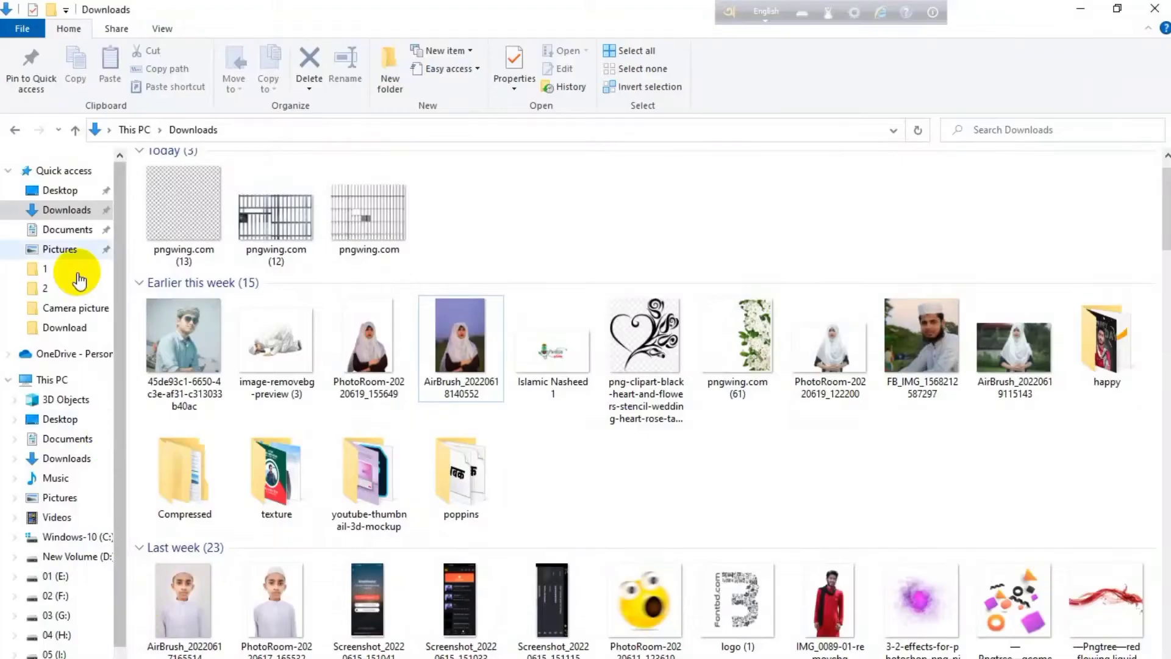
Step: Bring the Light_19 glow image from D:\SHAPE into the composite
{"action": "left_click", "coordinate": [67, 556]}
{"action": "double_click", "coordinate": [372, 296]}
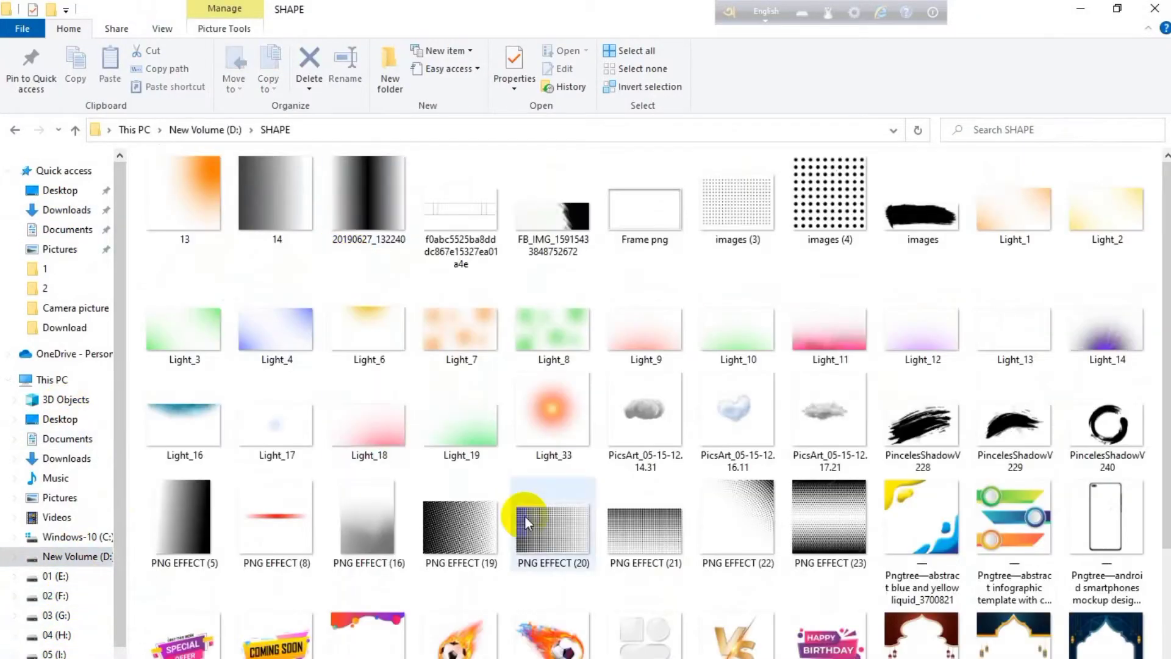
{"action": "left_click_drag", "start_coordinate": [466, 425], "coordinate": [477, 410]}
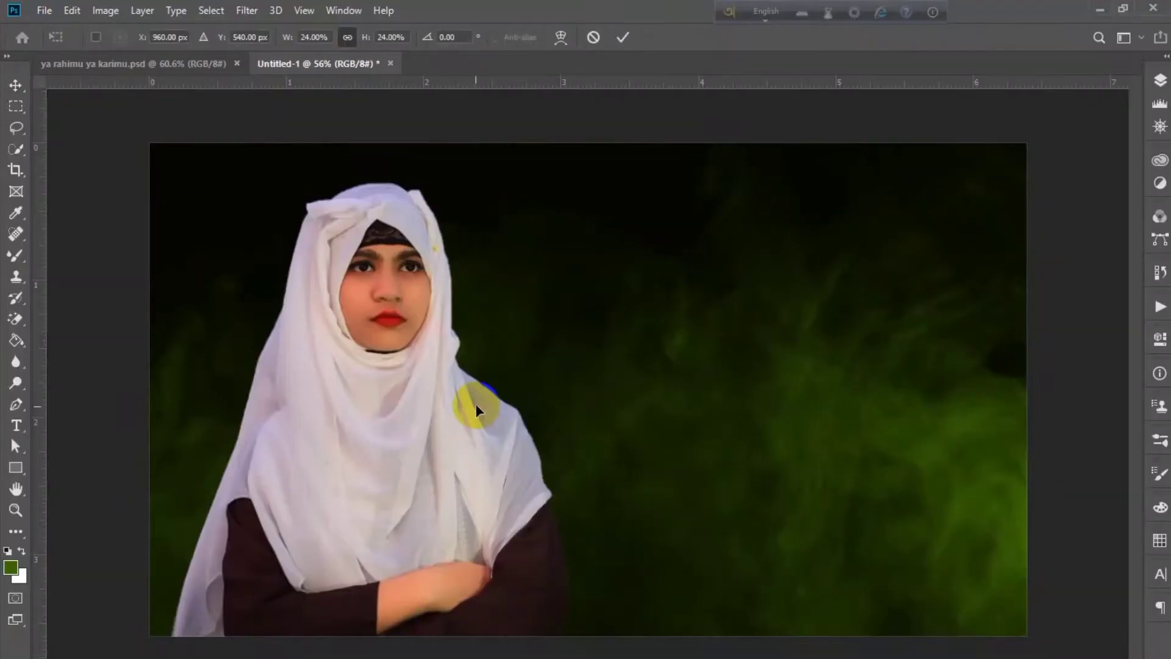
Step: Flip the Light_19 image horizontally and vertically and commit the placement
{"action": "right_click", "coordinate": [792, 415]}
{"action": "left_click", "coordinate": [912, 536]}
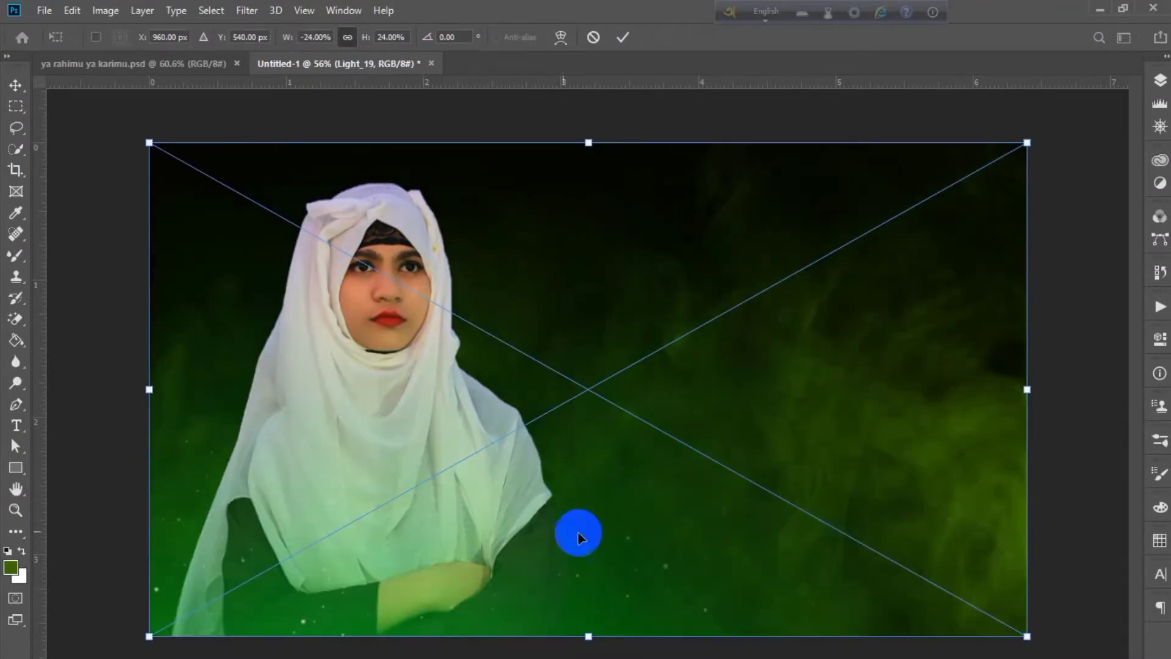
{"action": "right_click", "coordinate": [578, 537]}
{"action": "left_click", "coordinate": [415, 556]}
{"action": "double_click", "coordinate": [363, 476]}
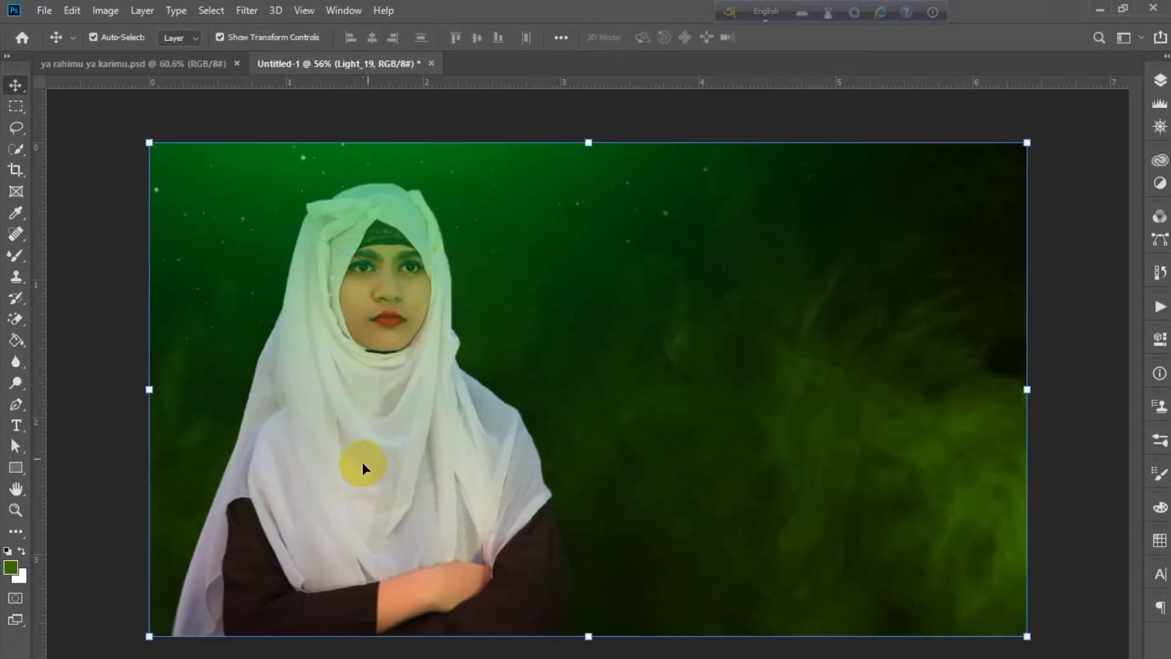
Step: Move Light_19 below the colour shape layer, keeping Normal blend mode
{"action": "left_click", "coordinate": [1161, 81]}
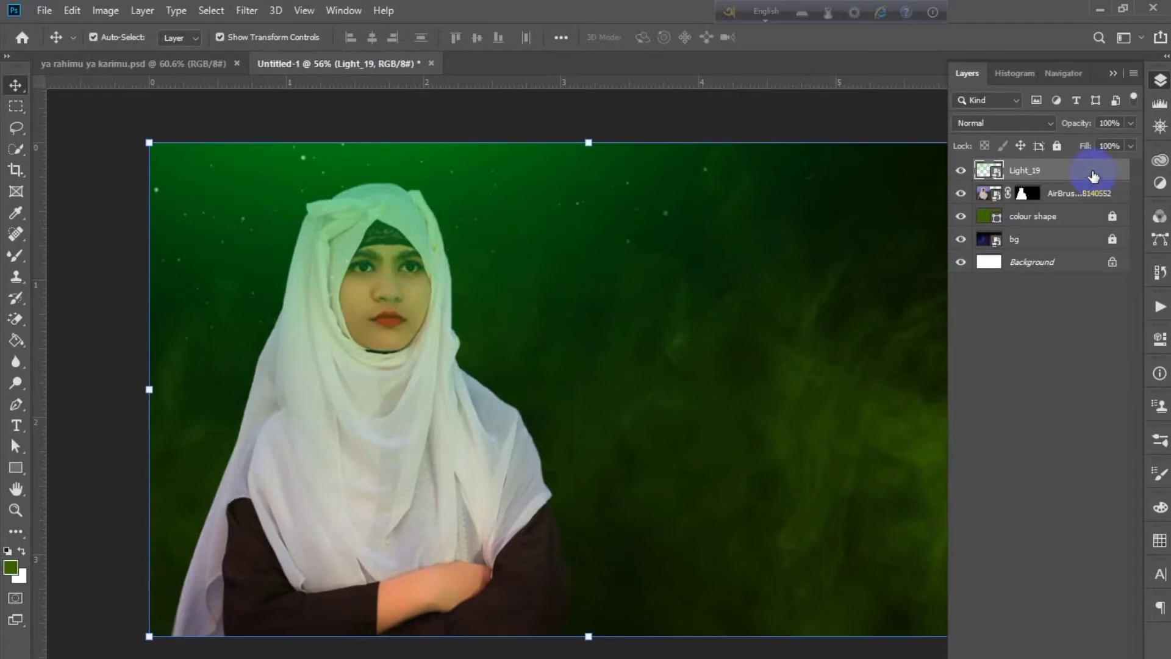
{"action": "left_click_drag", "start_coordinate": [1093, 176], "coordinate": [1099, 227]}
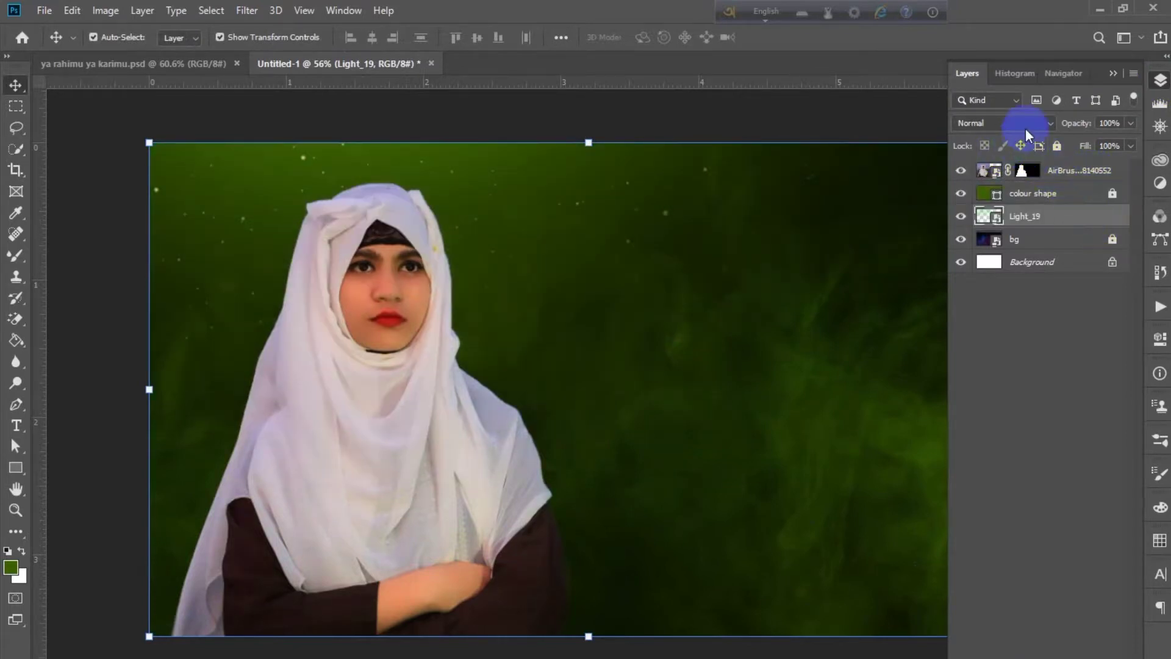
{"action": "left_click", "coordinate": [1045, 122]}
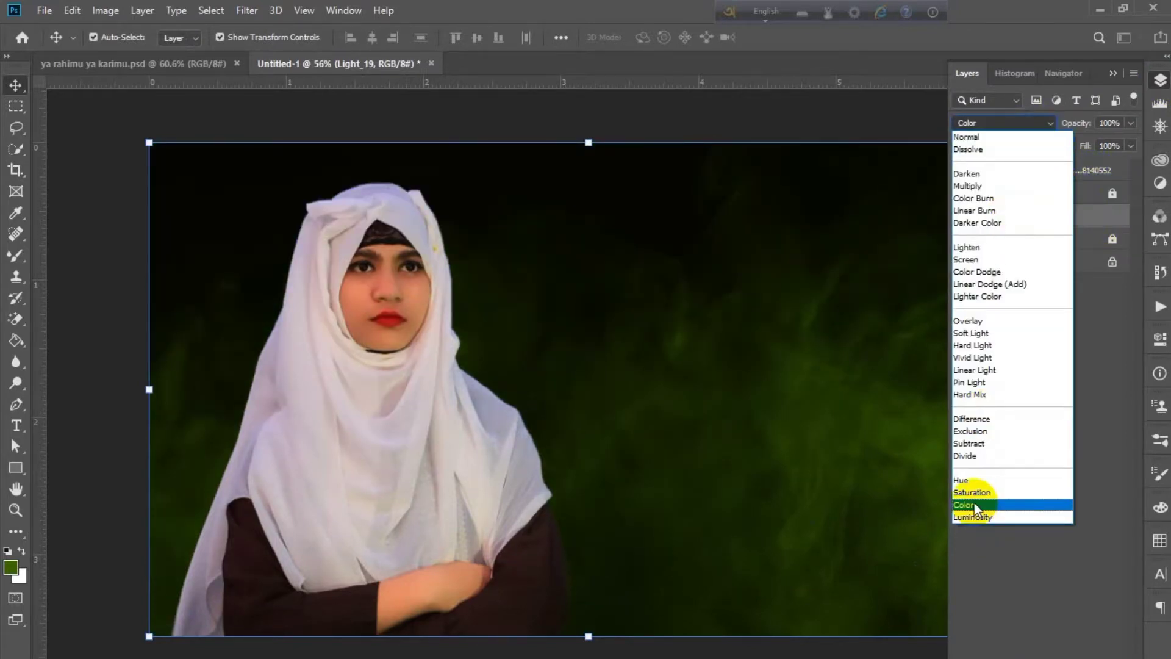
{"action": "key", "text": "Escape"}
Step: Give Light_19 a Color Overlay effect in dark green #005c02
{"action": "left_click", "coordinate": [1033, 656]}
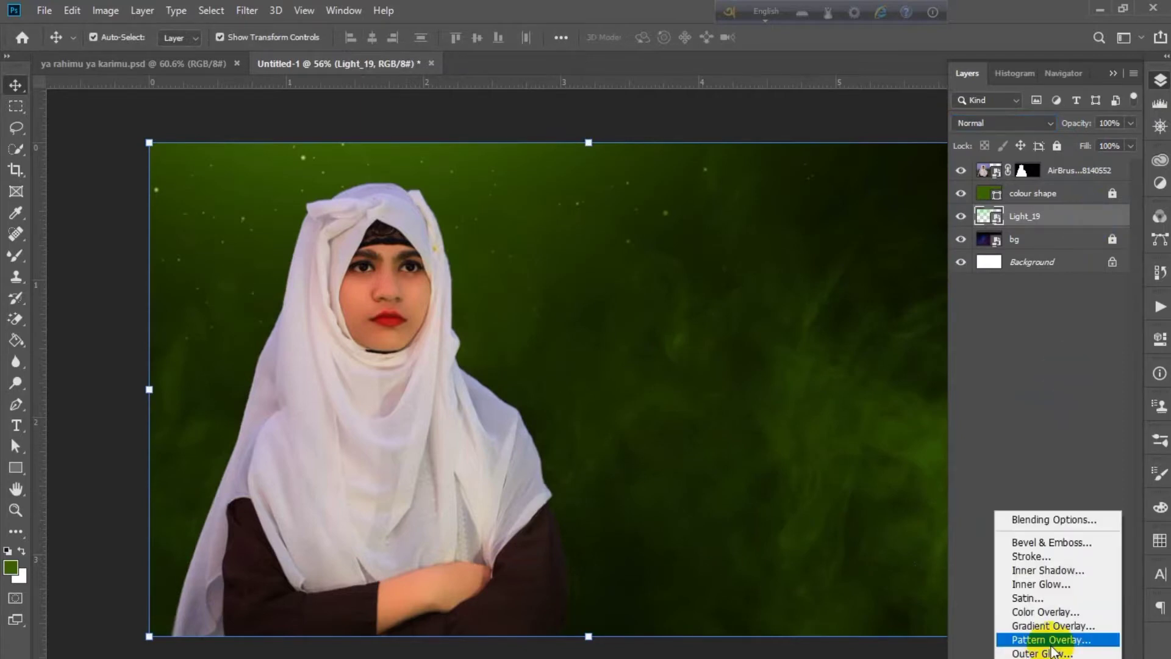
{"action": "left_click", "coordinate": [1045, 610]}
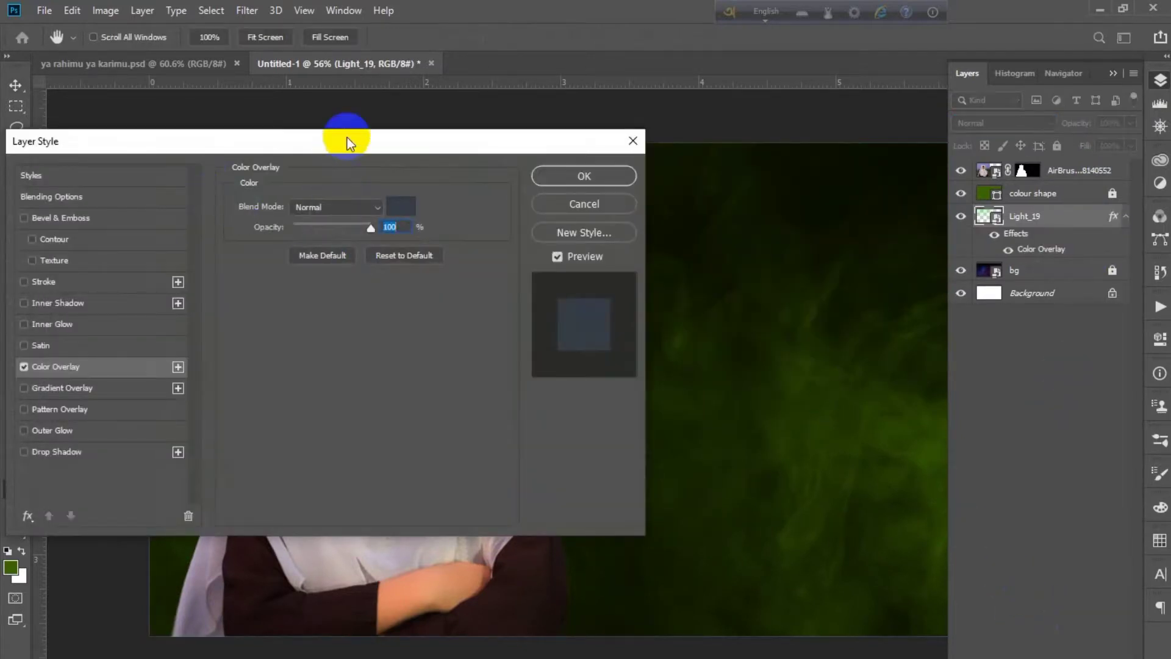
{"action": "left_click_drag", "start_coordinate": [347, 141], "coordinate": [671, 201]}
{"action": "left_click", "coordinate": [724, 265]}
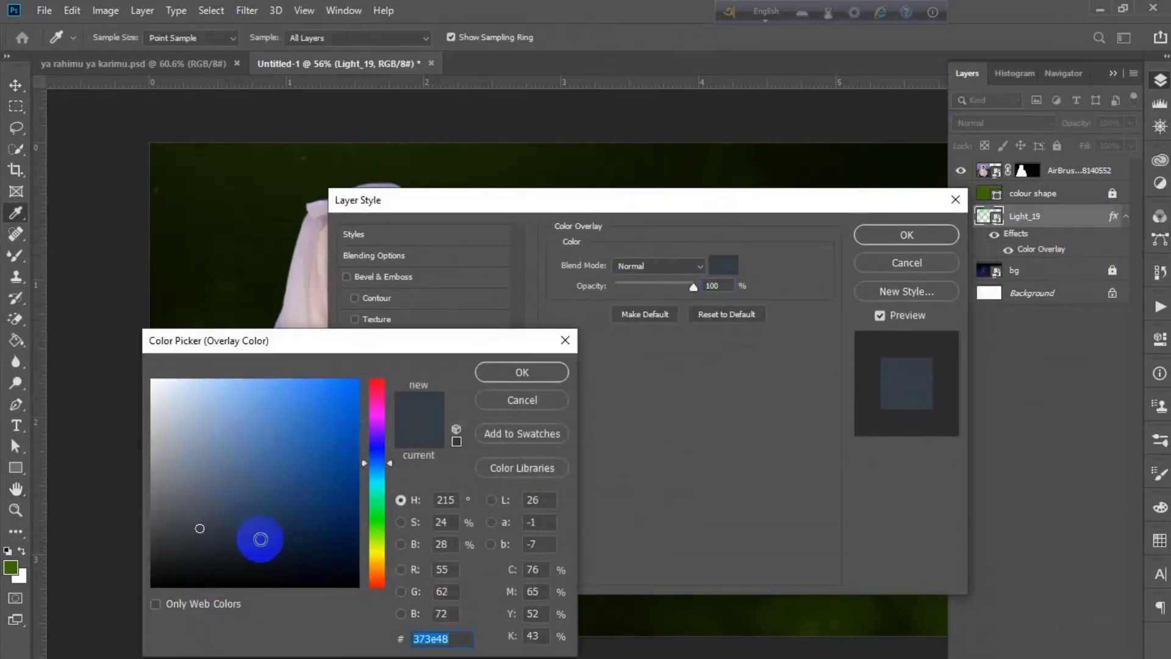
{"action": "left_click", "coordinate": [375, 518]}
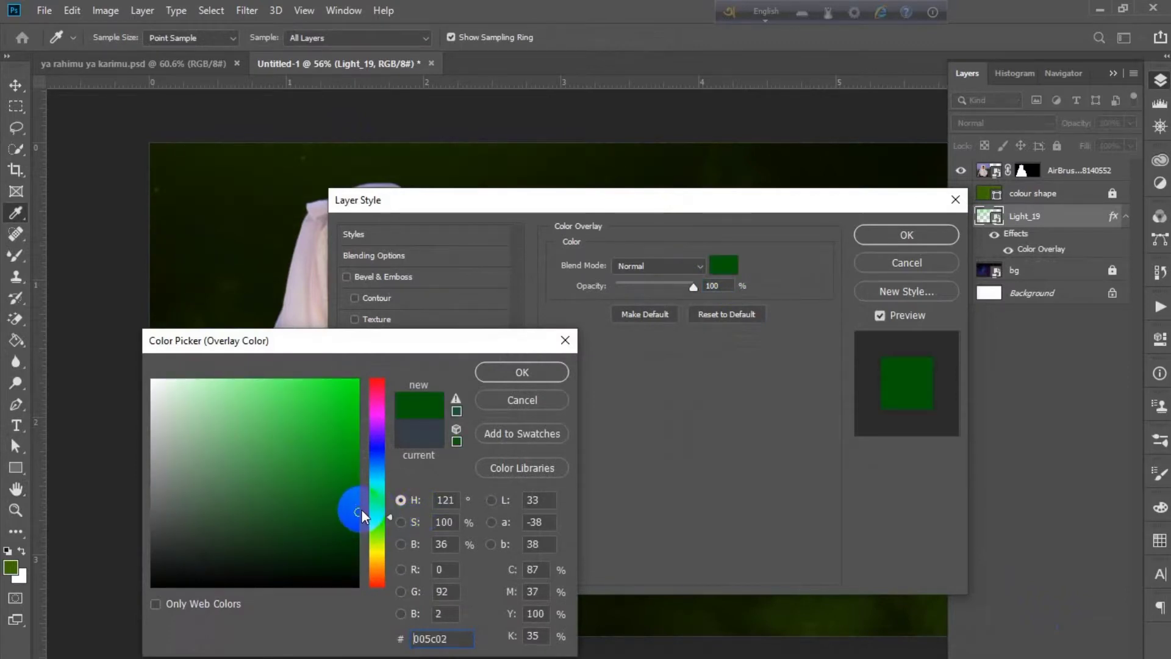
{"action": "left_click", "coordinate": [506, 370]}
{"action": "left_click", "coordinate": [884, 236]}
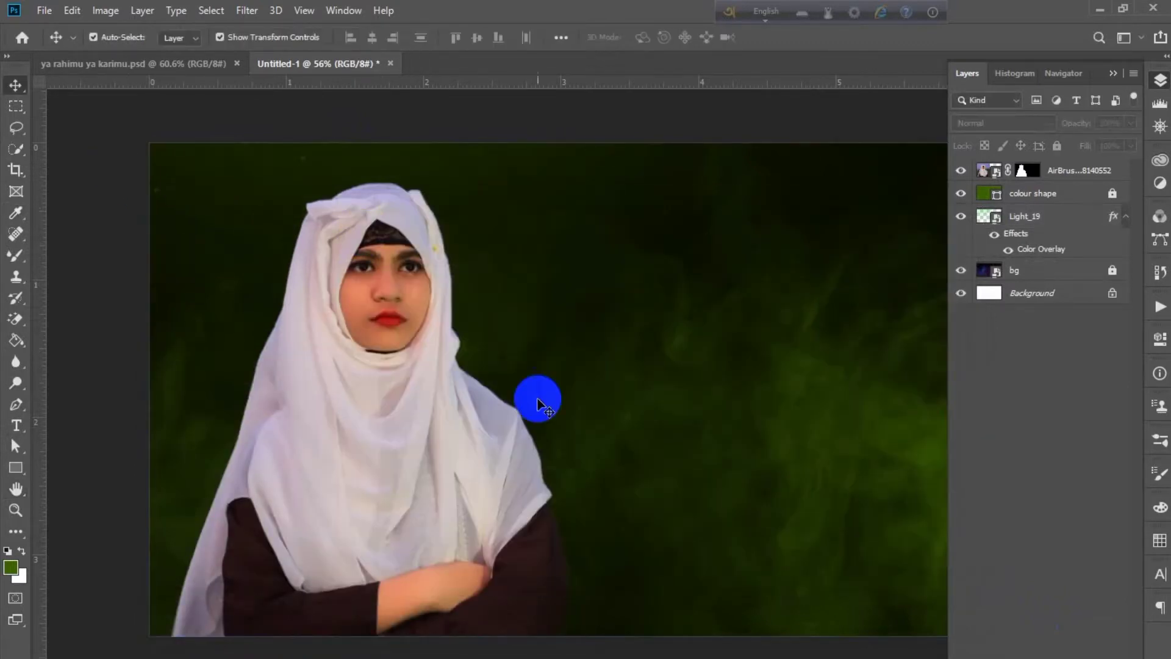
{"action": "scroll", "coordinate": [589, 405], "scroll_direction": "up", "scroll_amount": 1}
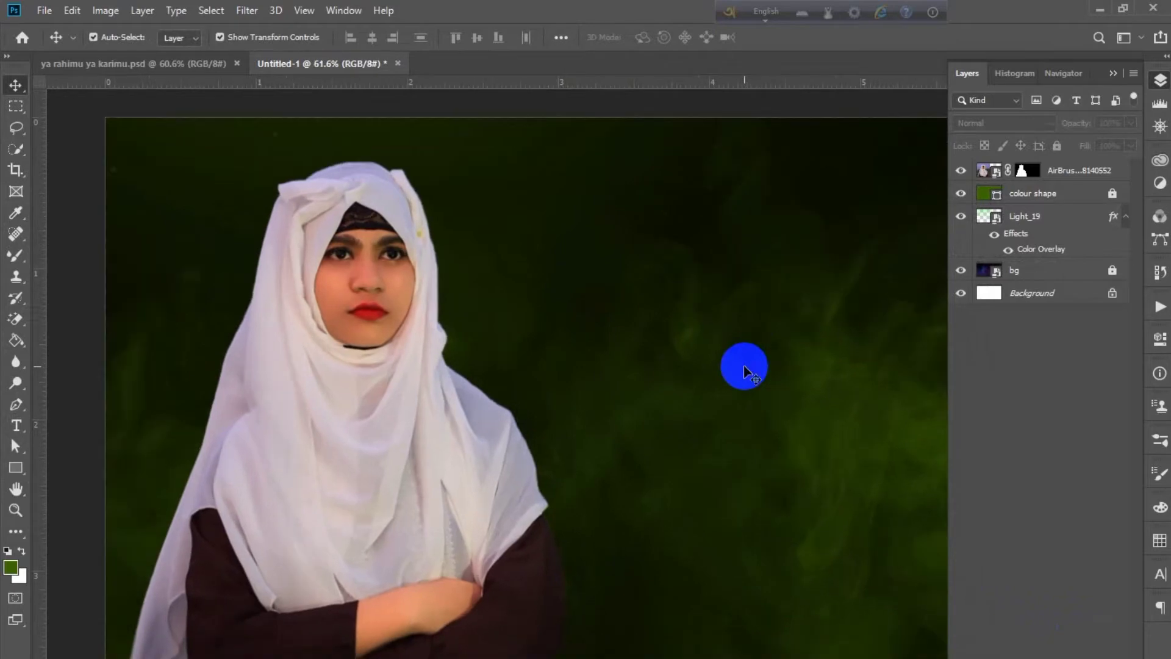
Step: Soften the bg smoke layer with Motion Blur and a Gaussian Blur of about 2.1 px
{"action": "left_click", "coordinate": [1089, 271]}
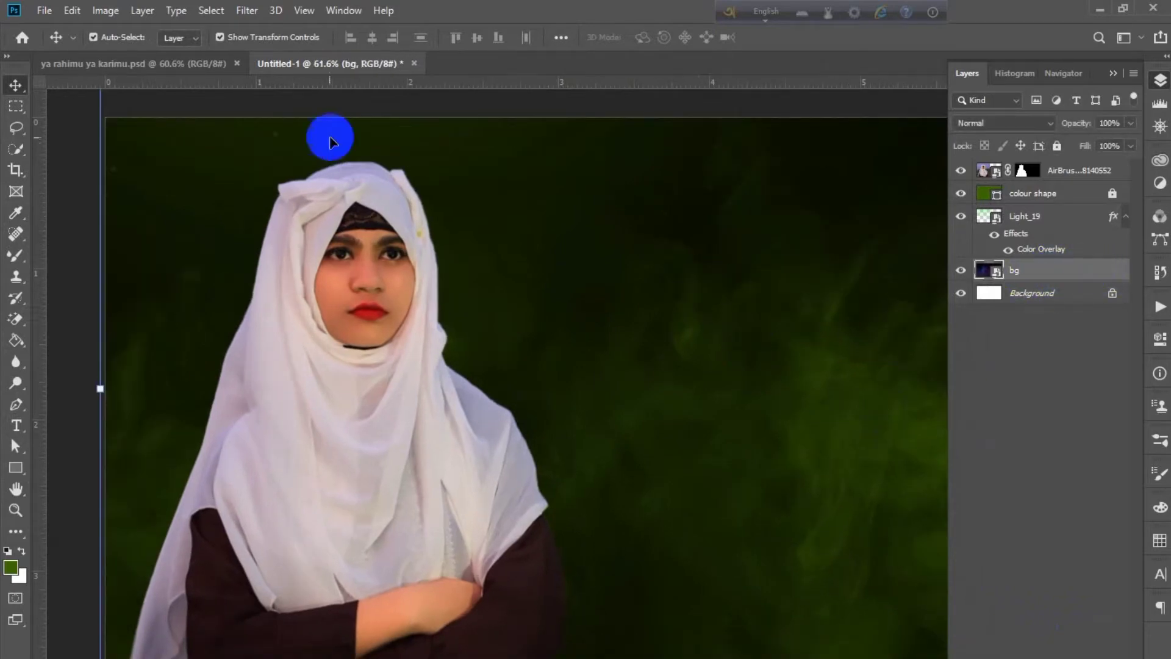
{"action": "left_click", "coordinate": [238, 12]}
{"action": "mouse_move", "coordinate": [255, 196]}
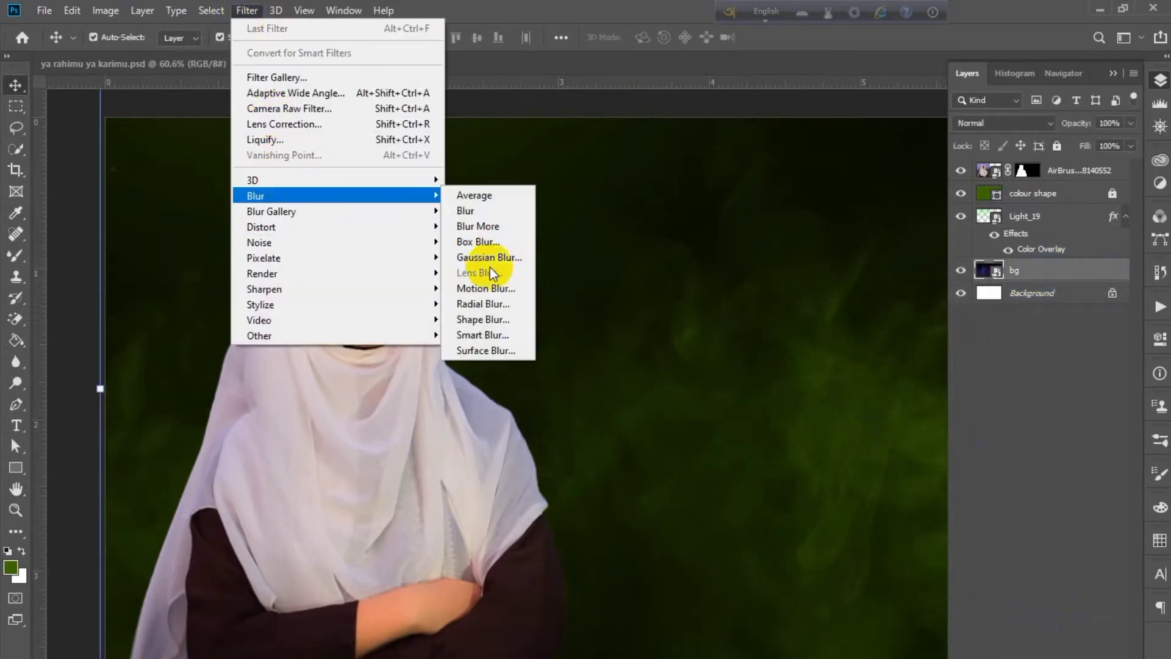
{"action": "left_click", "coordinate": [491, 288]}
{"action": "left_click", "coordinate": [288, 152]}
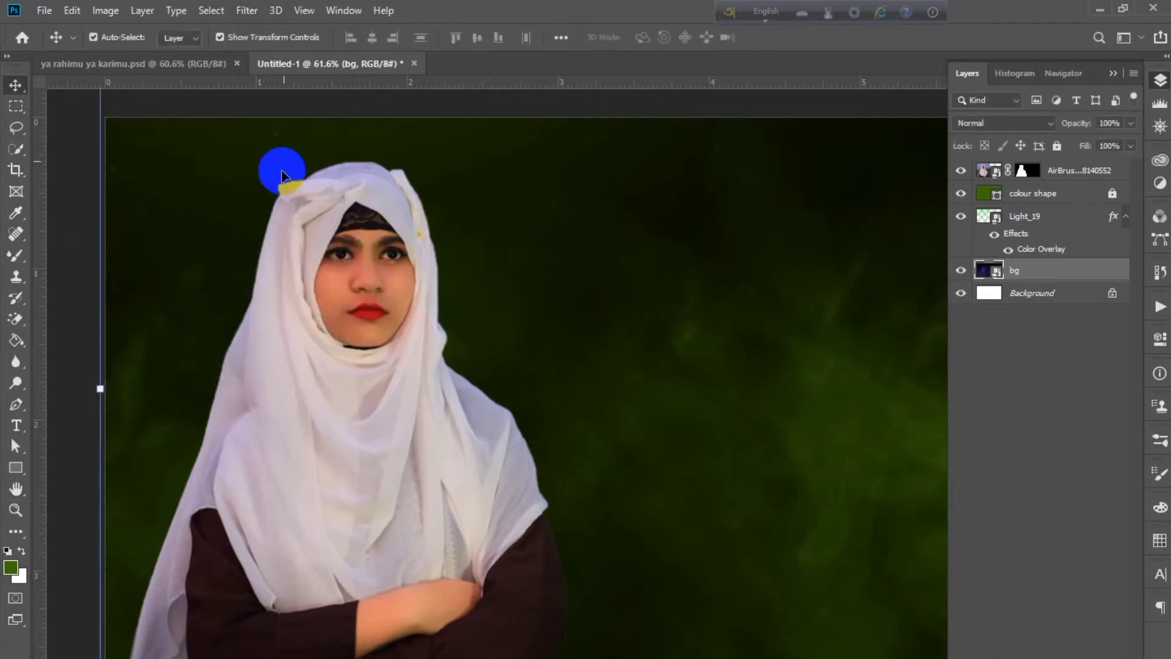
{"action": "left_click", "coordinate": [259, 15]}
{"action": "mouse_move", "coordinate": [256, 196]}
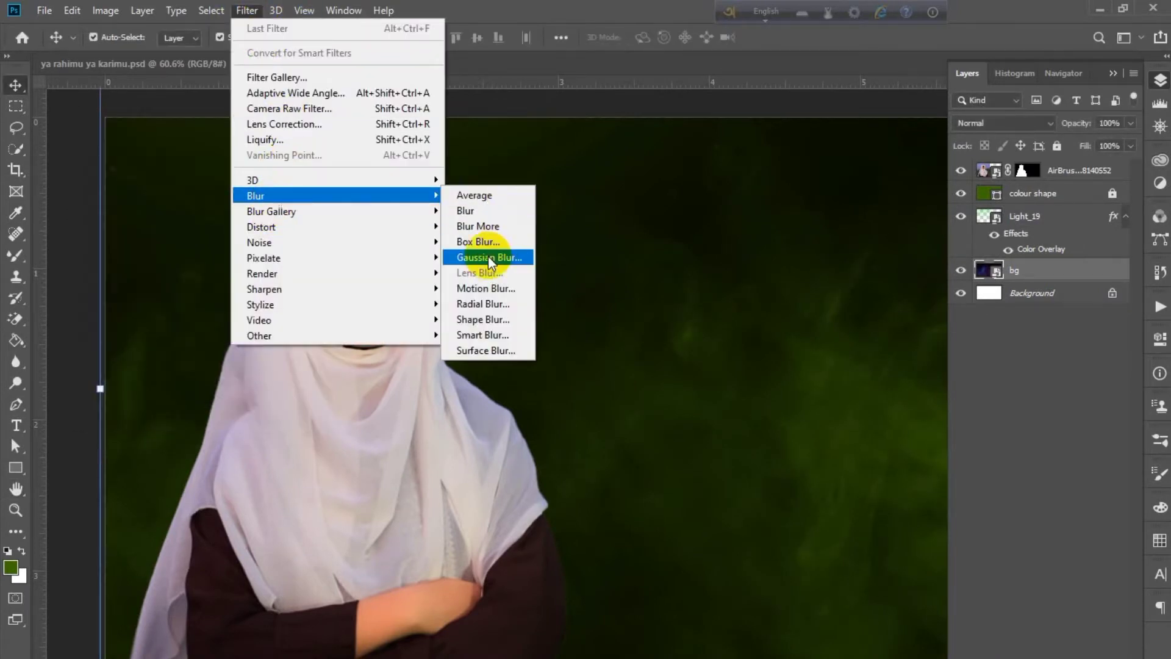
{"action": "left_click", "coordinate": [494, 264]}
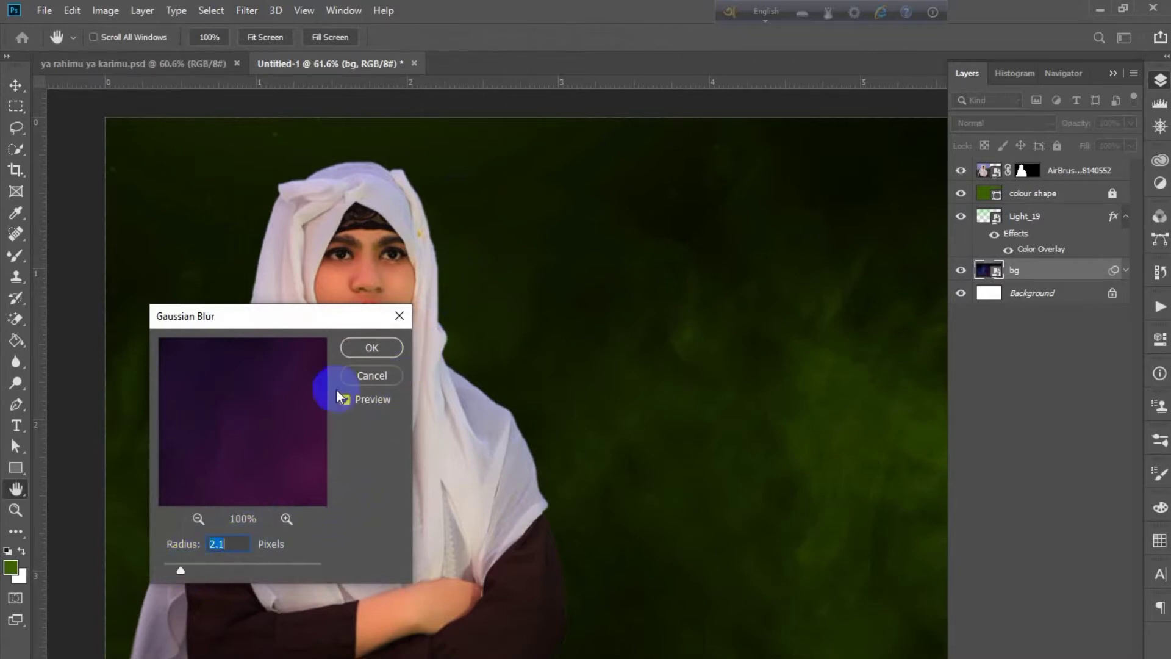
{"action": "left_click", "coordinate": [351, 378]}
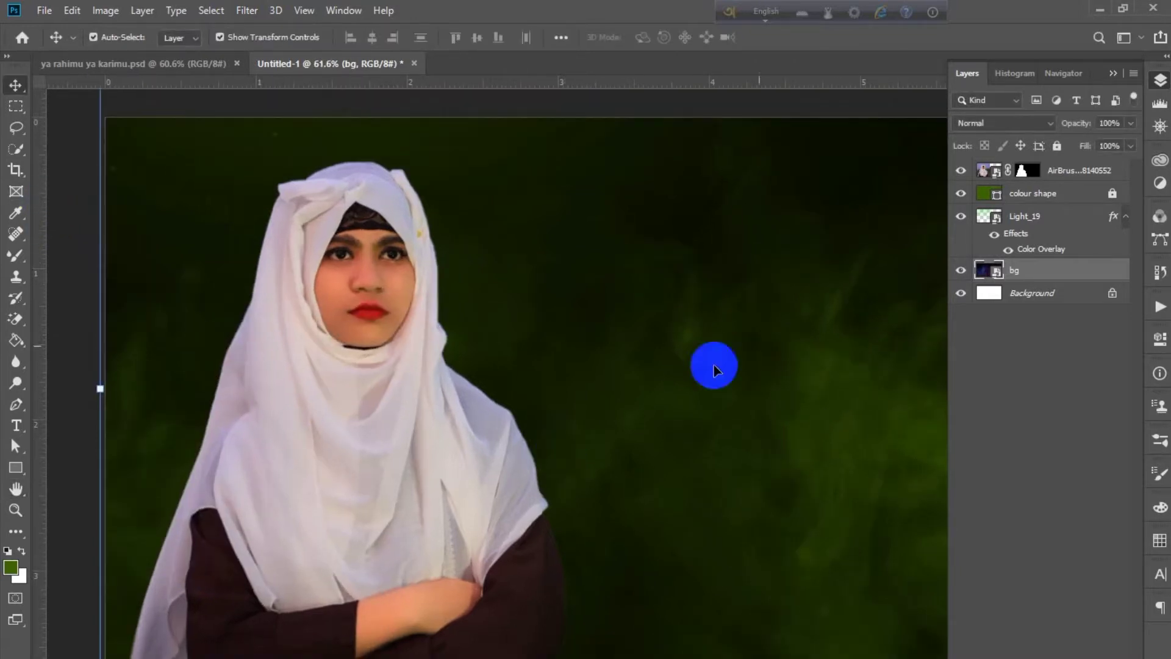
Step: Select the Light_19 and woman layers, hide guides and side panels, and fit the canvas
{"action": "left_click", "coordinate": [1074, 215], "text": "ctrl"}
{"action": "left_click", "coordinate": [1097, 173], "text": "ctrl"}
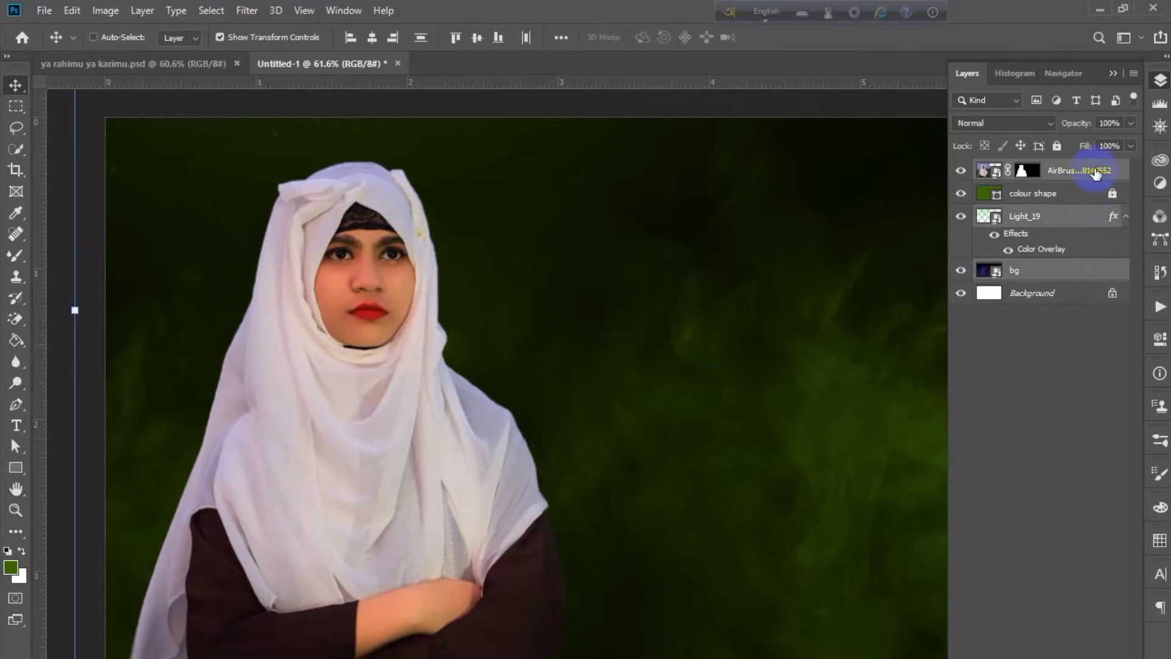
{"action": "key", "text": "ctrl+semicolon"}
{"action": "key", "text": "shift+Tab"}
{"action": "key", "text": "ctrl+0"}
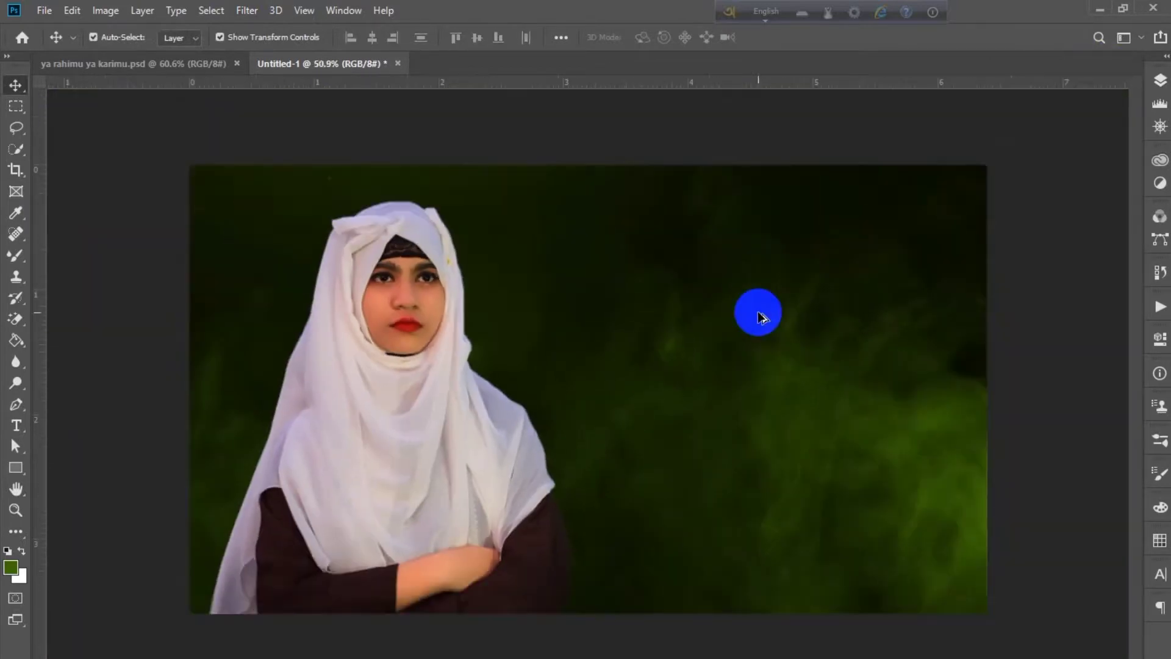
{"action": "key", "text": "ctrl+minus"}
Step: Type the Bengali word ইয়া at 72 pt right of the woman
{"action": "left_click", "coordinate": [16, 426]}
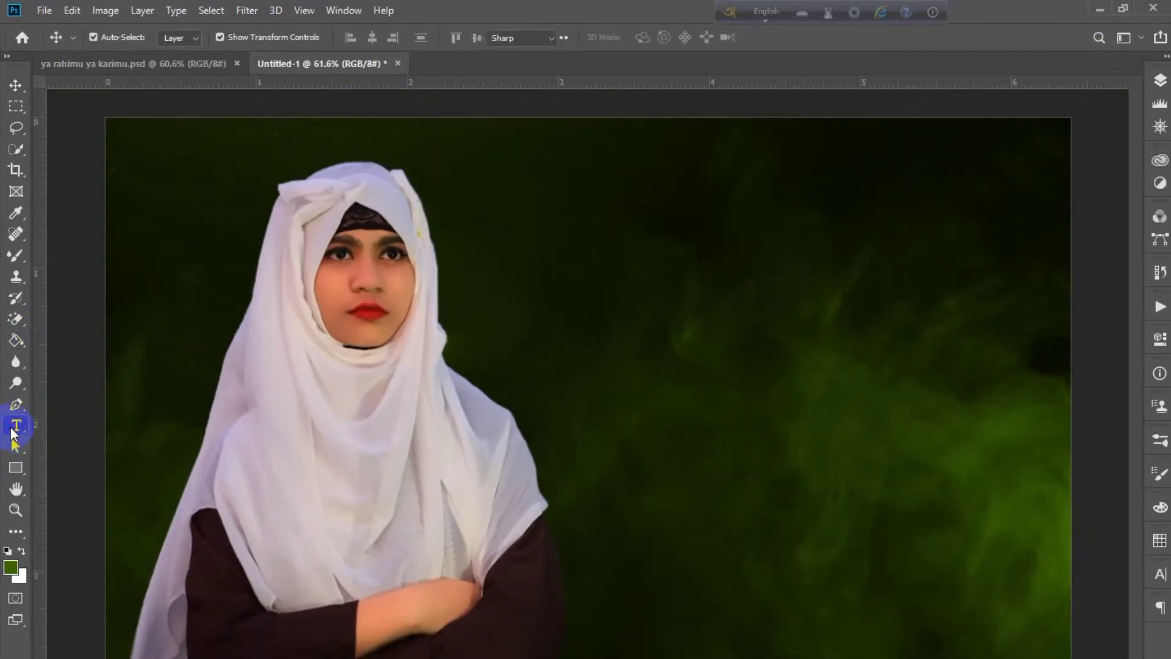
{"action": "left_click", "coordinate": [679, 311]}
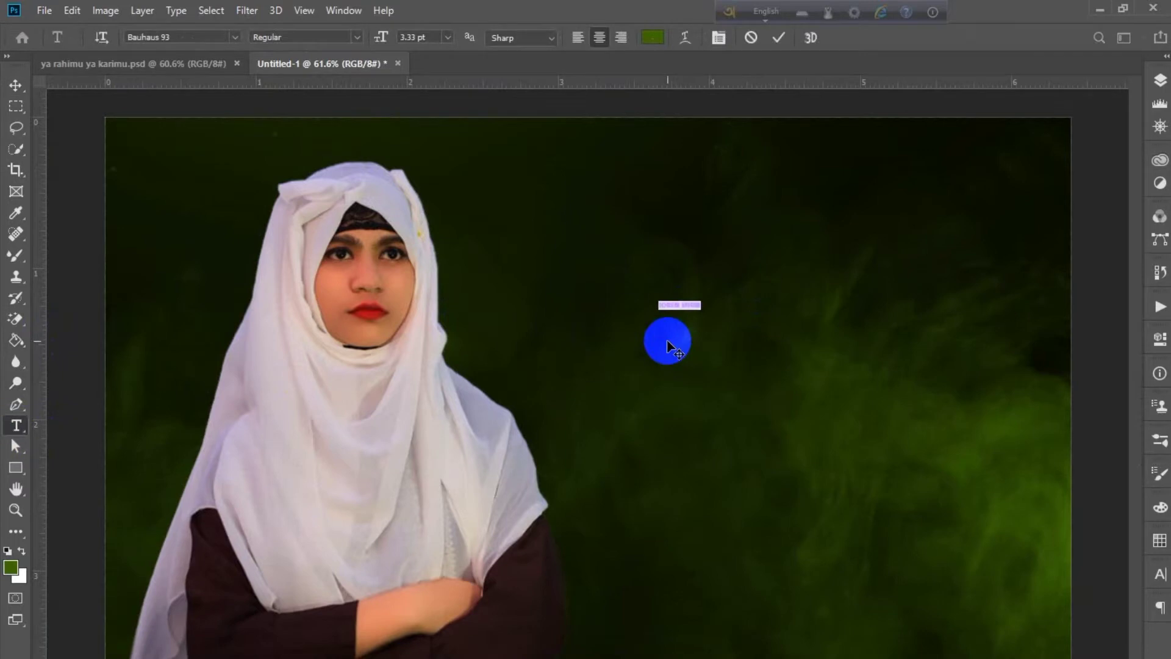
{"action": "left_click", "coordinate": [447, 38]}
{"action": "left_click", "coordinate": [429, 244]}
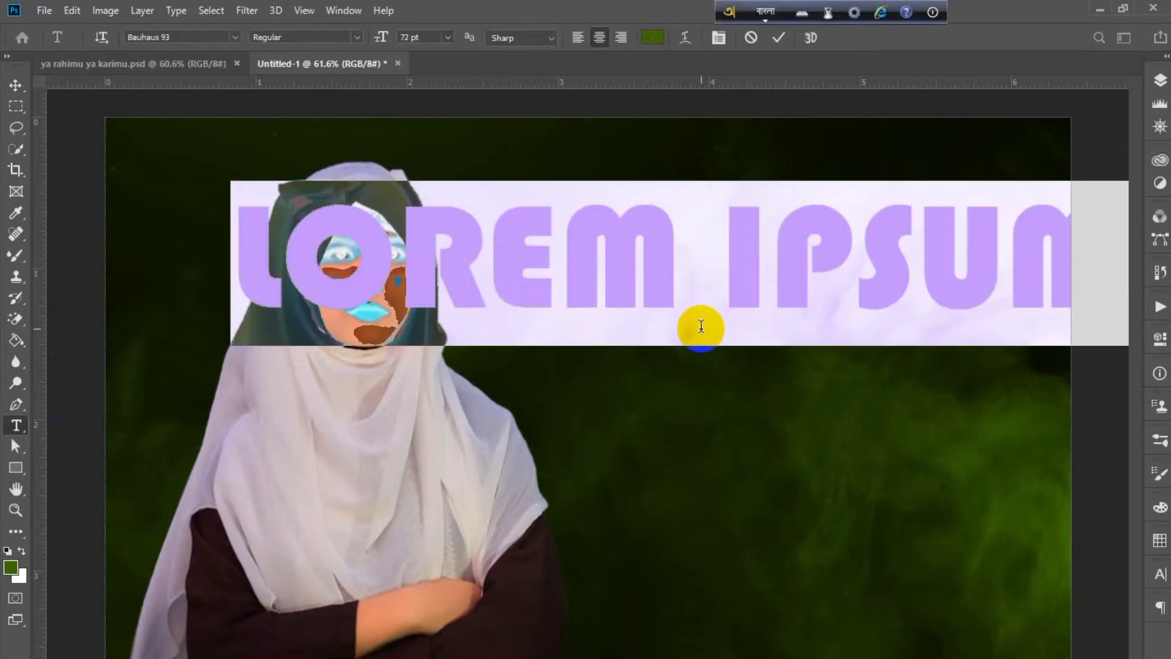
{"action": "type", "text": "ia"}
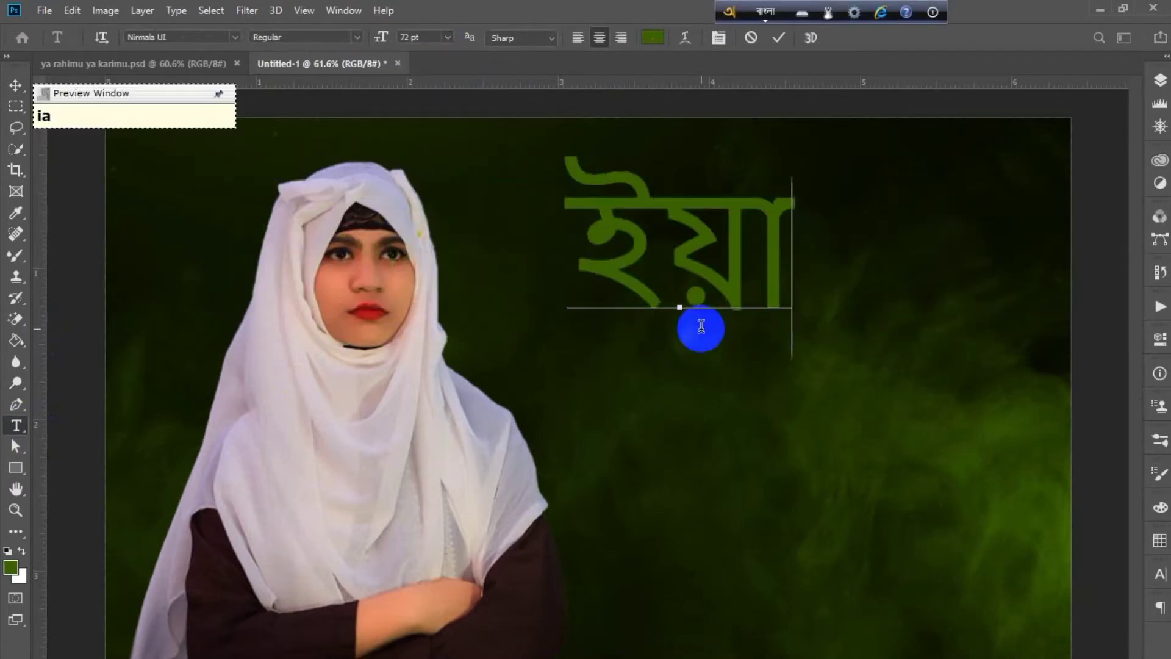
Step: Set the ইয়া text in the Shorif Habiba Unicode font
{"action": "double_click", "coordinate": [701, 327]}
{"action": "key", "text": "F12"}
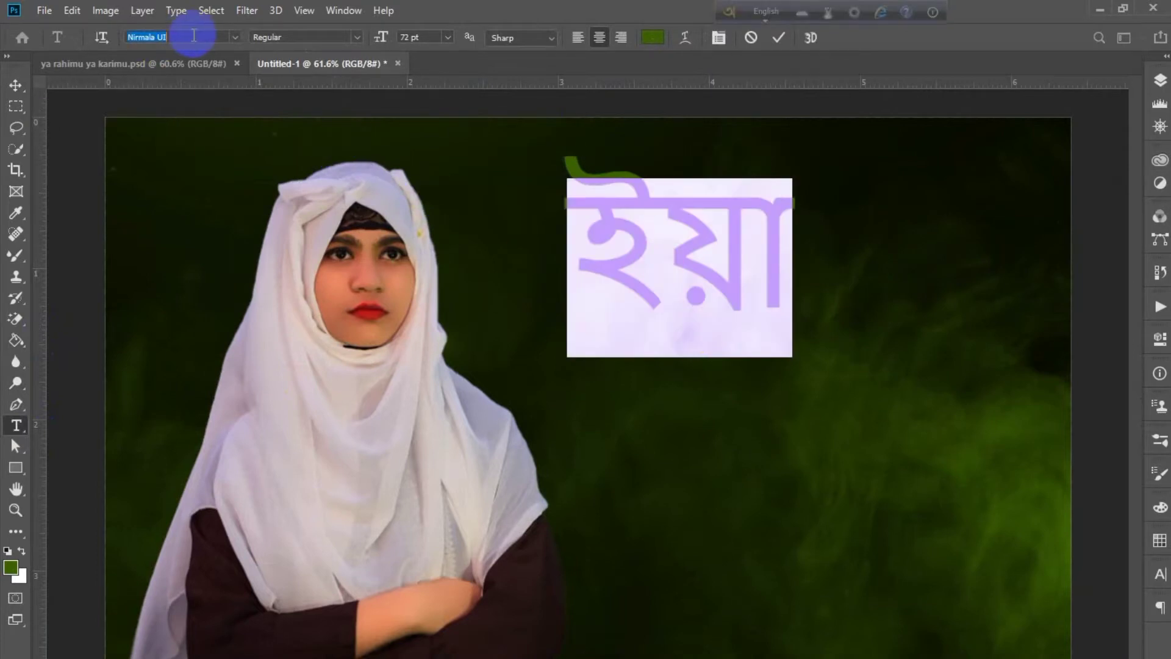
{"action": "type", "text": "shorif"}
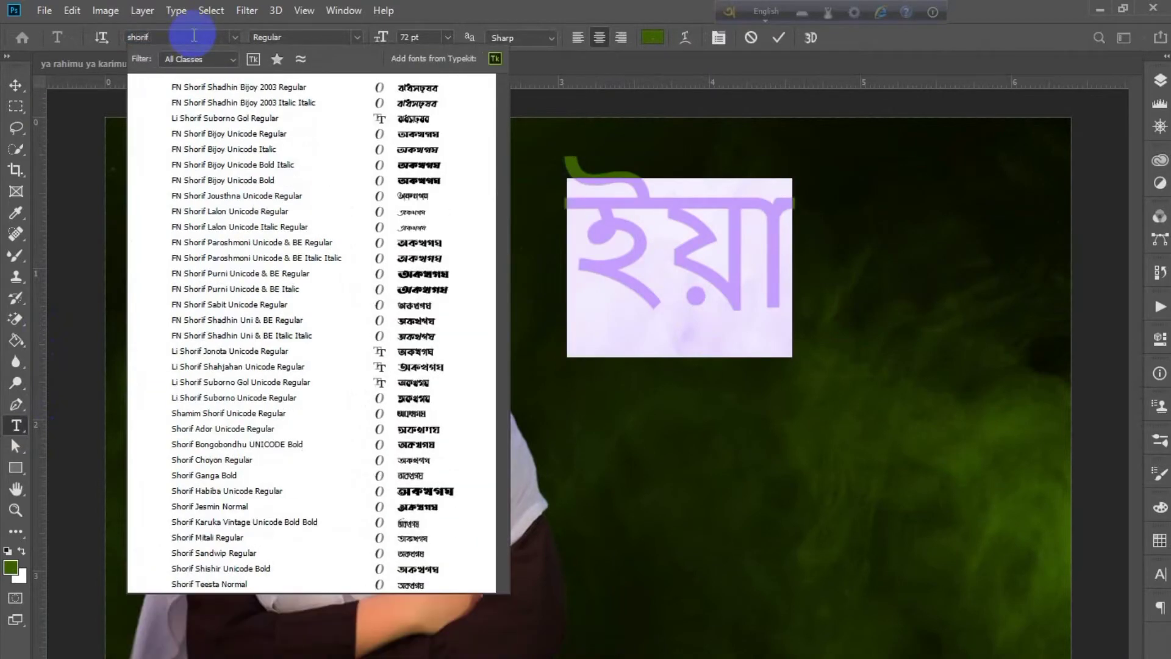
{"action": "type", "text": " ha"}
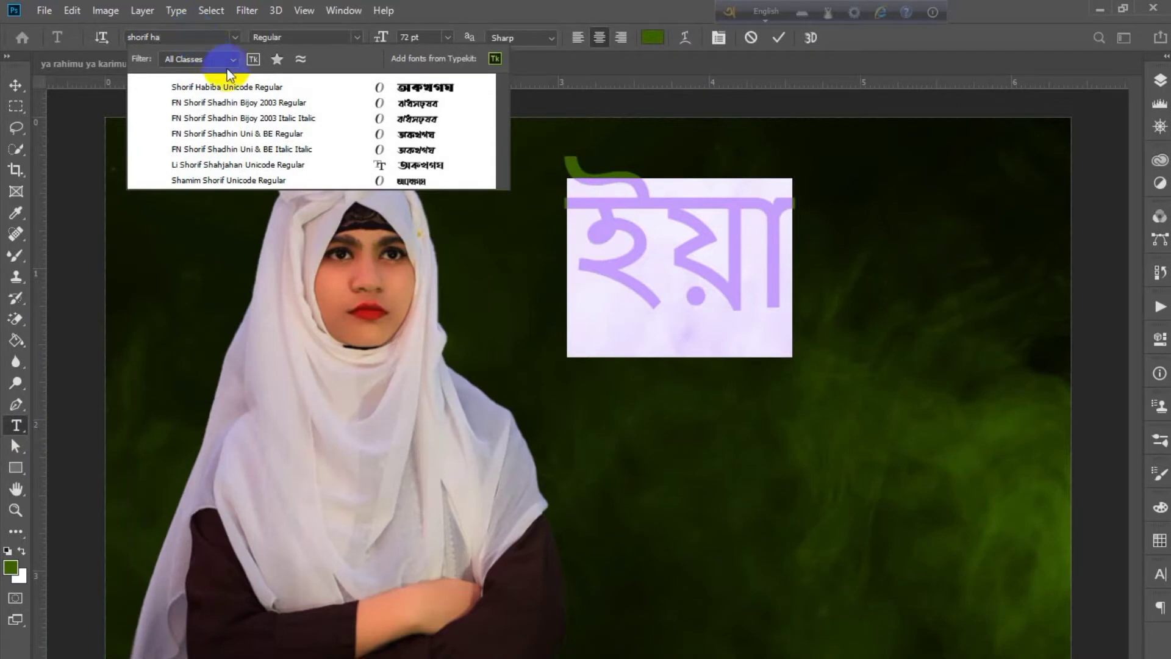
{"action": "left_click", "coordinate": [240, 91]}
{"action": "left_click", "coordinate": [15, 84]}
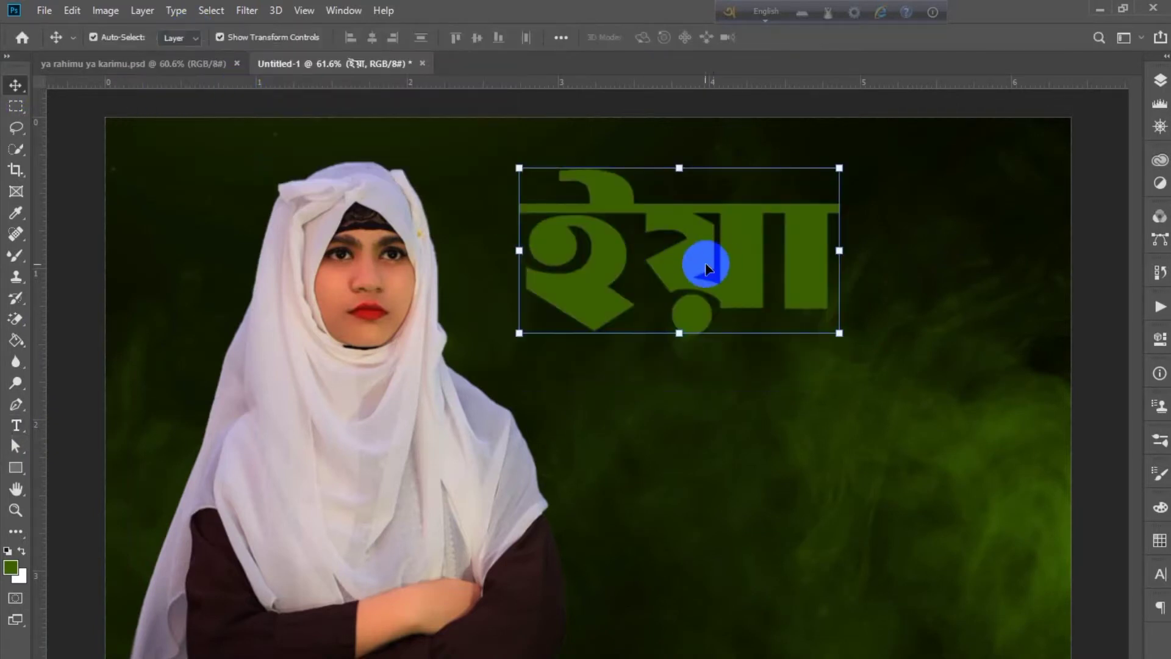
Step: Move the ইয়া text lower and scale it down
{"action": "left_click_drag", "start_coordinate": [701, 259], "coordinate": [702, 296]}
{"action": "mouse_move", "coordinate": [841, 211]}
{"action": "left_mouse_down"}
{"action": "mouse_move", "coordinate": [810, 230]}
{"action": "mouse_move", "coordinate": [789, 225]}
{"action": "left_mouse_up"}
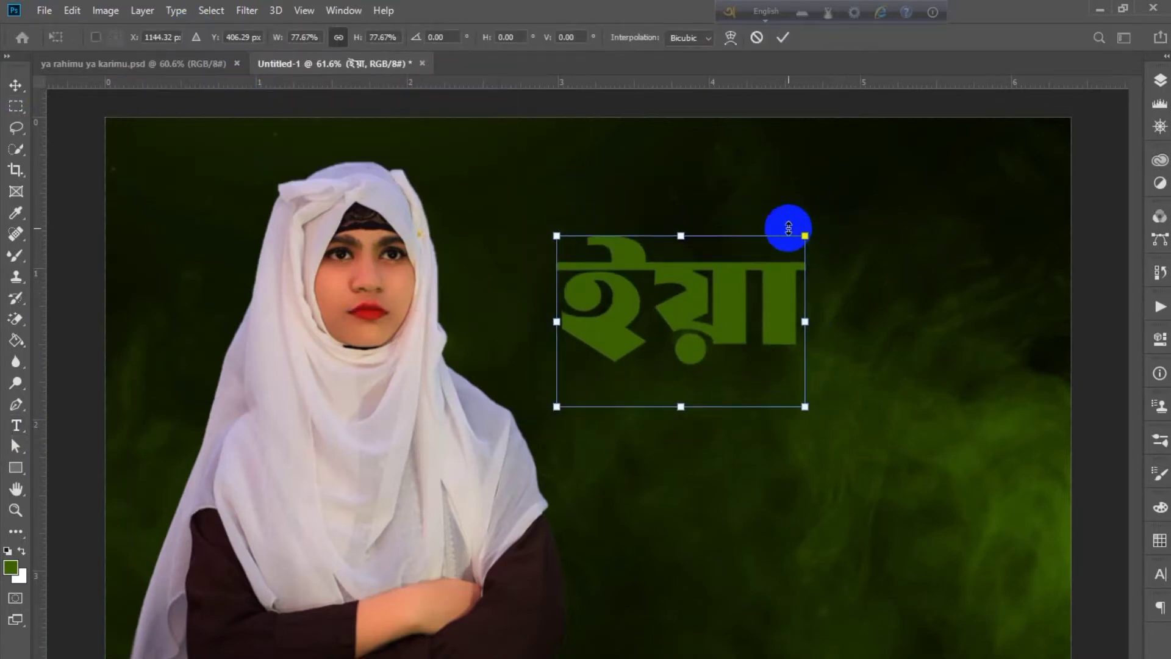
{"action": "key", "text": "Return"}
{"action": "left_click", "coordinate": [94, 191]}
Step: Colour the ইয়া text white and nudge it slightly left and down
{"action": "double_click", "coordinate": [688, 295]}
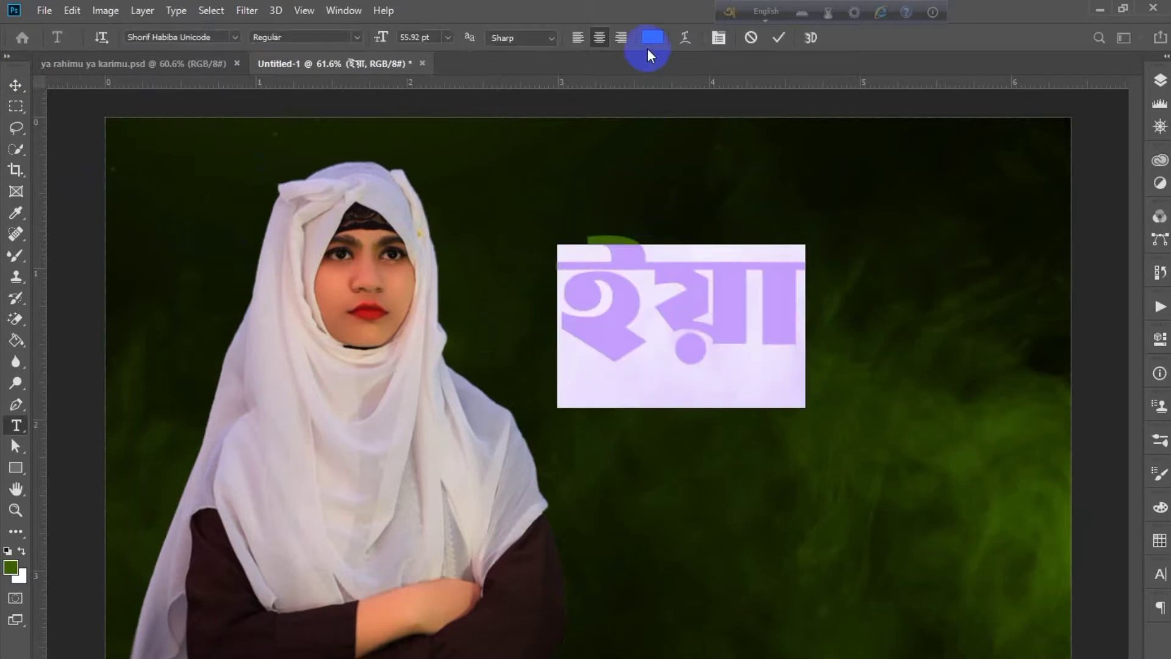
{"action": "left_click", "coordinate": [652, 37]}
{"action": "left_click_drag", "start_coordinate": [327, 395], "coordinate": [61, 323]}
{"action": "left_click", "coordinate": [281, 299]}
{"action": "key", "text": "v"}
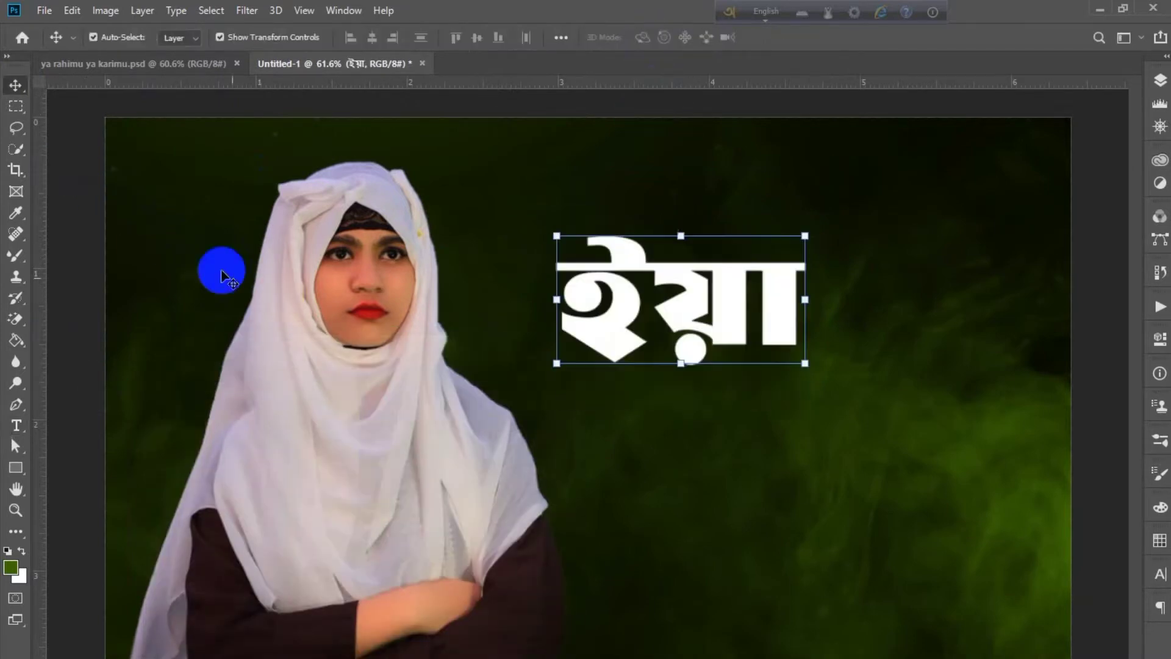
{"action": "mouse_move", "coordinate": [729, 316]}
{"action": "left_mouse_down"}
{"action": "mouse_move", "coordinate": [706, 323]}
{"action": "mouse_move", "coordinate": [726, 351]}
{"action": "mouse_move", "coordinate": [745, 335]}
{"action": "left_mouse_up"}
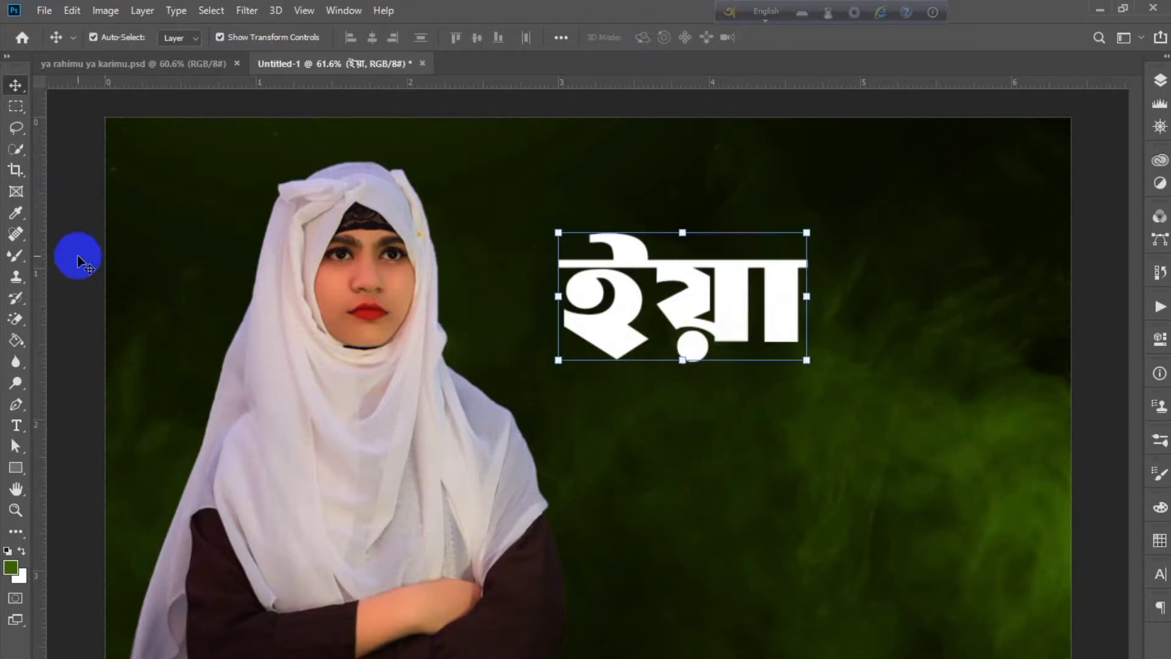
Step: Duplicate the white ইয়া line below itself and begin retyping the copy in Bangla
{"action": "left_click", "coordinate": [72, 250]}
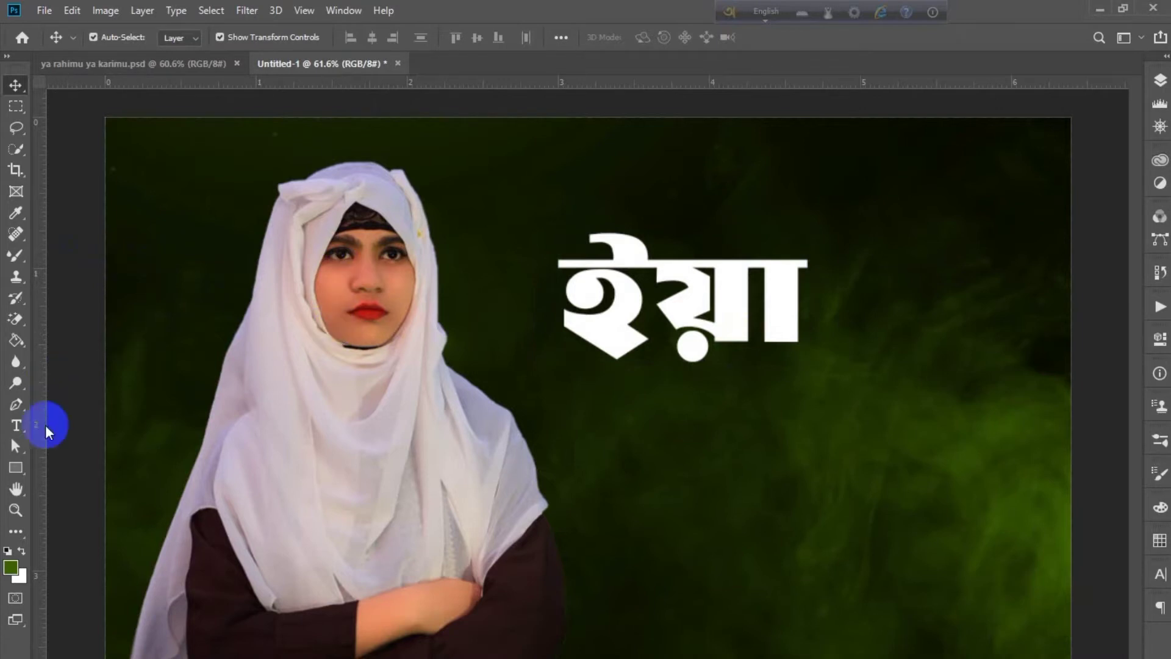
{"action": "left_click_drag", "start_coordinate": [736, 305], "coordinate": [738, 435], "text": "alt"}
{"action": "double_click", "coordinate": [738, 434]}
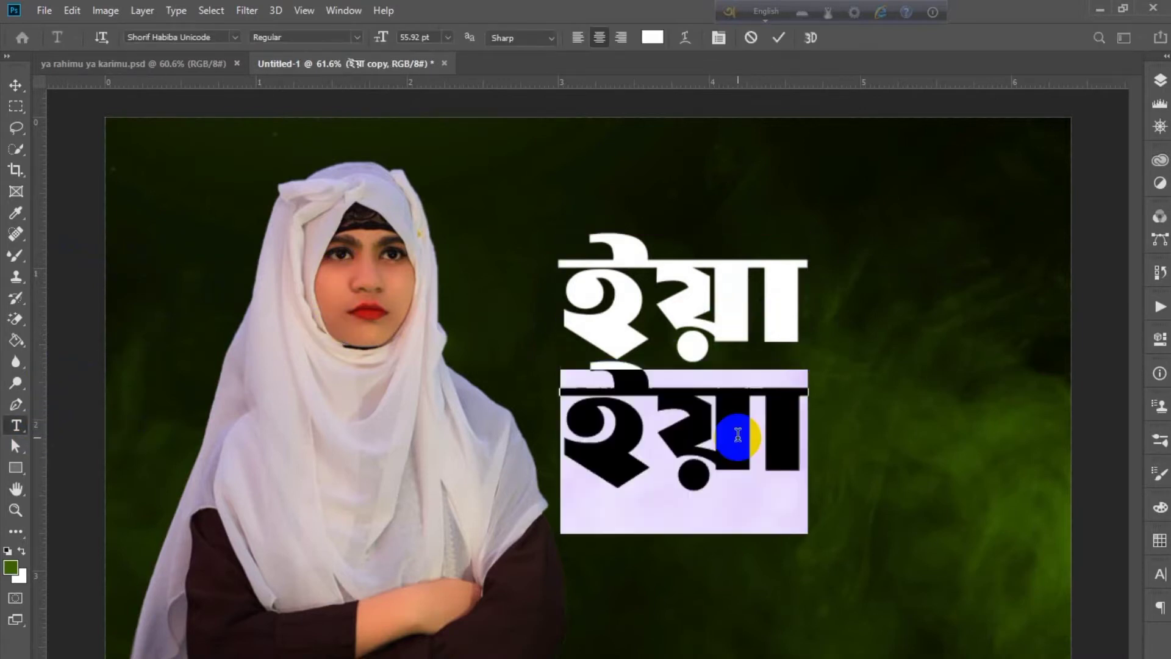
{"action": "type", "text": "RA"}
{"action": "key", "text": "BackSpace"}
{"action": "key", "text": "BackSpace"}
{"action": "key", "text": "F12"}
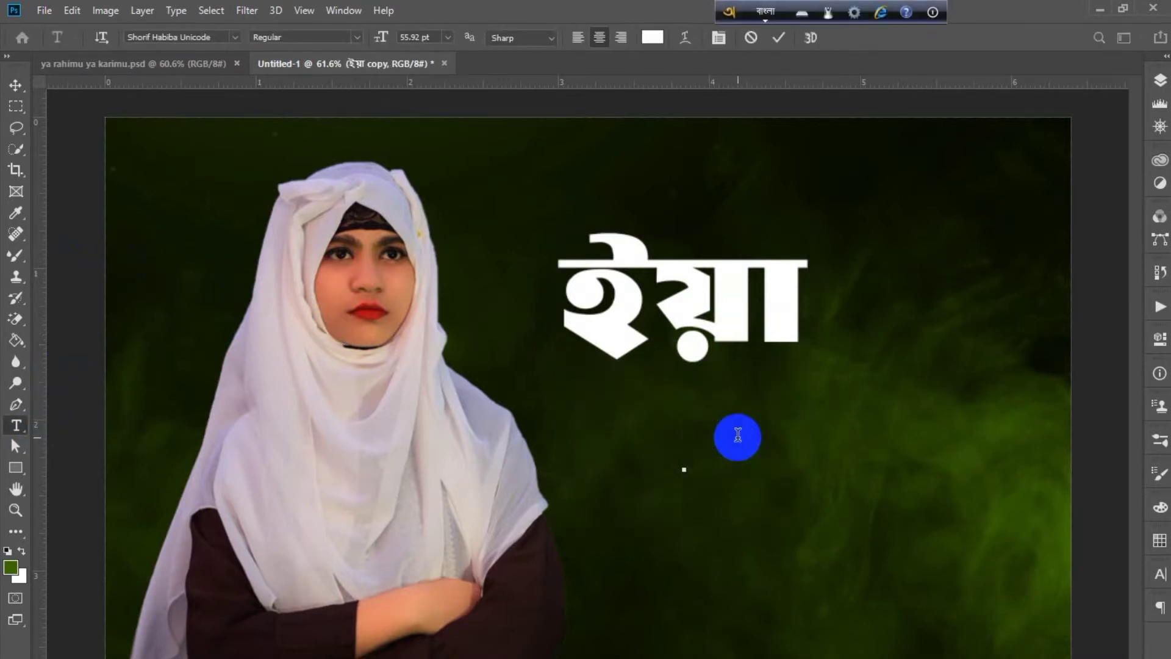
{"action": "type", "text": "রাহিমু"}
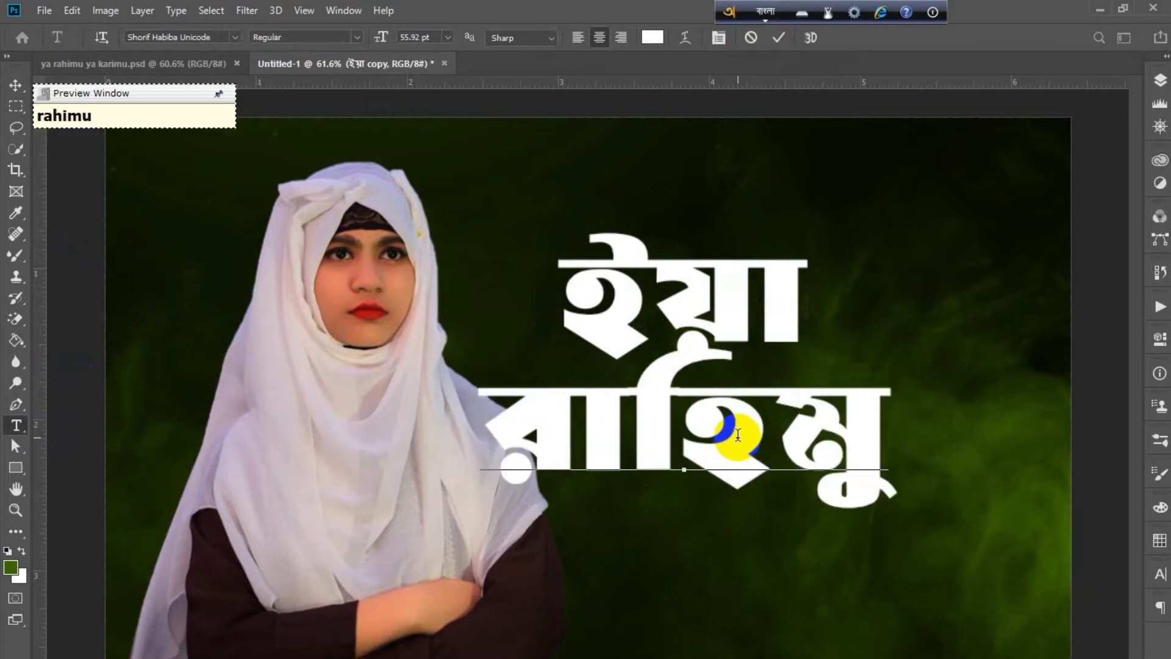
Step: Correct the copied line to read রাহমু and move it right and up
{"action": "left_click", "coordinate": [685, 432]}
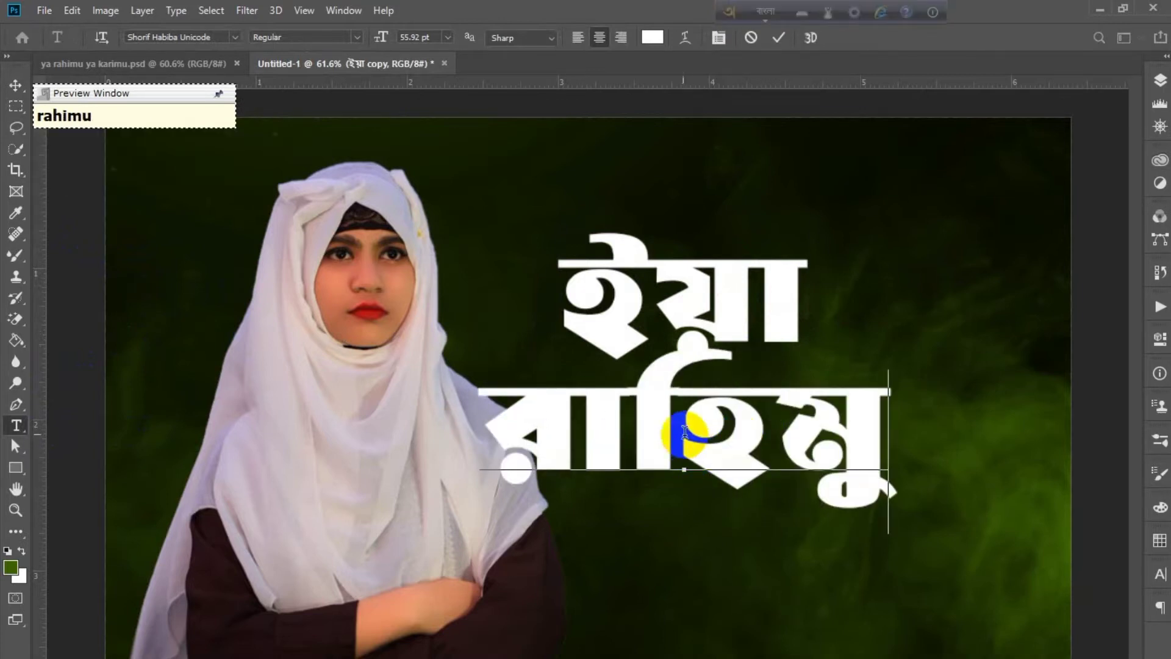
{"action": "left_click_drag", "start_coordinate": [897, 405], "coordinate": [693, 485]}
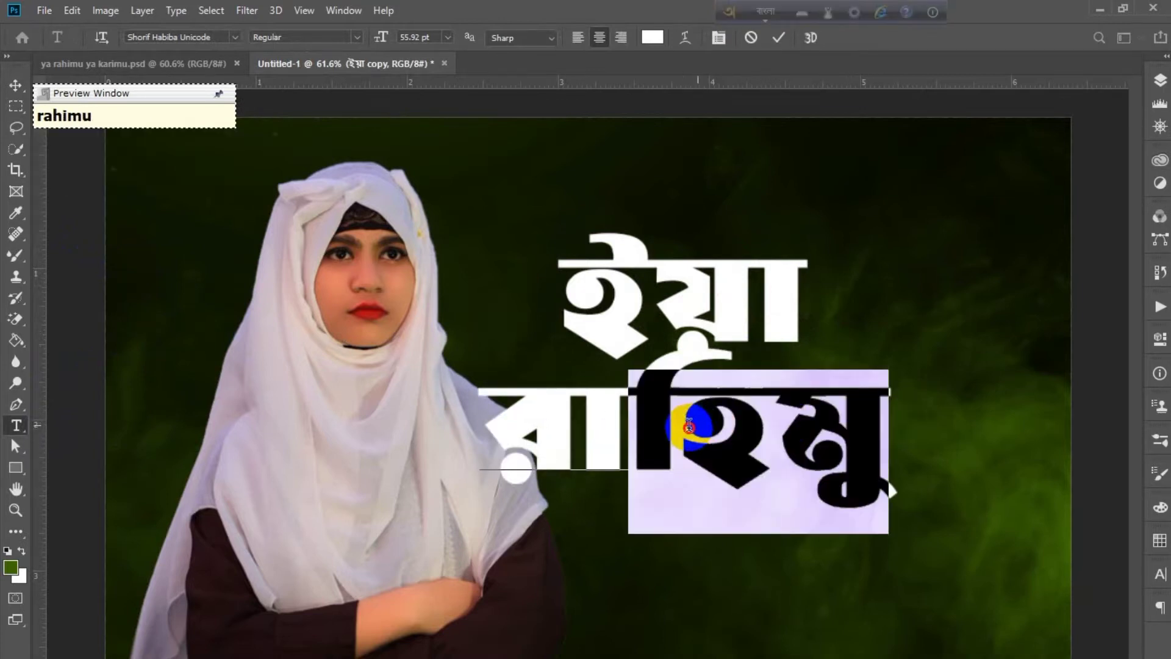
{"action": "key", "text": "BackSpace"}
{"action": "type", "text": "া"}
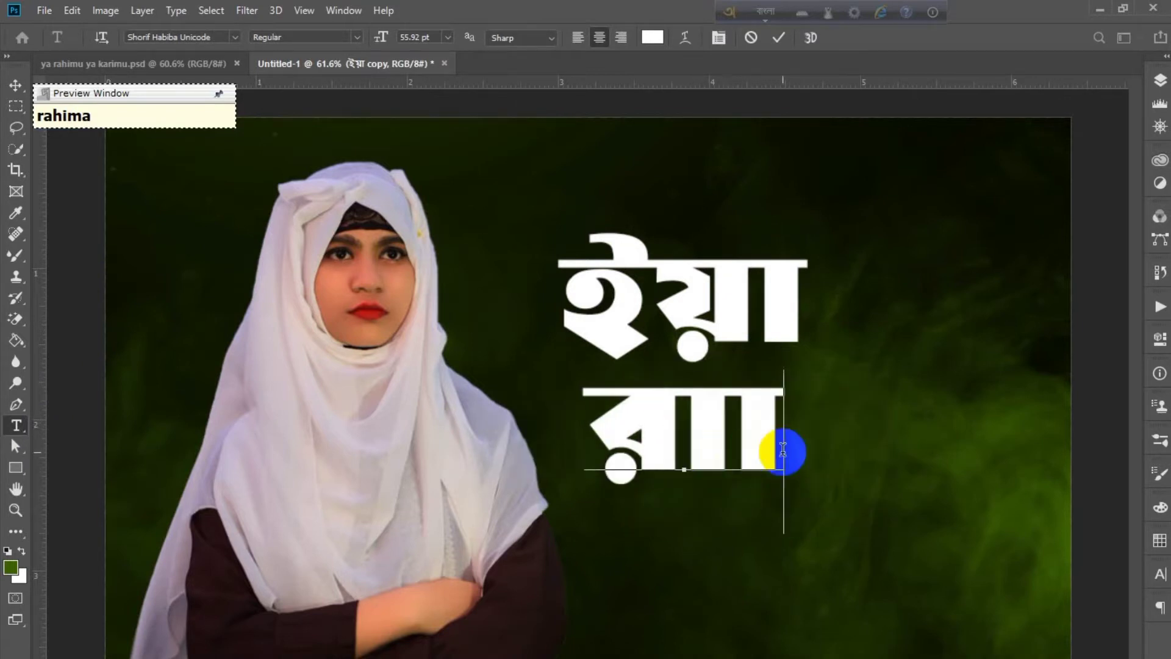
{"action": "type", "text": "হ্মু"}
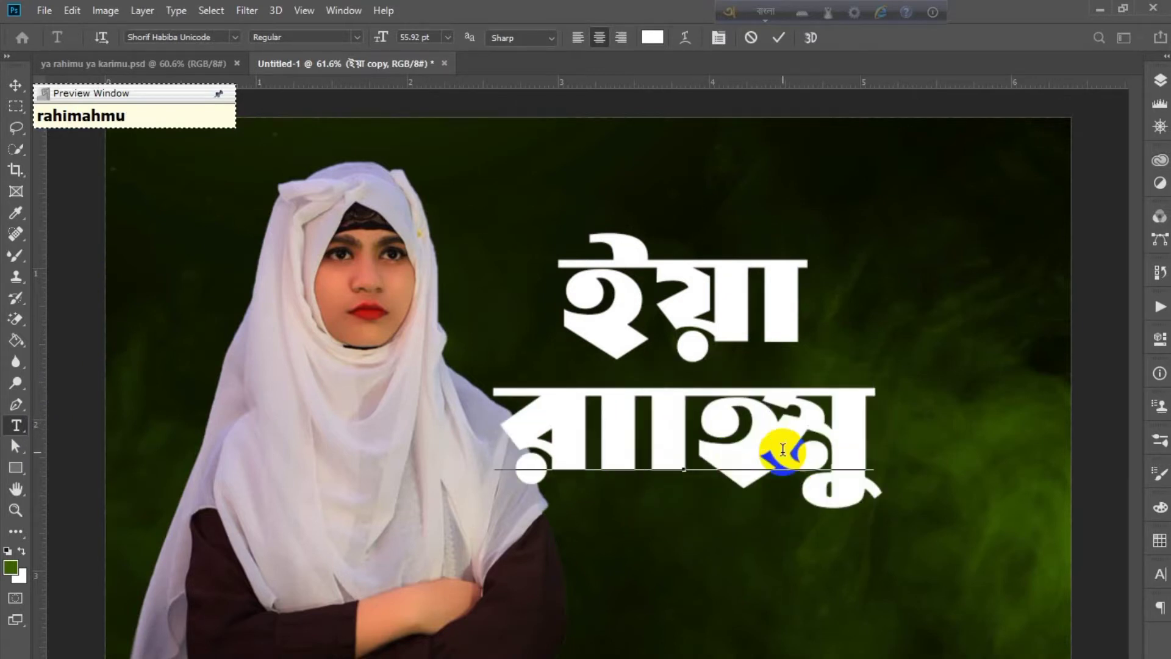
{"action": "key", "text": "BackSpace"}
{"action": "key", "text": "BackSpace"}
{"action": "key", "text": "BackSpace"}
{"action": "key", "text": "BackSpace"}
{"action": "type", "text": "হ"}
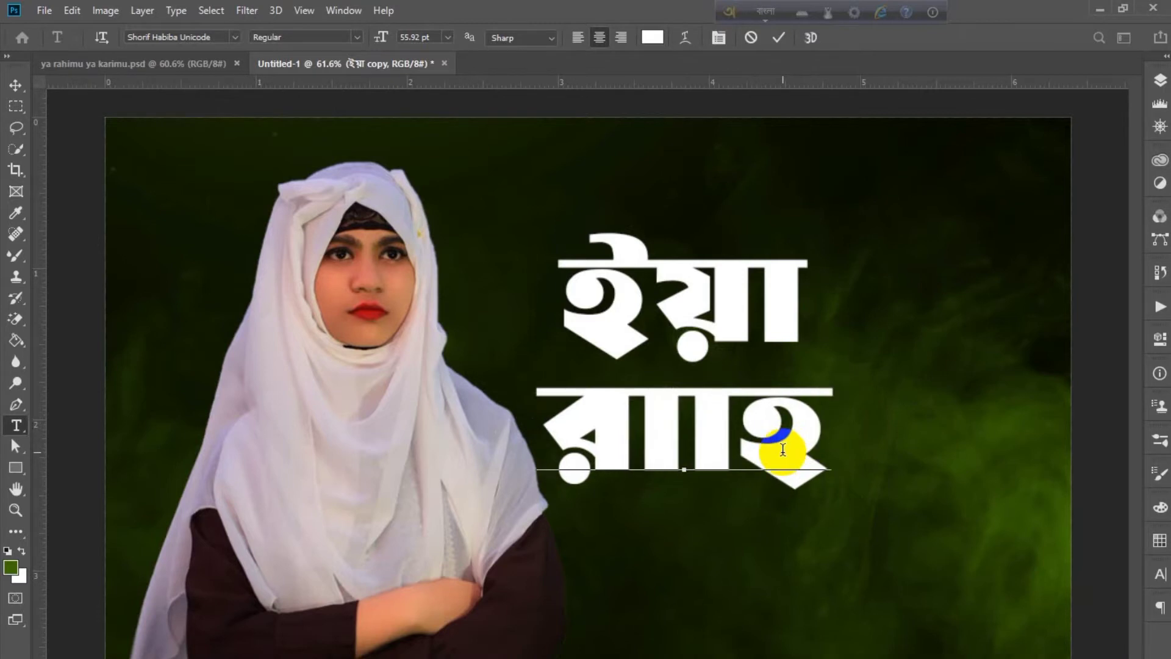
{"action": "type", "text": "মু"}
{"action": "key", "text": "F12"}
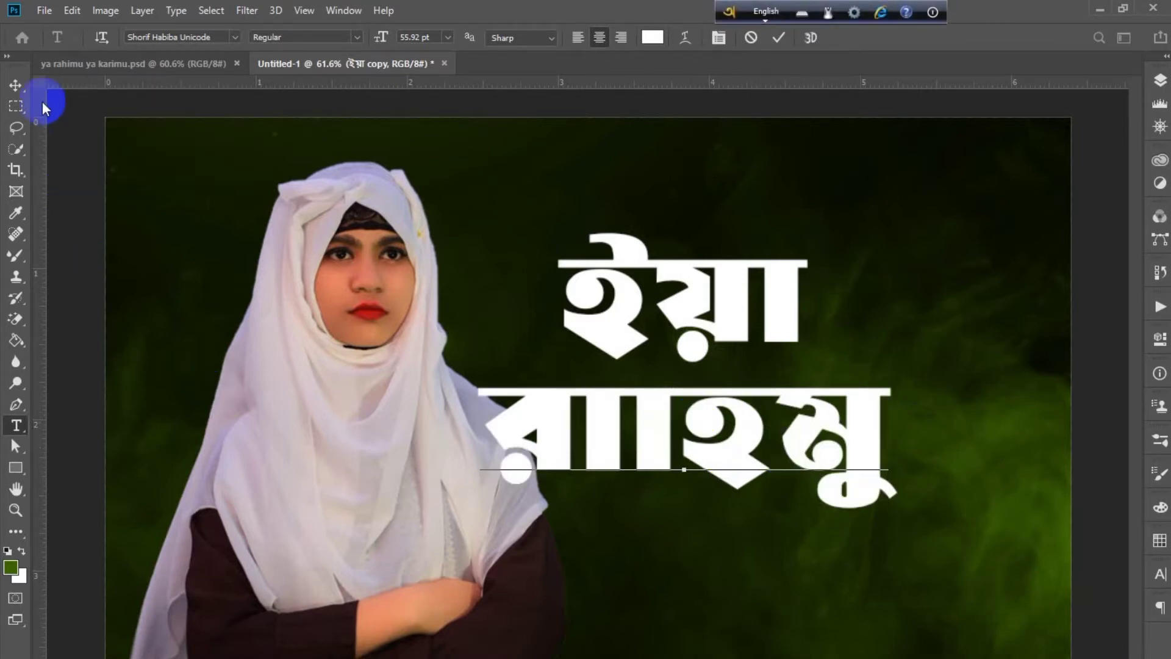
{"action": "left_click", "coordinate": [16, 85]}
{"action": "left_click_drag", "start_coordinate": [674, 456], "coordinate": [814, 444]}
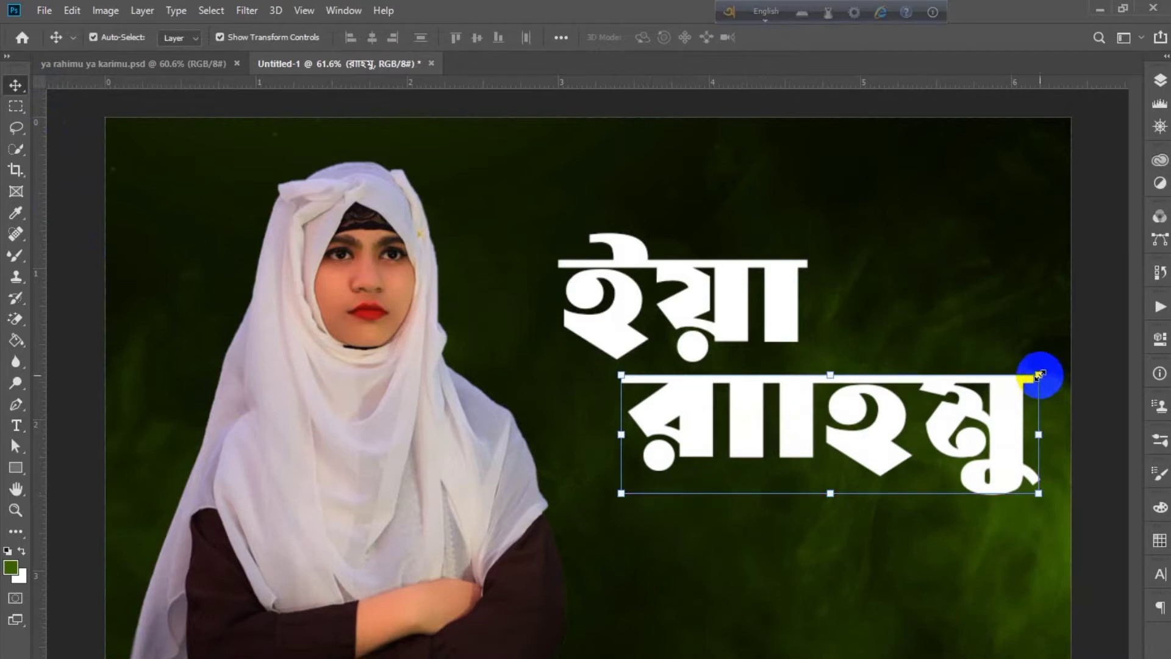
Step: Enlarge the রাহমু line to about 109% and shift it slightly left
{"action": "left_click_drag", "start_coordinate": [1039, 375], "coordinate": [1058, 349]}
{"action": "left_click_drag", "start_coordinate": [802, 440], "coordinate": [793, 438]}
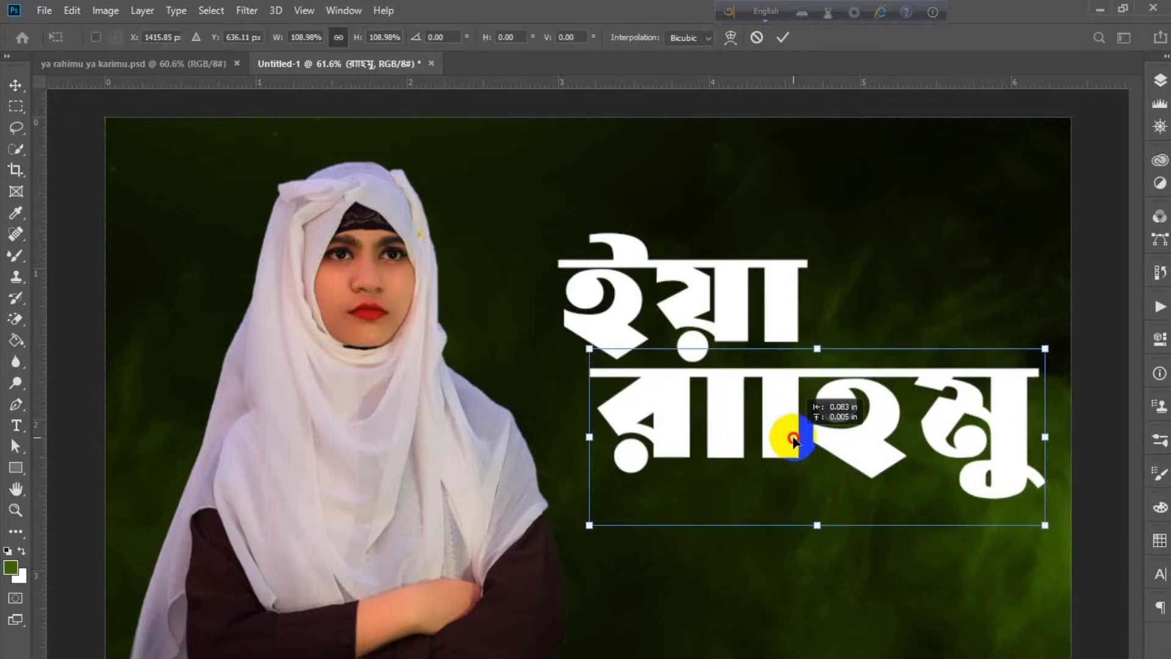
{"action": "key", "text": "Return"}
Step: Scale both title lines together down to about 84% and nudge them into place
{"action": "left_click_drag", "start_coordinate": [573, 226], "coordinate": [952, 470]}
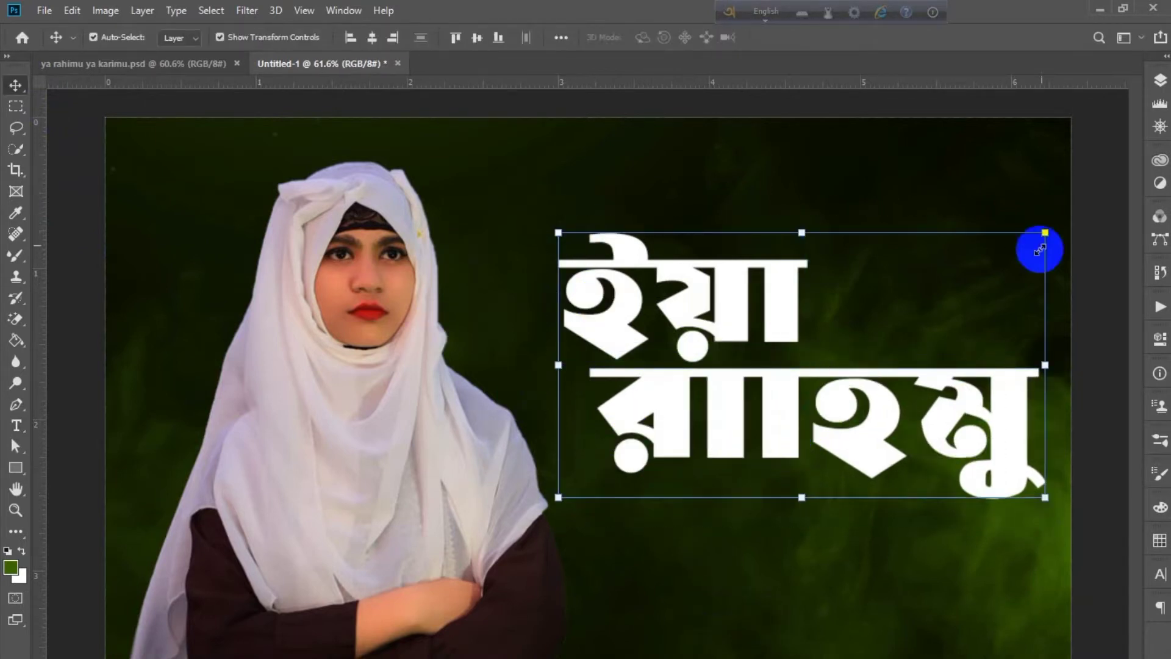
{"action": "left_click_drag", "start_coordinate": [1045, 233], "coordinate": [1025, 267]}
{"action": "left_click_drag", "start_coordinate": [778, 399], "coordinate": [764, 392]}
{"action": "key", "text": "Return"}
{"action": "left_click", "coordinate": [756, 529]}
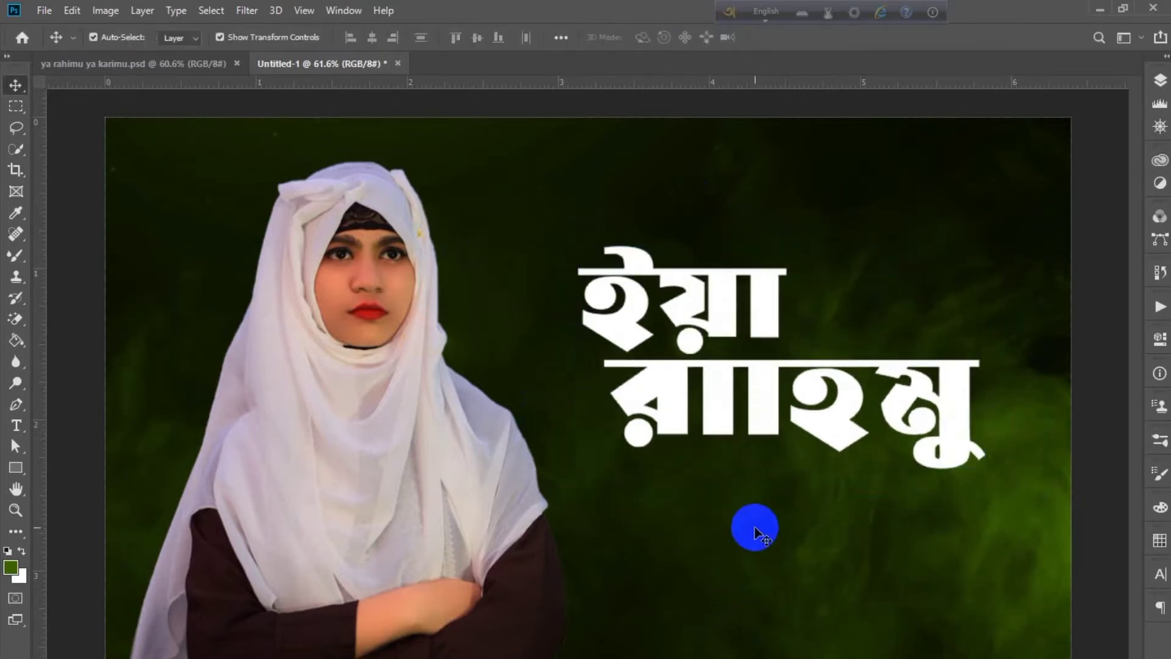
{"action": "scroll", "coordinate": [755, 529], "scroll_direction": "up", "scroll_amount": 2}
{"action": "scroll", "coordinate": [755, 528], "scroll_direction": "down", "scroll_amount": 2}
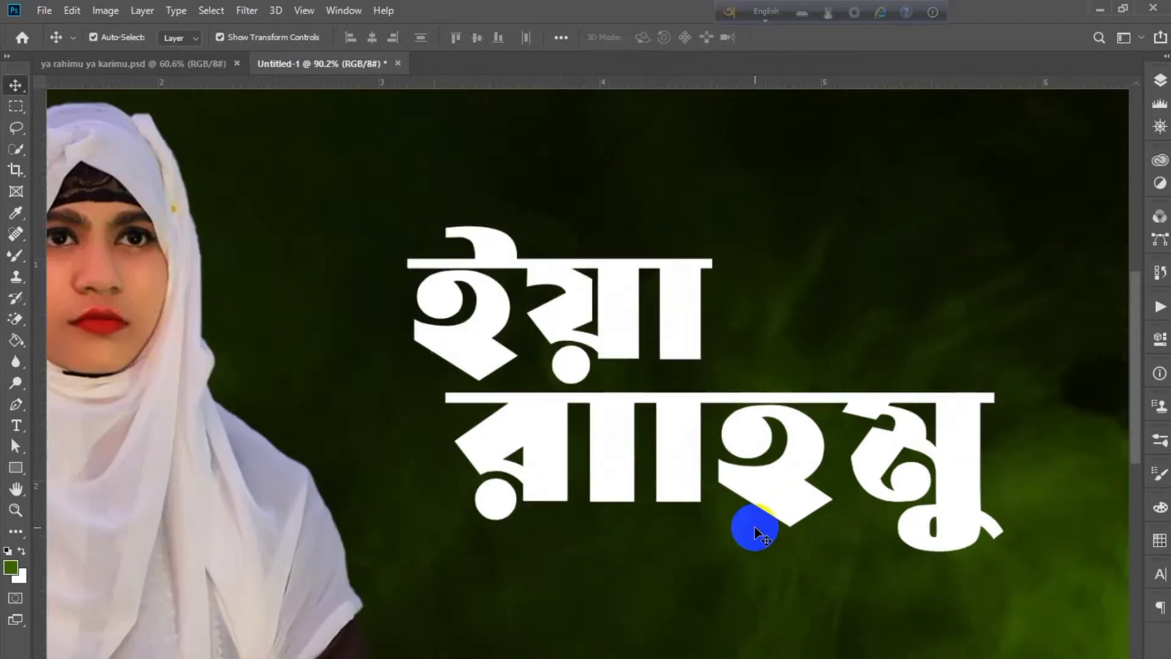
{"action": "scroll", "coordinate": [760, 493], "scroll_direction": "up", "scroll_amount": 2}
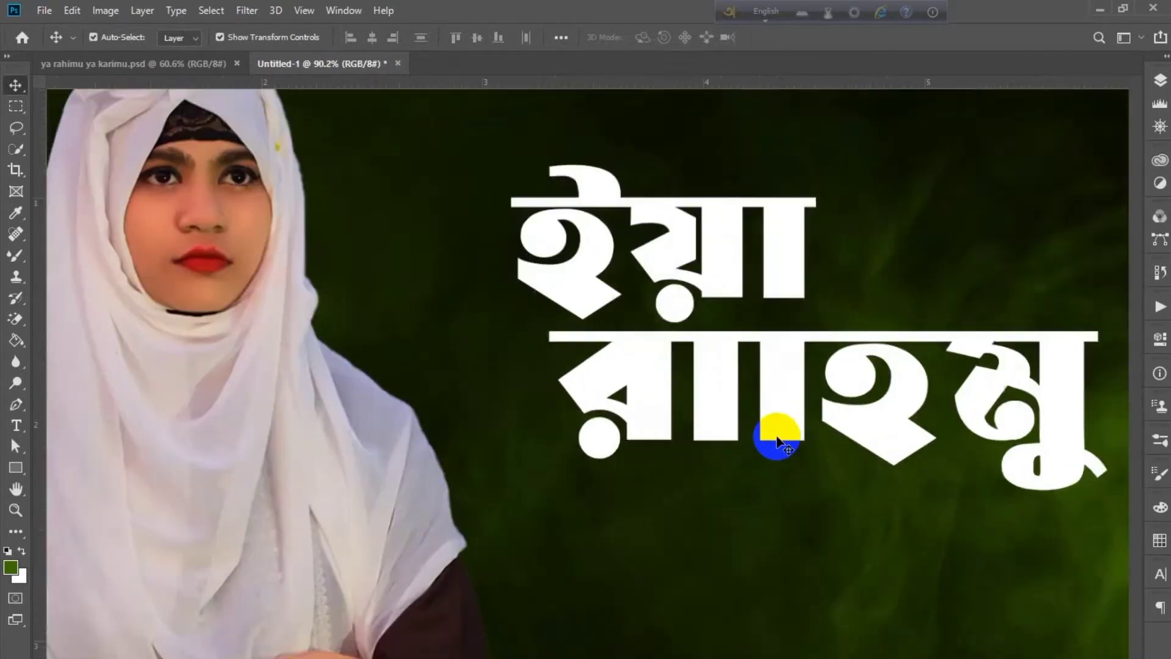
Step: Increase the ইয়া text size slightly and move that line a little left
{"action": "double_click", "coordinate": [706, 342]}
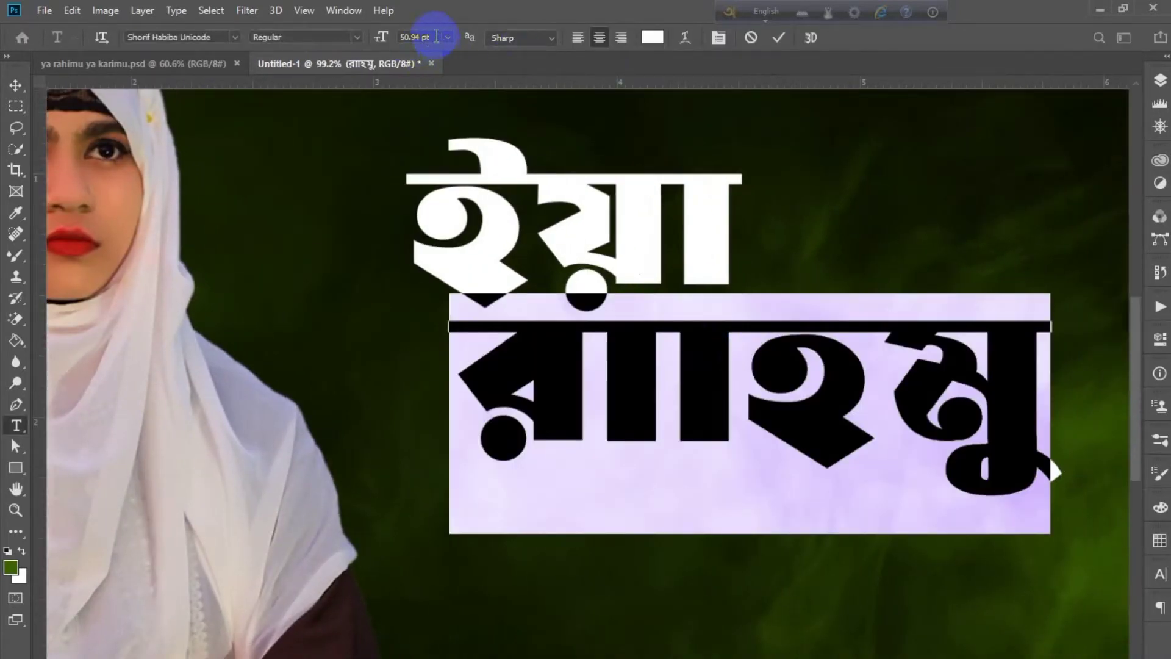
{"action": "key", "text": "ctrl+Return"}
{"action": "left_click", "coordinate": [718, 229]}
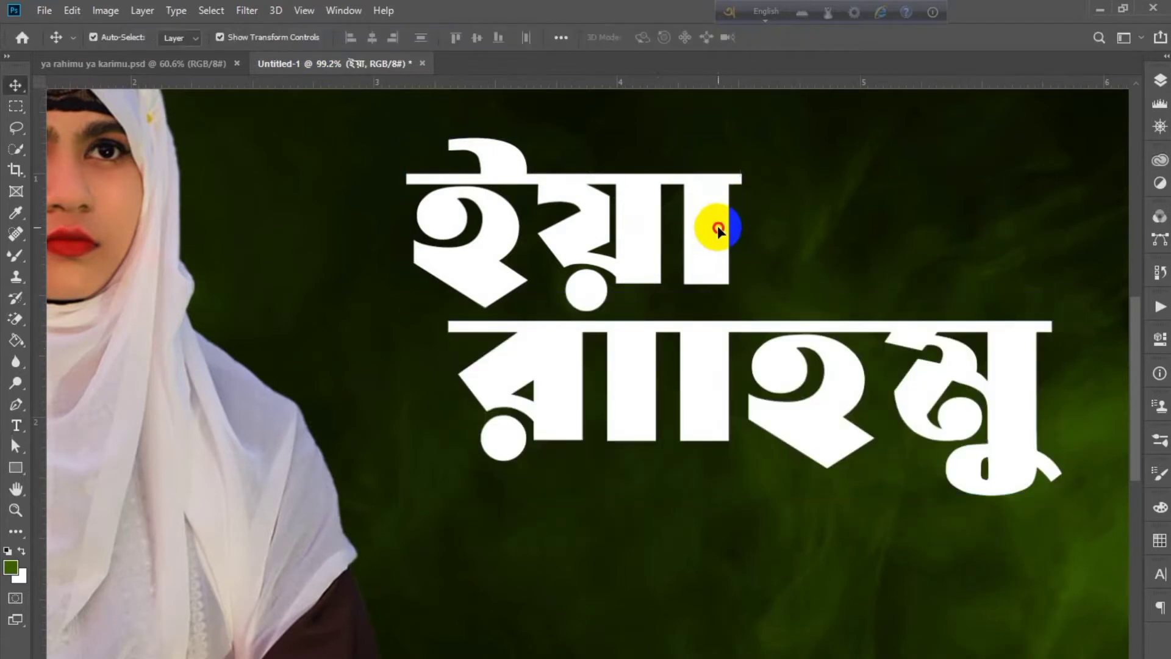
{"action": "double_click", "coordinate": [719, 229]}
{"action": "key", "text": "ctrl+shift+period"}
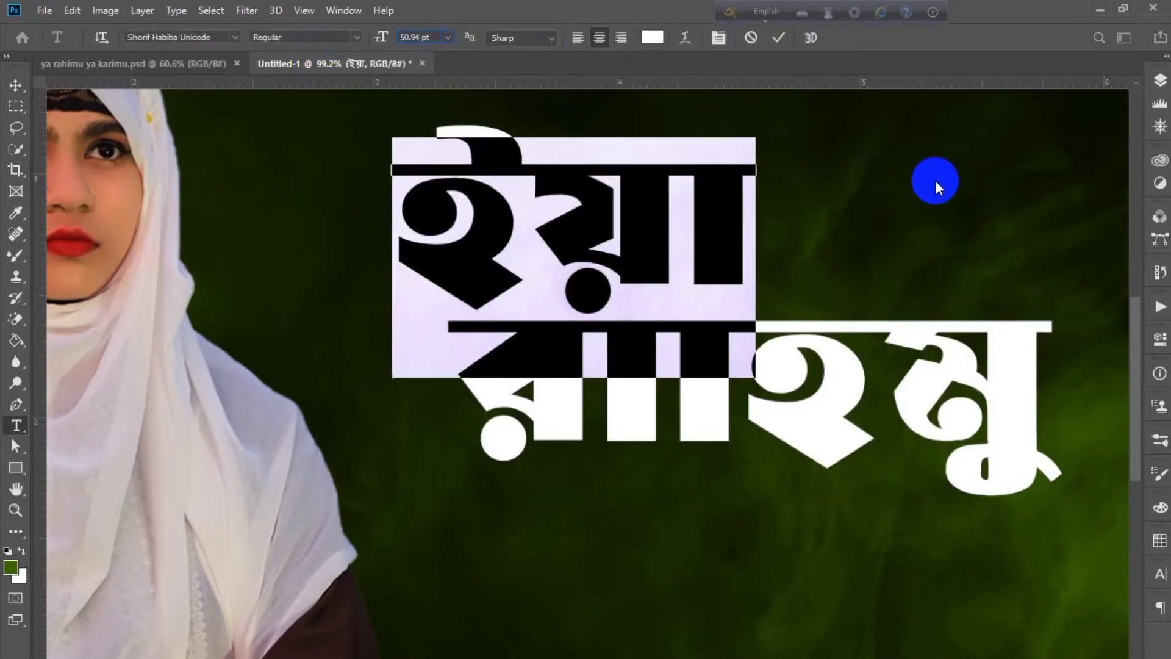
{"action": "key", "text": "ctrl+Return"}
{"action": "left_click_drag", "start_coordinate": [741, 232], "coordinate": [692, 243]}
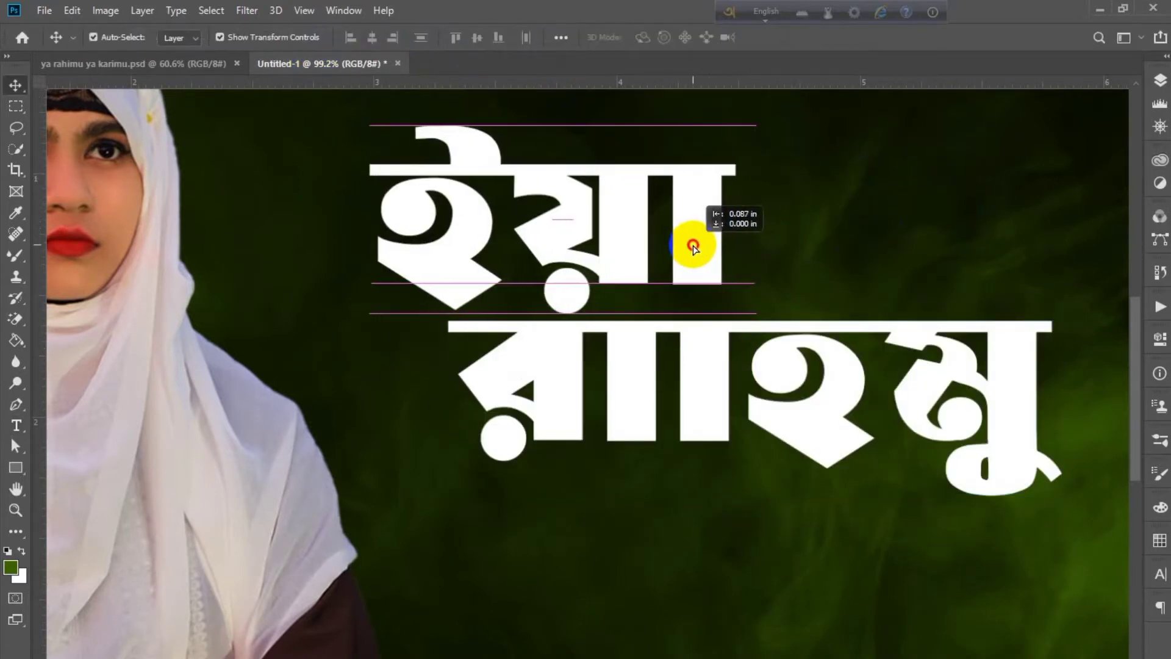
{"action": "scroll", "coordinate": [777, 414], "scroll_direction": "up", "scroll_amount": 2}
{"action": "scroll", "coordinate": [773, 413], "scroll_direction": "up", "scroll_amount": 2}
Step: Draw a vertical rectangle bridging the ইয়া line down to রাহমু
{"action": "scroll", "coordinate": [750, 396], "scroll_direction": "up", "scroll_amount": 1}
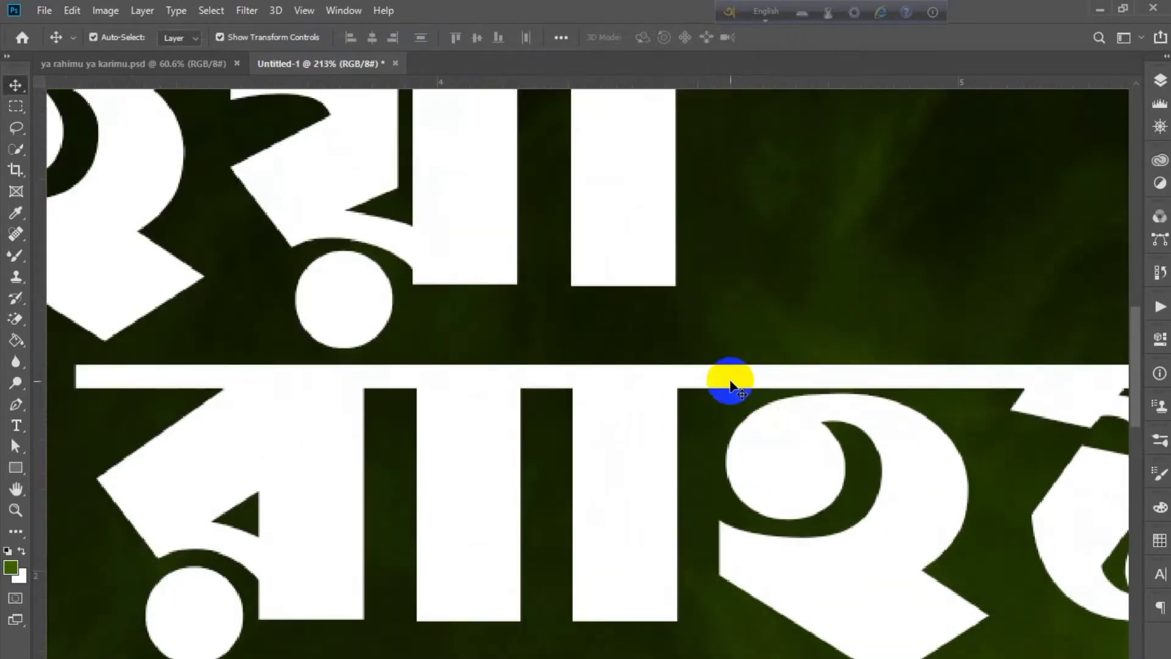
{"action": "left_click_drag", "start_coordinate": [618, 224], "coordinate": [619, 224]}
{"action": "key", "text": "u"}
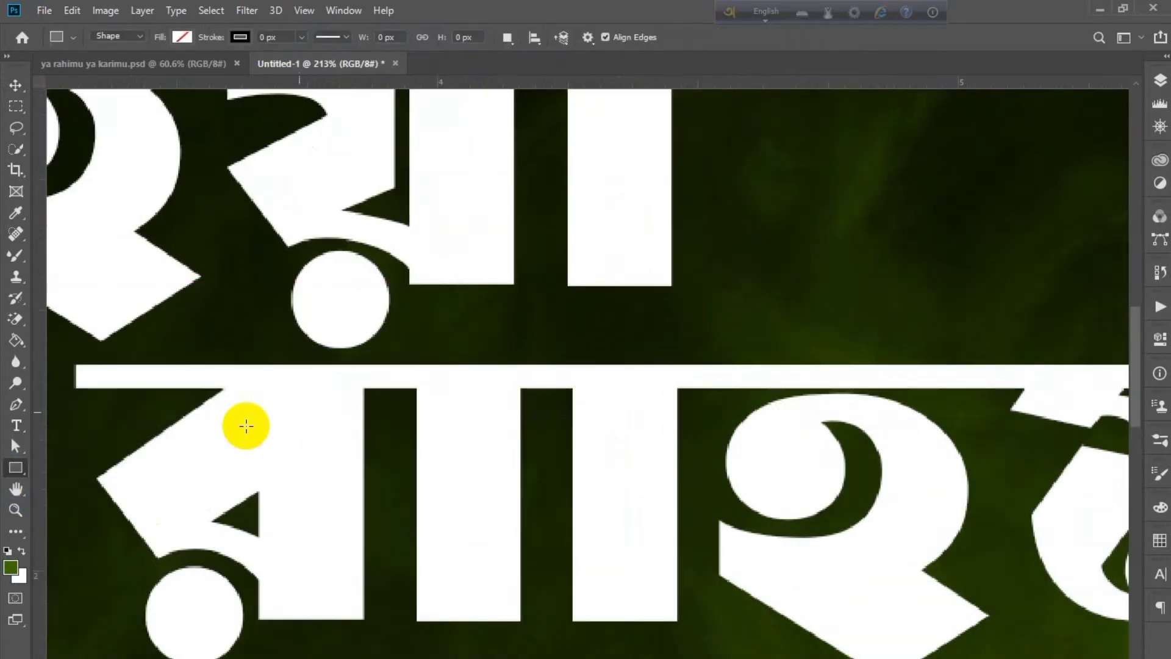
{"action": "left_click", "coordinate": [568, 236]}
{"action": "left_click", "coordinate": [677, 176]}
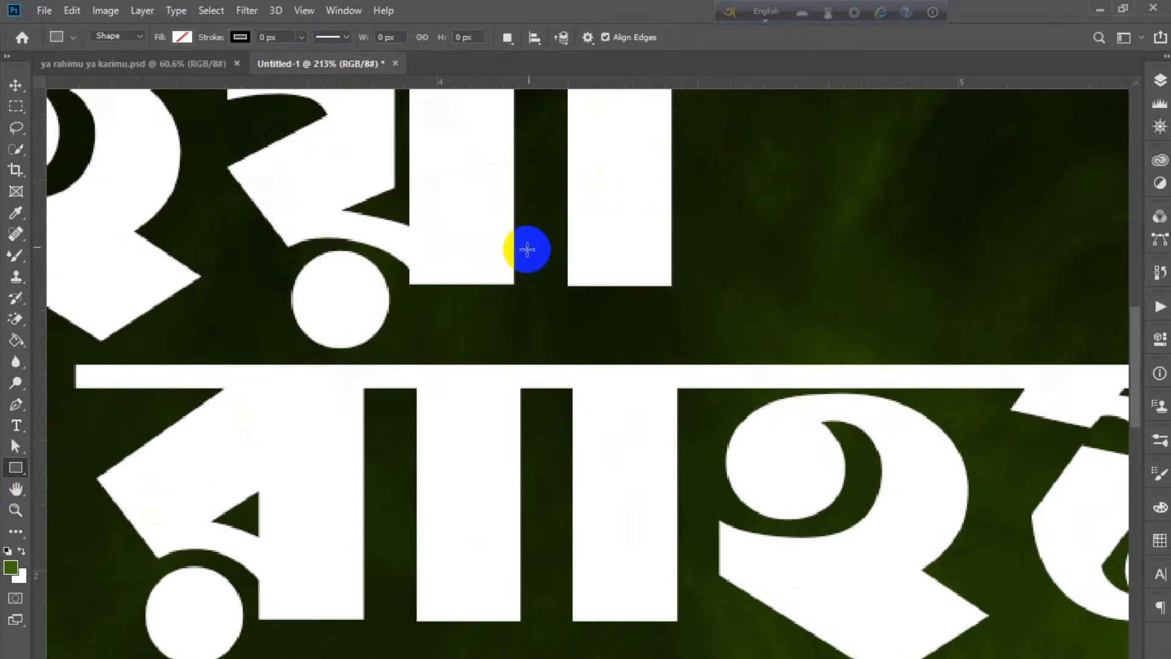
{"action": "left_click_drag", "start_coordinate": [568, 230], "coordinate": [672, 406]}
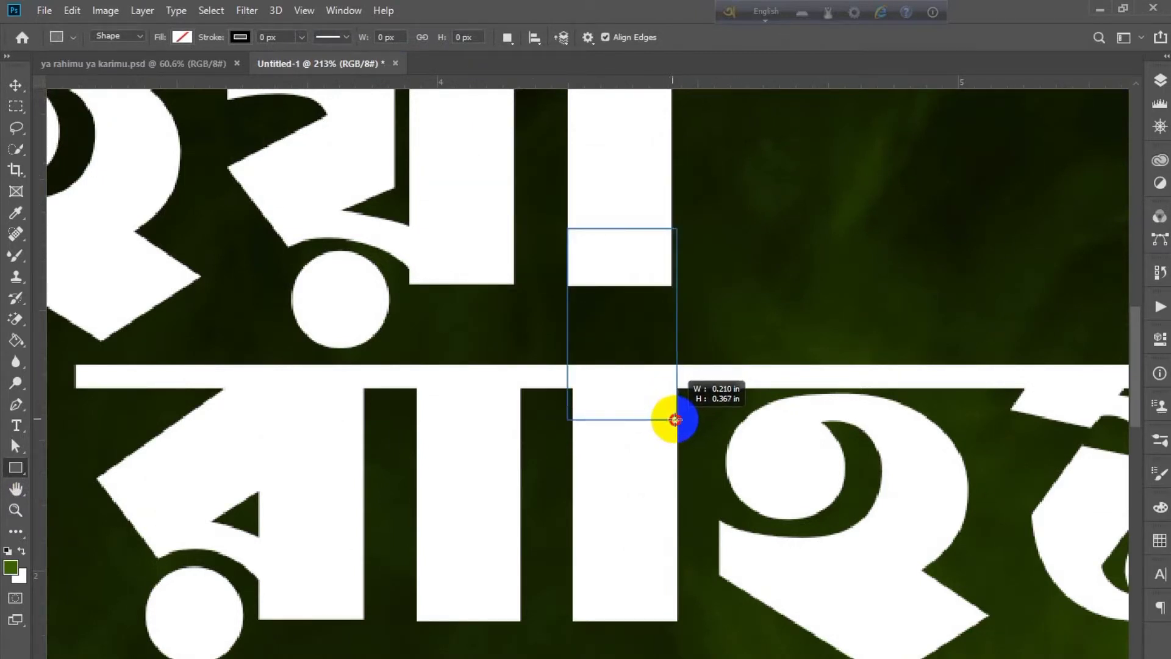
{"action": "left_click_drag", "start_coordinate": [672, 413], "coordinate": [671, 398]}
Step: Fill the bridging rectangle with solid white
{"action": "left_click", "coordinate": [981, 434]}
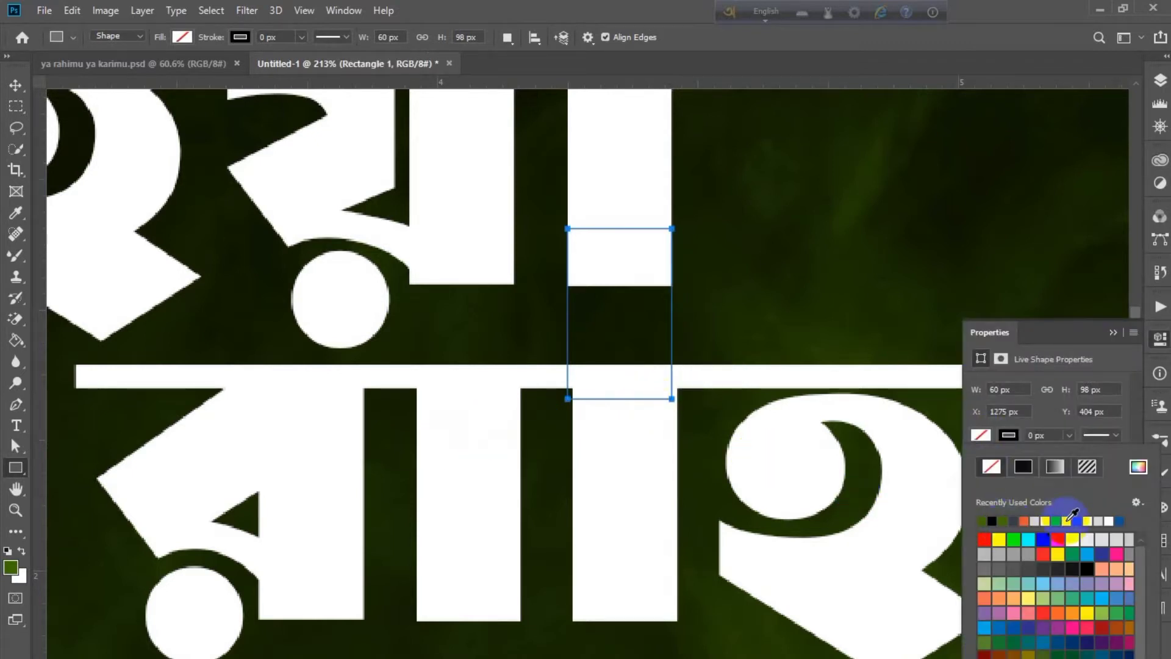
{"action": "left_click", "coordinate": [1069, 520]}
{"action": "left_click", "coordinate": [1139, 467]}
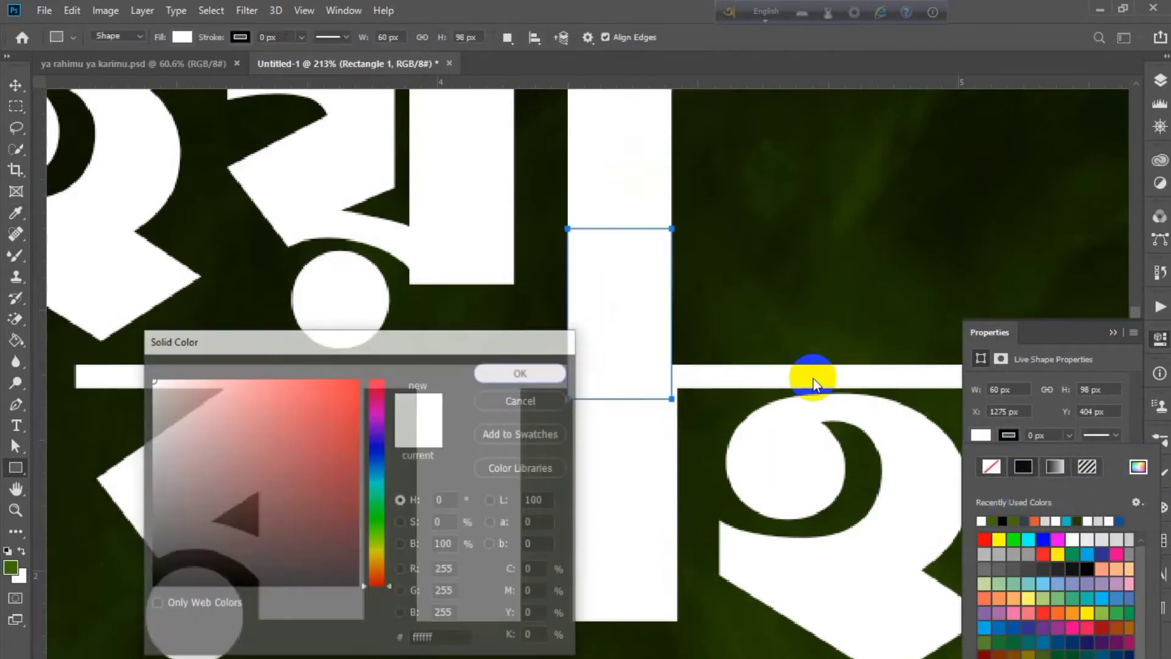
{"action": "left_click", "coordinate": [1113, 332]}
Step: Zoom out and back in to review the joined white title
{"action": "key", "text": "v"}
{"action": "scroll", "coordinate": [758, 451], "scroll_direction": "up", "scroll_amount": 1, "text": "alt"}
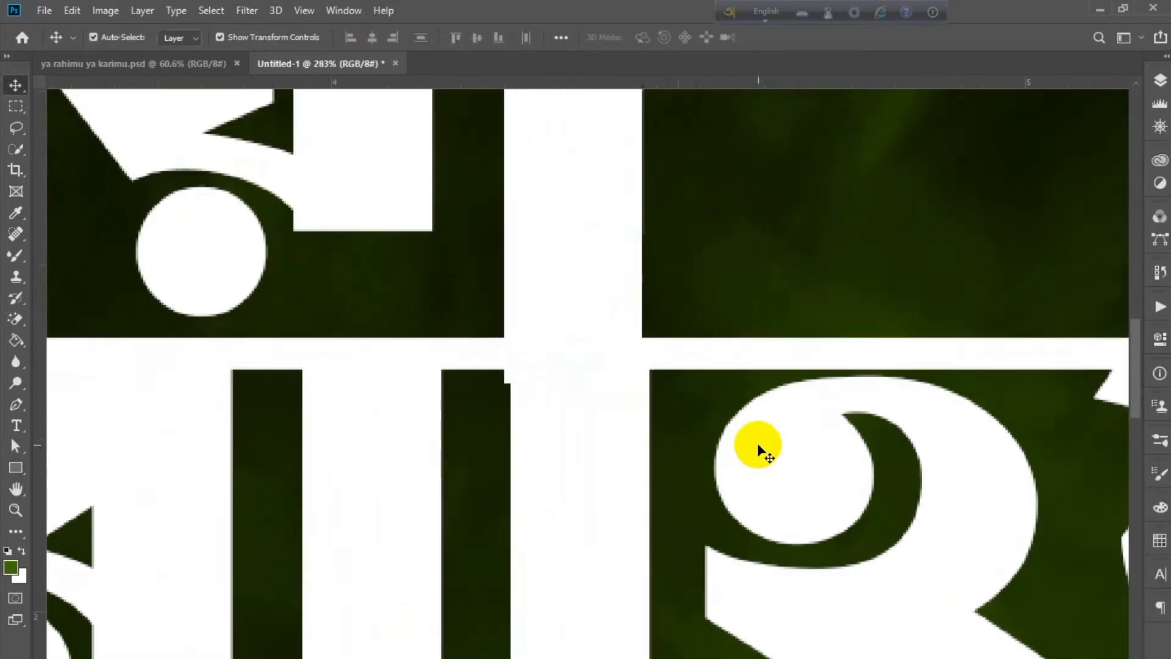
{"action": "left_click", "coordinate": [580, 523]}
{"action": "left_click", "coordinate": [735, 301]}
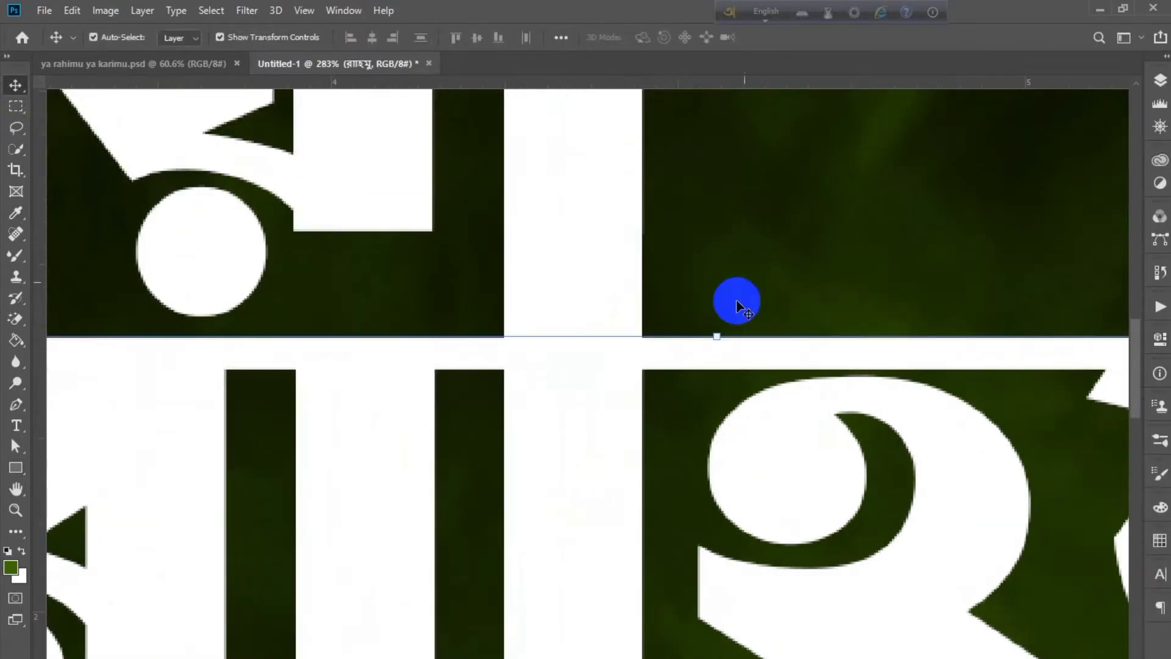
{"action": "scroll", "coordinate": [629, 494], "scroll_direction": "down", "scroll_amount": 2, "text": "alt"}
{"action": "scroll", "coordinate": [628, 496], "scroll_direction": "down", "scroll_amount": 3, "text": "alt"}
{"action": "scroll", "coordinate": [757, 509], "scroll_direction": "down", "scroll_amount": 1, "text": "alt"}
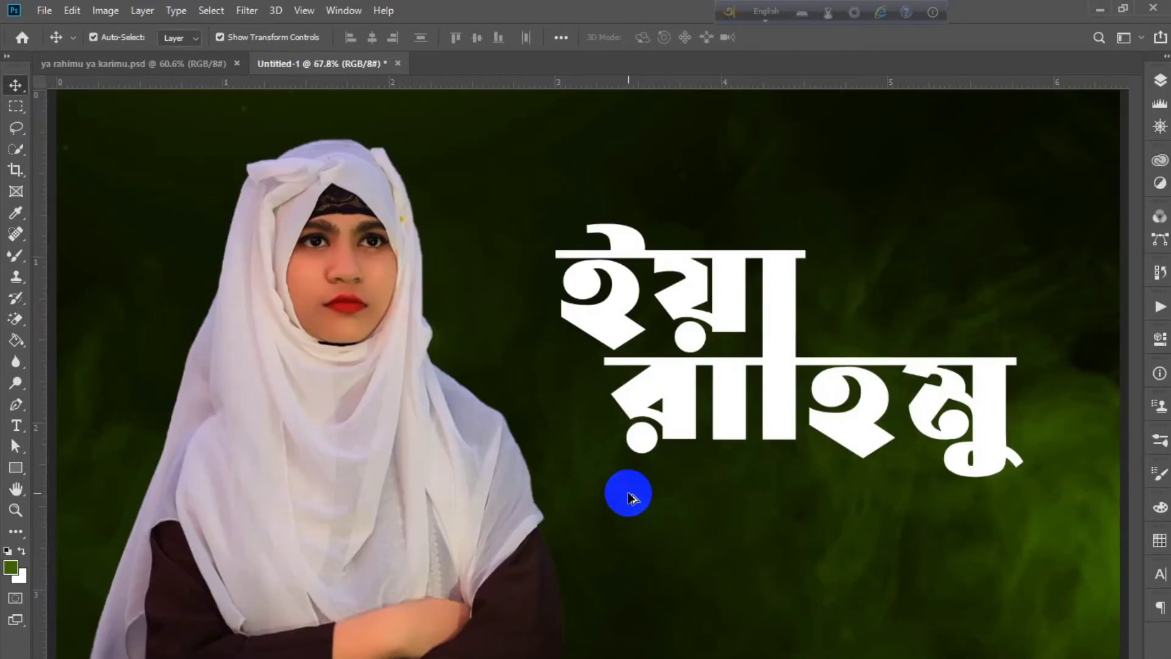
{"action": "scroll", "coordinate": [861, 472], "scroll_direction": "up", "scroll_amount": 1, "text": "alt"}
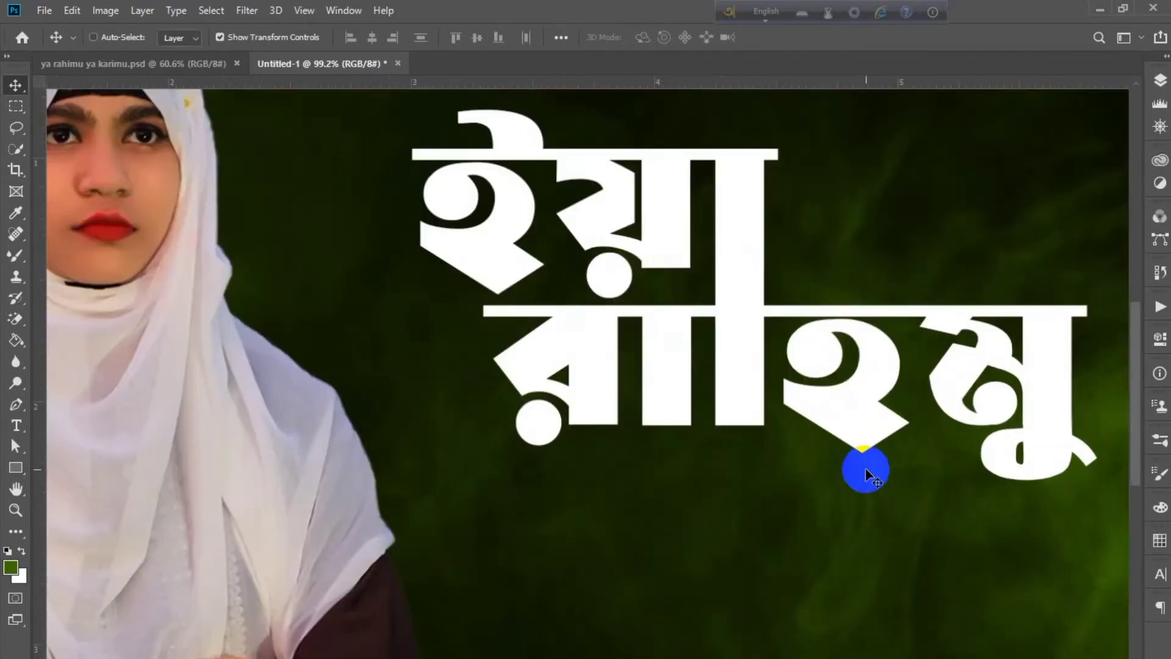
{"action": "scroll", "coordinate": [730, 418], "scroll_direction": "up", "scroll_amount": 1, "text": "alt"}
{"action": "scroll", "coordinate": [648, 523], "scroll_direction": "up", "scroll_amount": 2}
{"action": "scroll", "coordinate": [648, 518], "scroll_direction": "right", "scroll_amount": 3, "text": "ctrl"}
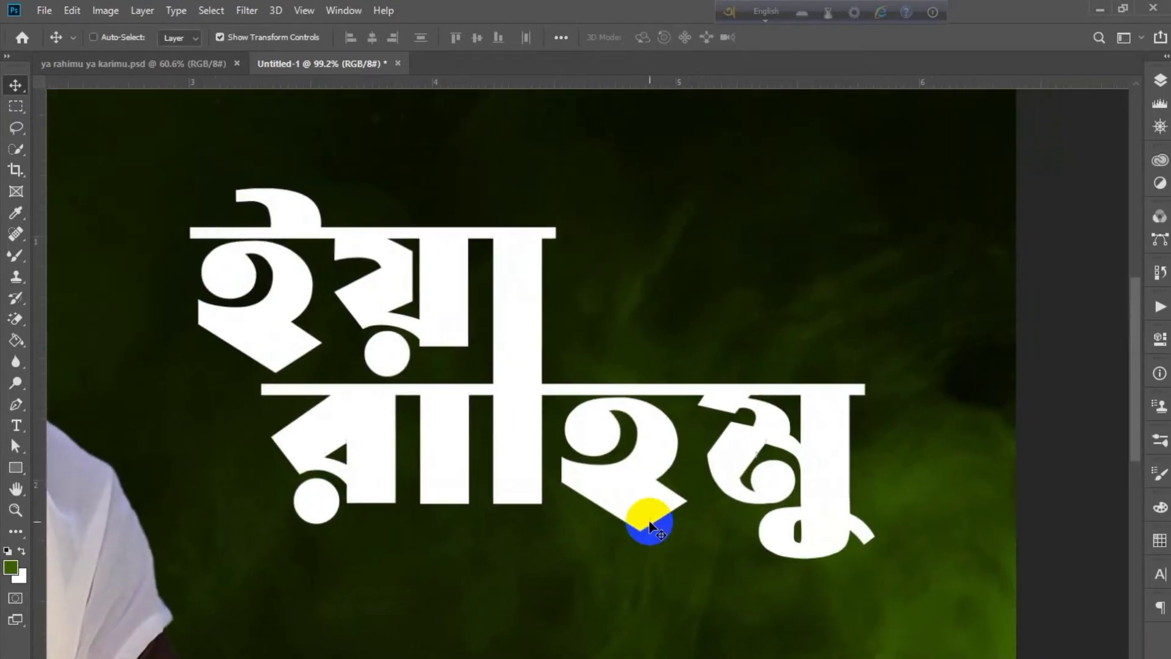
{"action": "left_click", "coordinate": [16, 468]}
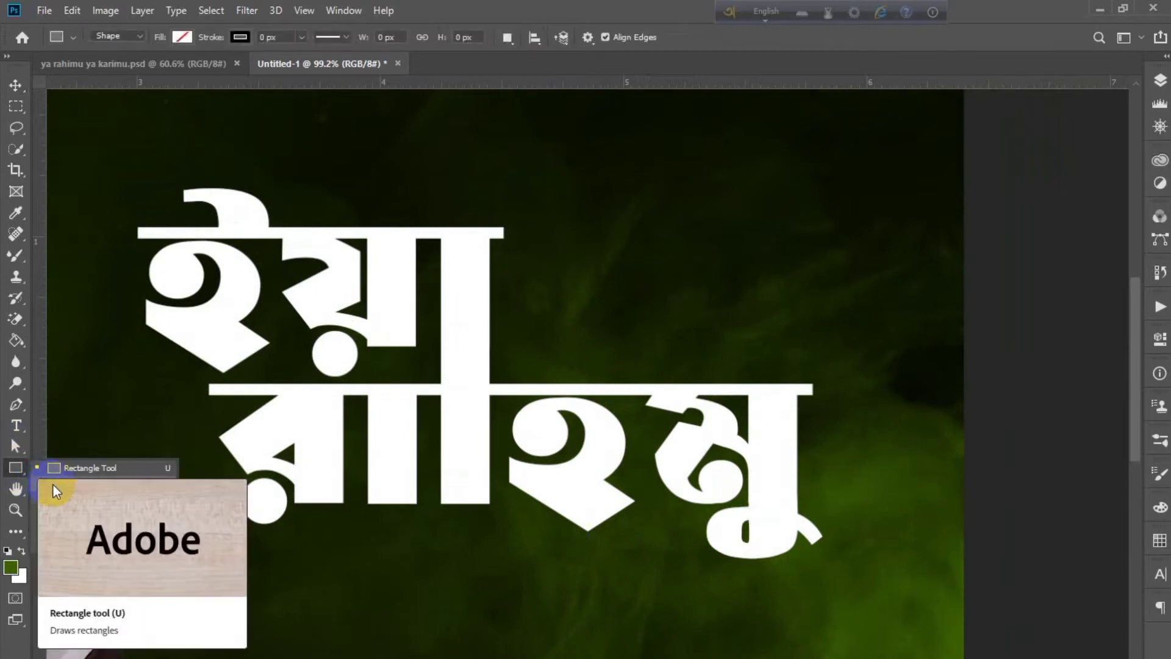
Step: Draw a large circle with the Ellipse Tool over the title's right half
{"action": "right_click", "coordinate": [16, 467]}
{"action": "left_click", "coordinate": [73, 500]}
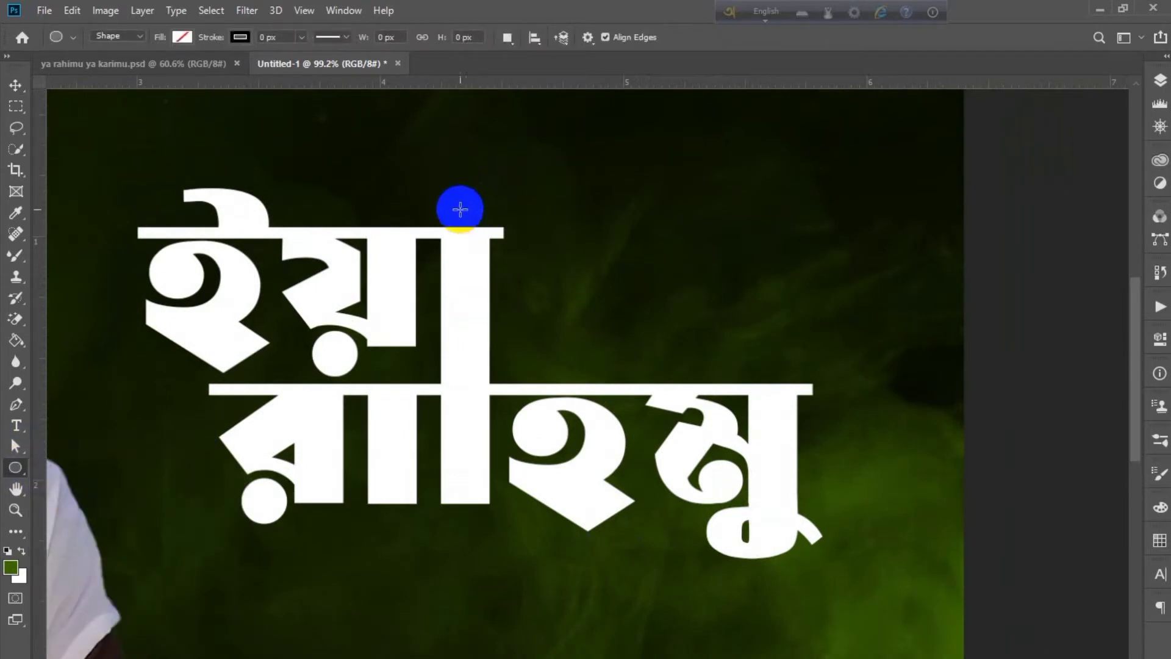
{"action": "left_click_drag", "start_coordinate": [441, 194], "coordinate": [811, 639]}
Step: Set the circle's fill to none
{"action": "left_click", "coordinate": [977, 462]}
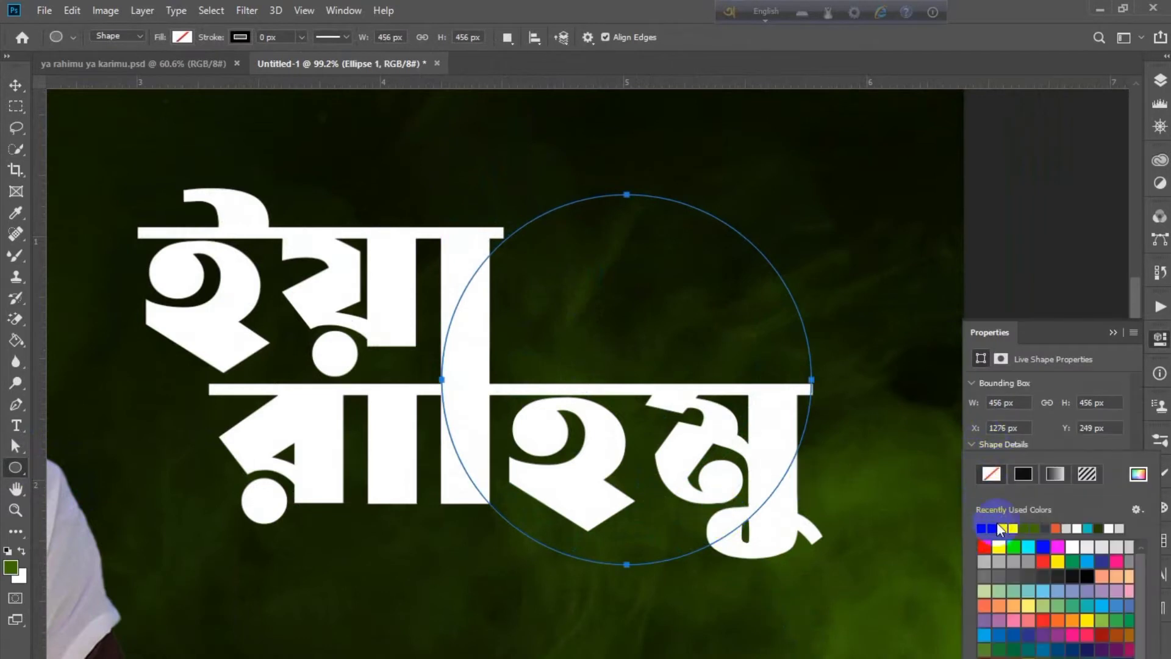
{"action": "left_click", "coordinate": [974, 444]}
{"action": "left_click", "coordinate": [1004, 476]}
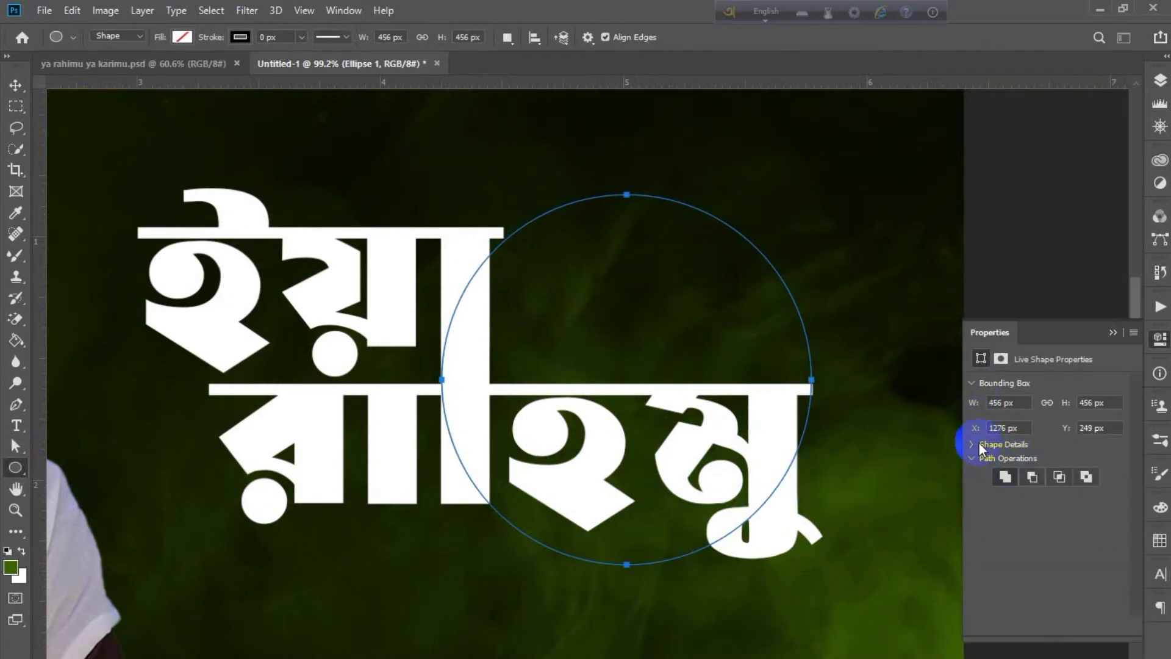
{"action": "left_click", "coordinate": [979, 444]}
{"action": "left_click", "coordinate": [1018, 475]}
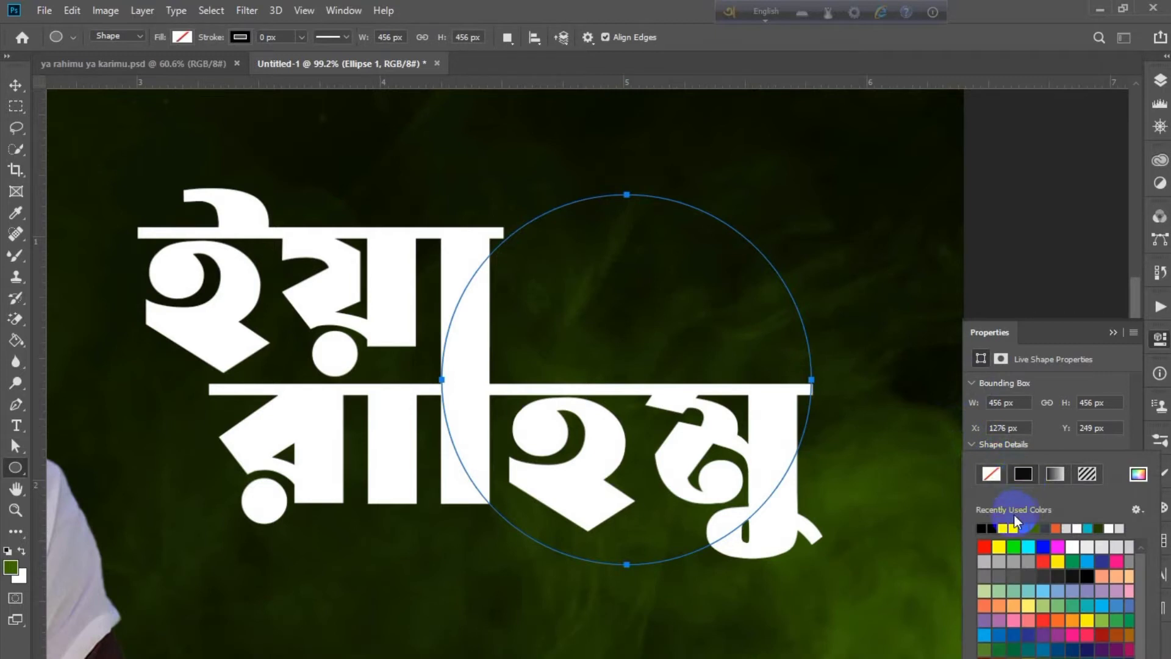
{"action": "left_click", "coordinate": [1005, 535]}
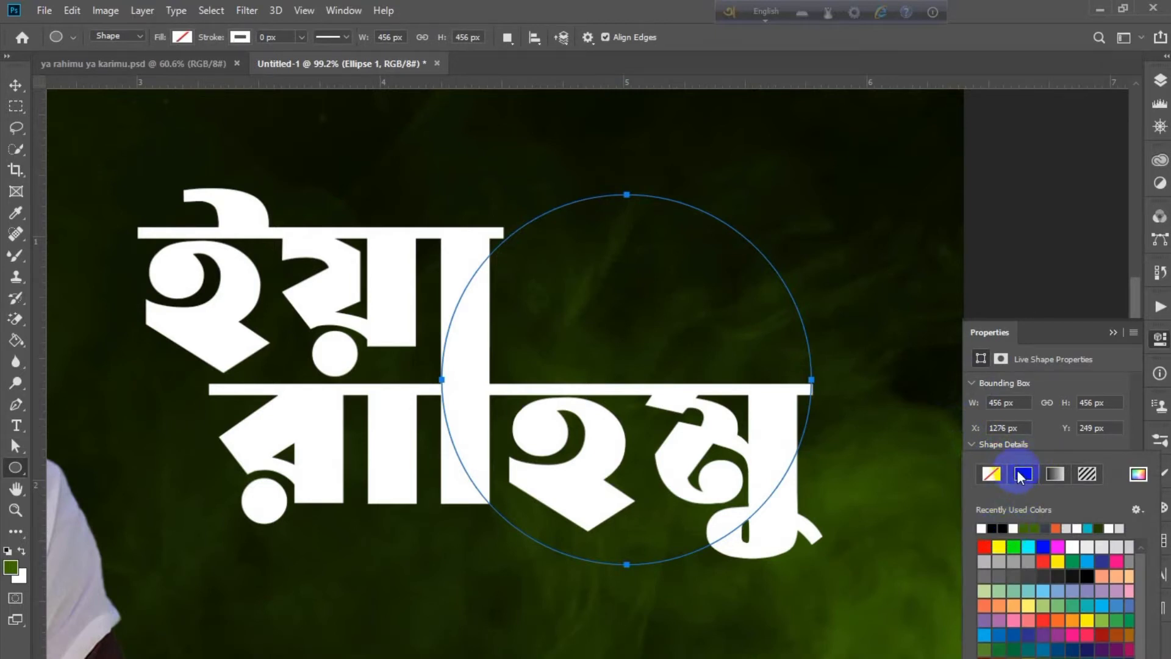
Step: Give the circle a 45 px white stroke
{"action": "left_click", "coordinate": [1043, 440]}
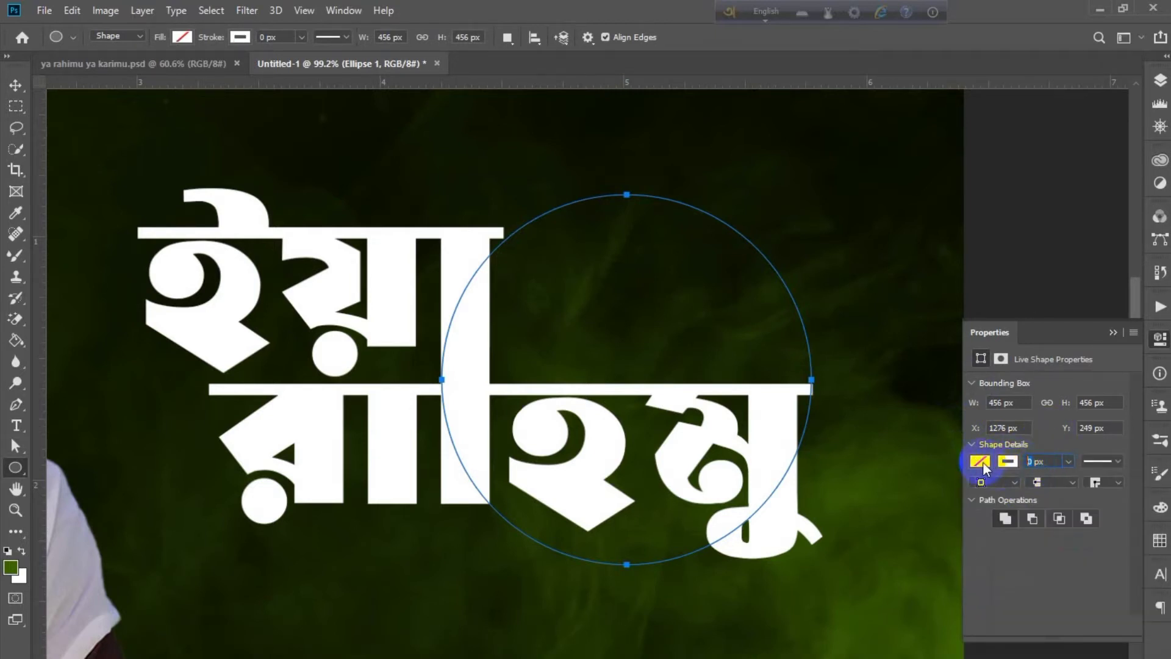
{"action": "type", "text": "15"}
{"action": "key", "text": "Return"}
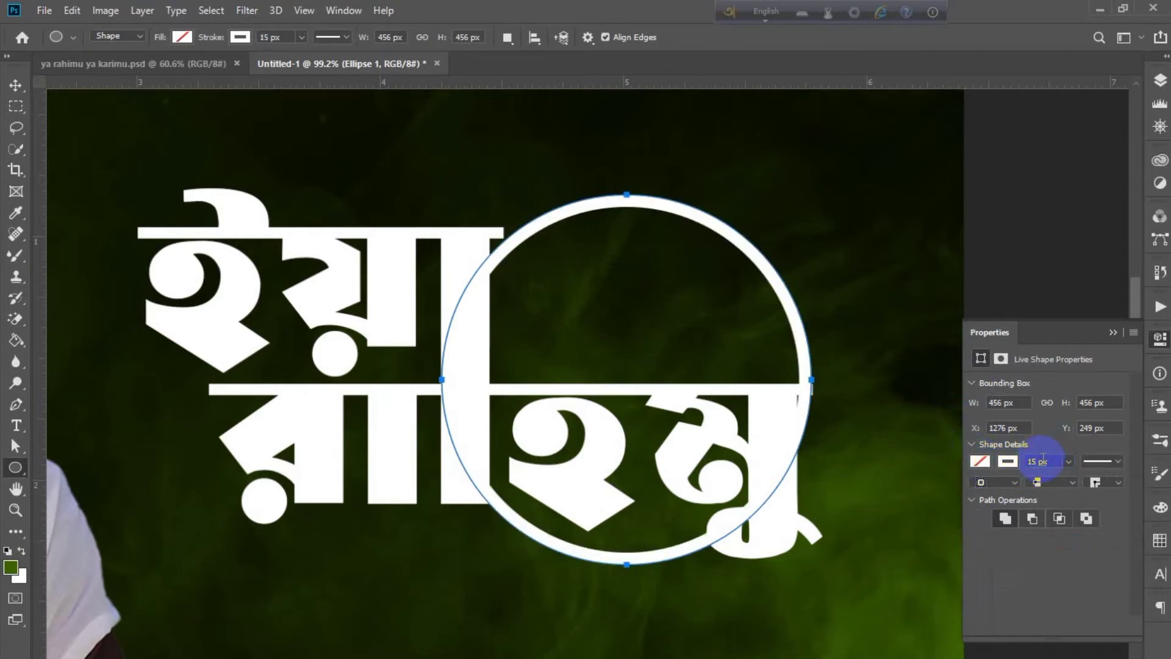
{"action": "type", "text": "25"}
{"action": "key", "text": "Return"}
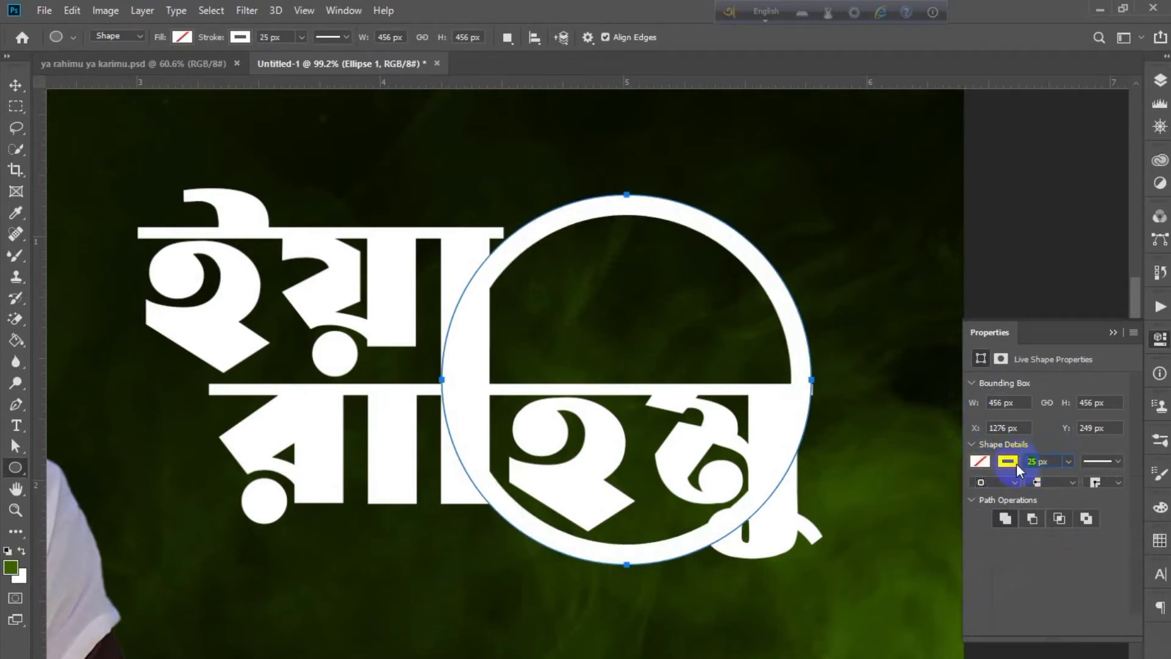
{"action": "type", "text": "0"}
{"action": "key", "text": "Return"}
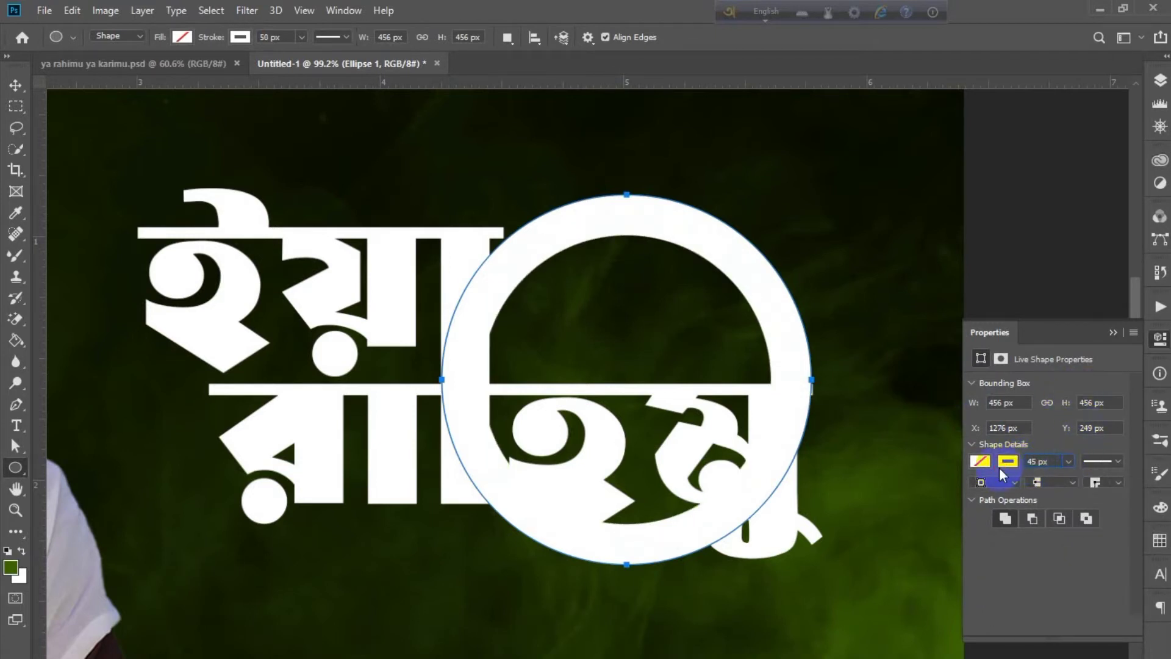
{"action": "key", "text": "Return"}
{"action": "left_click", "coordinate": [1113, 333]}
Step: Move the white ring up and right, then fit the document on screen
{"action": "key", "text": "v"}
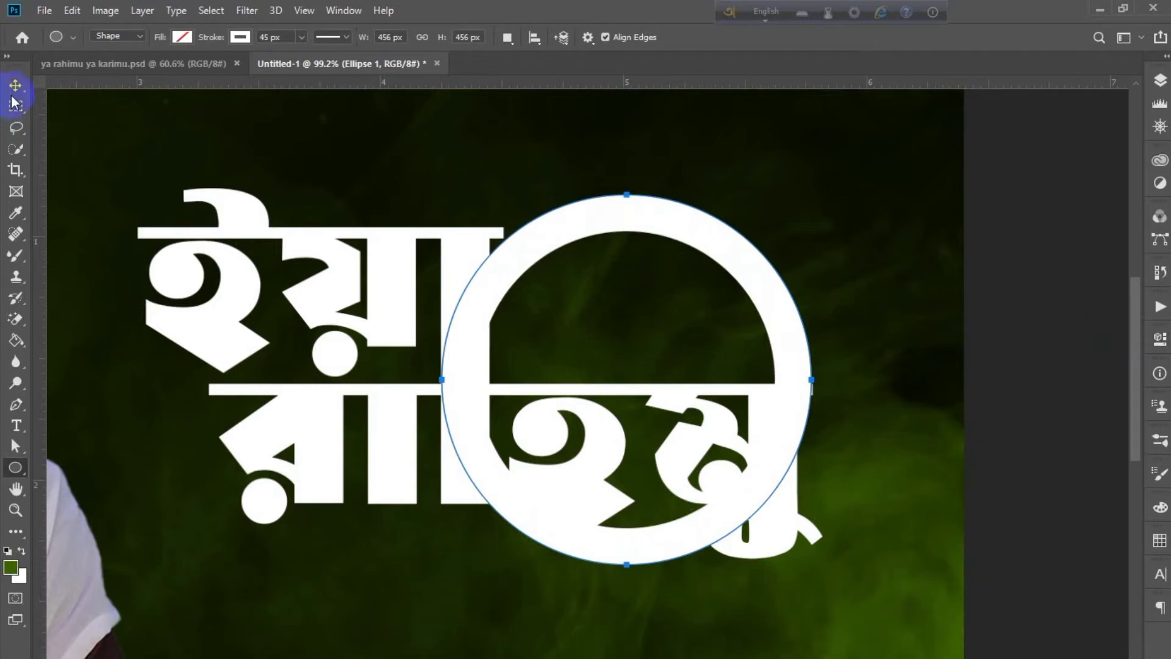
{"action": "left_click", "coordinate": [472, 375]}
{"action": "left_click", "coordinate": [441, 228]}
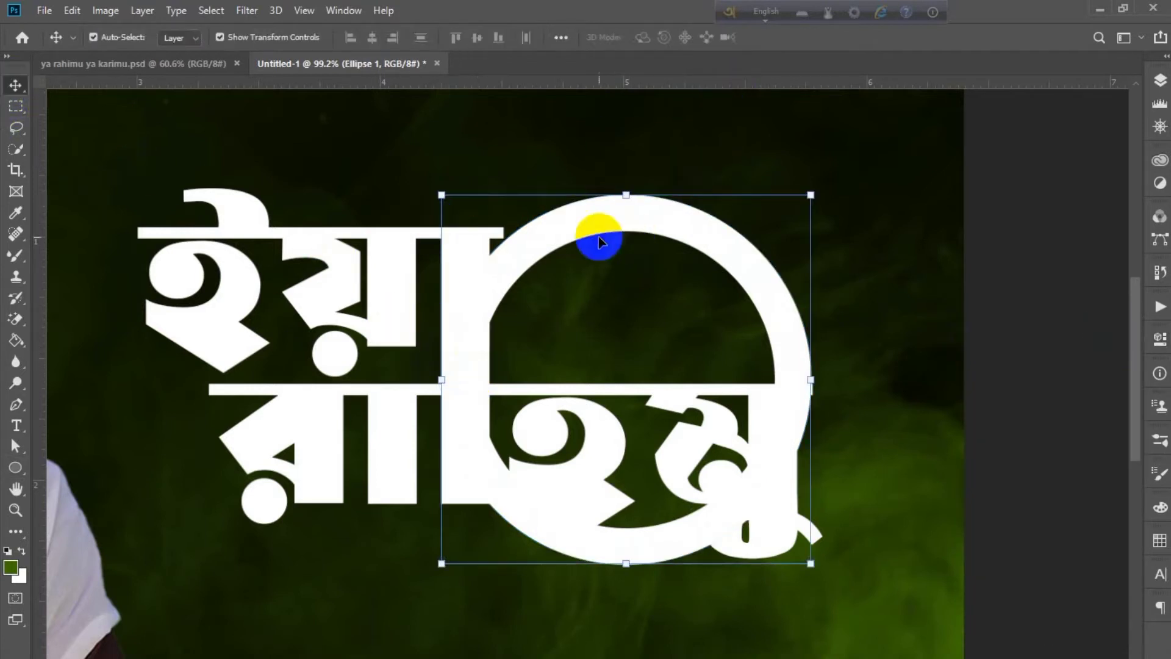
{"action": "left_click_drag", "start_coordinate": [536, 238], "coordinate": [559, 191]}
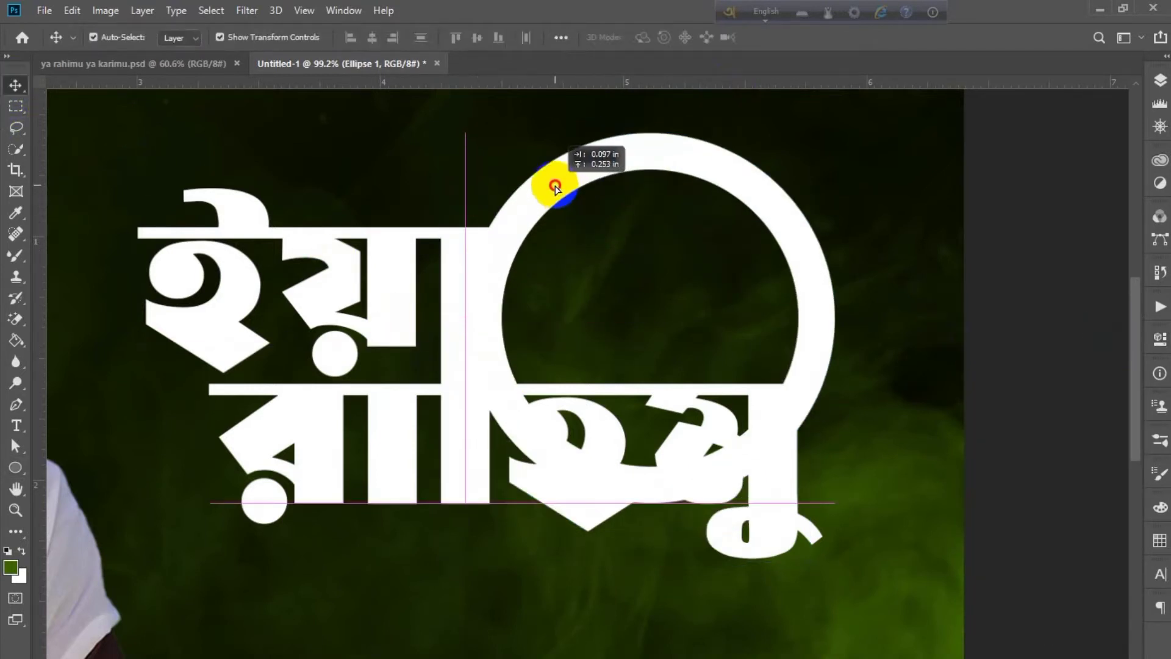
{"action": "left_click", "coordinate": [881, 341]}
{"action": "key", "text": "ctrl+0"}
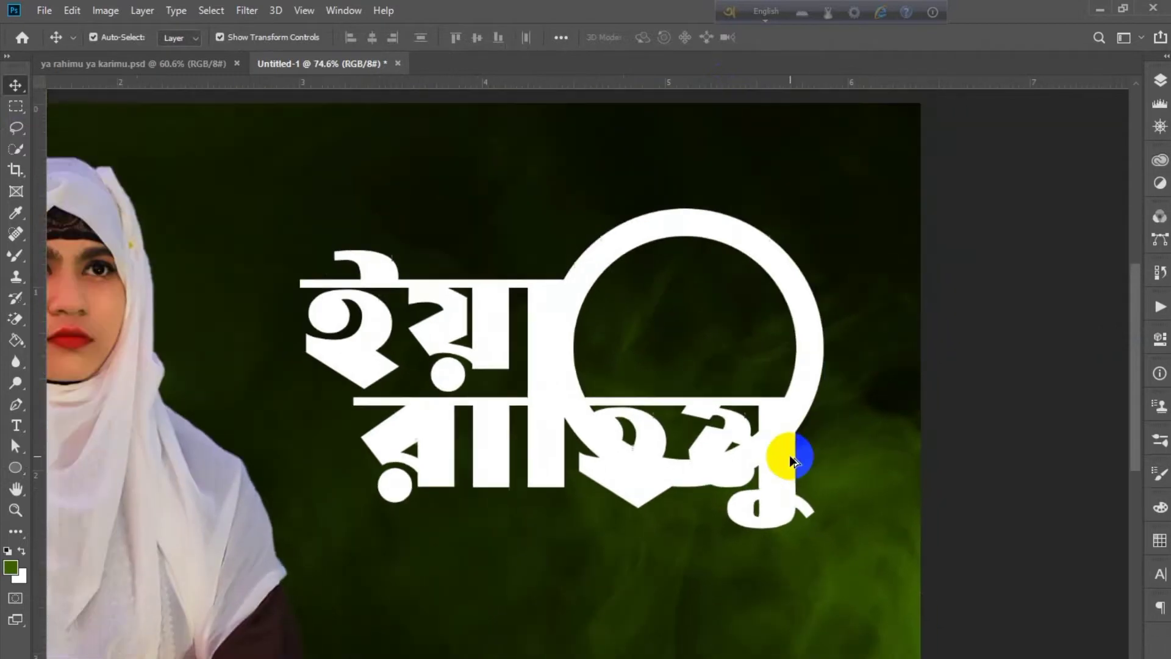
{"action": "left_click", "coordinate": [883, 215]}
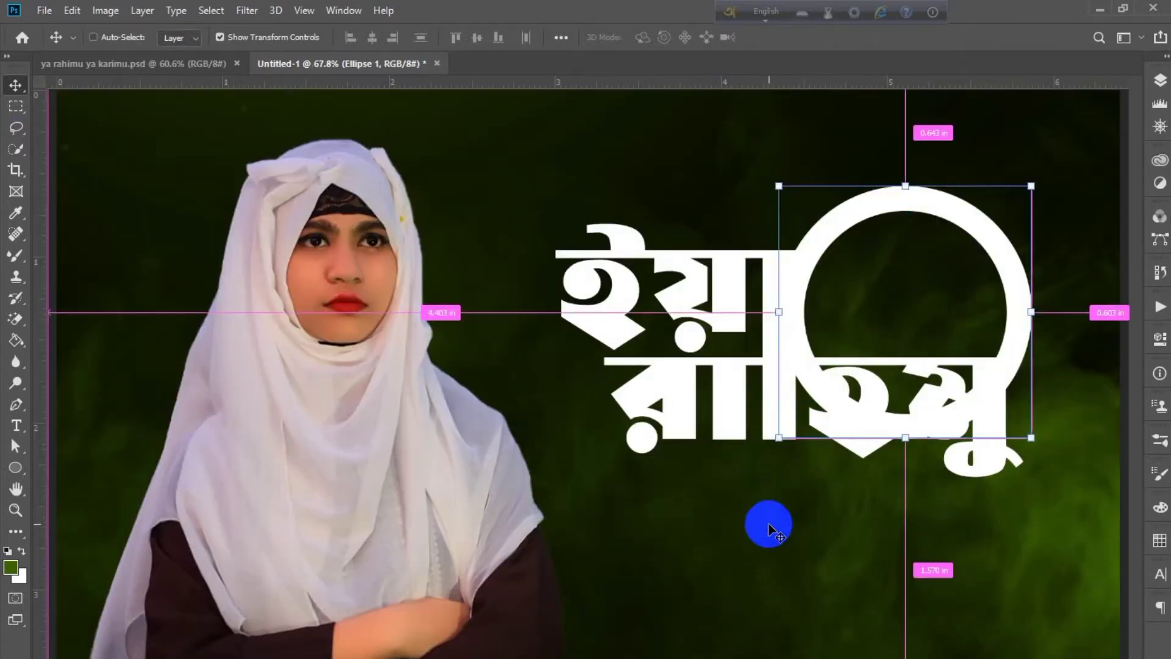
{"action": "left_click", "coordinate": [647, 512]}
Step: Shift the ring left so it rests above the title's top line
{"action": "scroll", "coordinate": [645, 514], "scroll_direction": "up", "scroll_amount": 2}
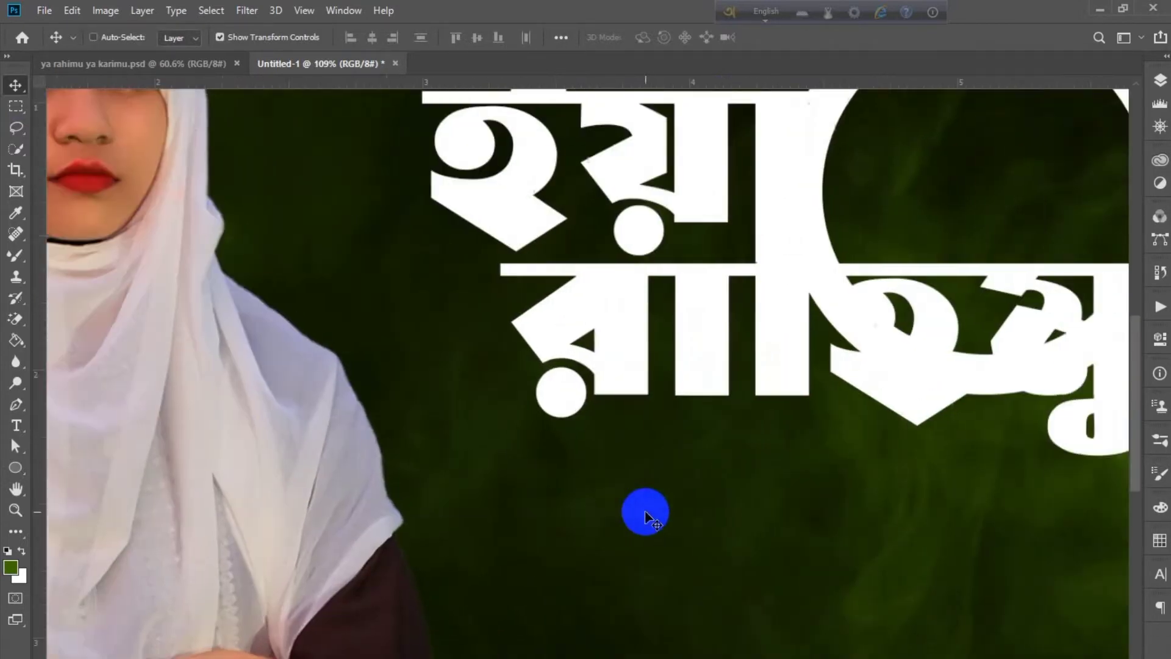
{"action": "scroll", "coordinate": [646, 514], "scroll_direction": "up", "scroll_amount": 2}
{"action": "scroll", "coordinate": [646, 514], "scroll_direction": "up", "scroll_amount": 2}
{"action": "scroll", "coordinate": [646, 514], "scroll_direction": "up", "scroll_amount": 1}
{"action": "scroll", "coordinate": [640, 514], "scroll_direction": "right", "scroll_amount": 2}
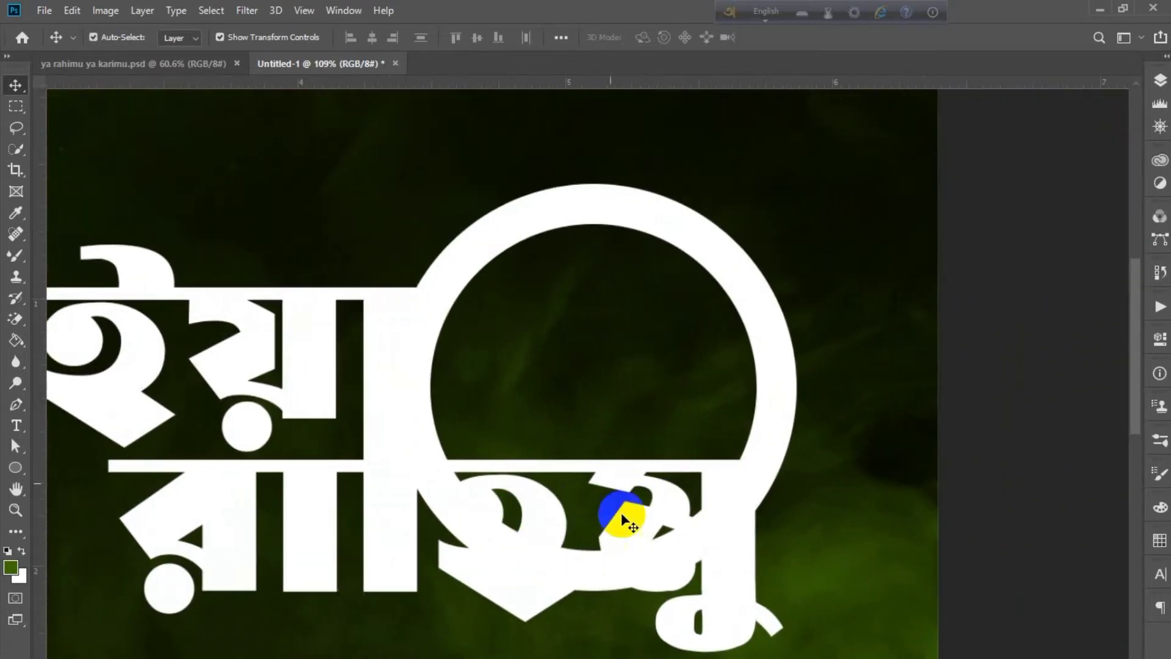
{"action": "left_click_drag", "start_coordinate": [458, 275], "coordinate": [575, 157]}
{"action": "scroll", "coordinate": [488, 549], "scroll_direction": "up", "scroll_amount": 3}
{"action": "left_click_drag", "start_coordinate": [599, 505], "coordinate": [531, 497]}
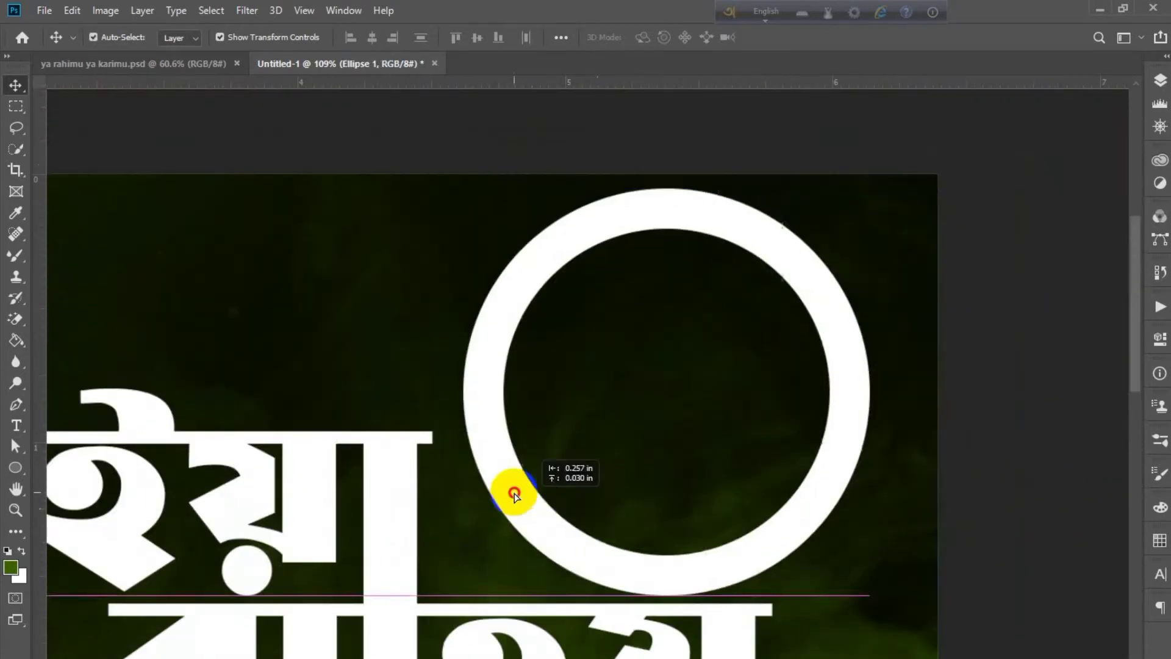
Step: Mask the white ring so only its upper half shows as an arch
{"action": "left_click", "coordinate": [972, 299]}
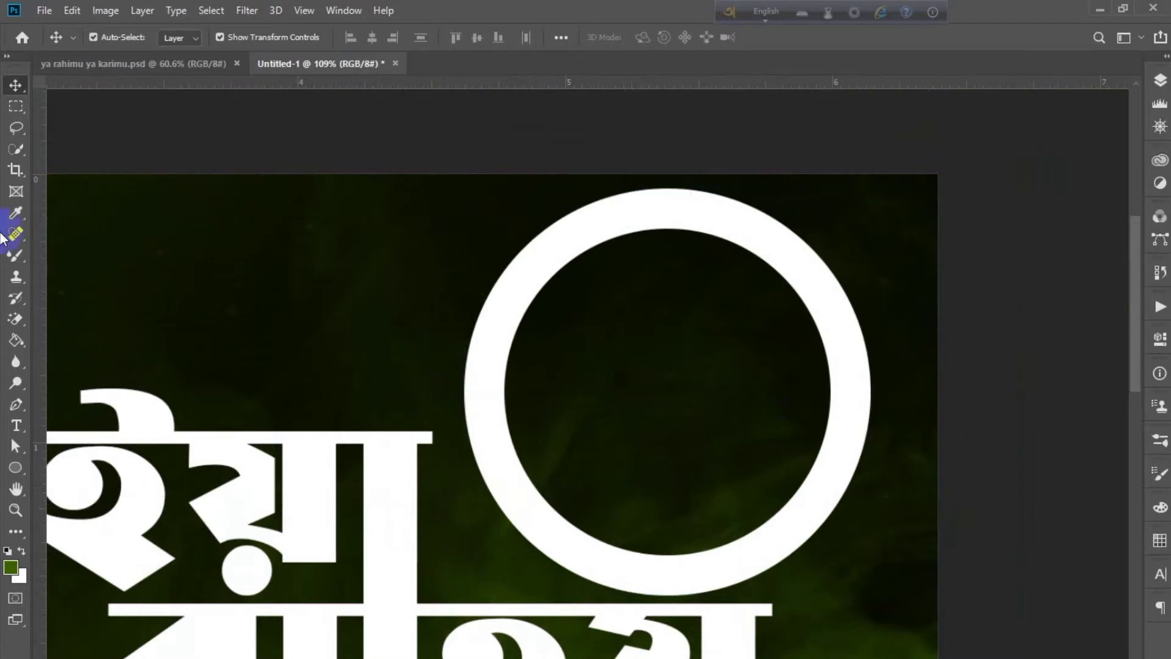
{"action": "left_click", "coordinate": [489, 312]}
{"action": "left_click", "coordinate": [18, 107]}
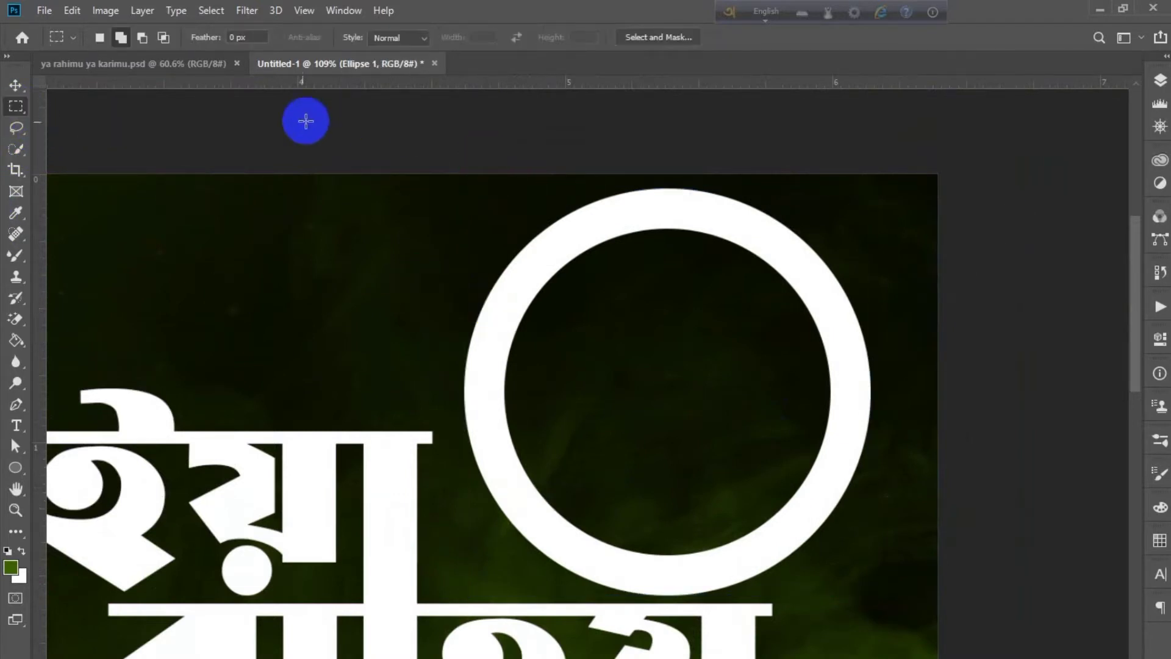
{"action": "left_click_drag", "start_coordinate": [302, 120], "coordinate": [1018, 407]}
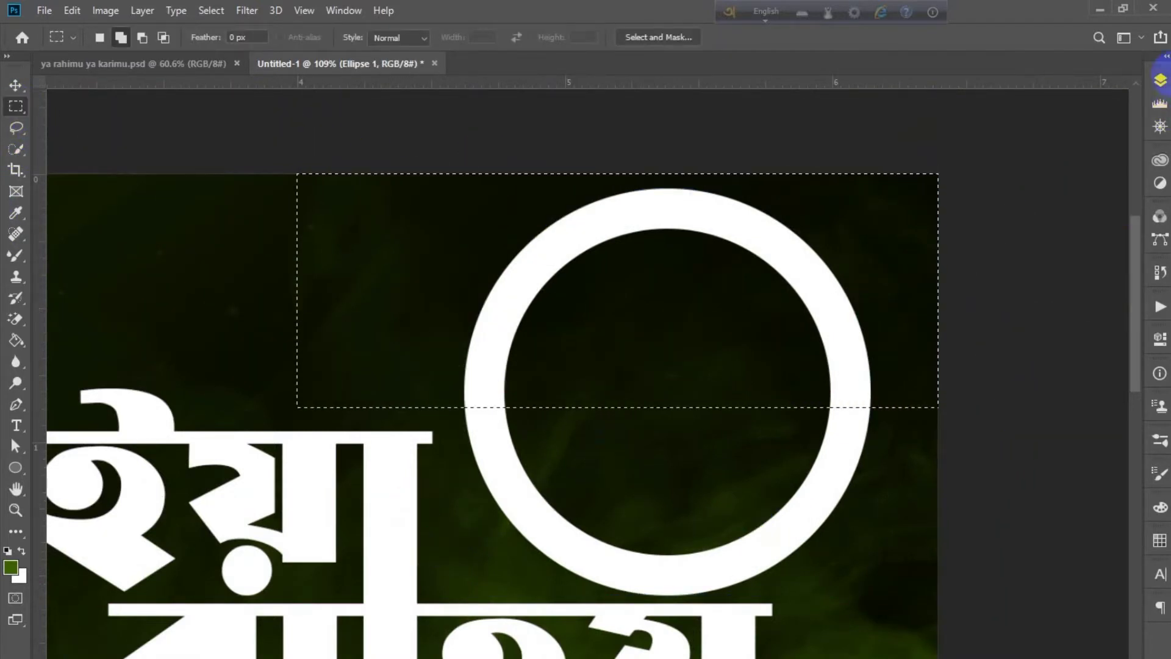
{"action": "left_click", "coordinate": [1161, 80]}
{"action": "left_click", "coordinate": [1015, 636]}
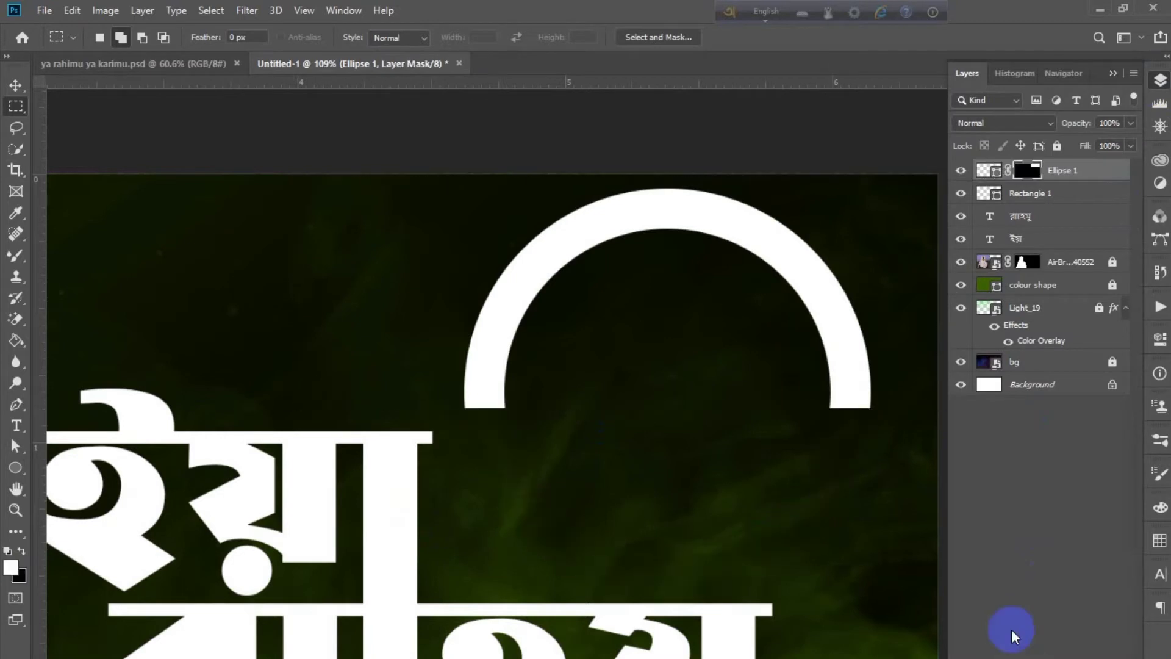
{"action": "left_click", "coordinate": [1113, 73]}
Step: Move the white arch down and left over the title
{"action": "left_click", "coordinate": [17, 86]}
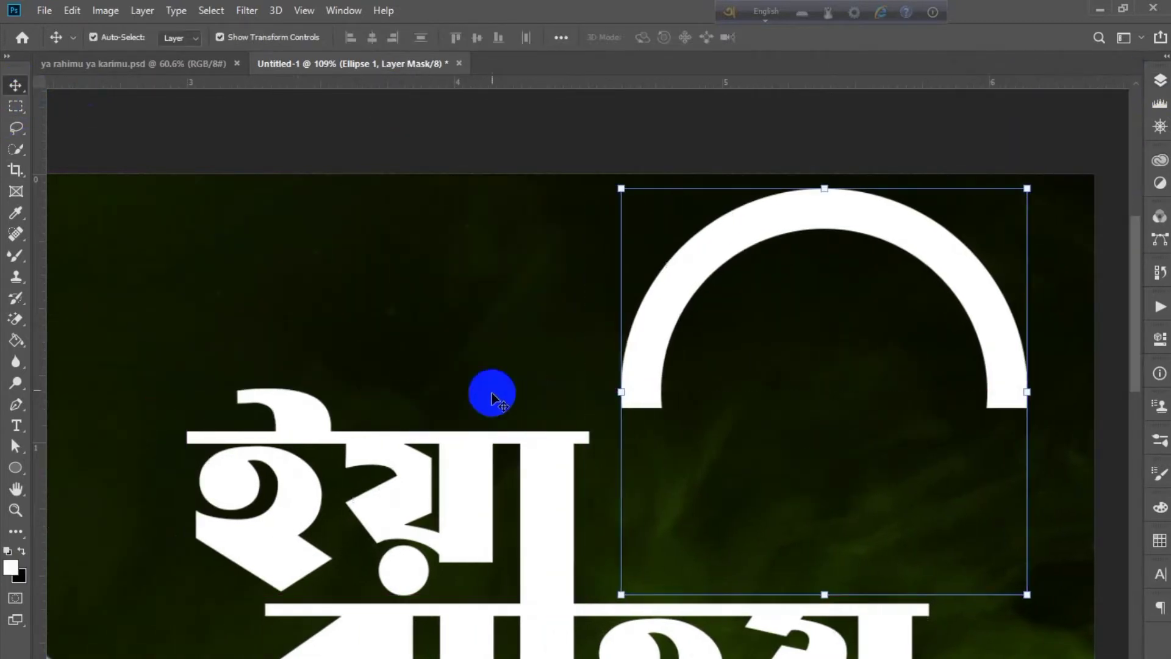
{"action": "left_click_drag", "start_coordinate": [669, 318], "coordinate": [573, 441]}
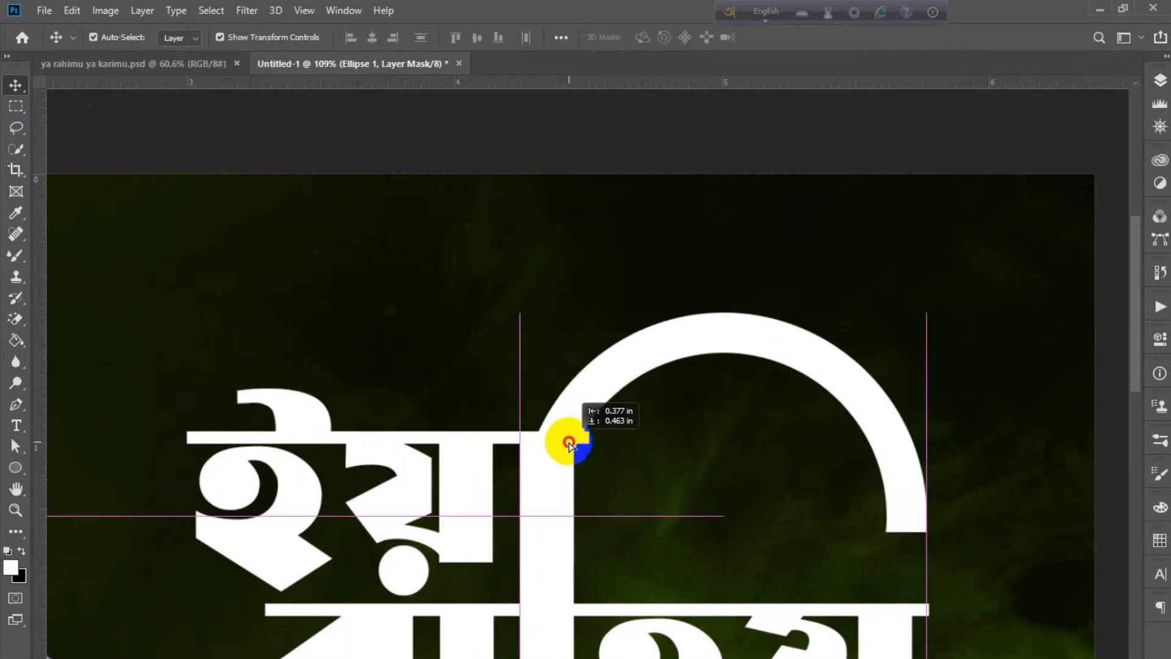
{"action": "left_click", "coordinate": [888, 465]}
Step: Nudge the white praying-woman figure slightly left inside the arch
{"action": "scroll", "coordinate": [878, 464], "scroll_direction": "right", "scroll_amount": 3}
{"action": "scroll", "coordinate": [866, 461], "scroll_direction": "down", "scroll_amount": 4}
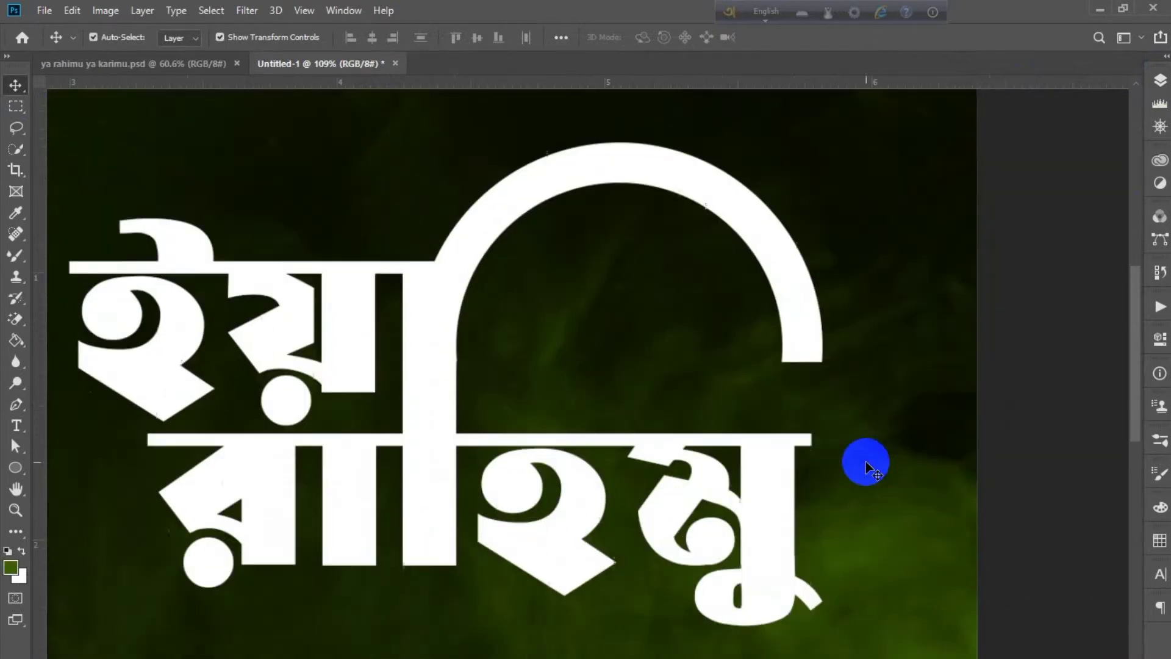
{"action": "left_click", "coordinate": [811, 365]}
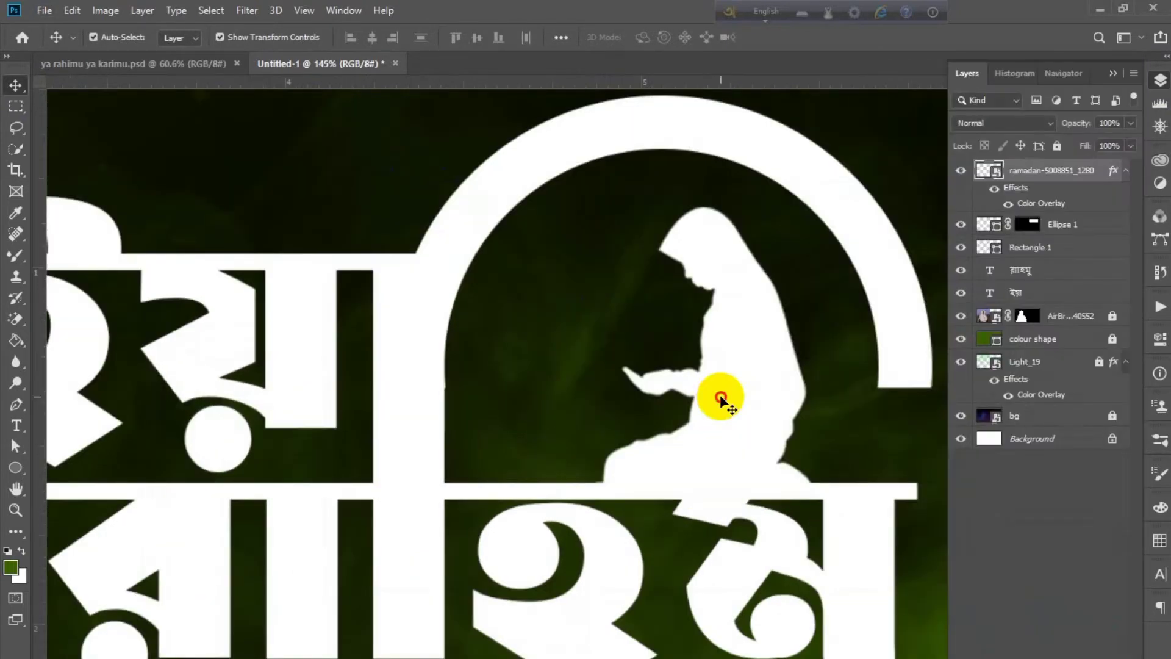
{"action": "left_click_drag", "start_coordinate": [721, 398], "coordinate": [712, 396]}
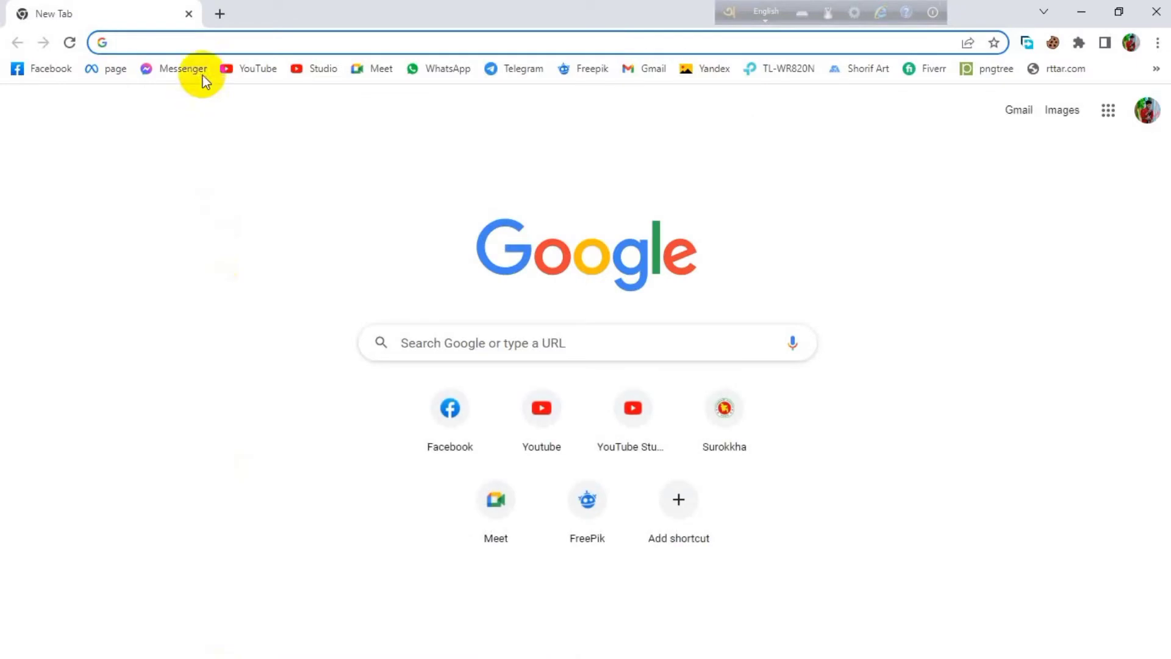
{"action": "left_click", "coordinate": [183, 41]}
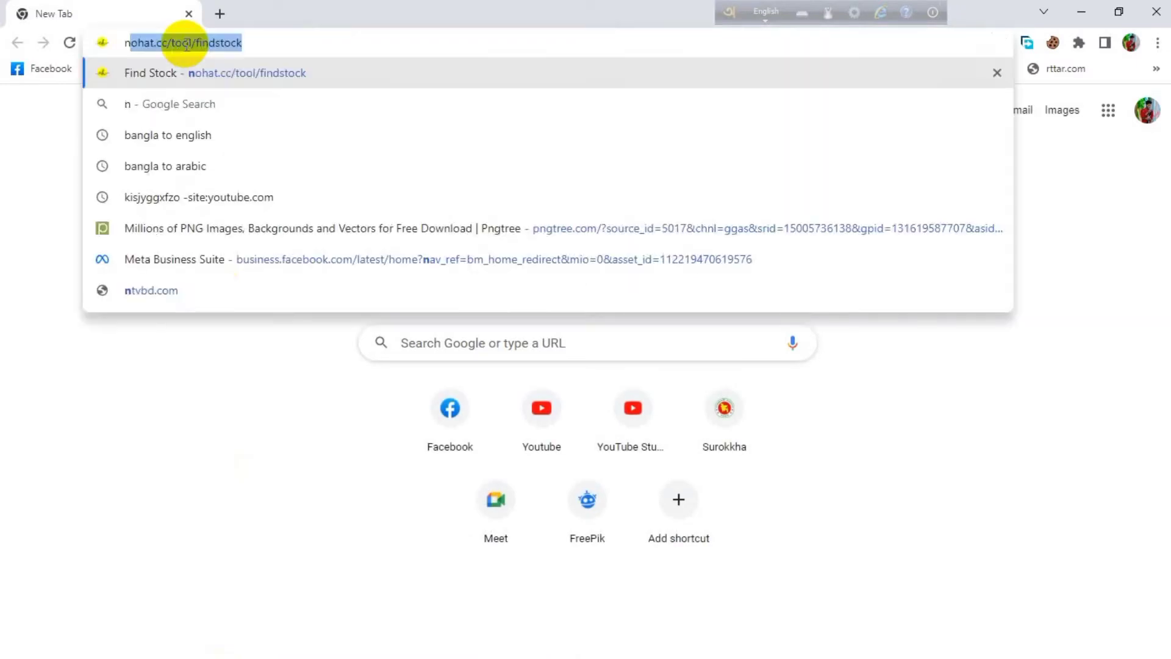
Step: Search Google Images for 'namaz vector' and browse the results
{"action": "type", "text": "namaz"}
{"action": "key", "text": "BackSpace"}
{"action": "key", "text": "BackSpace"}
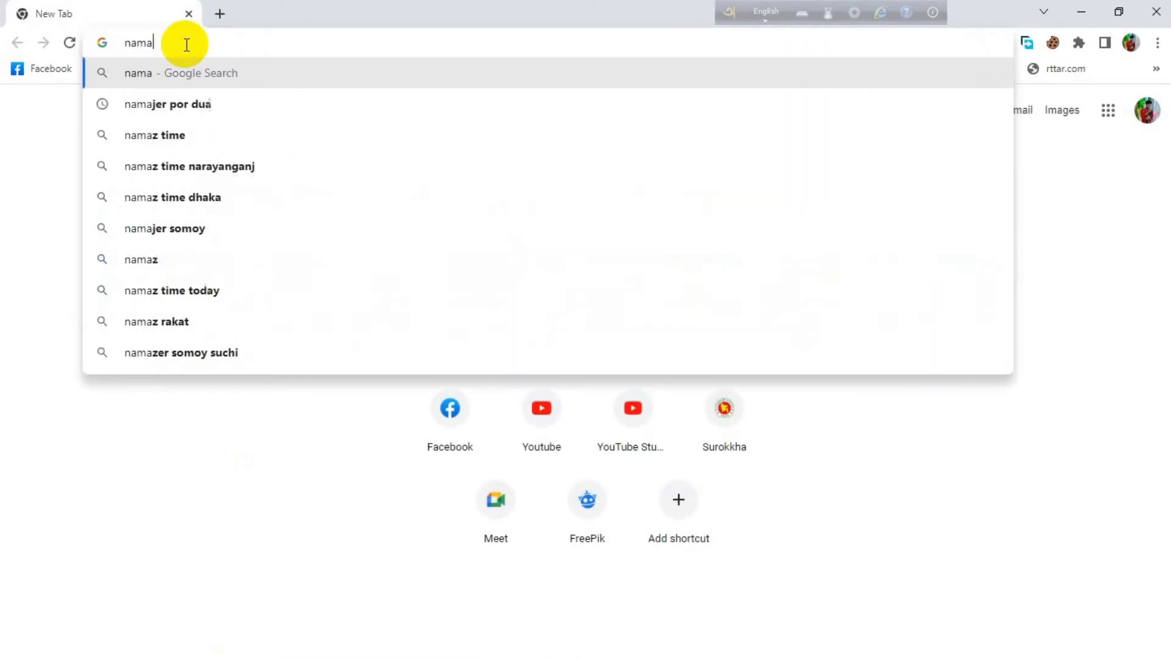
{"action": "type", "text": "zm"}
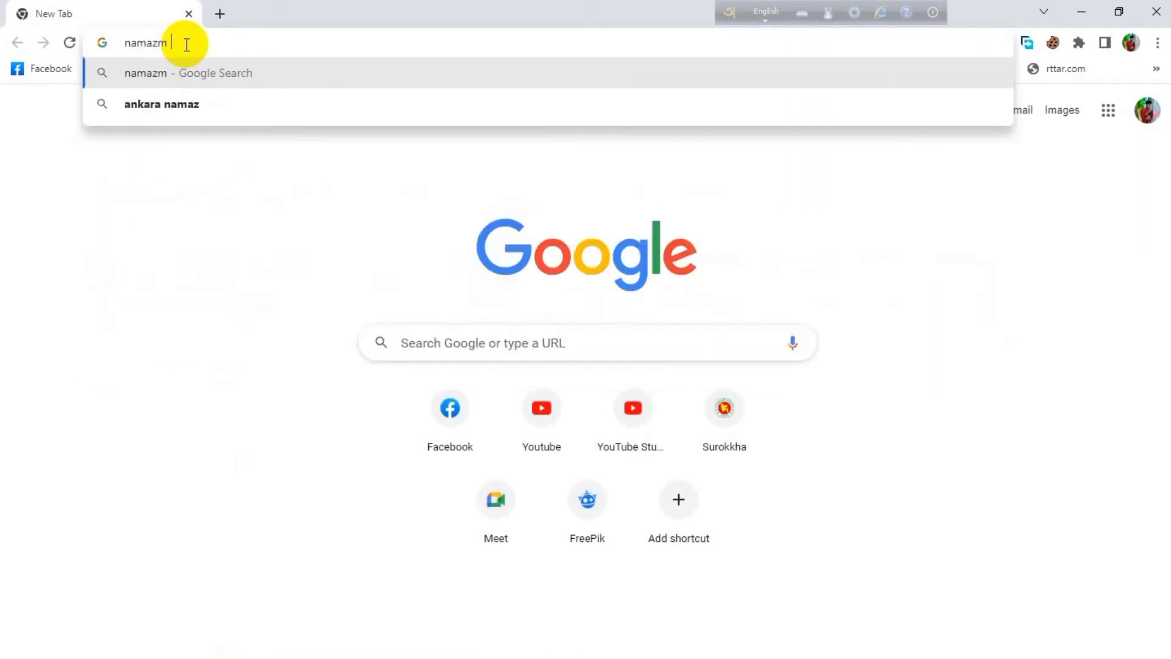
{"action": "key", "text": "BackSpace"}
{"action": "key", "text": "BackSpace"}
{"action": "type", "text": "vec"}
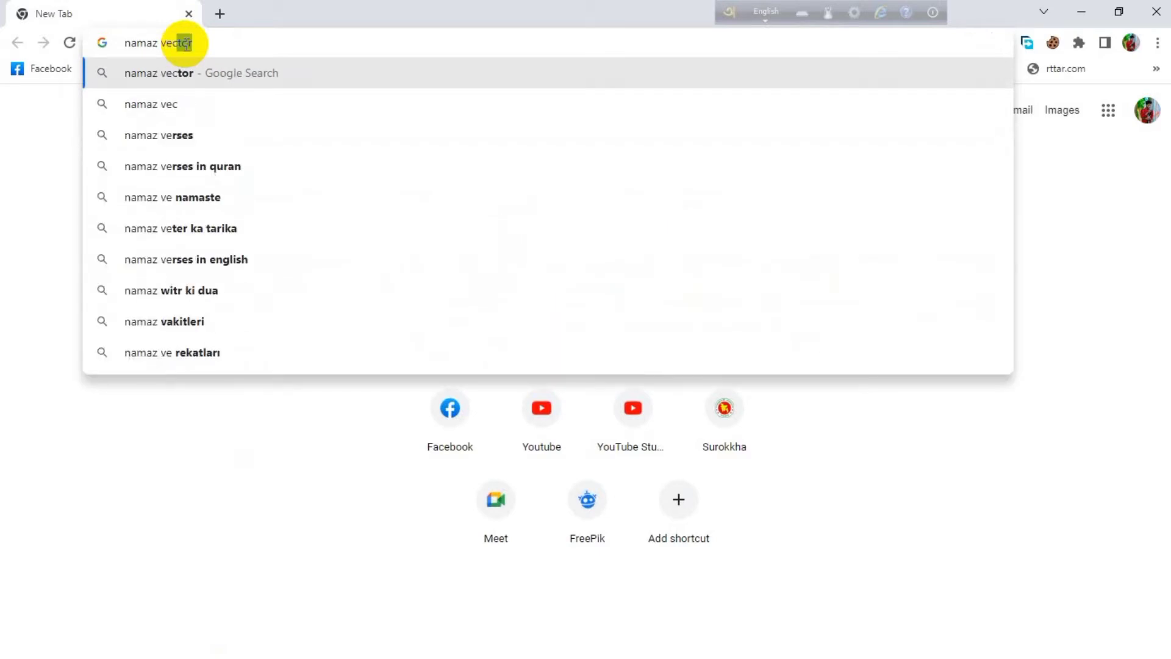
{"action": "type", "text": "tor"}
{"action": "key", "text": "Return"}
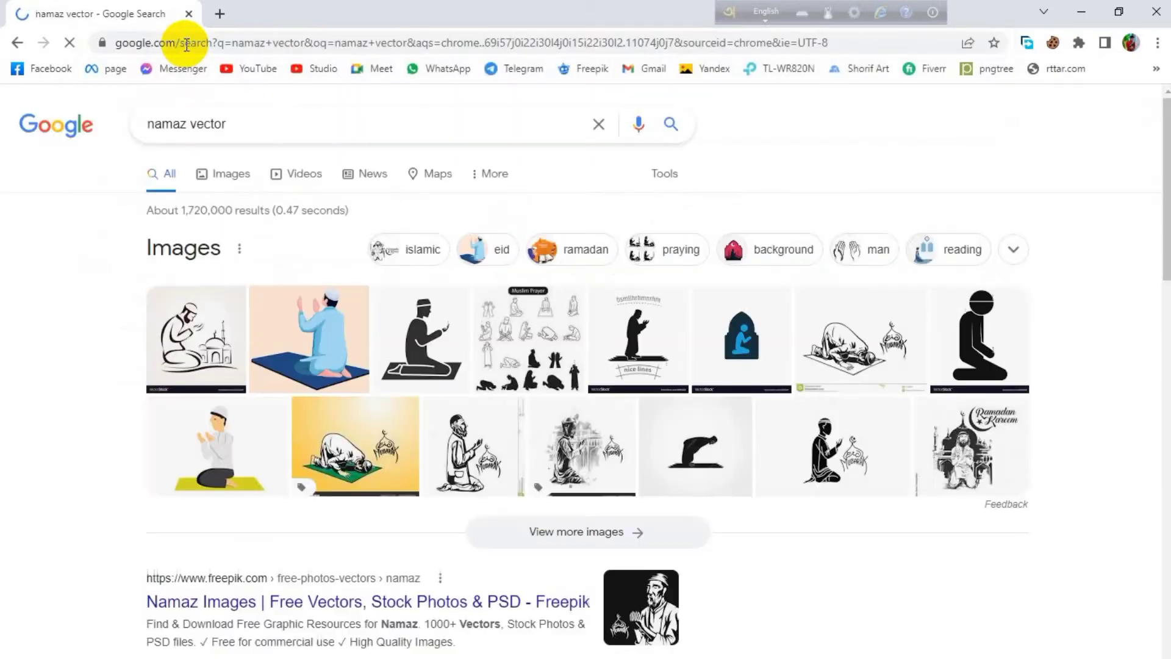
{"action": "left_click", "coordinate": [231, 174]}
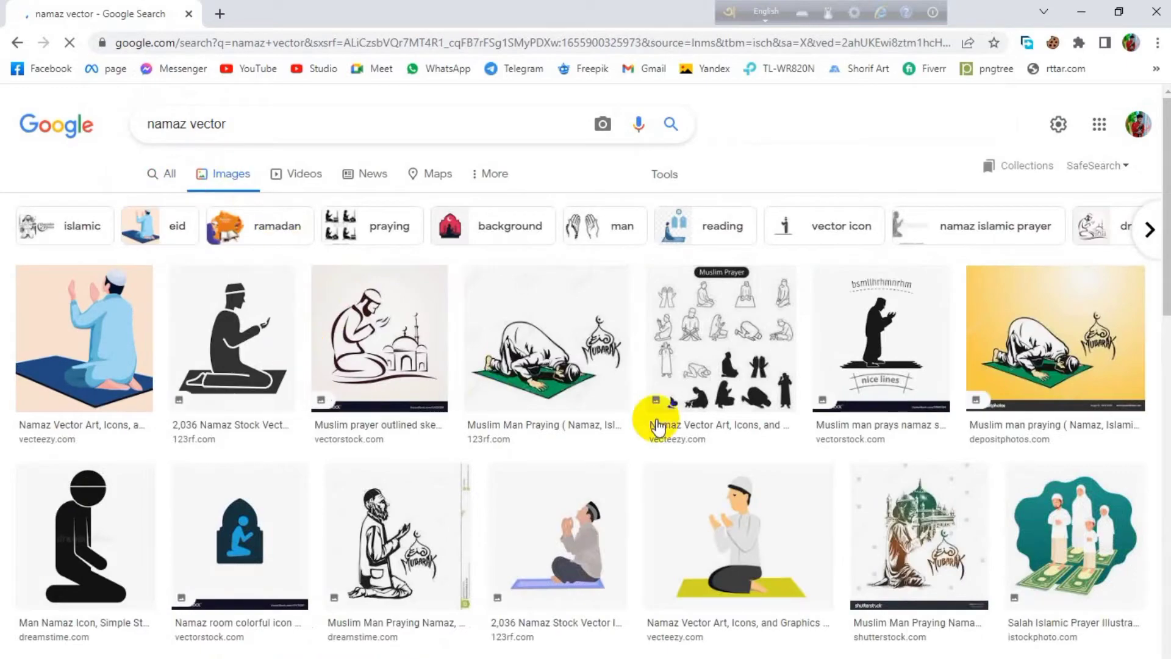
{"action": "scroll", "coordinate": [753, 502], "scroll_direction": "down", "scroll_amount": 5}
{"action": "scroll", "coordinate": [619, 482], "scroll_direction": "down", "scroll_amount": 5}
{"action": "scroll", "coordinate": [604, 455], "scroll_direction": "down", "scroll_amount": 2}
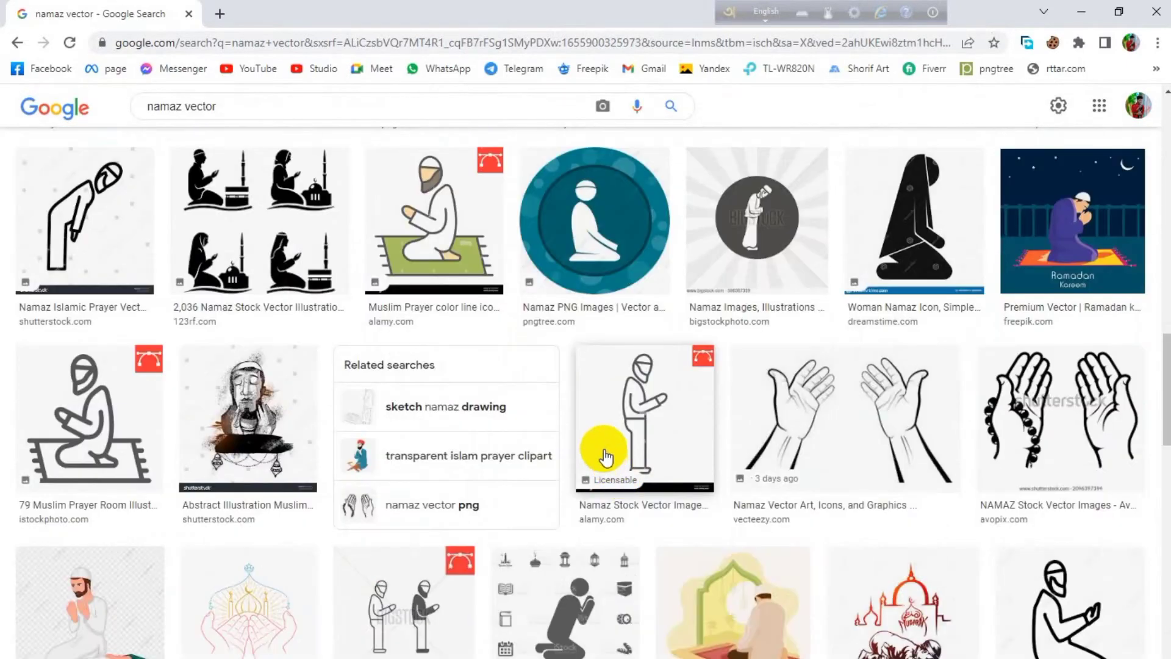
{"action": "scroll", "coordinate": [601, 445], "scroll_direction": "up", "scroll_amount": 15}
Step: Refine the search to 'namaz vector female' and preview the Pixabay praying-woman silhouette
{"action": "left_click", "coordinate": [299, 124]}
{"action": "type", "text": "f"}
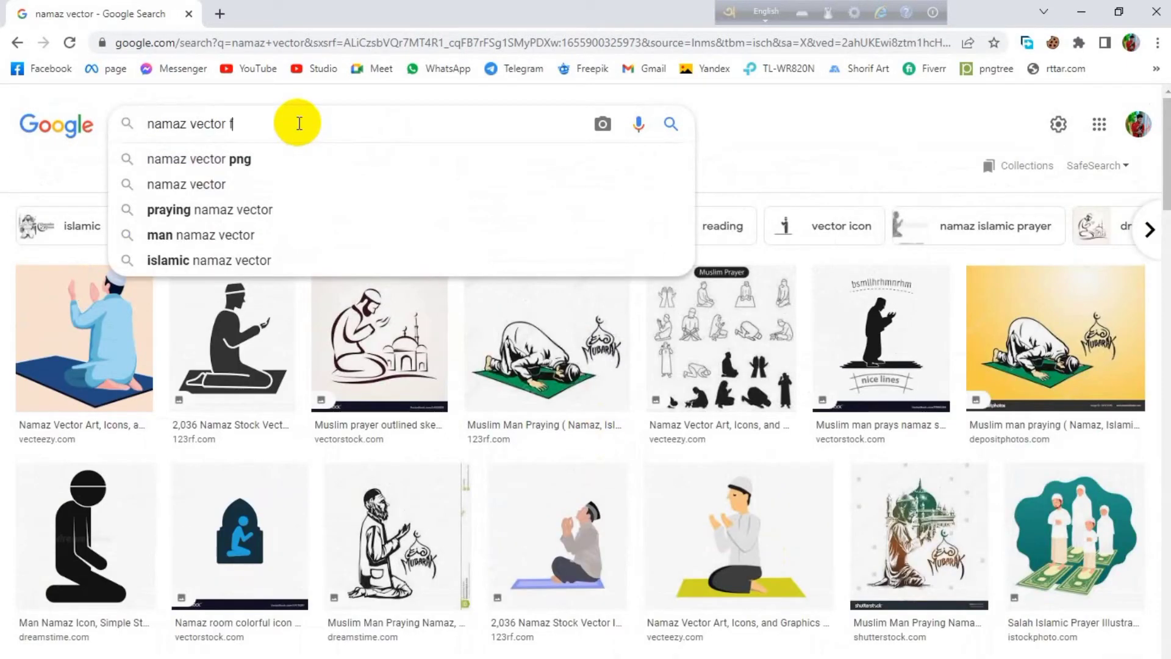
{"action": "type", "text": "emale"}
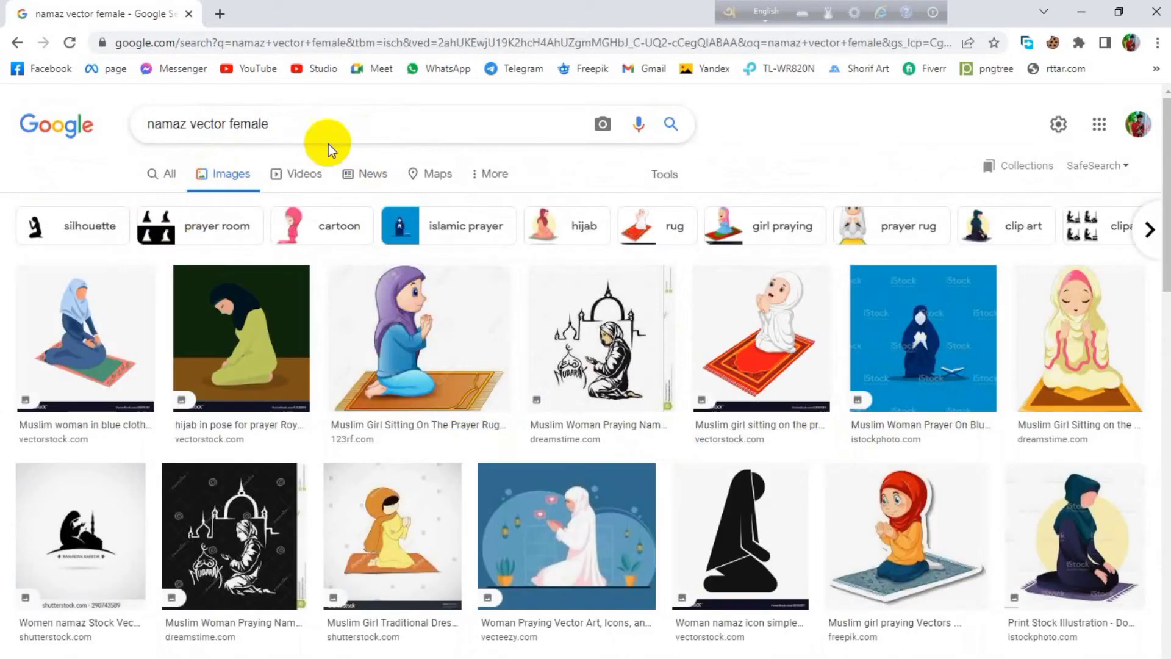
{"action": "scroll", "coordinate": [328, 144], "scroll_direction": "down", "scroll_amount": 10}
{"action": "left_click", "coordinate": [961, 535]}
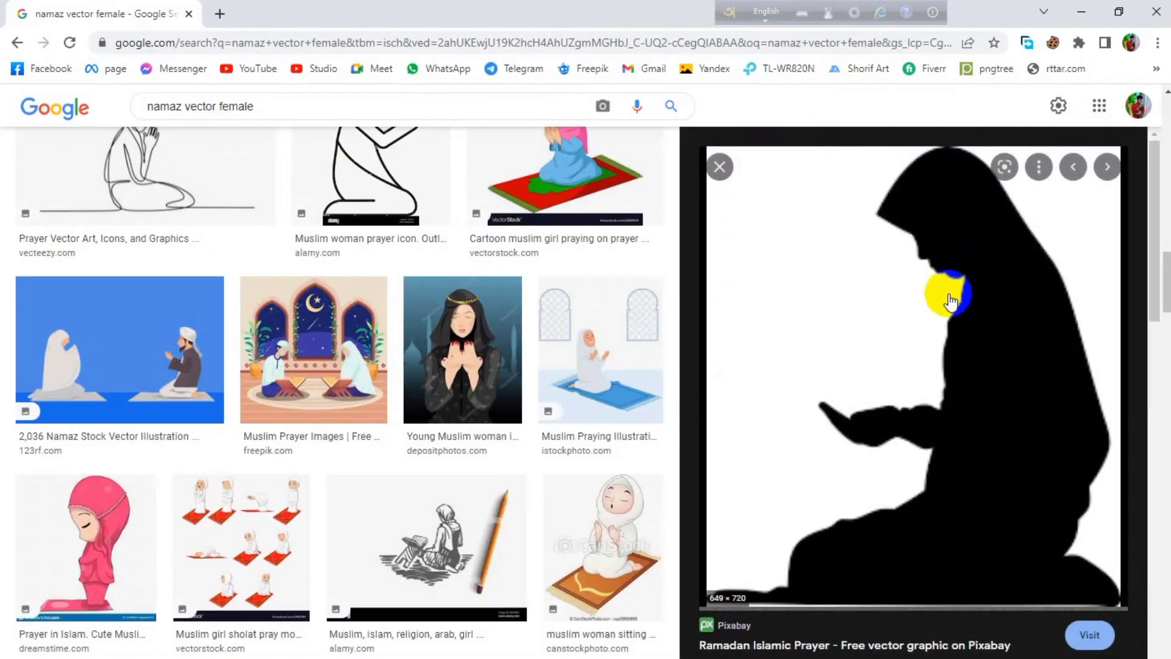
Step: Save the silhouette to drive H: as ramadan-5008851_960_720.png
{"action": "right_click", "coordinate": [953, 354]}
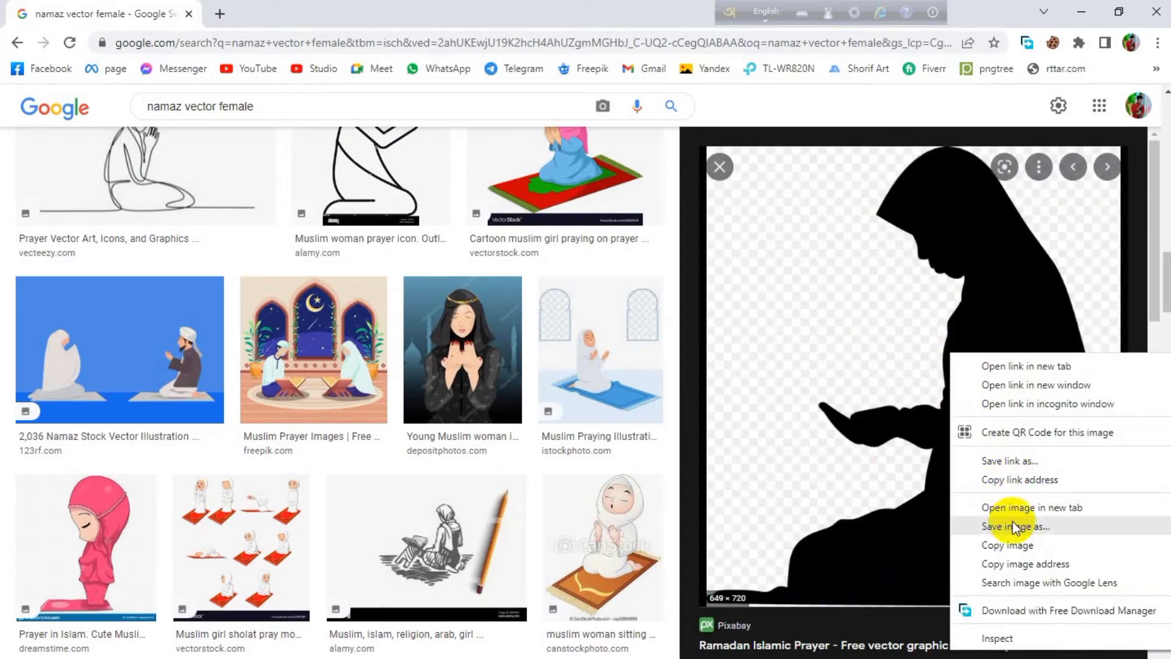
{"action": "left_click", "coordinate": [1012, 527]}
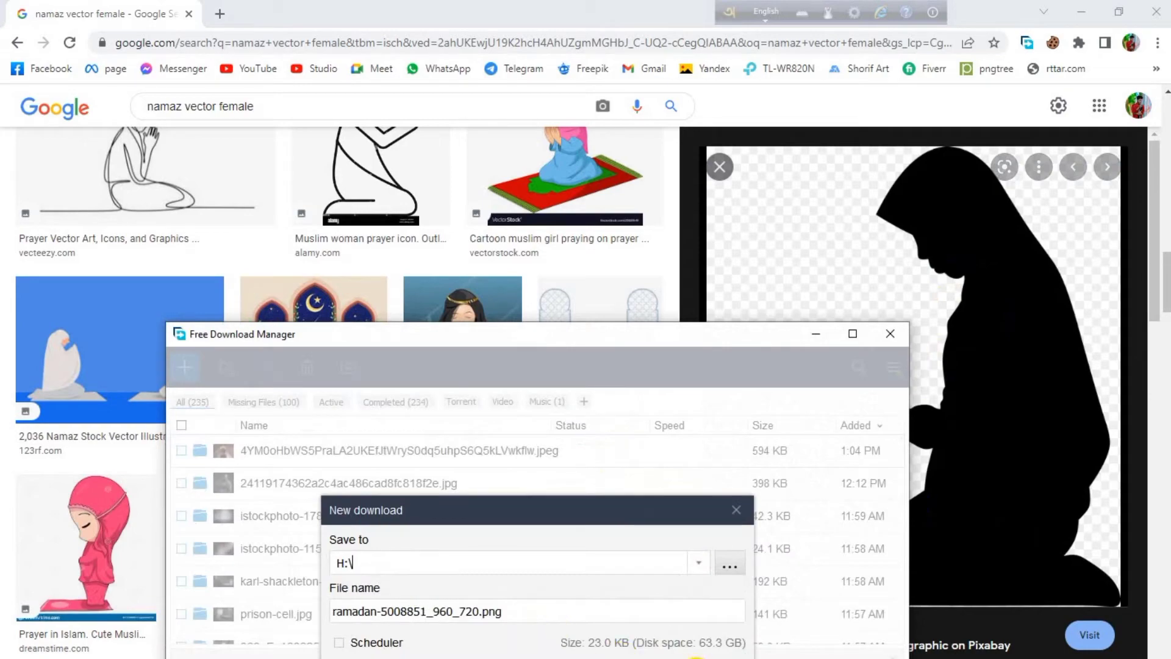
{"action": "key", "text": "Return"}
{"action": "left_click", "coordinate": [199, 450]}
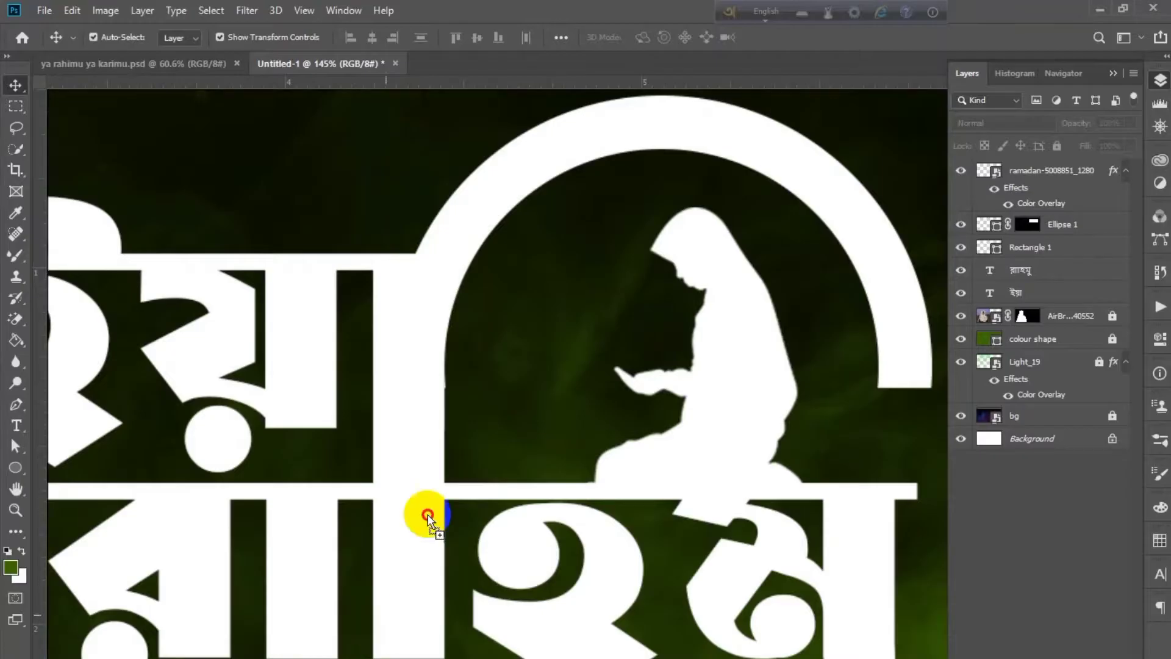
Step: Place the black praying-woman silhouette PNG and delete the old white figure
{"action": "left_click_drag", "start_coordinate": [280, 339], "coordinate": [568, 455]}
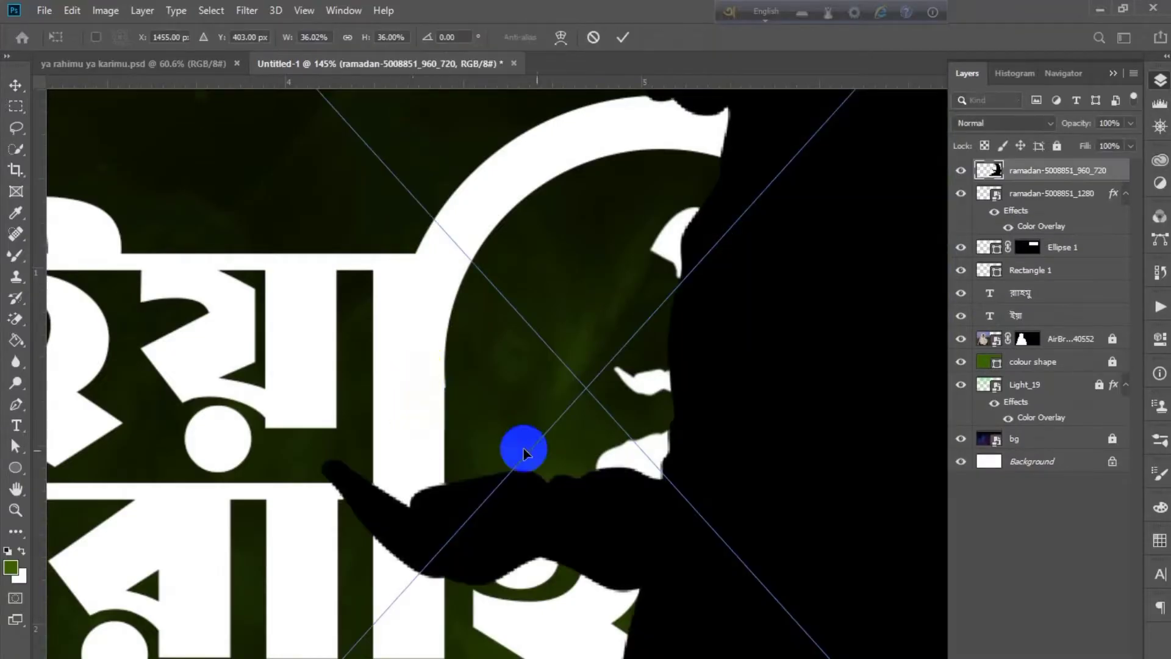
{"action": "scroll", "coordinate": [567, 455], "scroll_direction": "down", "scroll_amount": 5}
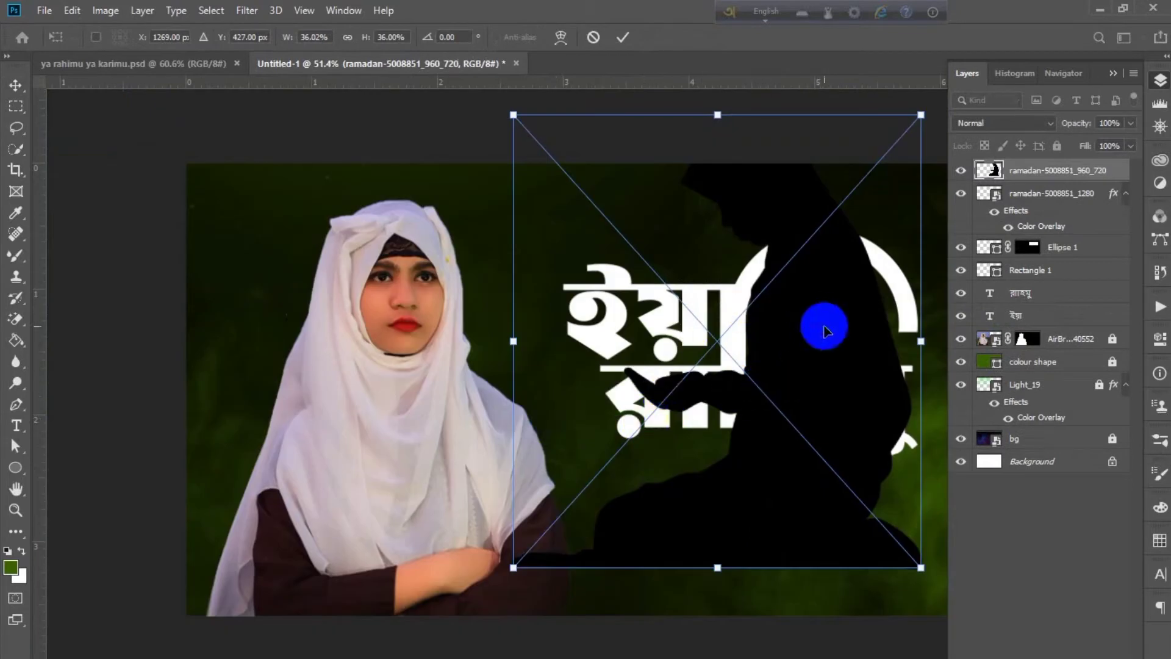
{"action": "key", "text": "Return"}
{"action": "left_click_drag", "start_coordinate": [813, 332], "coordinate": [660, 364]}
{"action": "left_click_drag", "start_coordinate": [767, 148], "coordinate": [669, 257]}
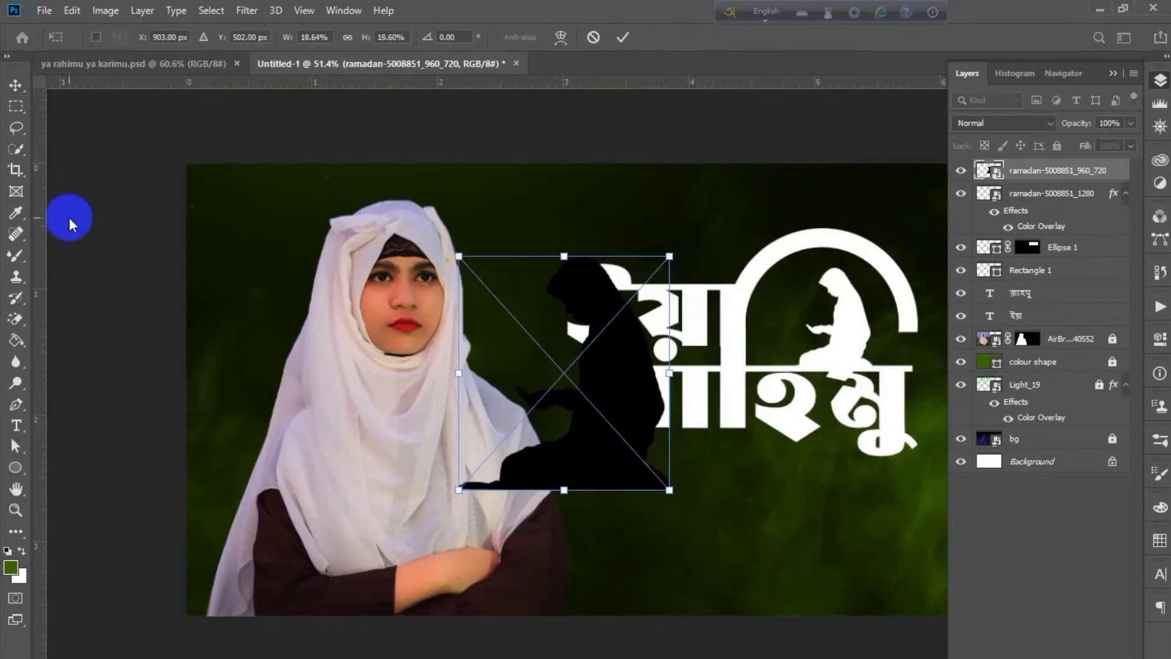
{"action": "left_click", "coordinate": [845, 331]}
{"action": "key", "text": "Delete"}
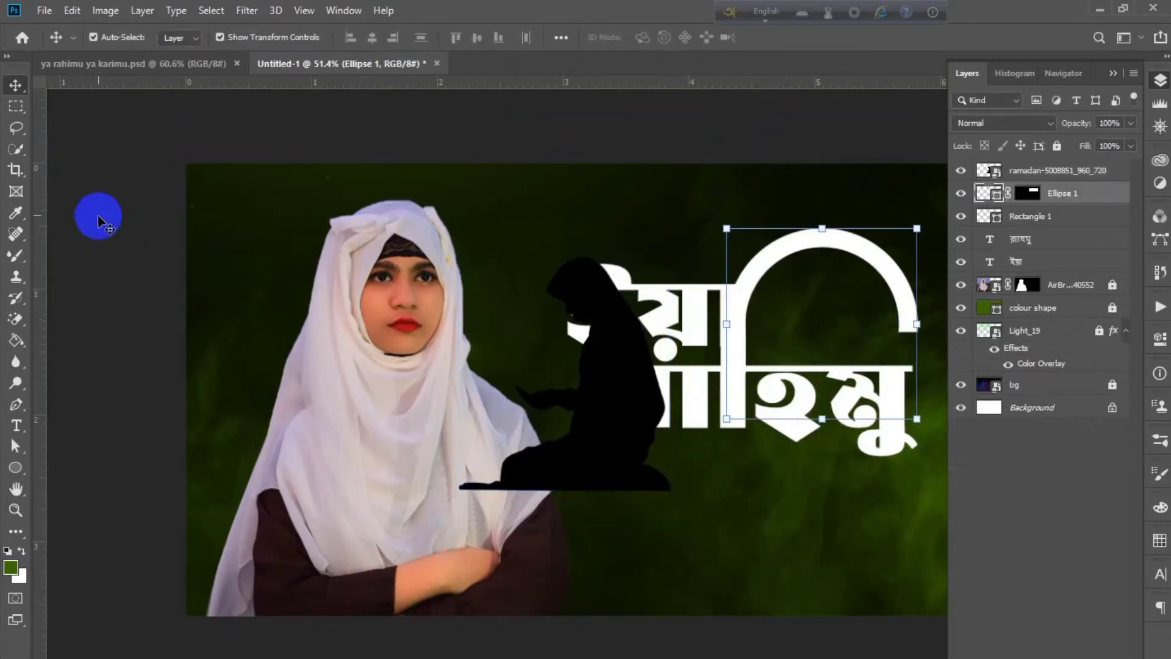
{"action": "left_click", "coordinate": [479, 403]}
Step: Move the silhouette up toward the arc and try scaling it to fit
{"action": "left_click_drag", "start_coordinate": [606, 413], "coordinate": [824, 327]}
{"action": "scroll", "coordinate": [790, 348], "scroll_direction": "up", "scroll_amount": 3}
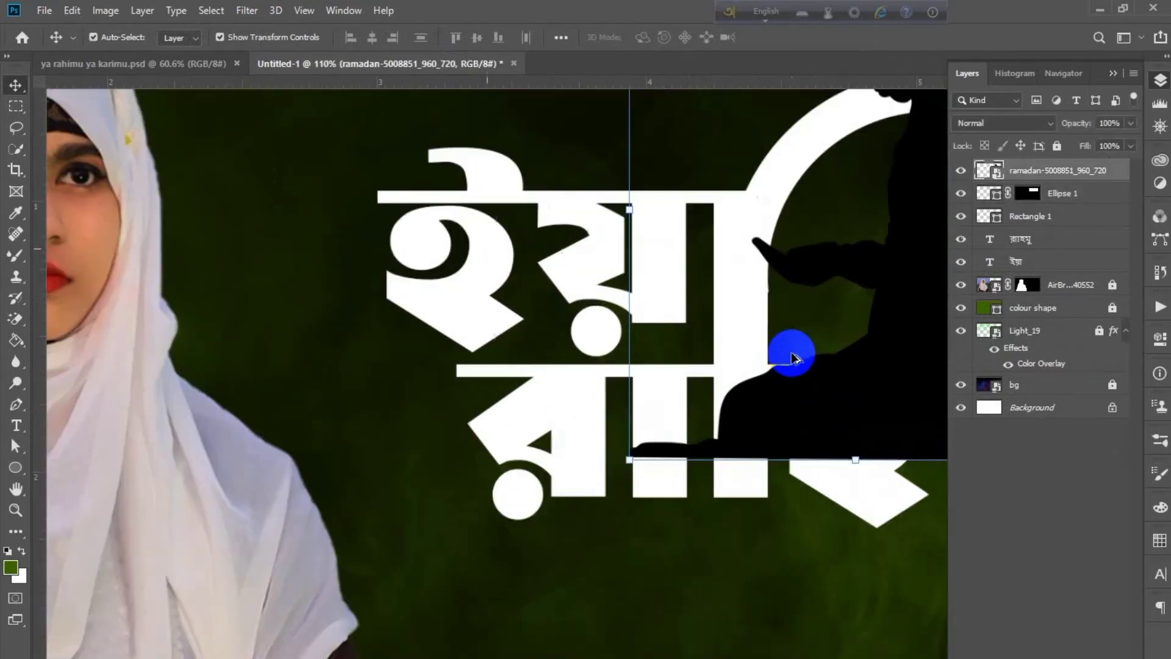
{"action": "scroll", "coordinate": [794, 366], "scroll_direction": "right", "scroll_amount": 6}
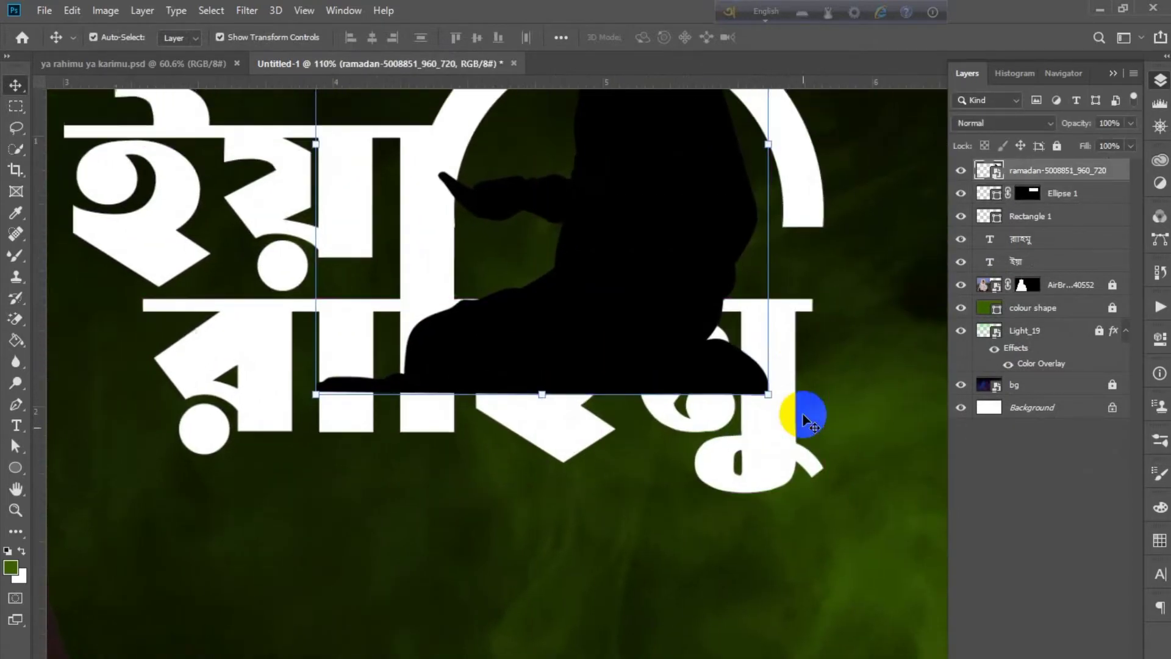
{"action": "scroll", "coordinate": [751, 440], "scroll_direction": "up", "scroll_amount": 3}
{"action": "left_click_drag", "start_coordinate": [768, 538], "coordinate": [610, 378]}
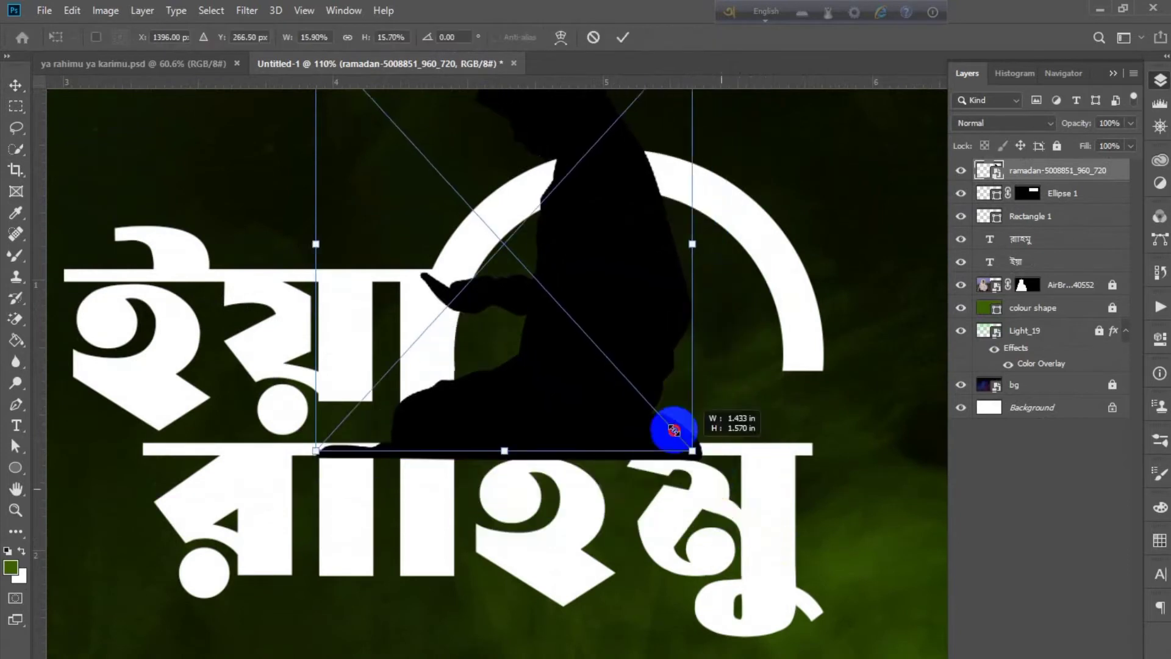
{"action": "left_click_drag", "start_coordinate": [586, 305], "coordinate": [717, 461]}
{"action": "key", "text": "ctrl+z"}
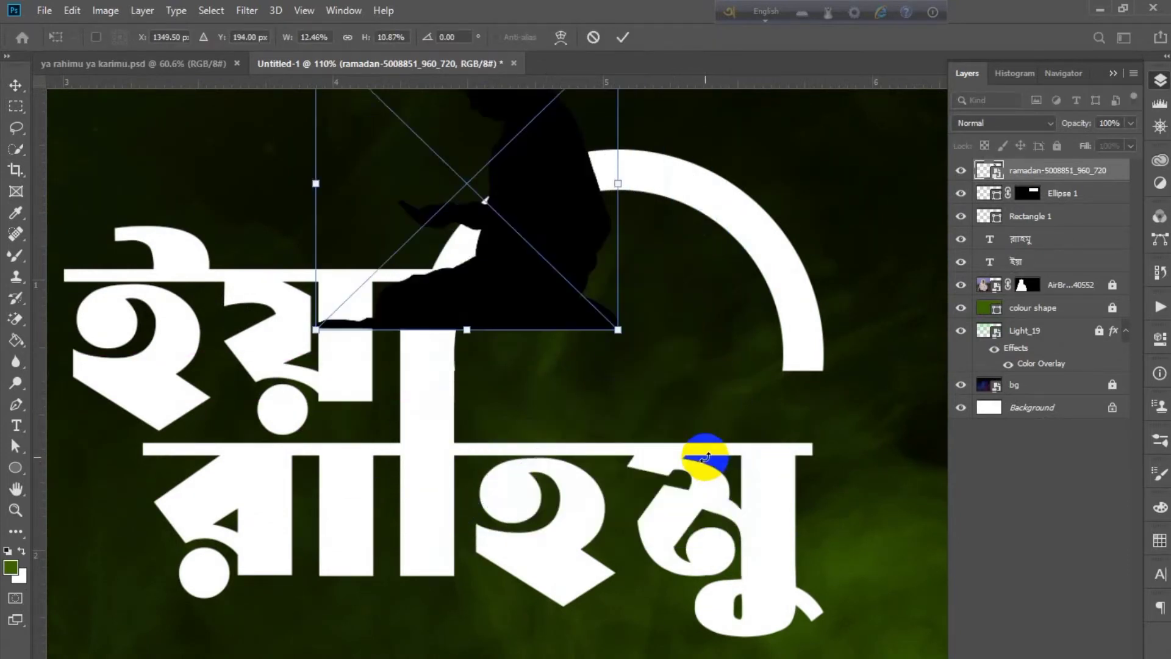
Step: Rescale the silhouette to about 8% and set it on the title's top bar
{"action": "key", "text": "Escape"}
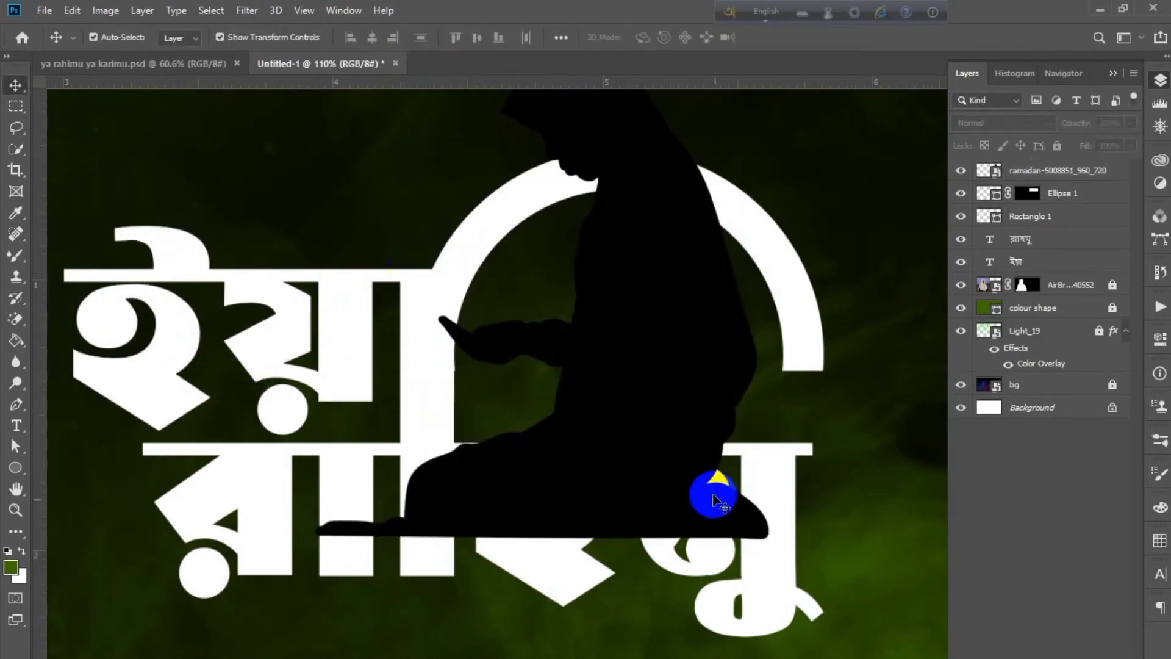
{"action": "left_click", "coordinate": [717, 500]}
{"action": "key", "text": "ctrl+z"}
{"action": "left_click_drag", "start_coordinate": [749, 149], "coordinate": [684, 266]}
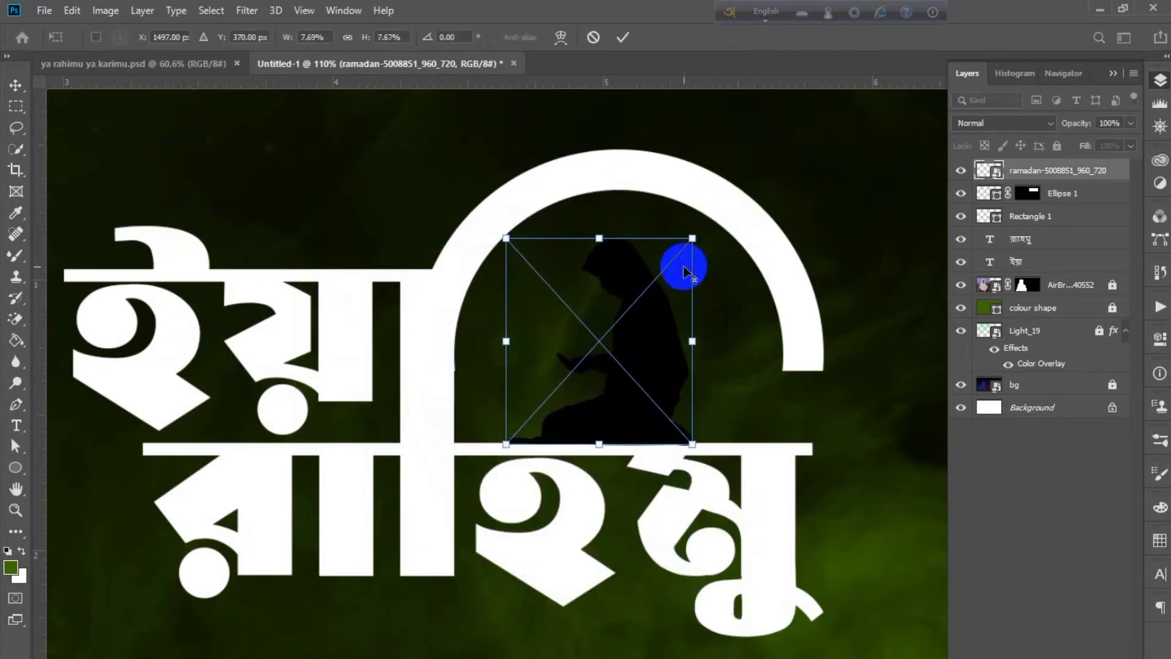
{"action": "left_click_drag", "start_coordinate": [610, 341], "coordinate": [634, 400]}
{"action": "key", "text": "Return"}
{"action": "left_click_drag", "start_coordinate": [649, 349], "coordinate": [657, 363]}
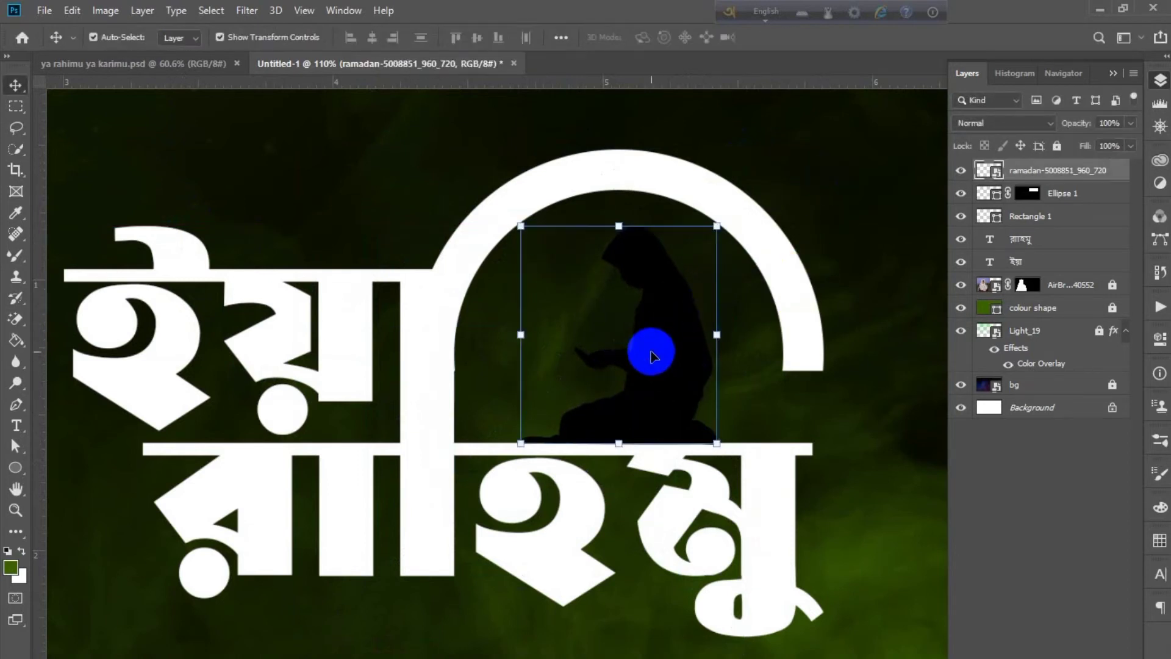
Step: Give the silhouette a white #ffffff Color Overlay and nudge it into place inside the arc
{"action": "left_click", "coordinate": [1004, 652]}
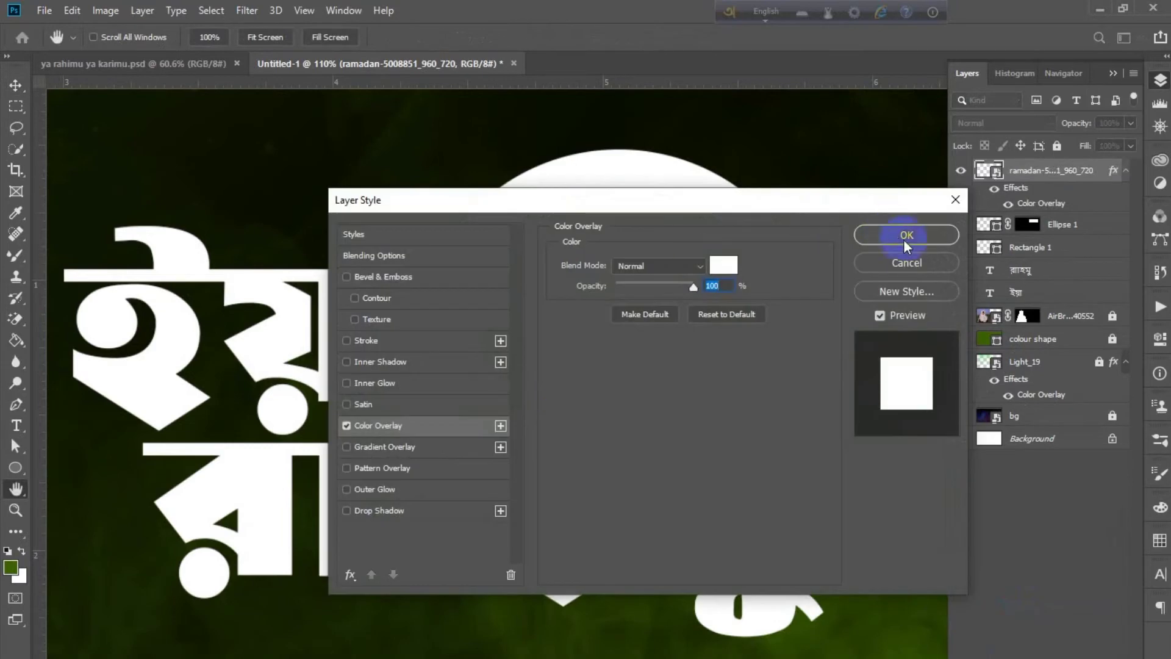
{"action": "left_click", "coordinate": [723, 265]}
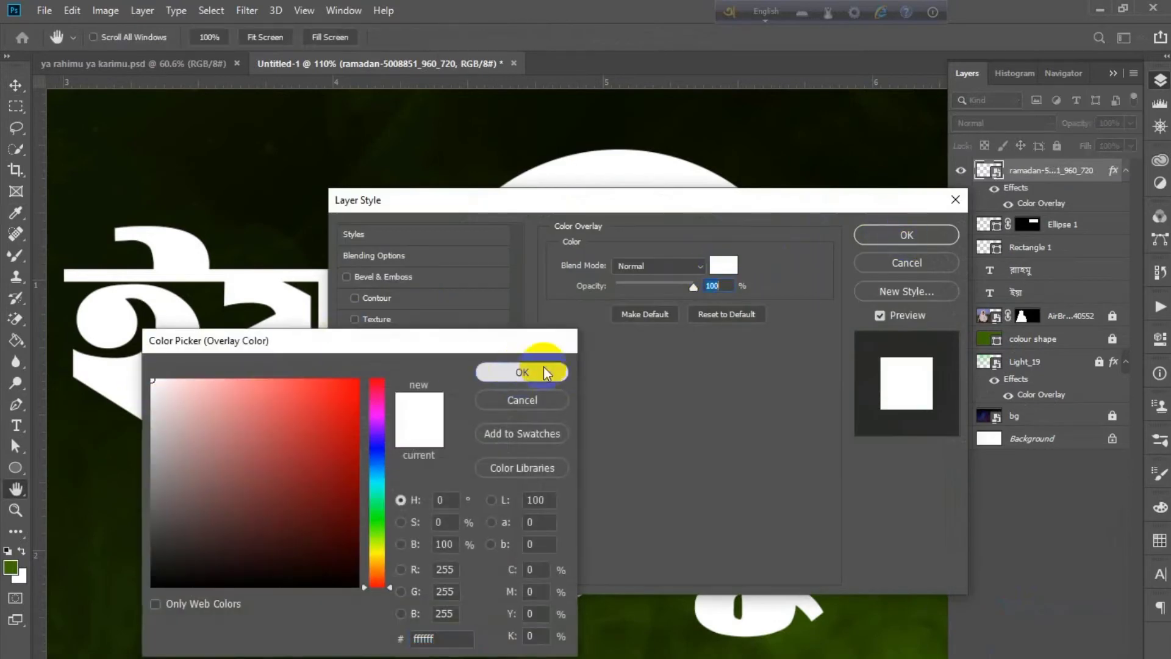
{"action": "left_click", "coordinate": [537, 372]}
{"action": "left_click", "coordinate": [906, 238]}
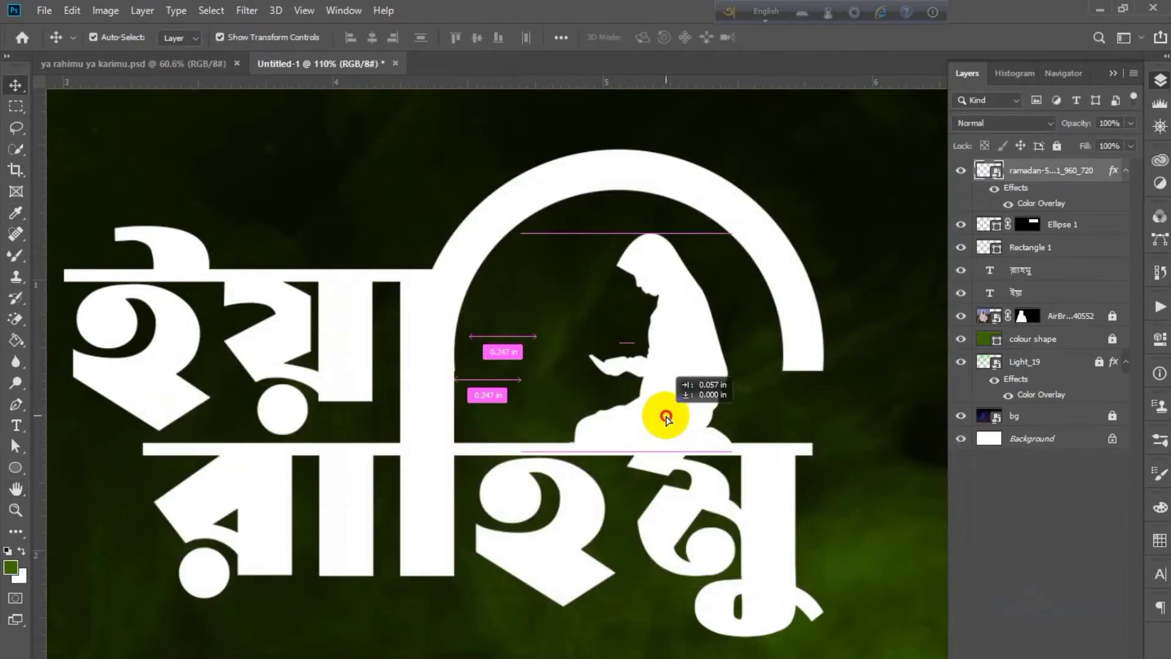
{"action": "mouse_move", "coordinate": [657, 415]}
{"action": "left_mouse_down"}
{"action": "mouse_move", "coordinate": [697, 416]}
{"action": "mouse_move", "coordinate": [680, 416]}
{"action": "mouse_move", "coordinate": [672, 396]}
{"action": "left_mouse_up"}
{"action": "left_click", "coordinate": [763, 402]}
{"action": "scroll", "coordinate": [771, 484], "scroll_direction": "down", "scroll_amount": 1}
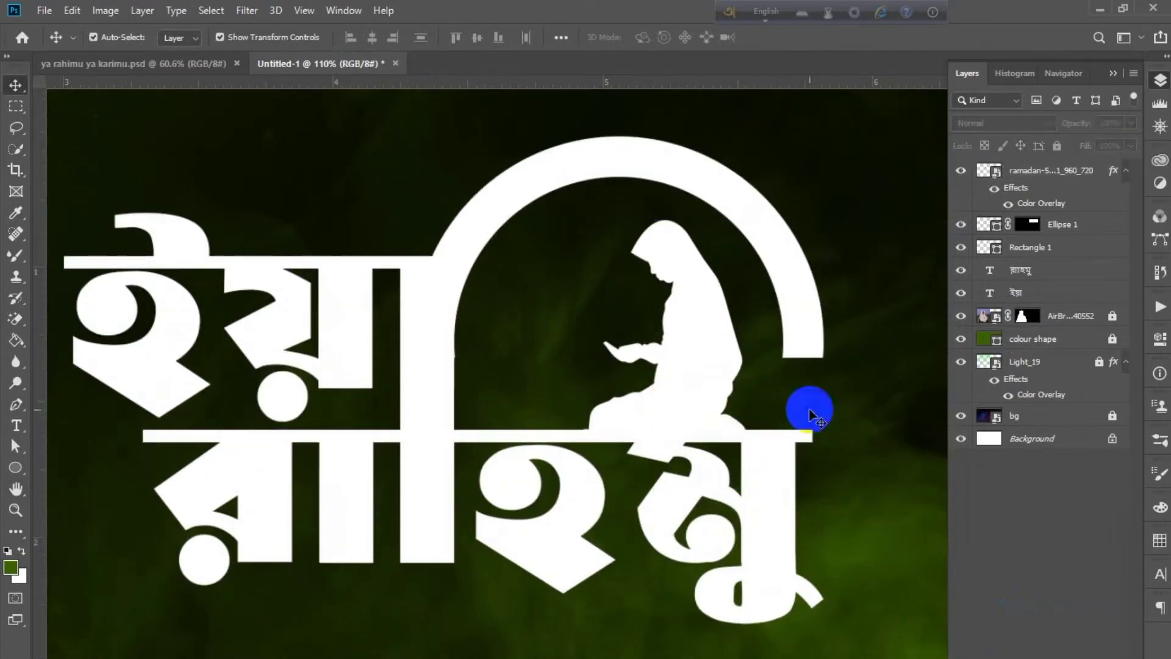
{"action": "scroll", "coordinate": [787, 450], "scroll_direction": "down", "scroll_amount": 5}
{"action": "scroll", "coordinate": [787, 450], "scroll_direction": "down", "scroll_amount": 1}
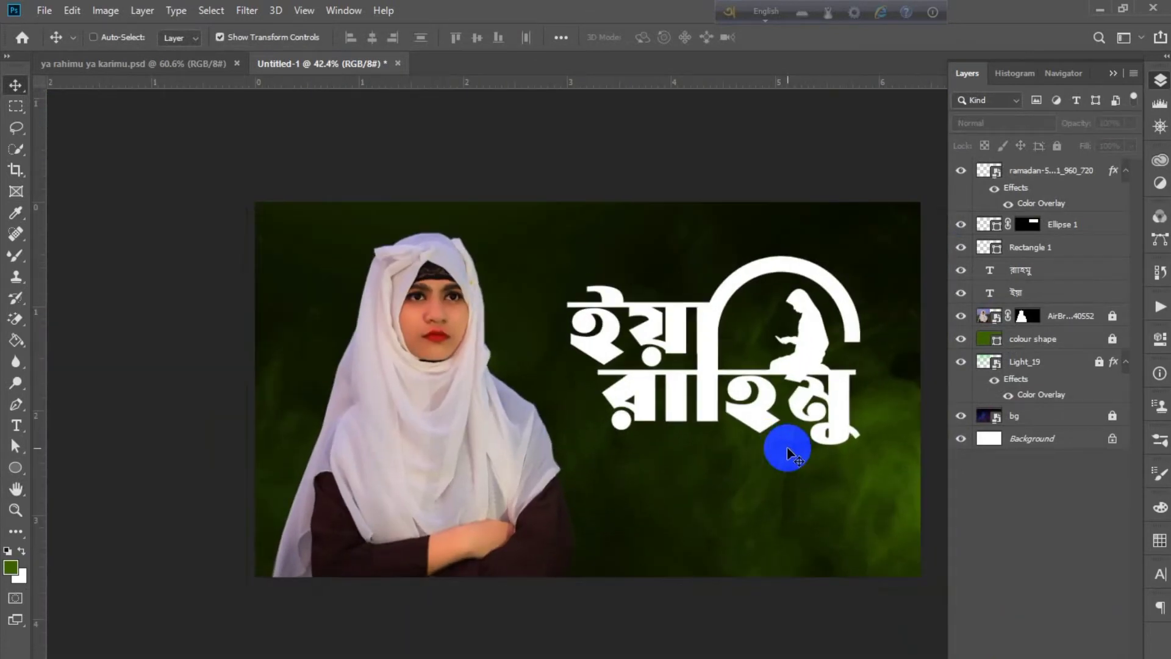
Step: Duplicate the রাহিমু text below itself and retype the copy as ইয়া কারিমু
{"action": "scroll", "coordinate": [788, 452], "scroll_direction": "up", "scroll_amount": 1}
{"action": "left_click_drag", "start_coordinate": [650, 395], "coordinate": [639, 474]}
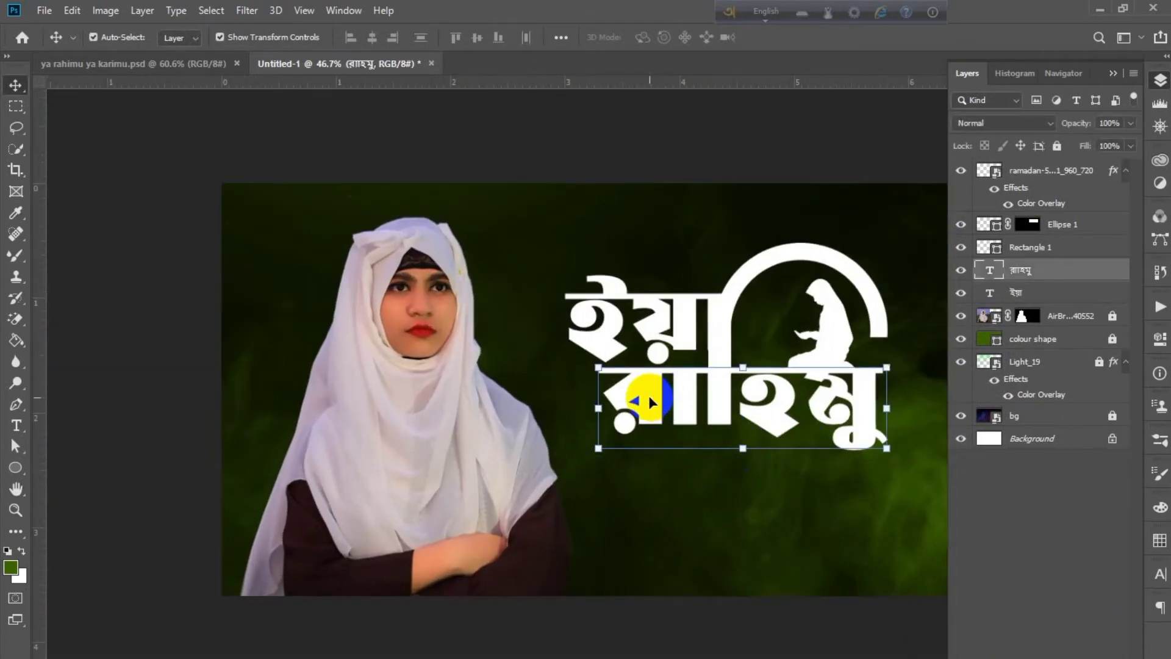
{"action": "double_click", "coordinate": [638, 475]}
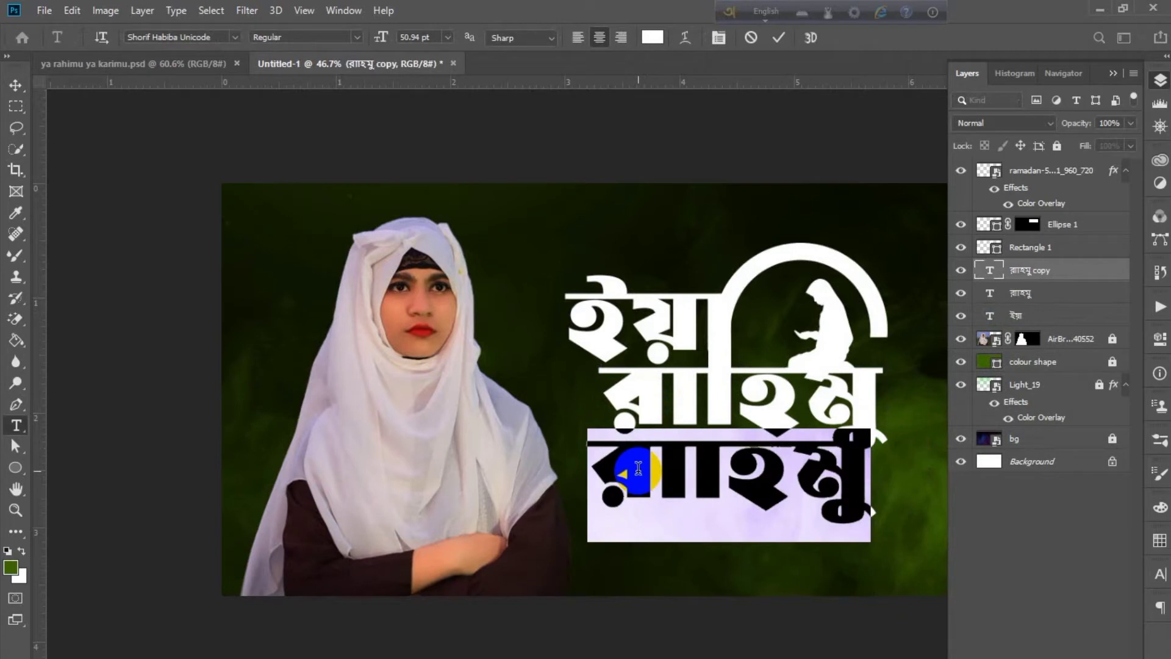
{"action": "key", "text": "BackSpace"}
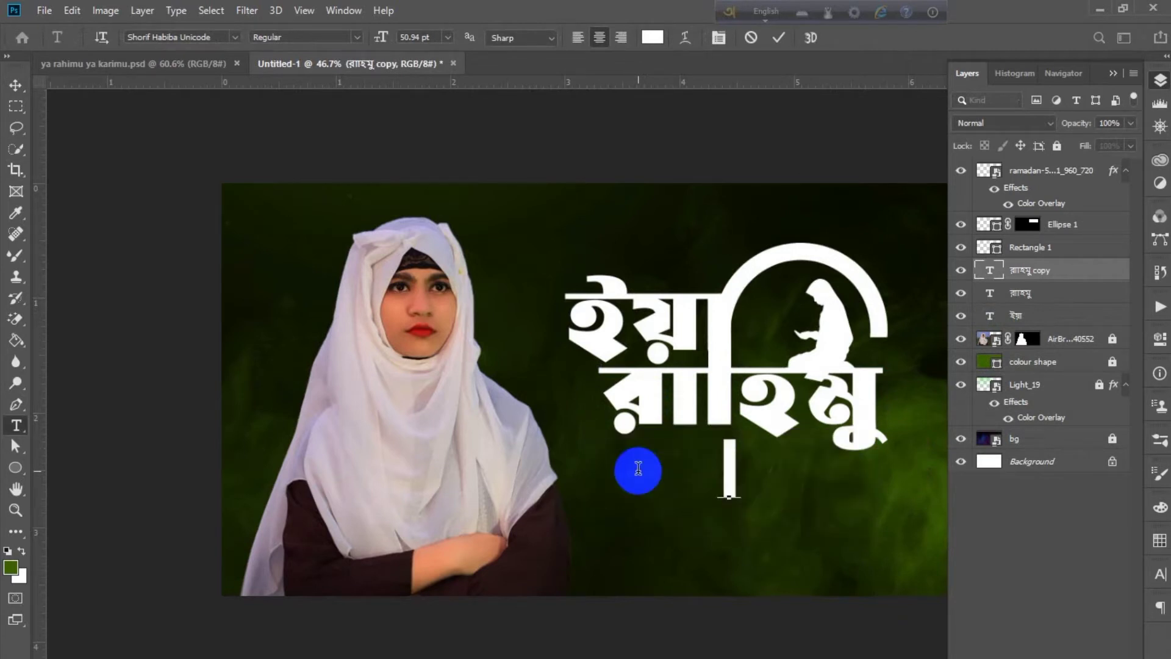
{"action": "type", "text": "iay"}
{"action": "key", "text": "BackSpace"}
{"action": "key", "text": "BackSpace"}
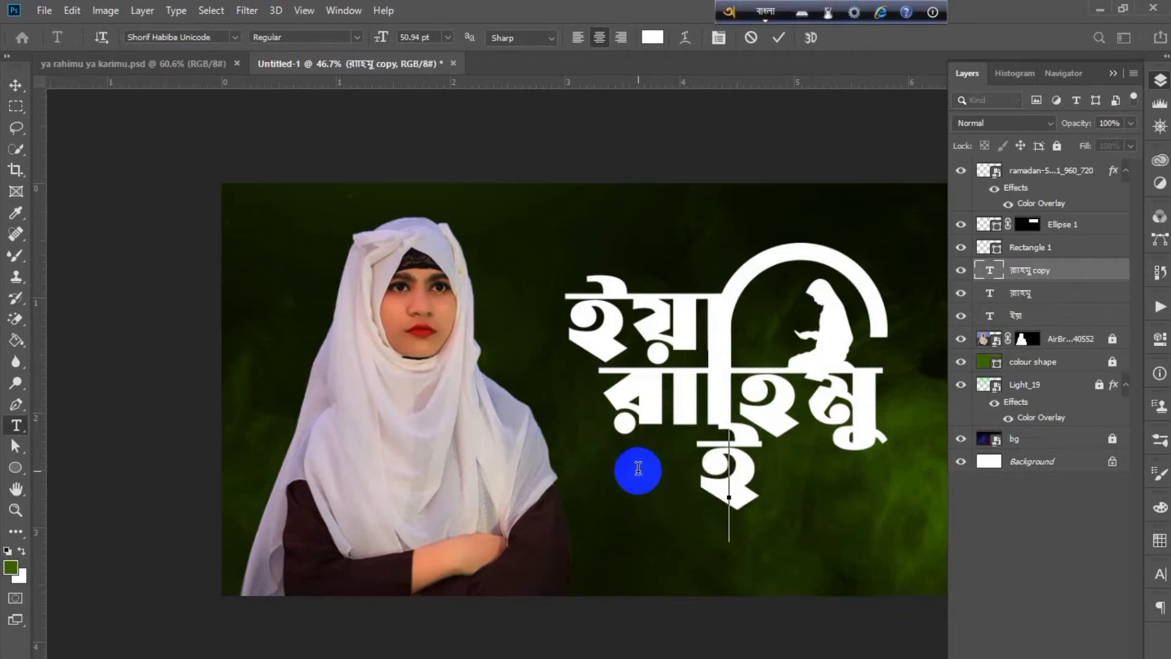
{"action": "key", "text": "BackSpace"}
{"action": "type", "text": "iya "}
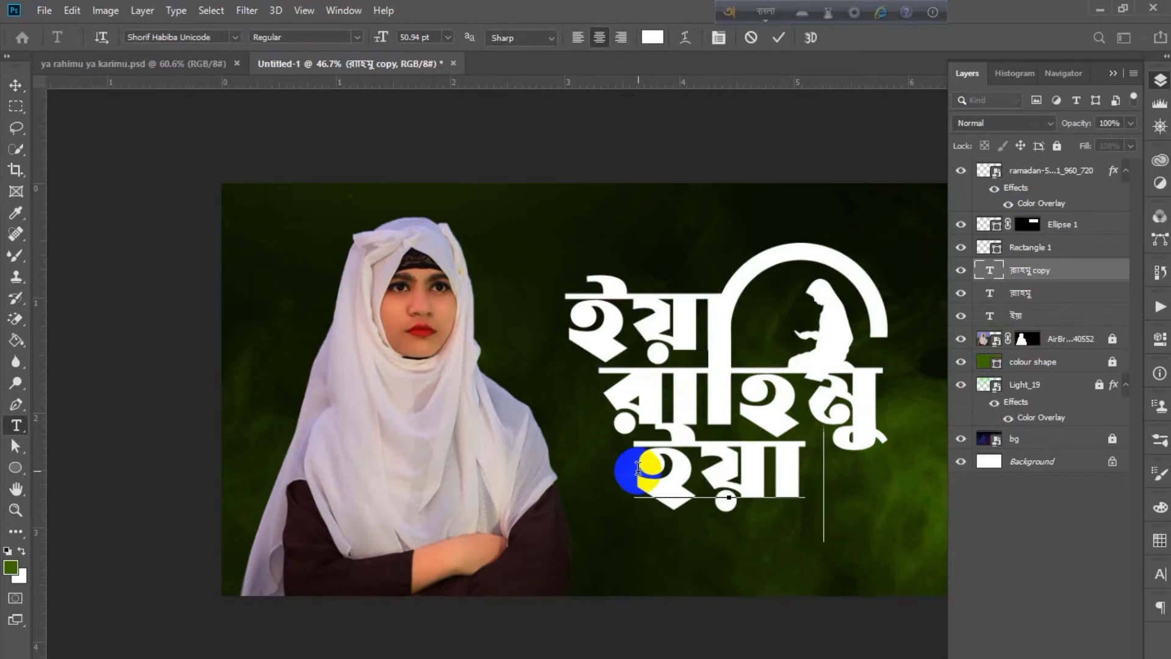
{"action": "type", "text": "karimu"}
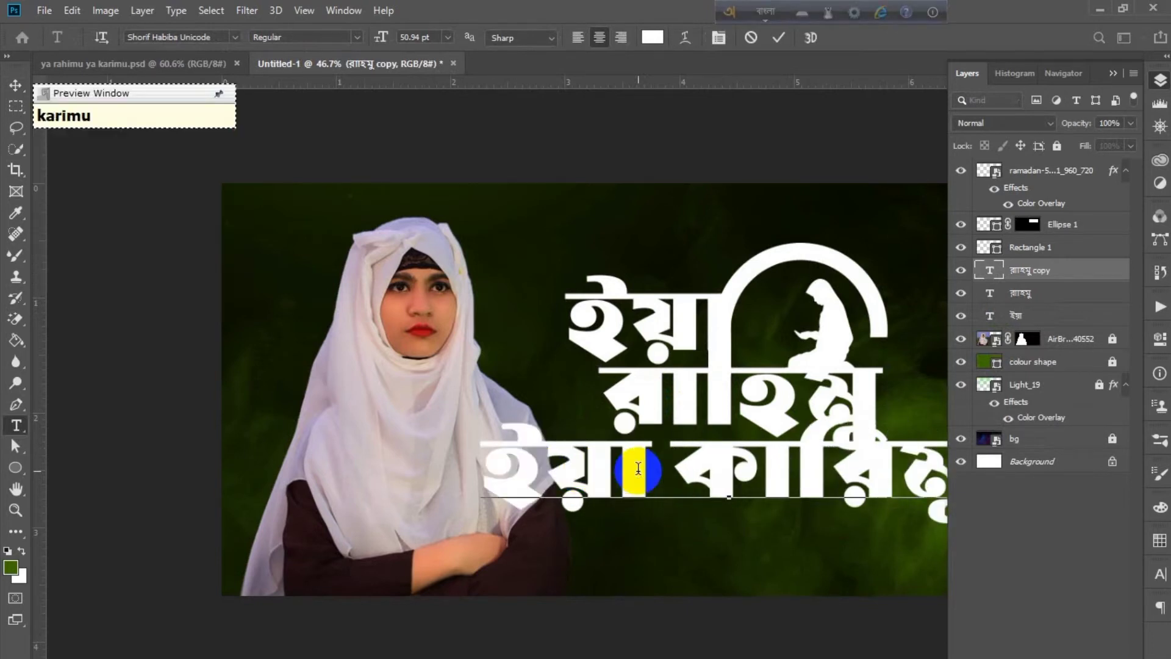
Step: Shrink the new subtitle to 24 pt and move it up toward the title
{"action": "left_click", "coordinate": [447, 37]}
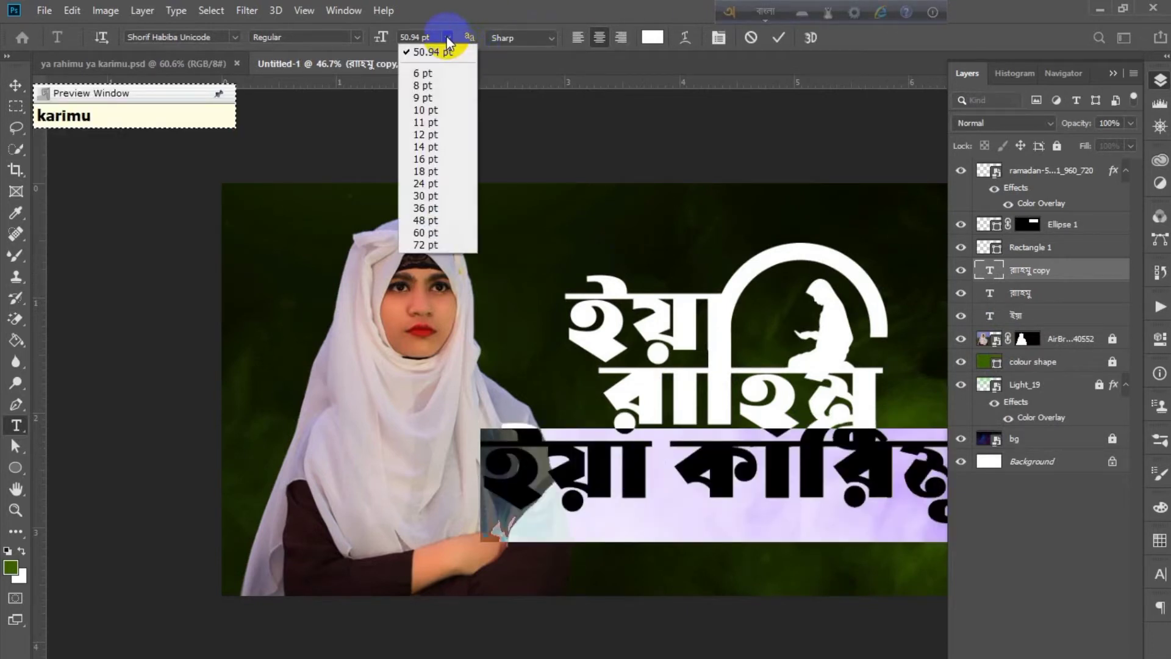
{"action": "left_click", "coordinate": [413, 183]}
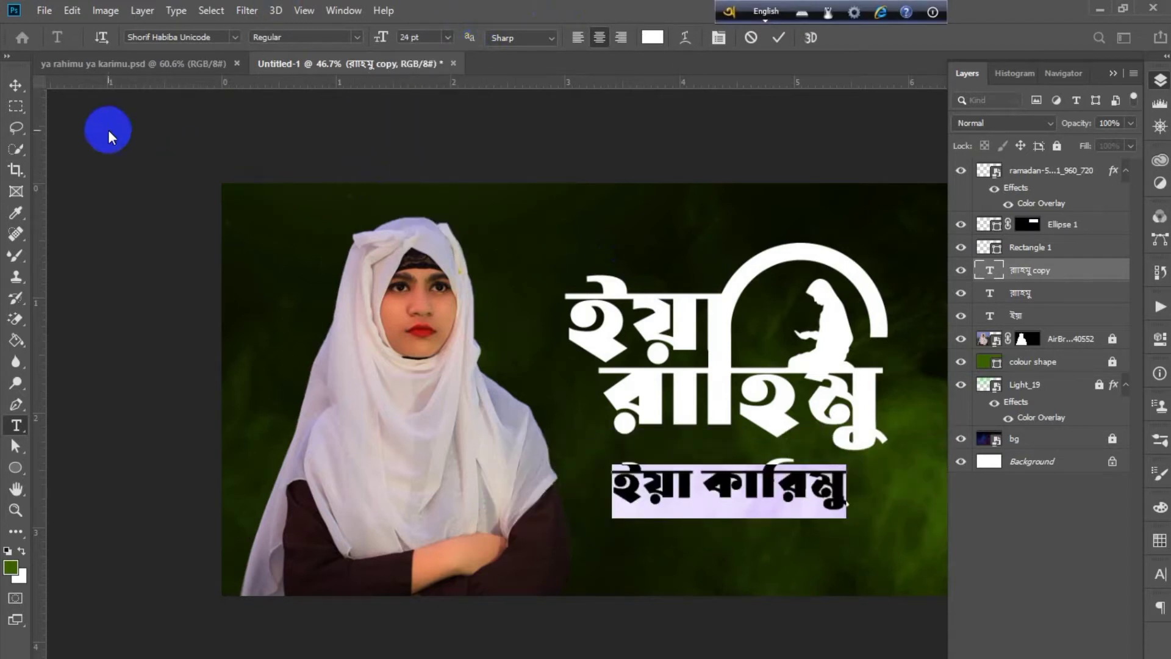
{"action": "left_click", "coordinate": [15, 85]}
{"action": "left_click_drag", "start_coordinate": [683, 492], "coordinate": [637, 464]}
Step: Resize the subtitle to 30 pt, nudge it, then settle on 27 pt
{"action": "key", "text": "t"}
{"action": "triple_click", "coordinate": [680, 462]}
{"action": "left_click", "coordinate": [411, 37]}
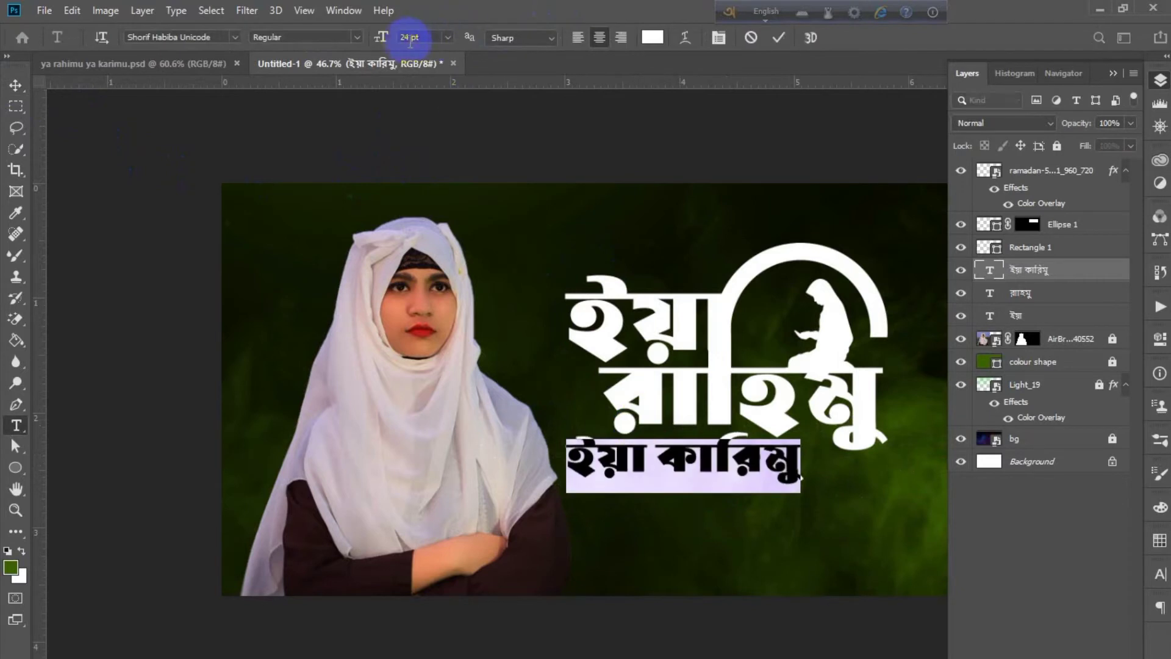
{"action": "left_click", "coordinate": [448, 38]}
{"action": "left_click", "coordinate": [450, 188]}
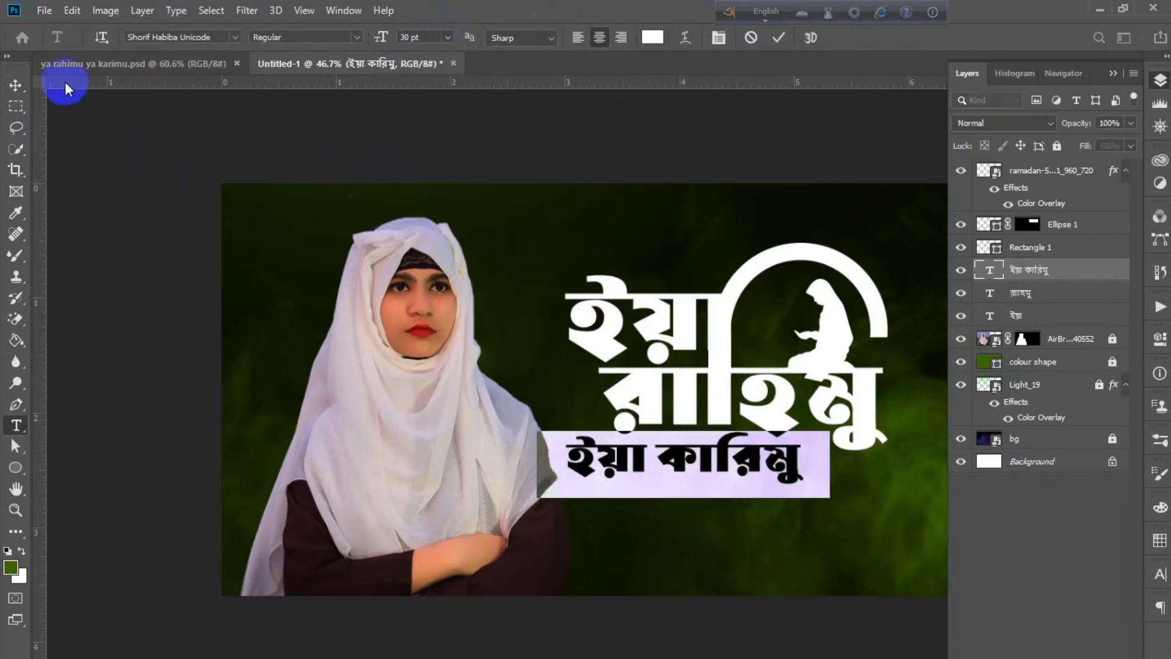
{"action": "left_click", "coordinate": [15, 85]}
{"action": "left_click_drag", "start_coordinate": [628, 456], "coordinate": [633, 459]}
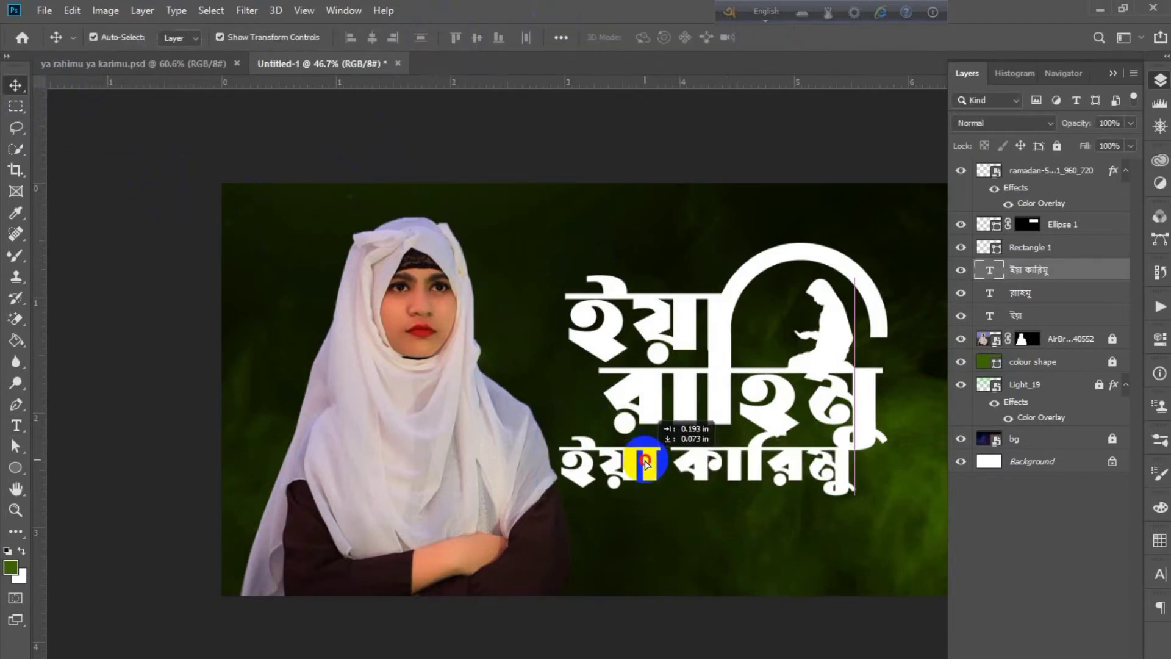
{"action": "double_click", "coordinate": [633, 459]}
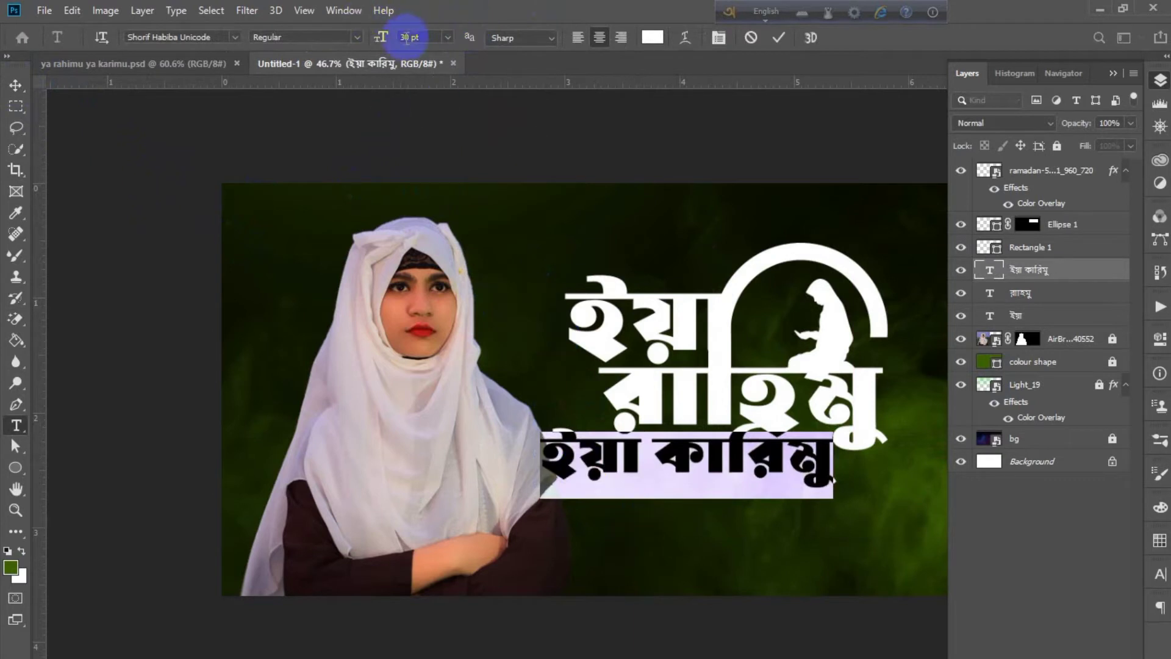
{"action": "type", "text": "7"}
{"action": "key", "text": "Return"}
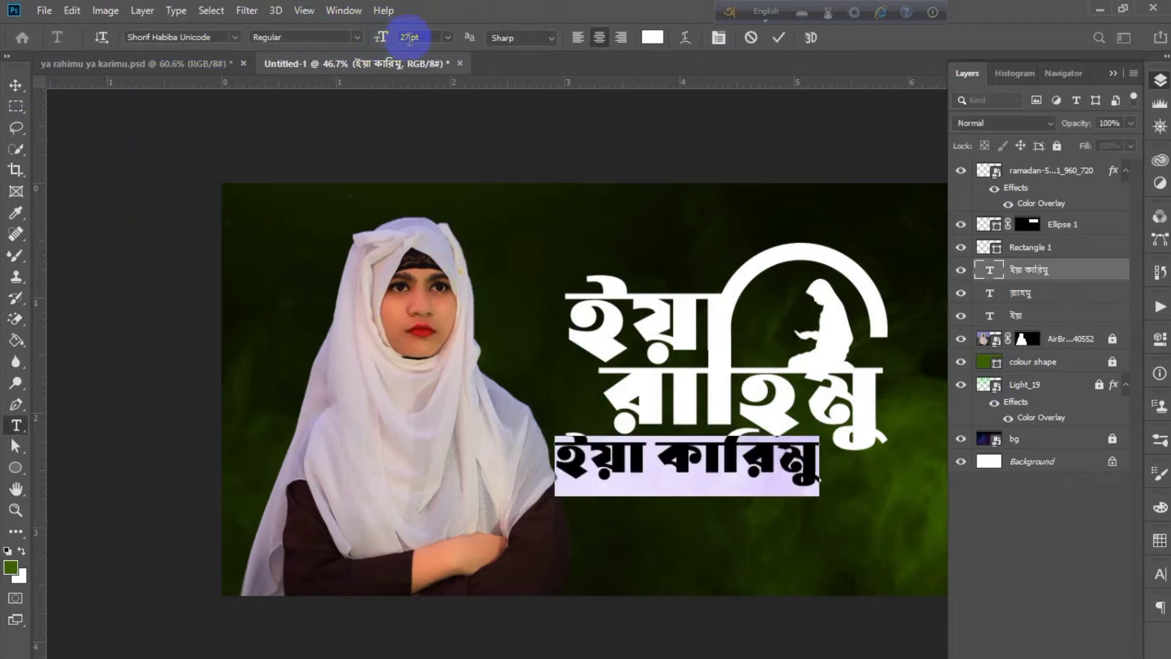
{"action": "key", "text": "Return"}
{"action": "type", "text": "20"}
{"action": "key", "text": "Return"}
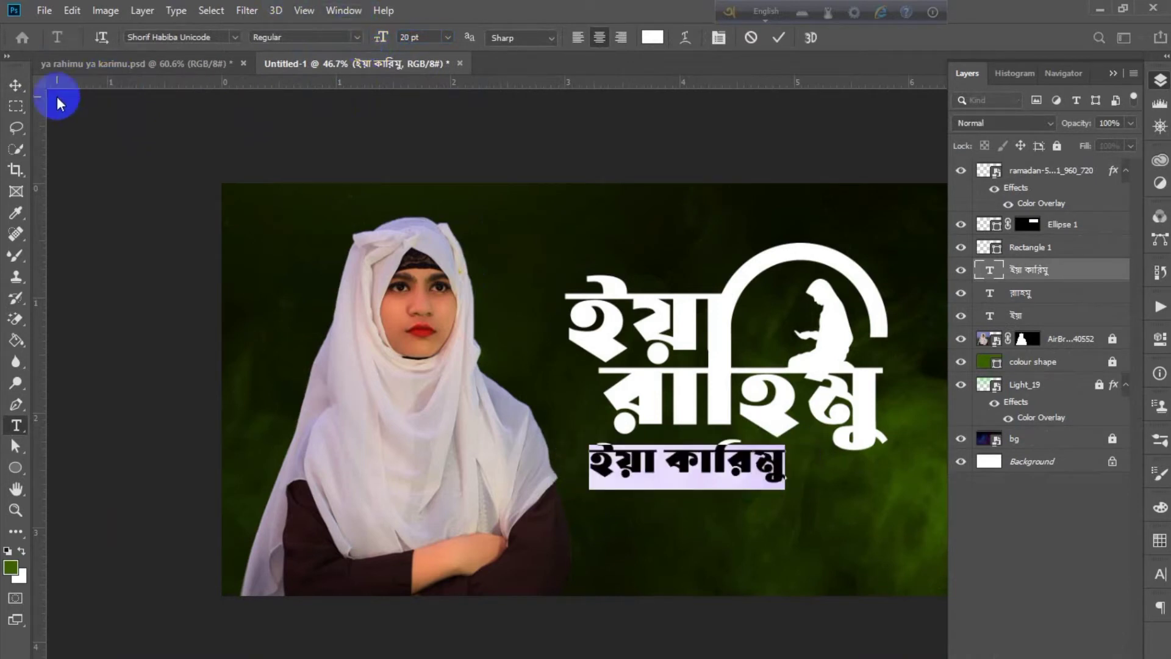
Step: Scale the title artwork layers down slightly and shift them up a touch
{"action": "left_click", "coordinate": [17, 86]}
{"action": "left_click_drag", "start_coordinate": [587, 239], "coordinate": [860, 372]}
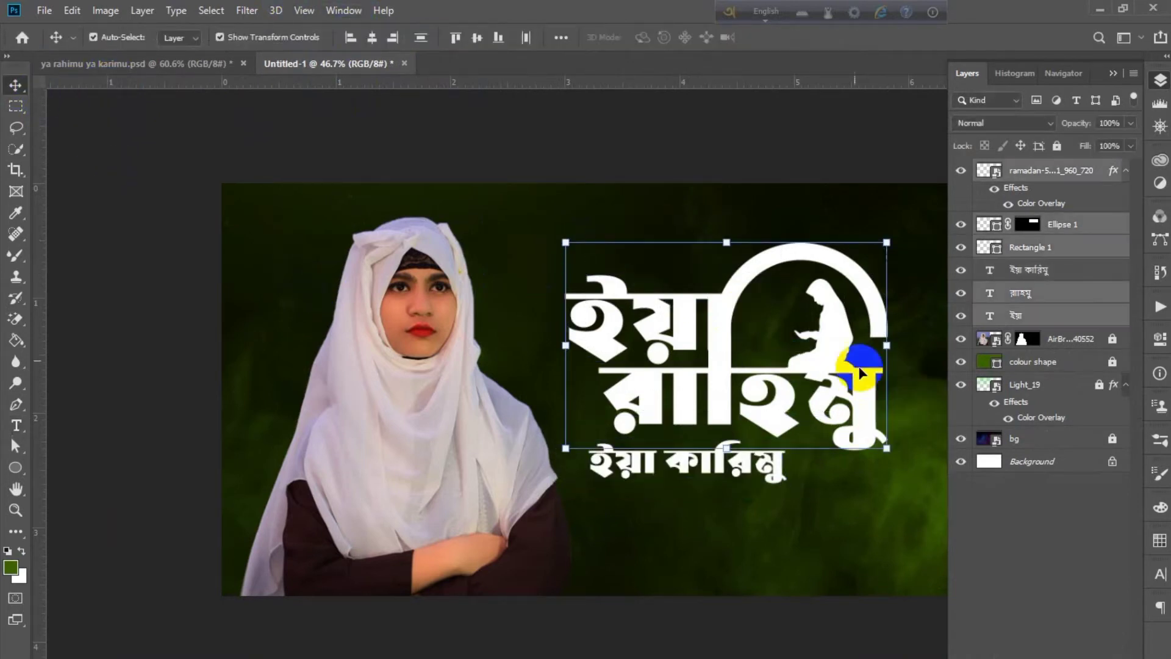
{"action": "left_click_drag", "start_coordinate": [887, 242], "coordinate": [879, 249]}
{"action": "left_click", "coordinate": [1113, 74]}
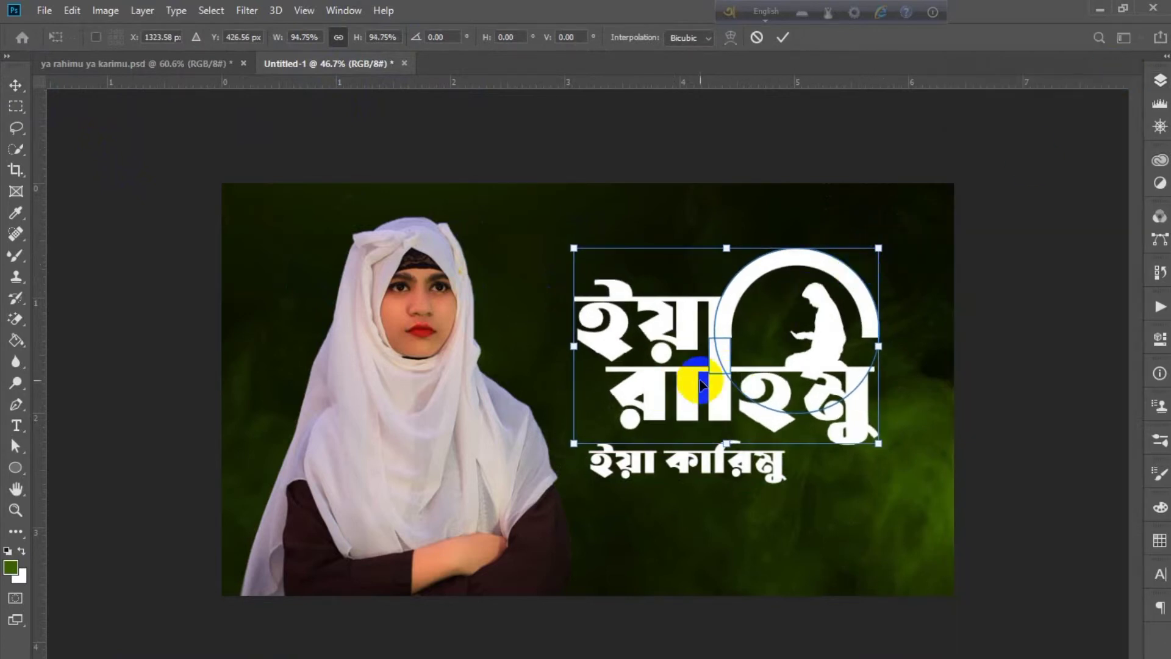
{"action": "left_click_drag", "start_coordinate": [713, 388], "coordinate": [717, 383]}
{"action": "key", "text": "Return"}
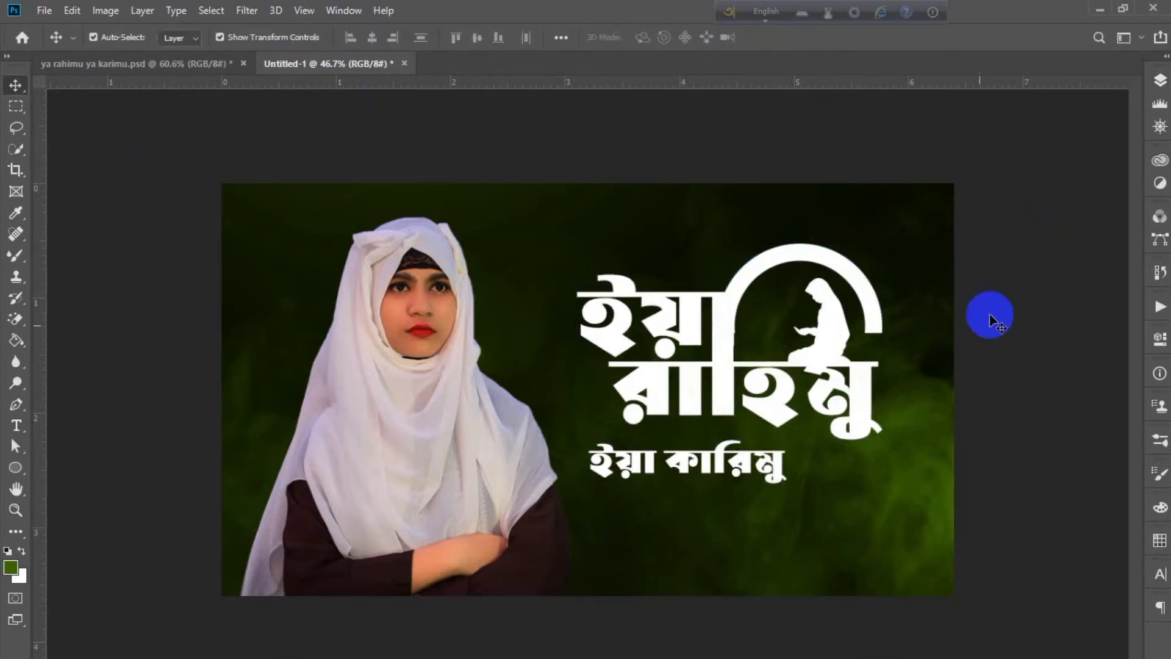
Step: Enlarge the ইয়া কারিমু subtitle to about 108% and align it beneath the title
{"action": "mouse_move", "coordinate": [742, 468]}
{"action": "left_mouse_down"}
{"action": "mouse_move", "coordinate": [755, 457]}
{"action": "mouse_move", "coordinate": [738, 458]}
{"action": "left_mouse_up"}
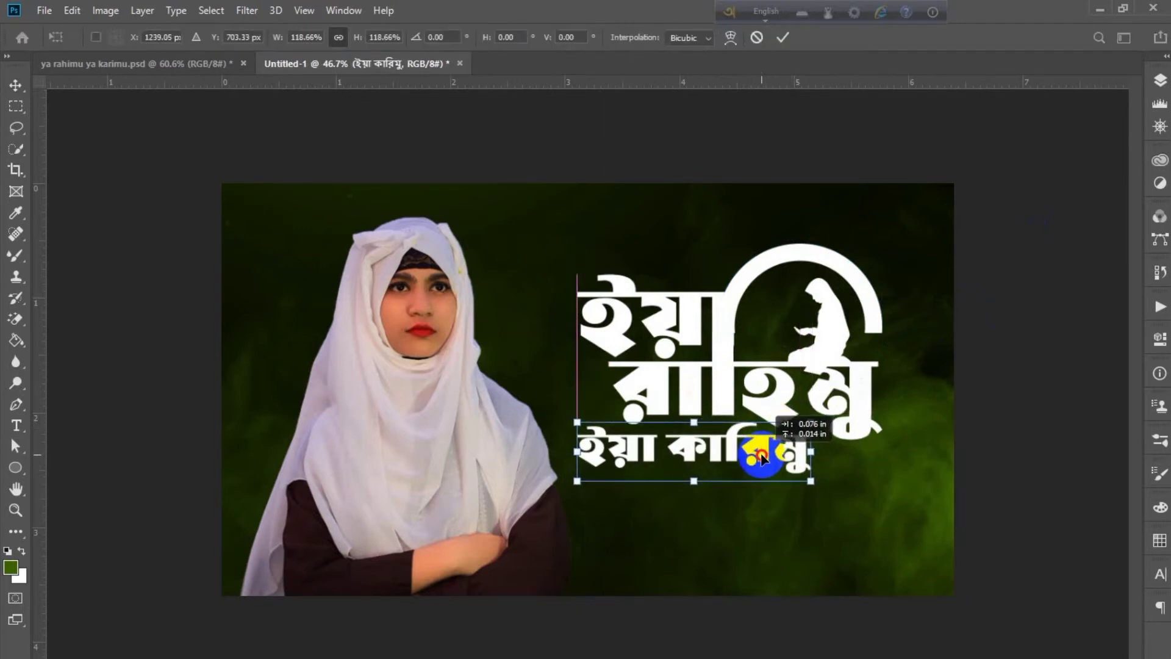
{"action": "left_click_drag", "start_coordinate": [789, 427], "coordinate": [814, 421]}
{"action": "left_click", "coordinate": [1008, 395]}
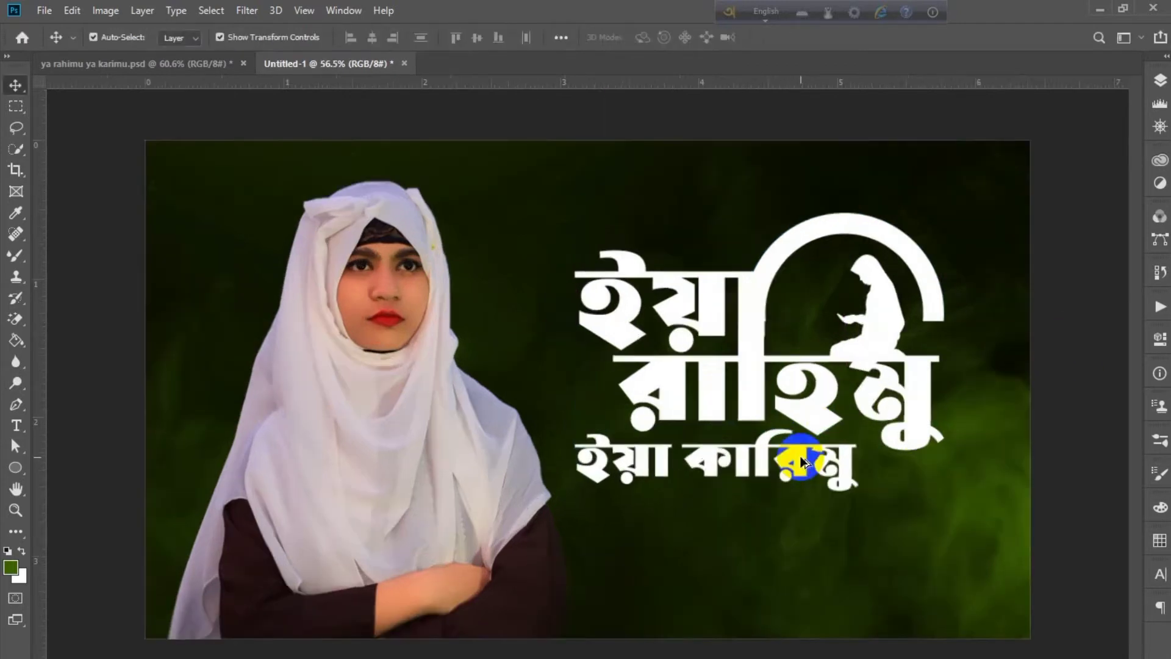
{"action": "scroll", "coordinate": [800, 460], "scroll_direction": "up", "scroll_amount": 2}
{"action": "left_click_drag", "start_coordinate": [778, 476], "coordinate": [817, 486]}
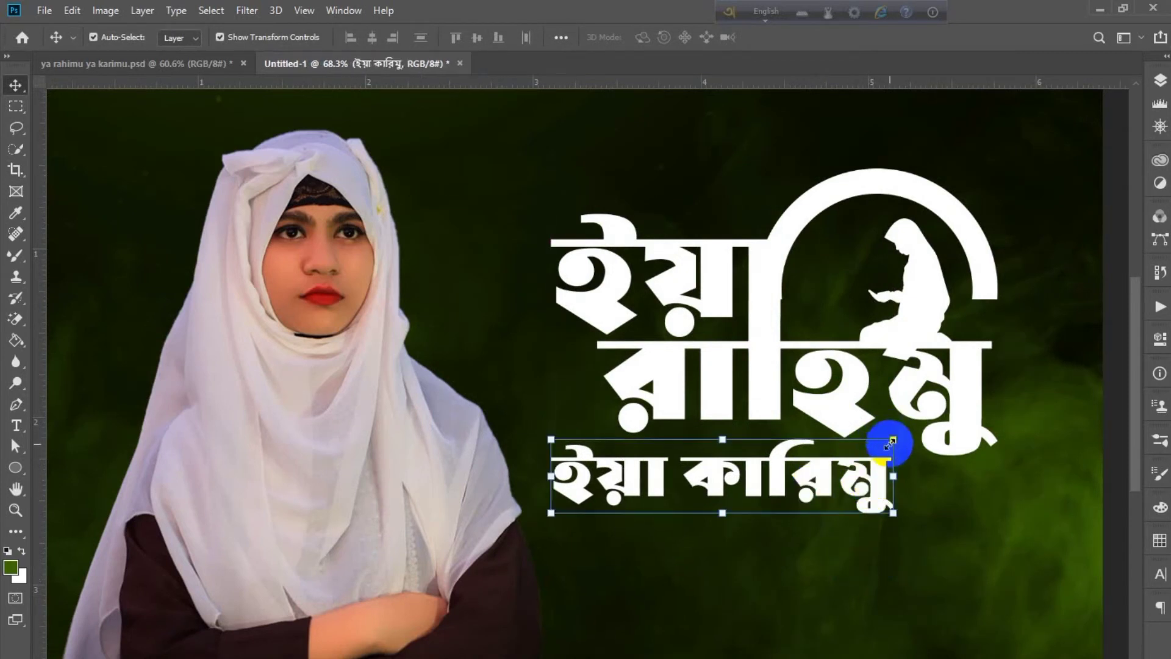
{"action": "left_click_drag", "start_coordinate": [894, 439], "coordinate": [908, 440]}
{"action": "key", "text": "Return"}
{"action": "left_click_drag", "start_coordinate": [770, 476], "coordinate": [783, 478]}
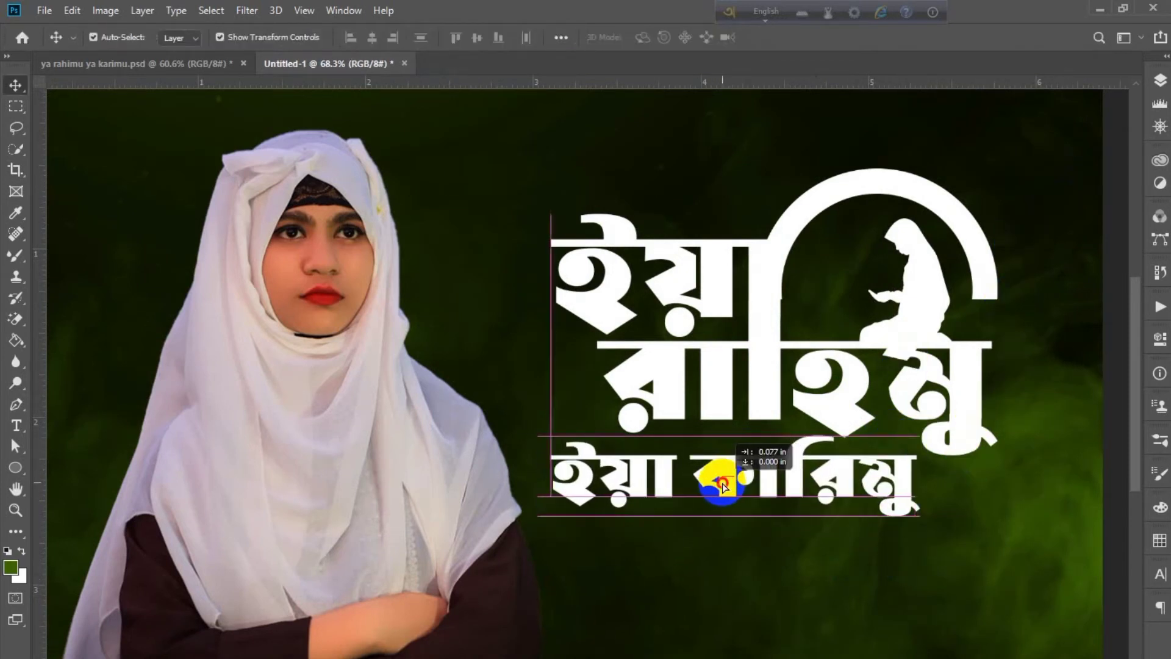
{"action": "left_click_drag", "start_coordinate": [787, 209], "coordinate": [541, 482]}
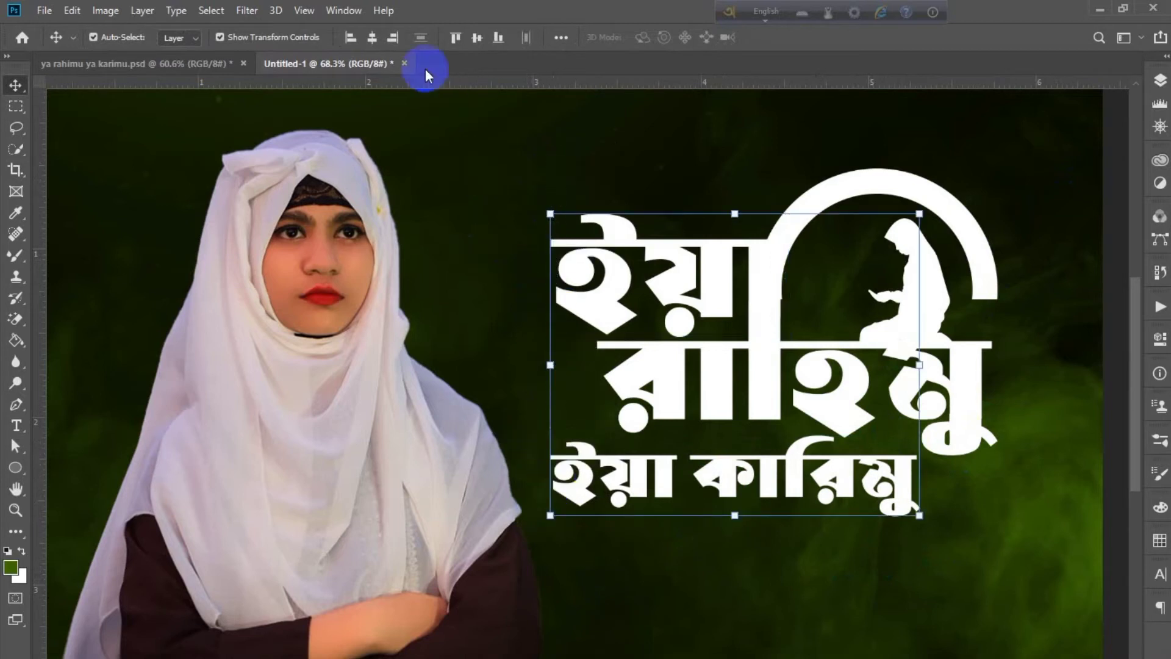
{"action": "left_click", "coordinate": [549, 107]}
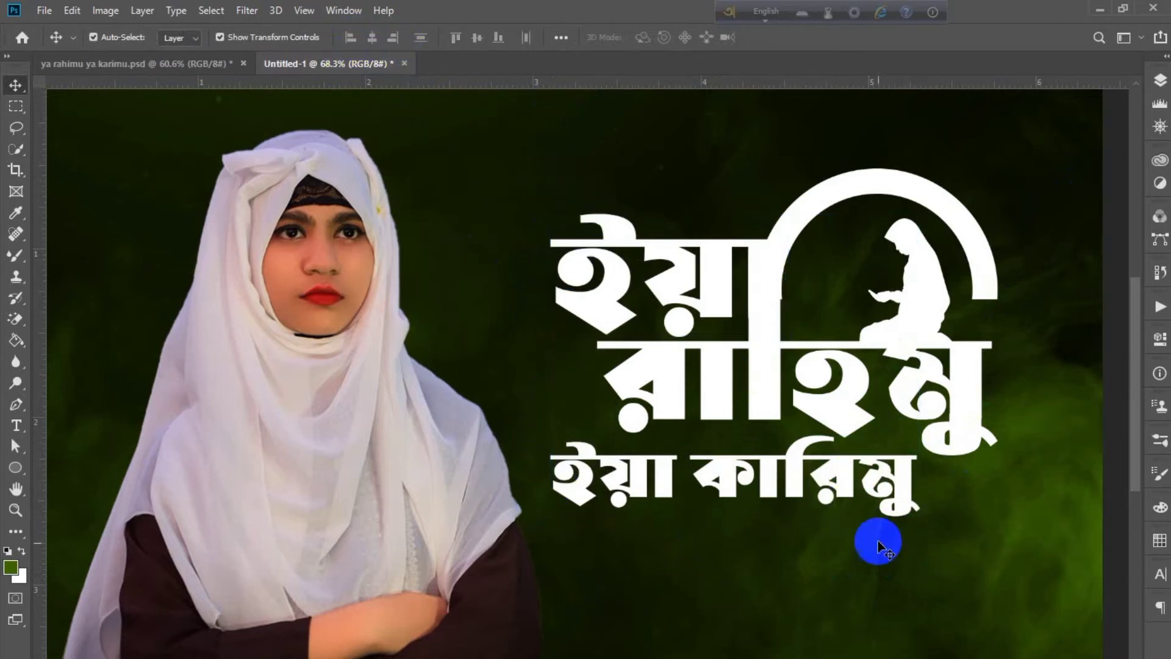
{"action": "left_click_drag", "start_coordinate": [840, 475], "coordinate": [841, 484]}
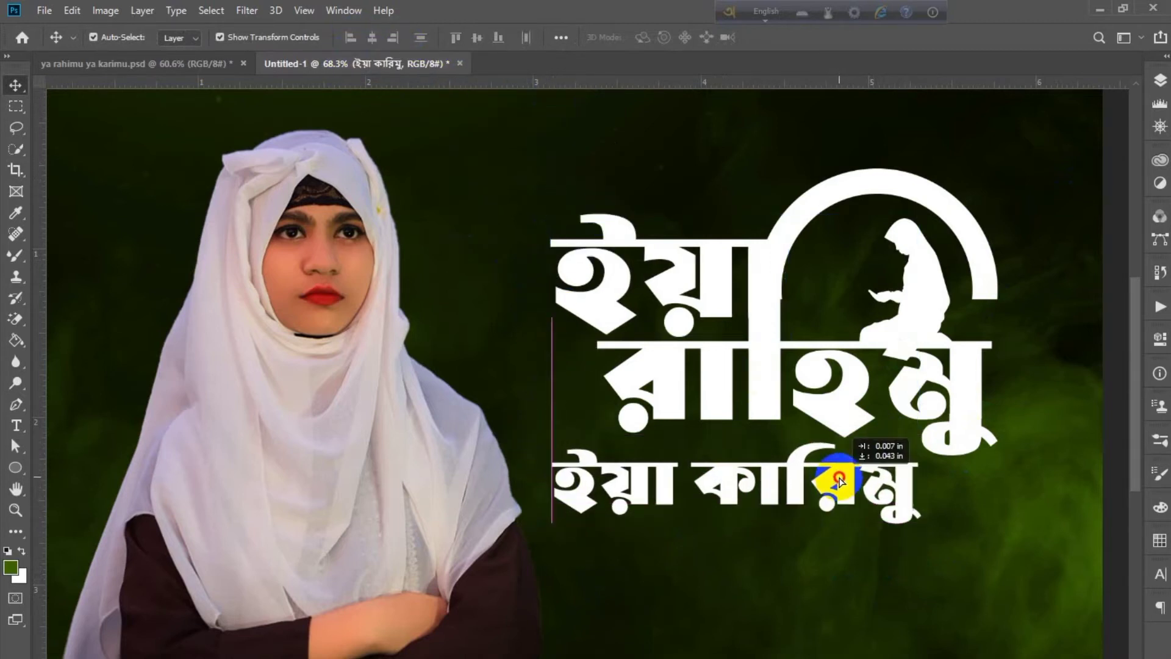
Step: Scale the title and subtitle down together as one group
{"action": "scroll", "coordinate": [890, 571], "scroll_direction": "down", "scroll_amount": 3}
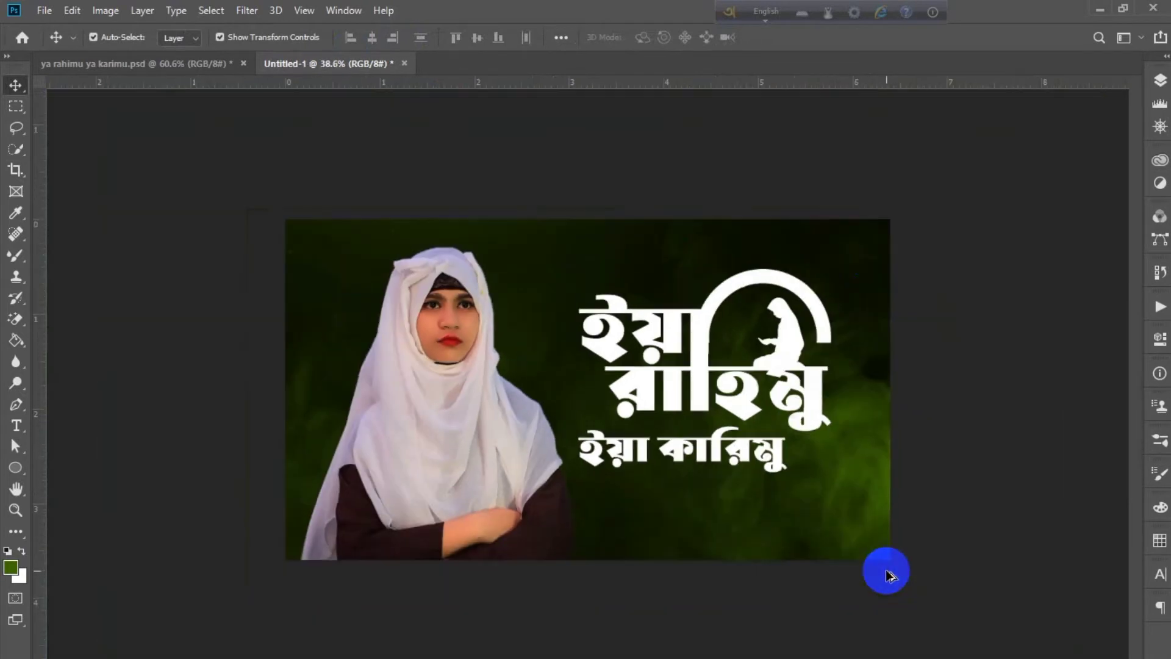
{"action": "left_click_drag", "start_coordinate": [827, 238], "coordinate": [679, 415]}
{"action": "key", "text": "ctrl+t"}
{"action": "mouse_move", "coordinate": [832, 265]}
{"action": "left_mouse_down"}
{"action": "mouse_move", "coordinate": [821, 294]}
{"action": "mouse_move", "coordinate": [818, 280]}
{"action": "left_mouse_up"}
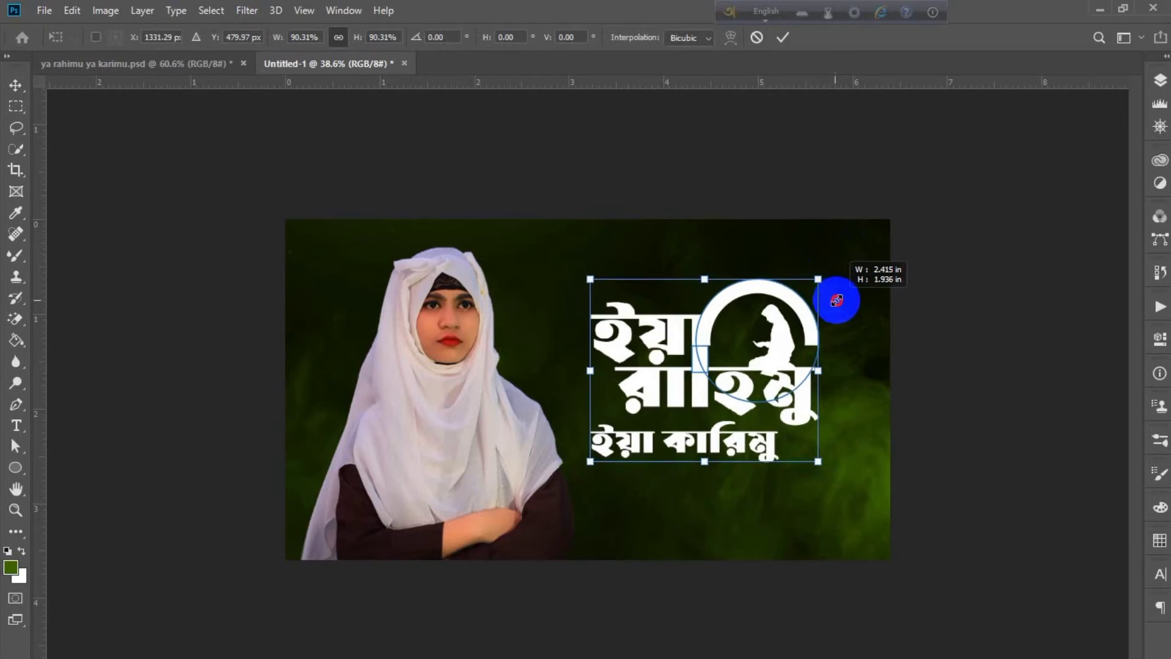
{"action": "left_click_drag", "start_coordinate": [799, 364], "coordinate": [831, 371]}
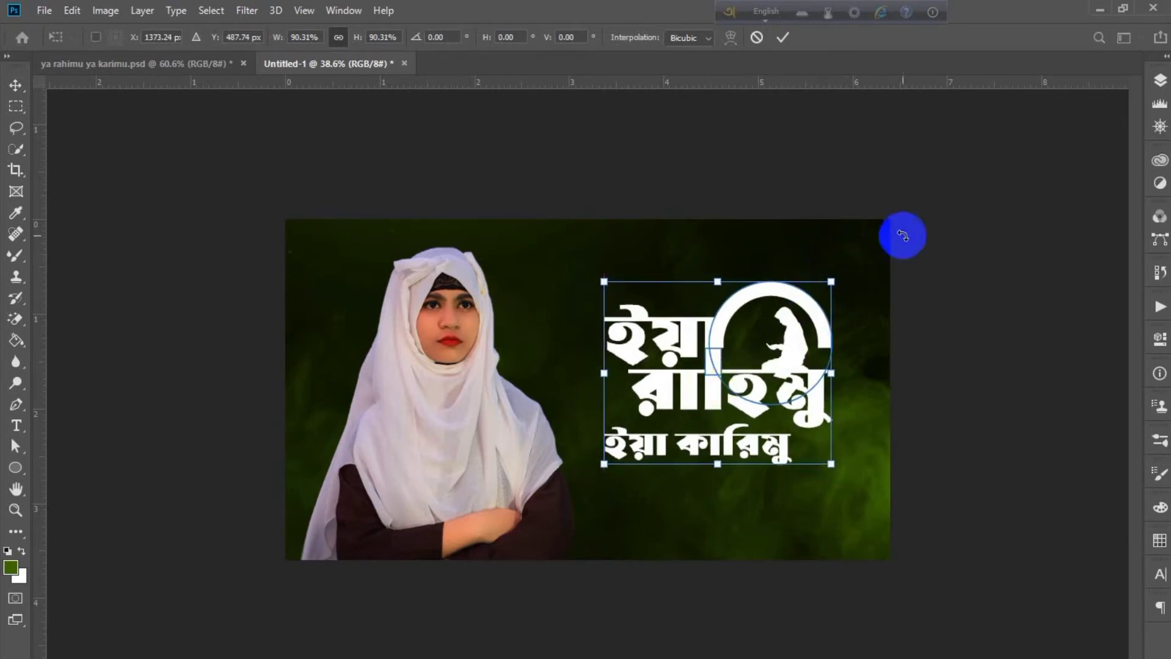
{"action": "key", "text": "Return"}
Step: Zoom in and check the রাহিমু text and Rectangle 1 shape layers
{"action": "key", "text": "ctrl+0"}
{"action": "scroll", "coordinate": [852, 417], "scroll_direction": "up", "scroll_amount": 3}
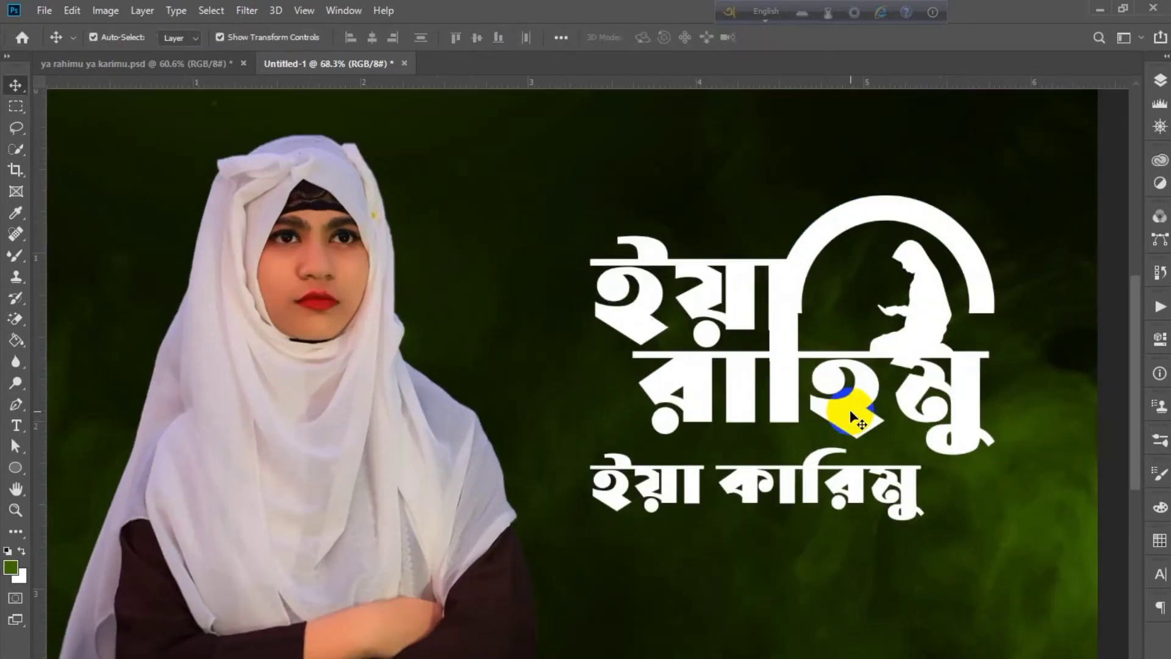
{"action": "scroll", "coordinate": [850, 409], "scroll_direction": "up", "scroll_amount": 3}
{"action": "scroll", "coordinate": [659, 306], "scroll_direction": "right", "scroll_amount": 2}
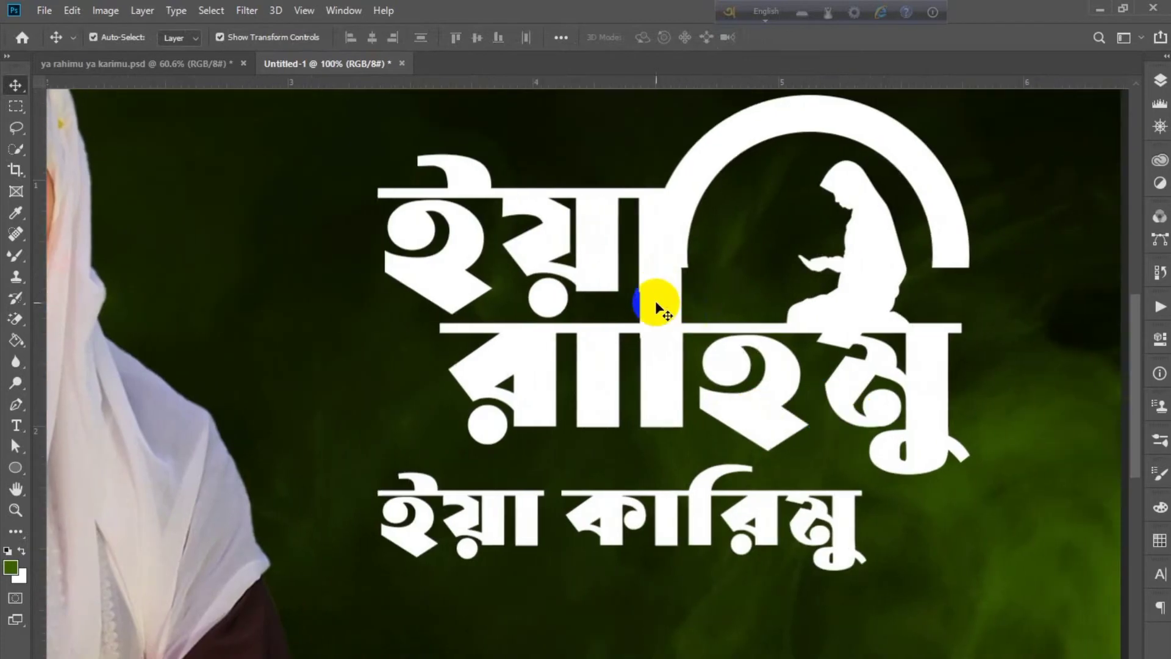
{"action": "left_click", "coordinate": [657, 393]}
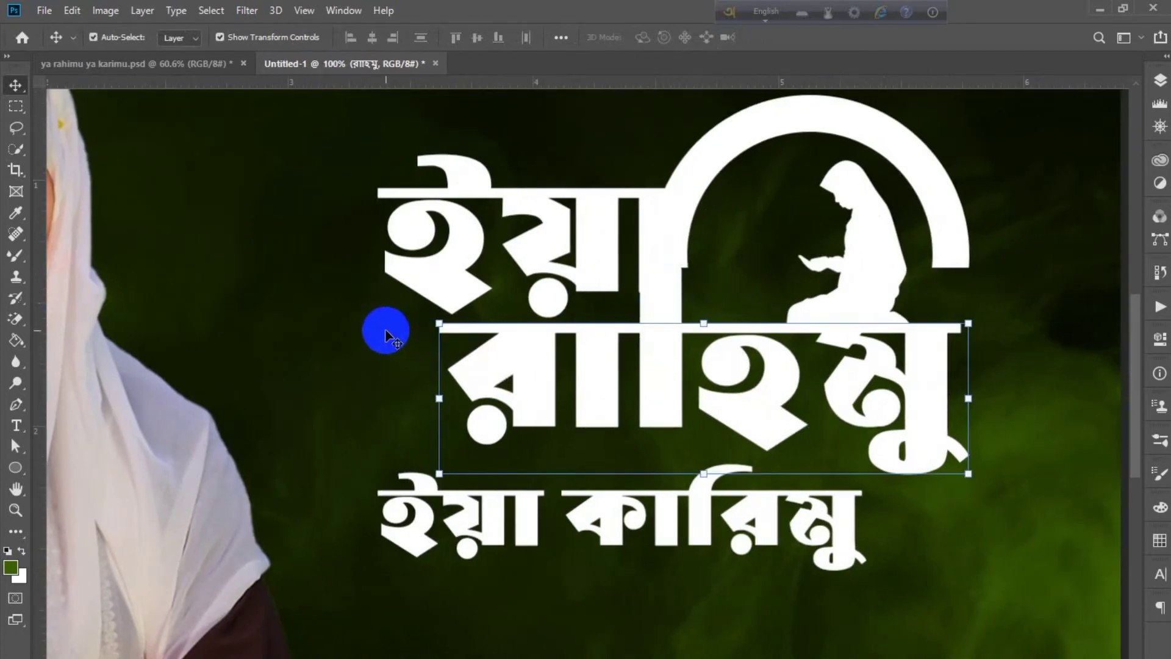
{"action": "left_click", "coordinate": [514, 287]}
{"action": "left_click", "coordinate": [656, 286]}
{"action": "left_click", "coordinate": [617, 386]}
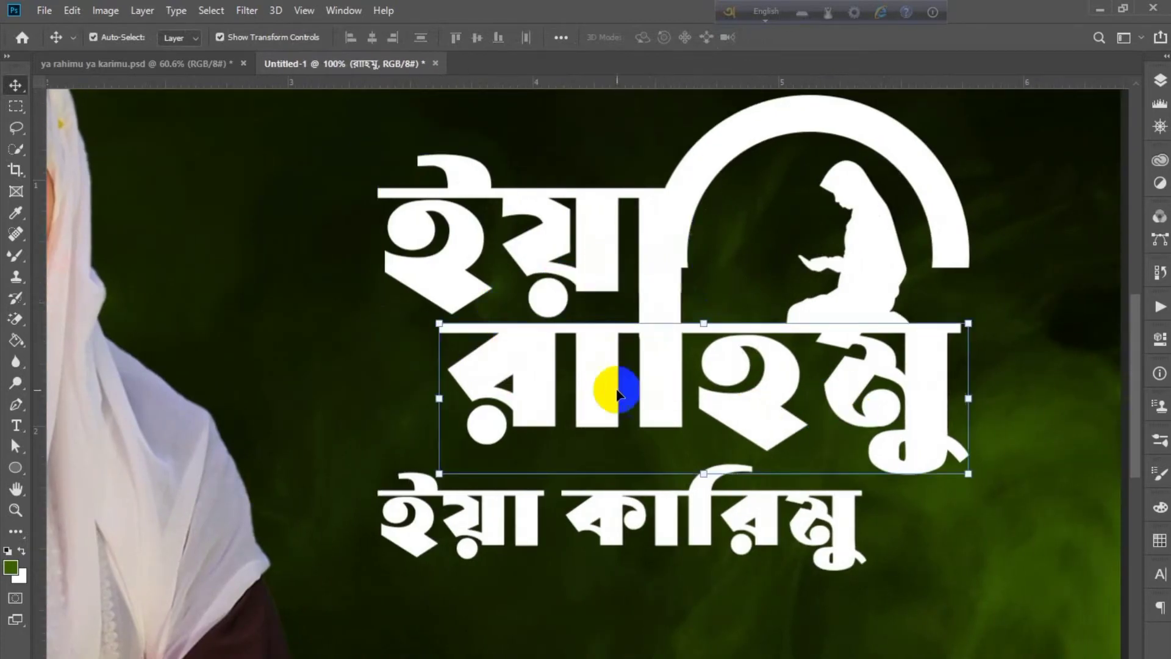
{"action": "key", "text": "ctrl+t"}
{"action": "key", "text": "Return"}
Step: Zoom out to the whole design and select the Ellipse 1 arch and title layers together
{"action": "left_click", "coordinate": [739, 141]}
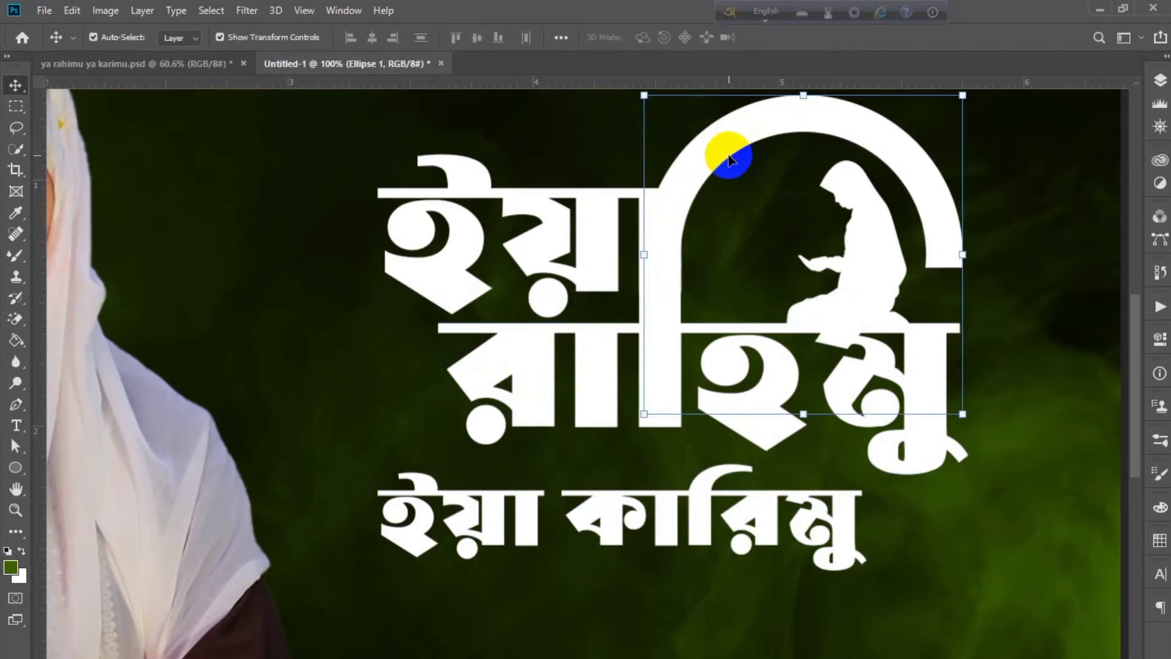
{"action": "left_click", "coordinate": [874, 398]}
{"action": "key", "text": "ctrl+0"}
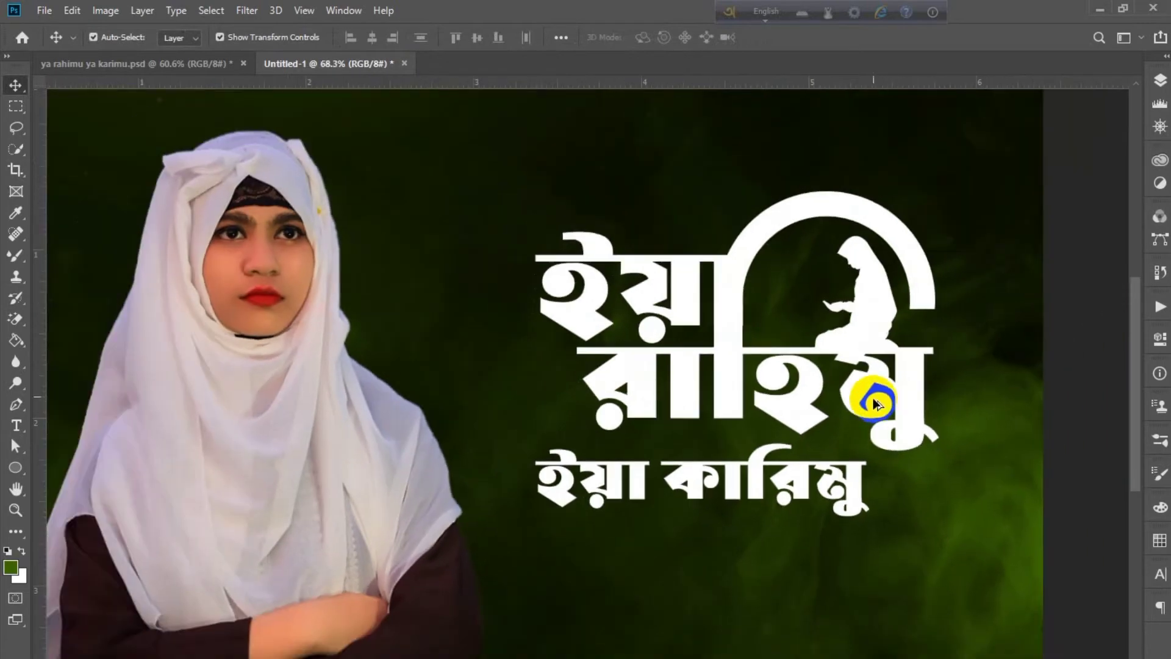
{"action": "scroll", "coordinate": [586, 204], "scroll_direction": "down", "scroll_amount": 2}
{"action": "left_click_drag", "start_coordinate": [607, 214], "coordinate": [973, 379]}
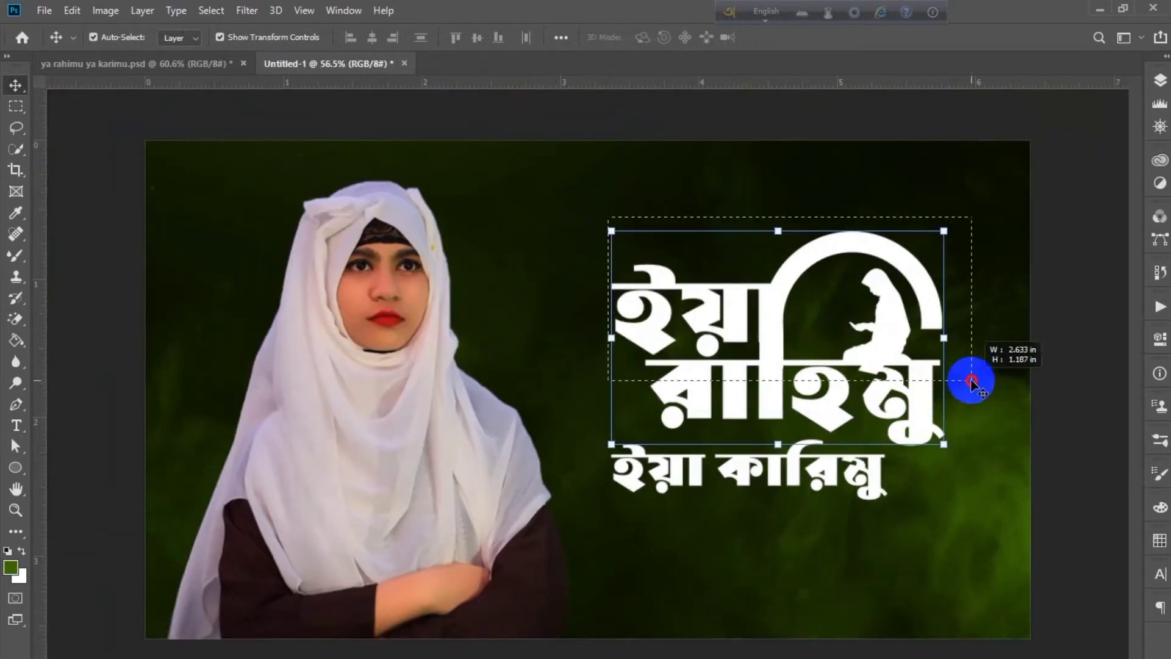
{"action": "left_click", "coordinate": [1162, 78]}
Step: Convert the selected arch and title layers into one smart object
{"action": "right_click", "coordinate": [1093, 296]}
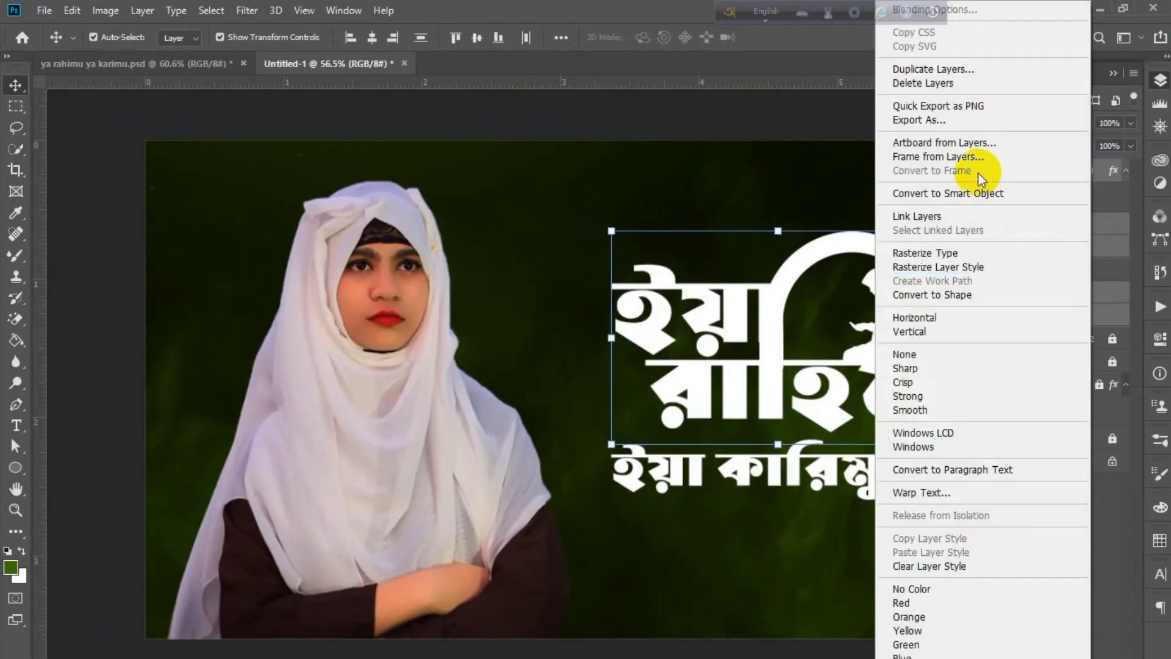
{"action": "left_click", "coordinate": [968, 194]}
{"action": "left_click_drag", "start_coordinate": [771, 338], "coordinate": [769, 340]}
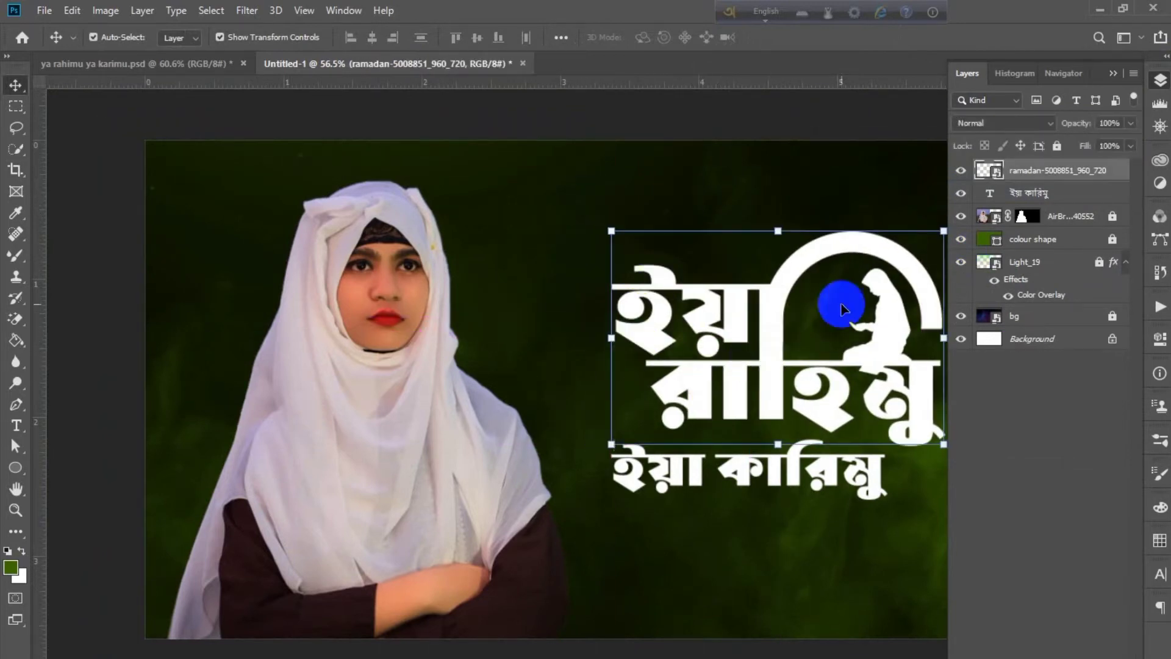
Step: Add a Bevel & Emboss with Chisel Hard technique and 21 px size
{"action": "double_click", "coordinate": [1123, 175]}
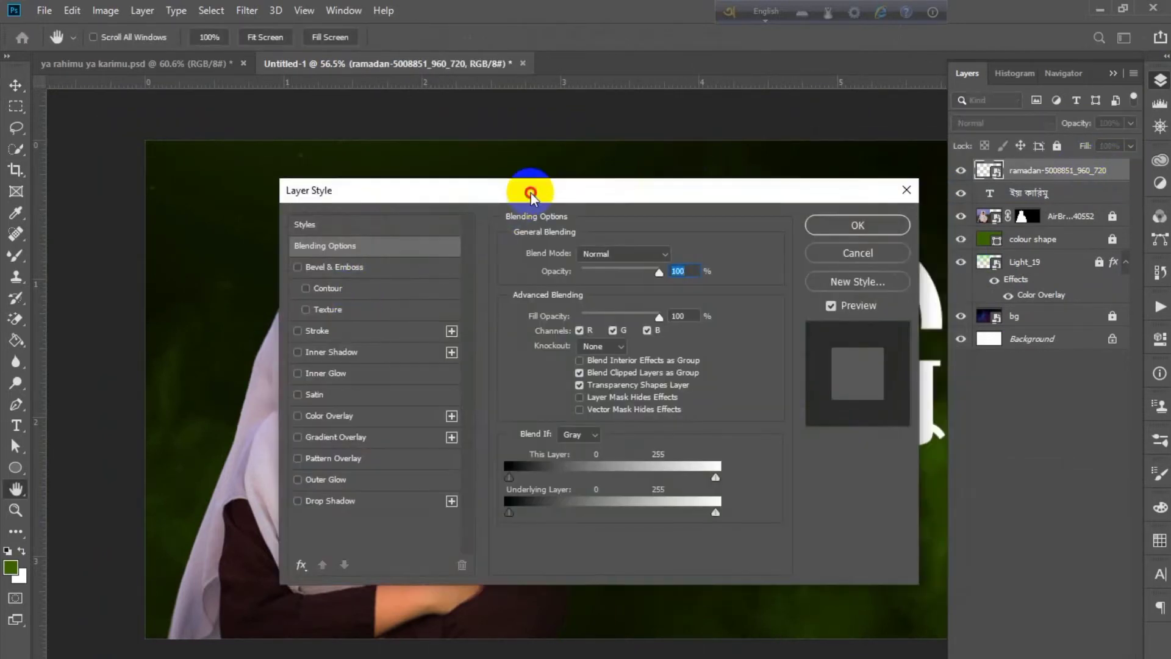
{"action": "left_click_drag", "start_coordinate": [523, 188], "coordinate": [206, 152]}
{"action": "left_click", "coordinate": [1114, 73]}
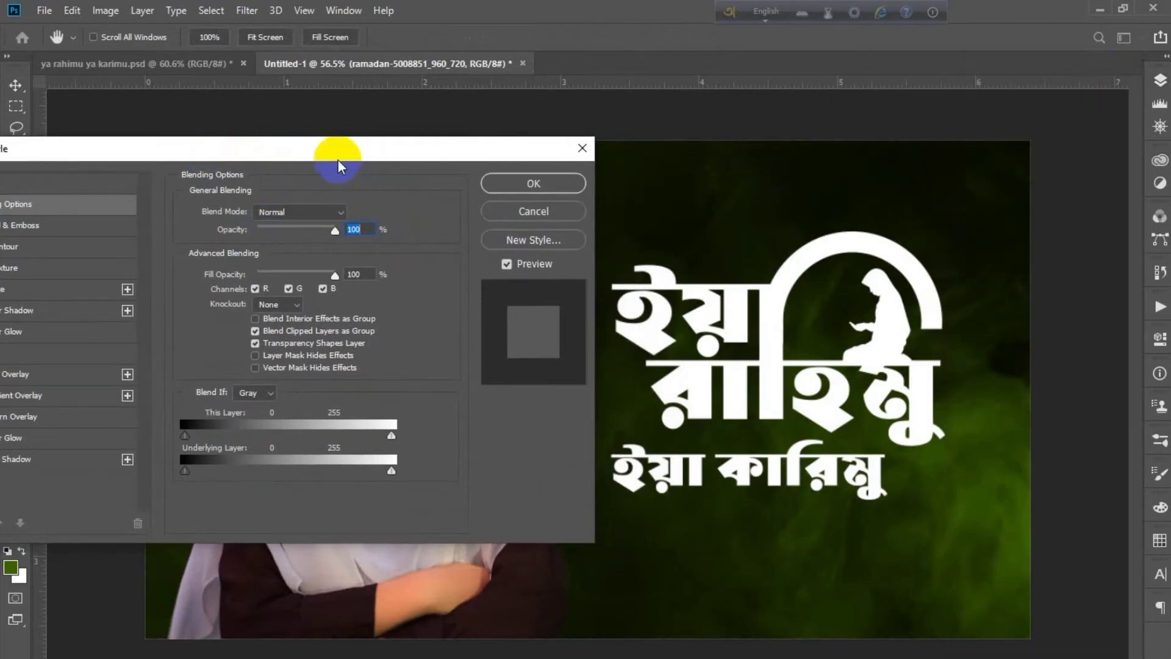
{"action": "left_click_drag", "start_coordinate": [338, 159], "coordinate": [394, 108]}
{"action": "left_click", "coordinate": [122, 173]}
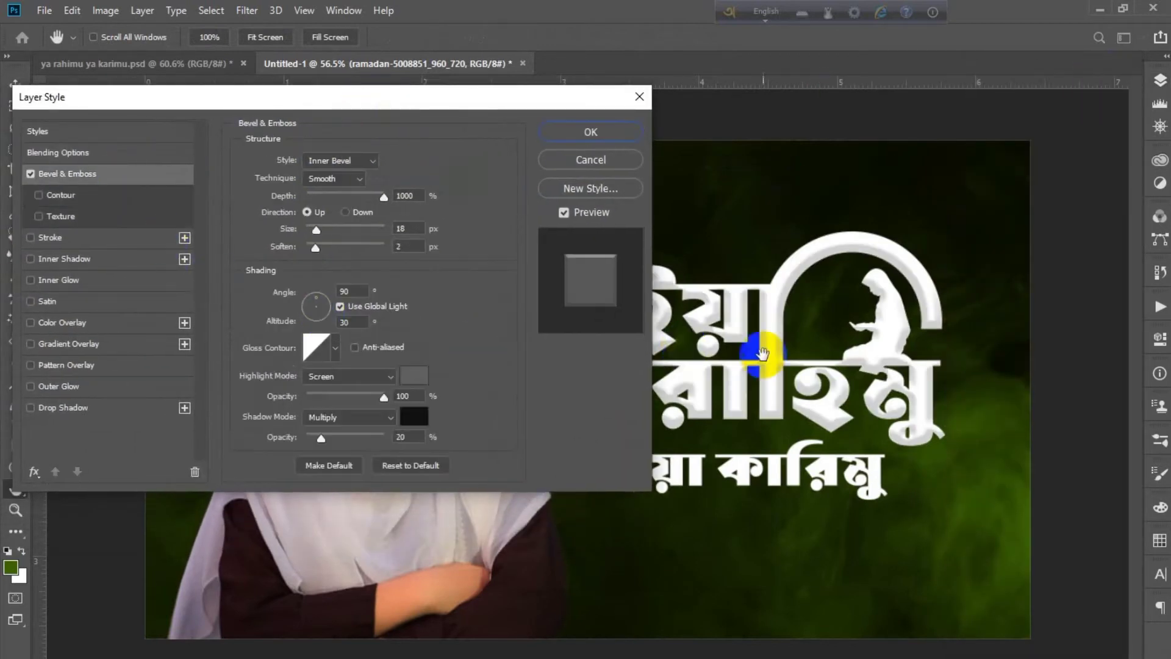
{"action": "left_click", "coordinate": [332, 179]}
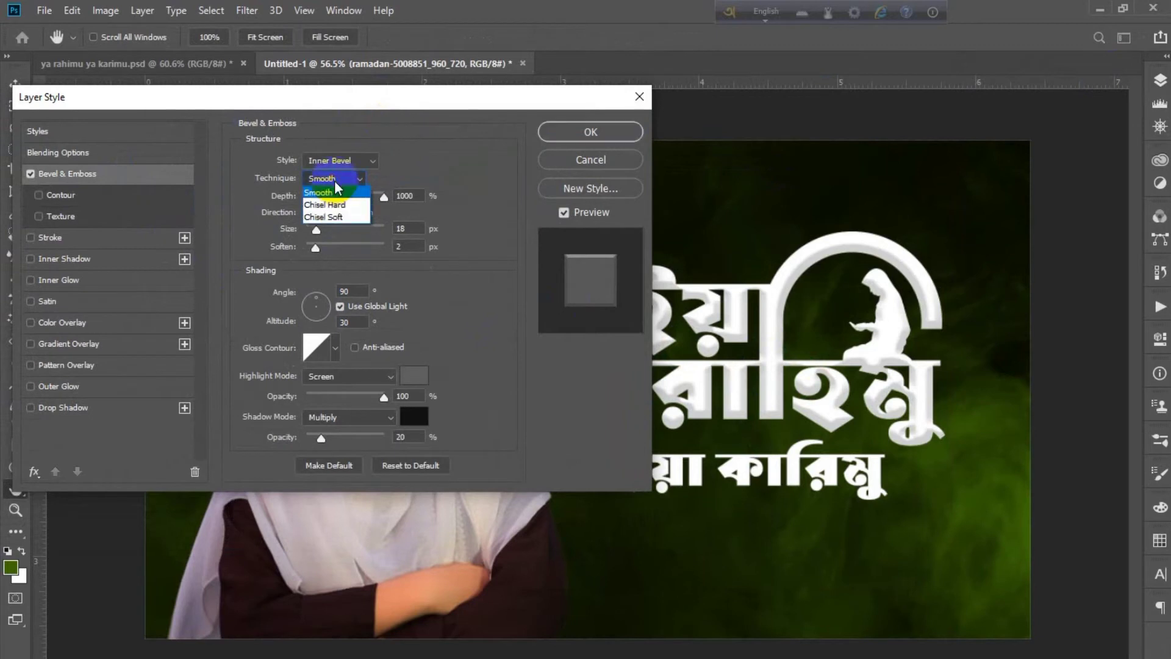
{"action": "left_click", "coordinate": [325, 204]}
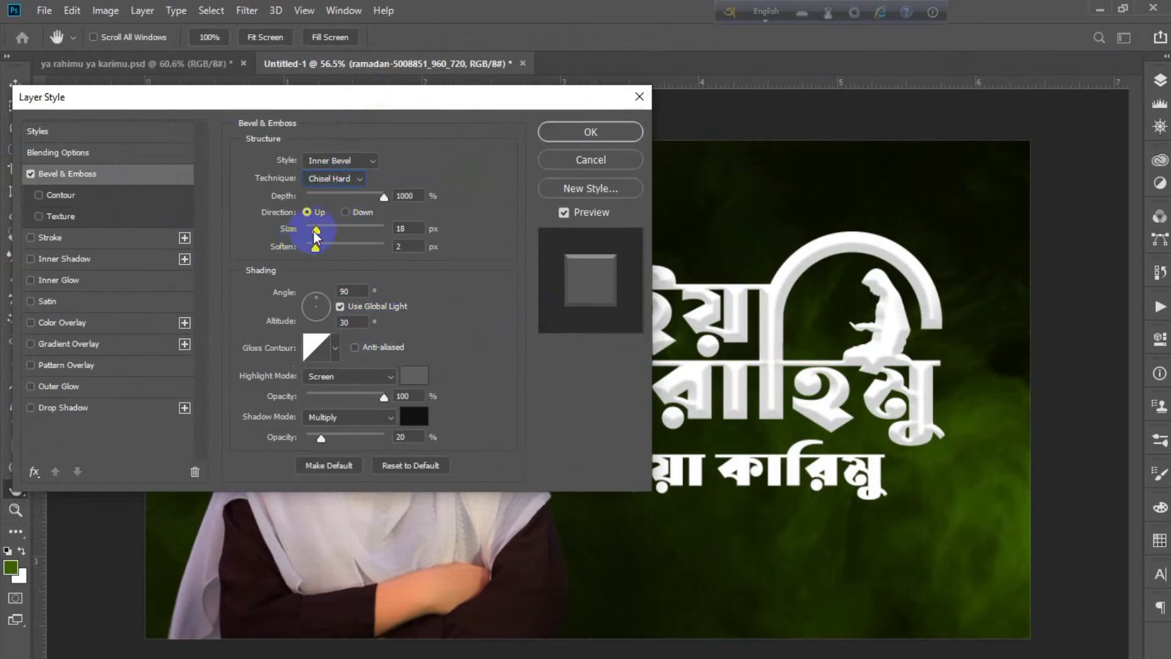
{"action": "left_click_drag", "start_coordinate": [315, 232], "coordinate": [322, 233]}
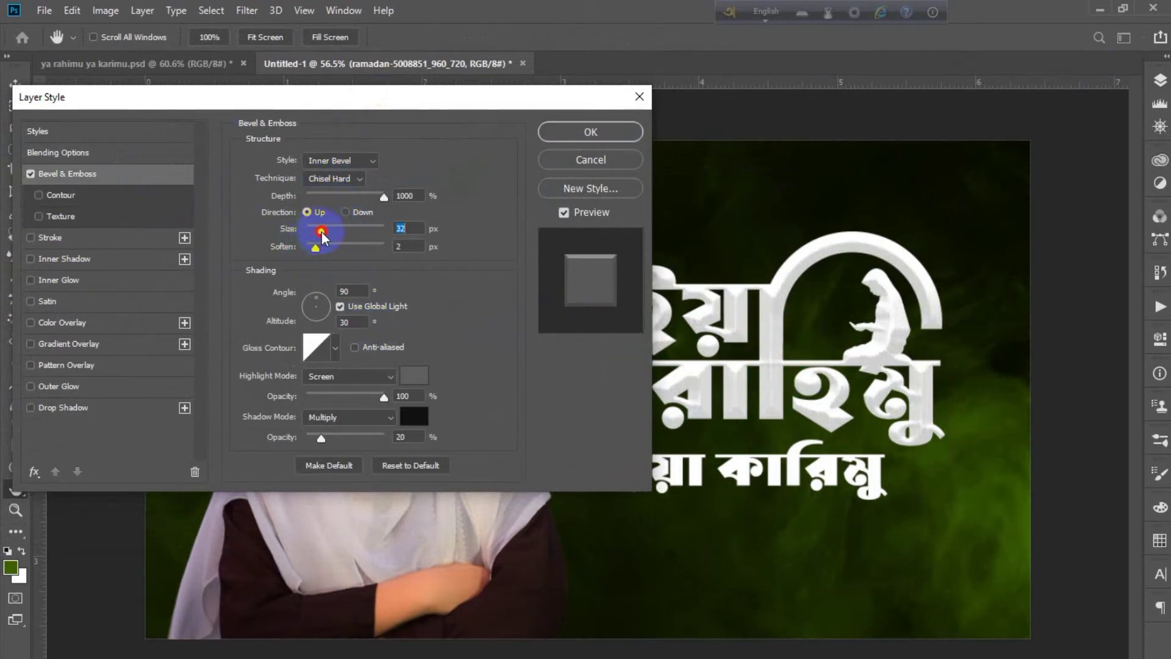
{"action": "mouse_move", "coordinate": [322, 232]}
{"action": "left_mouse_down"}
{"action": "mouse_move", "coordinate": [314, 243]}
{"action": "mouse_move", "coordinate": [332, 249]}
{"action": "left_mouse_up"}
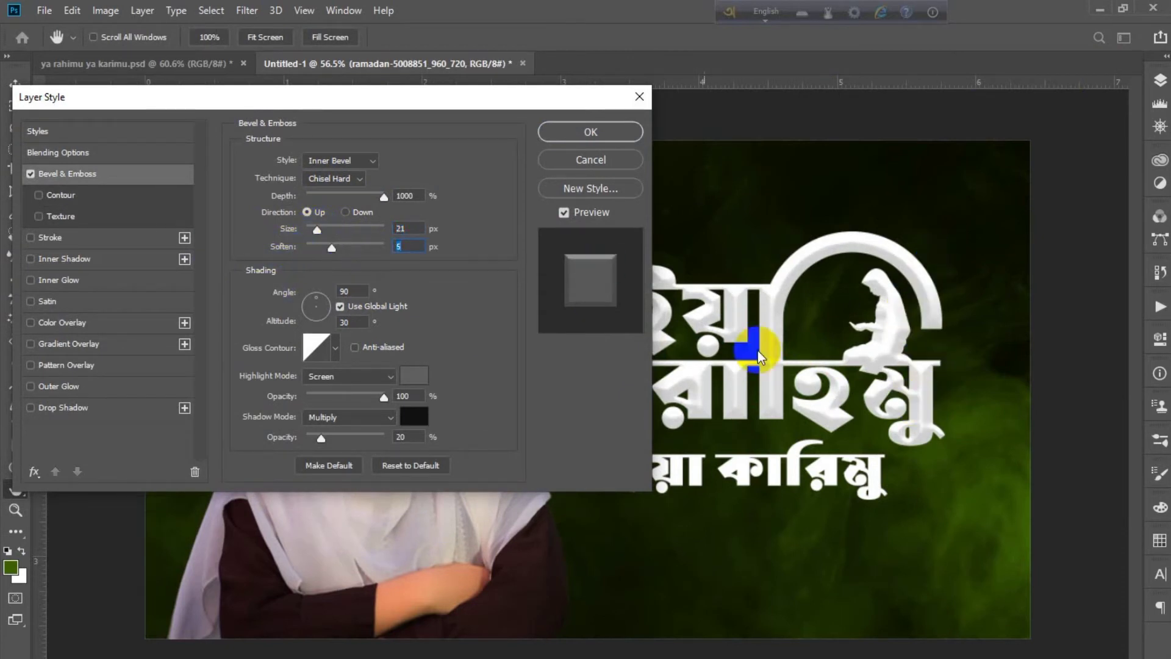
Step: Add a Gradient Overlay and save the current gradient as a new preset
{"action": "left_click", "coordinate": [69, 343]}
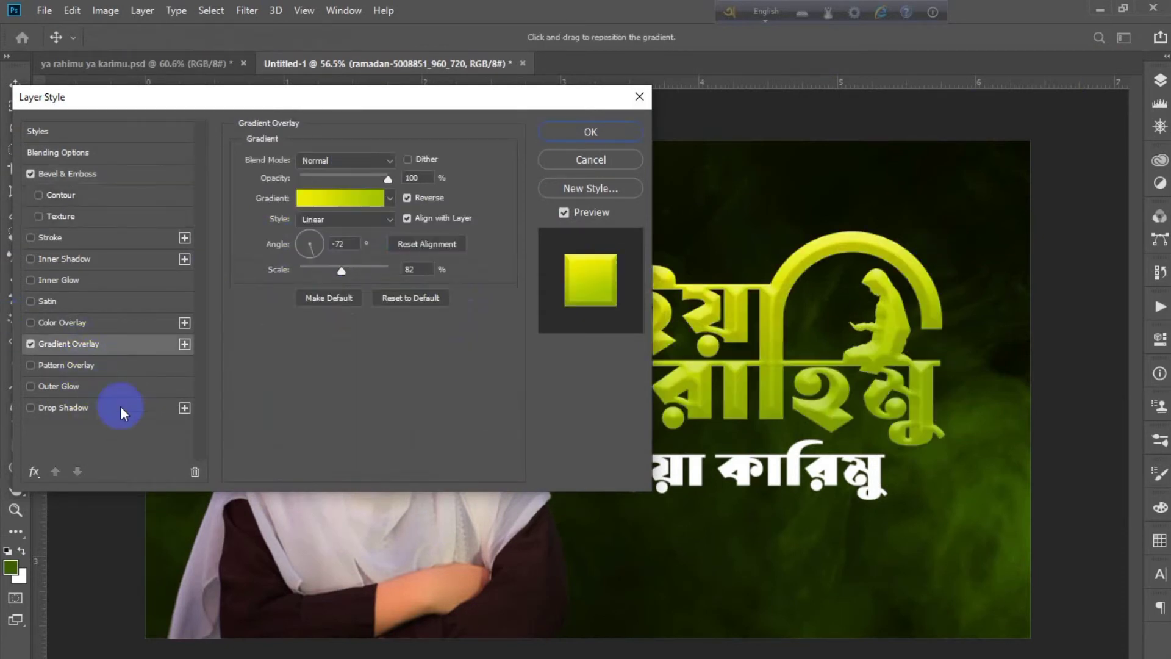
{"action": "left_click", "coordinate": [378, 202]}
{"action": "scroll", "coordinate": [207, 195], "scroll_direction": "down", "scroll_amount": 2}
{"action": "scroll", "coordinate": [208, 213], "scroll_direction": "down", "scroll_amount": 3}
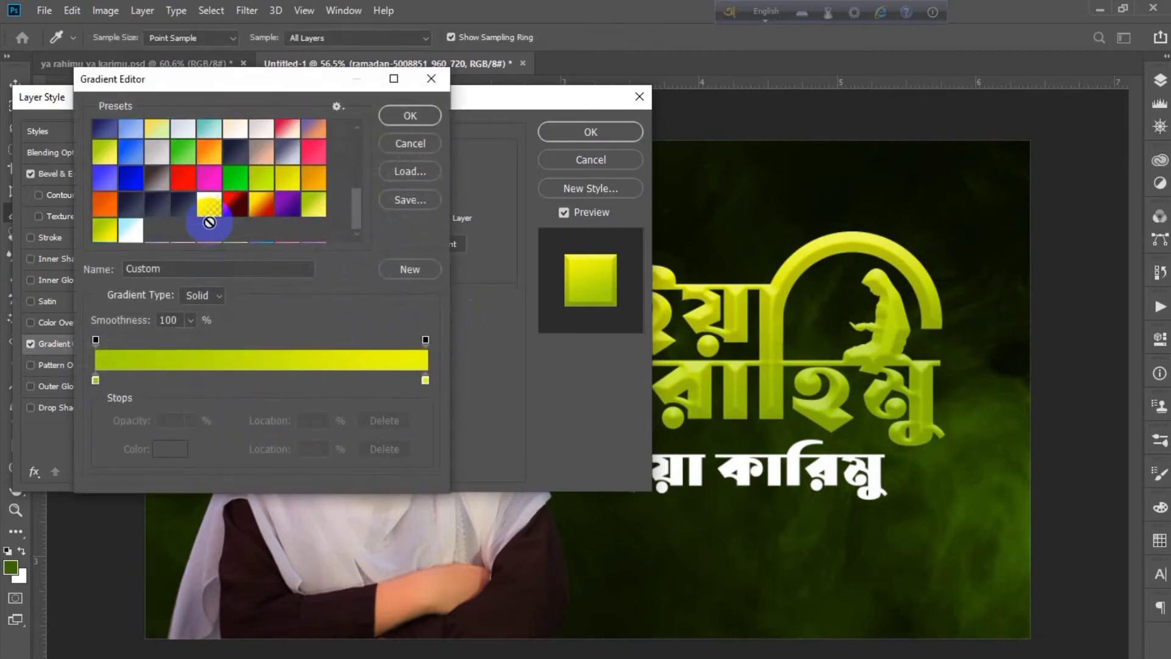
{"action": "double_click", "coordinate": [112, 239]}
{"action": "key", "text": "Return"}
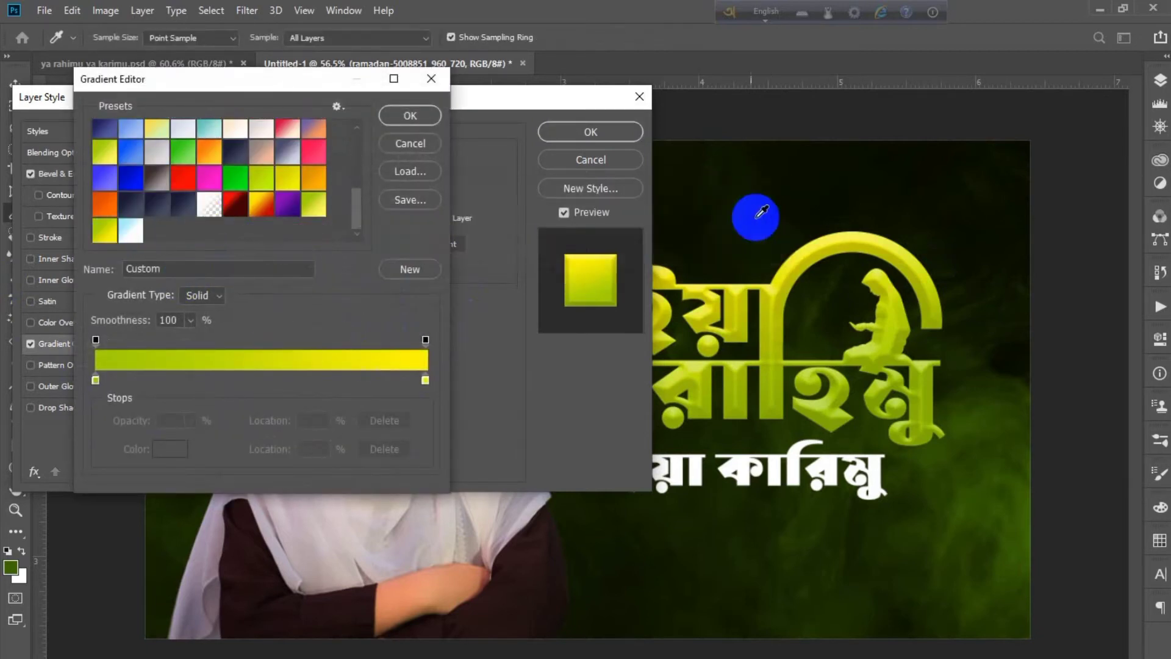
Step: Set the gradient stops to yellow fffc00 and green a1d302 and apply the style
{"action": "left_click", "coordinate": [425, 381]}
{"action": "left_click", "coordinate": [169, 449]}
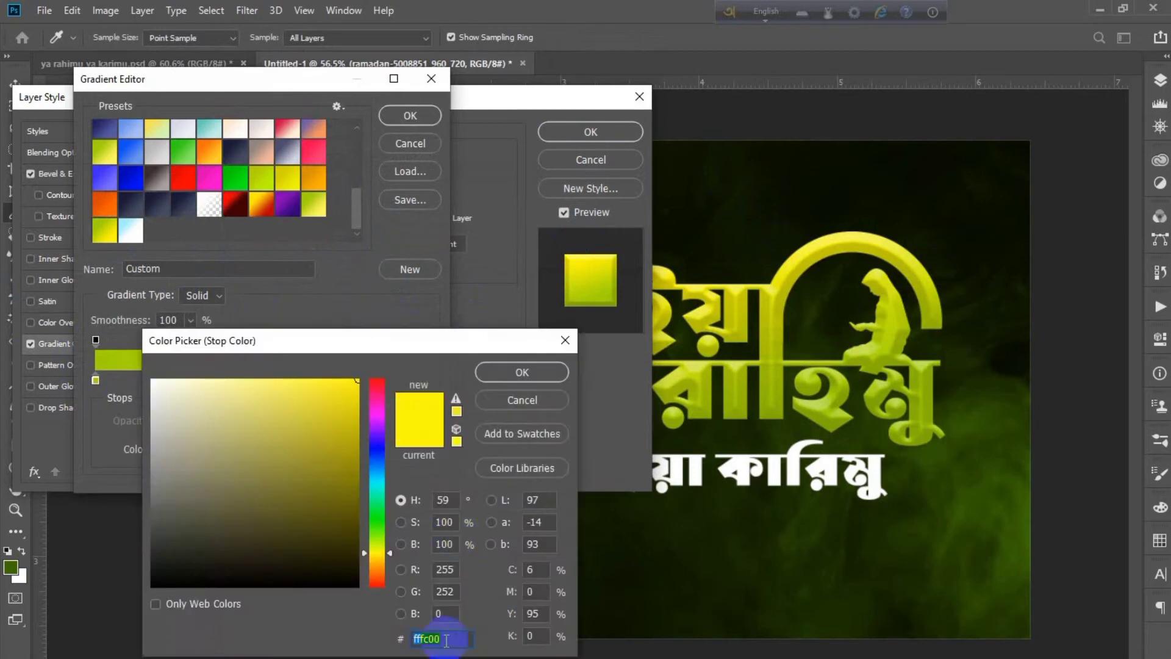
{"action": "left_click", "coordinate": [522, 372]}
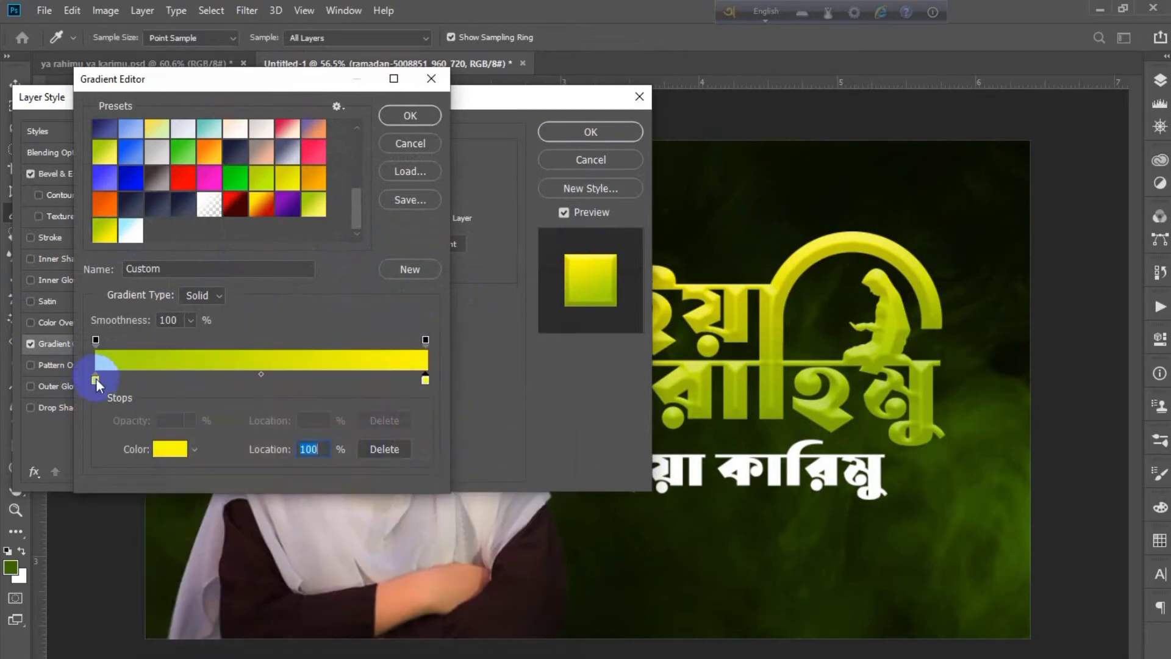
{"action": "left_click", "coordinate": [170, 452]}
{"action": "left_click", "coordinate": [522, 371]}
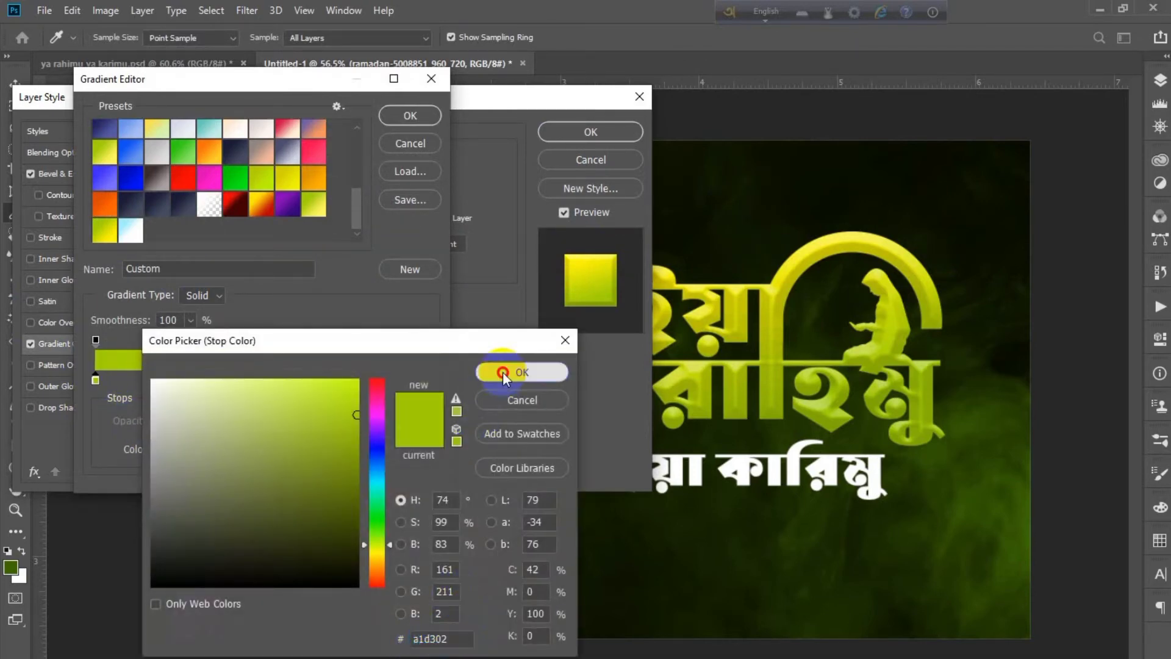
{"action": "left_click", "coordinate": [410, 115]}
{"action": "left_click", "coordinate": [590, 132]}
{"action": "left_click", "coordinate": [85, 192]}
{"action": "left_click", "coordinate": [740, 347]}
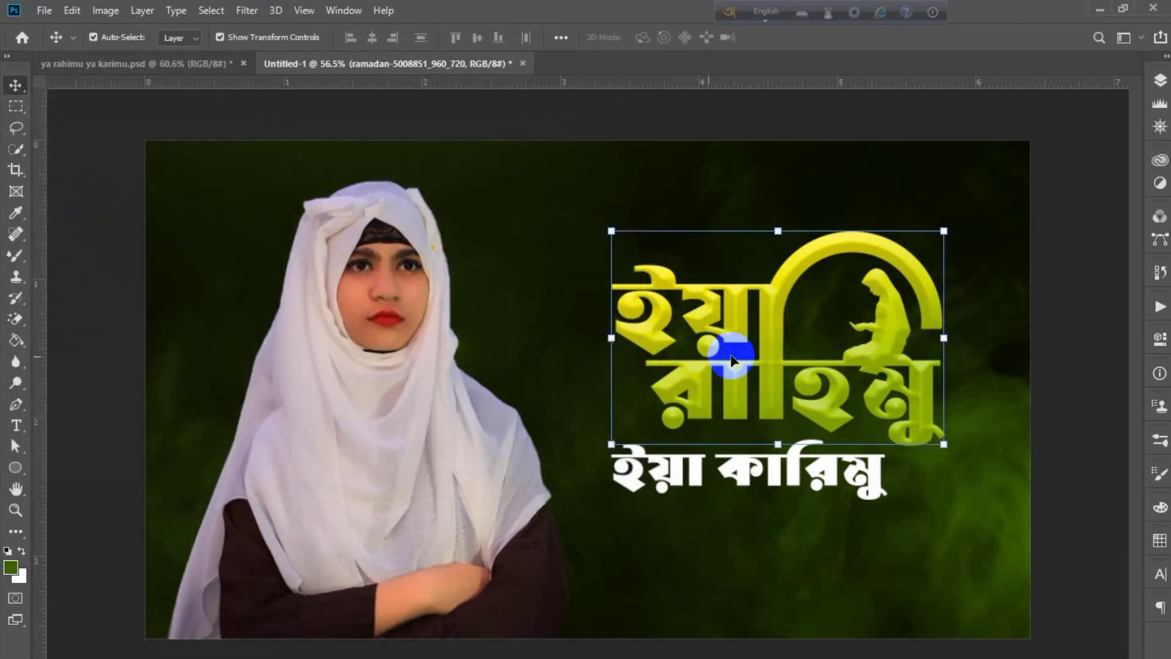
{"action": "left_click", "coordinate": [1160, 80]}
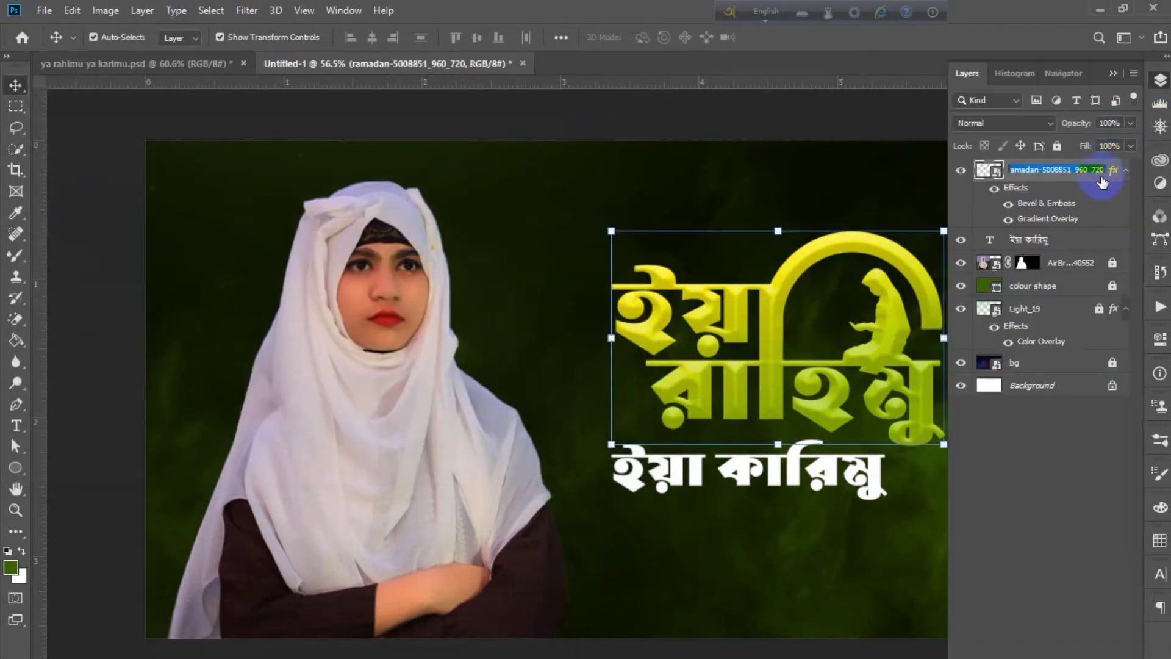
{"action": "type", "text": "01"}
Step: Name the title layer 01 and add a 100% drop shadow: 144°, 10 px distance, 8 px size
{"action": "key", "text": "Return"}
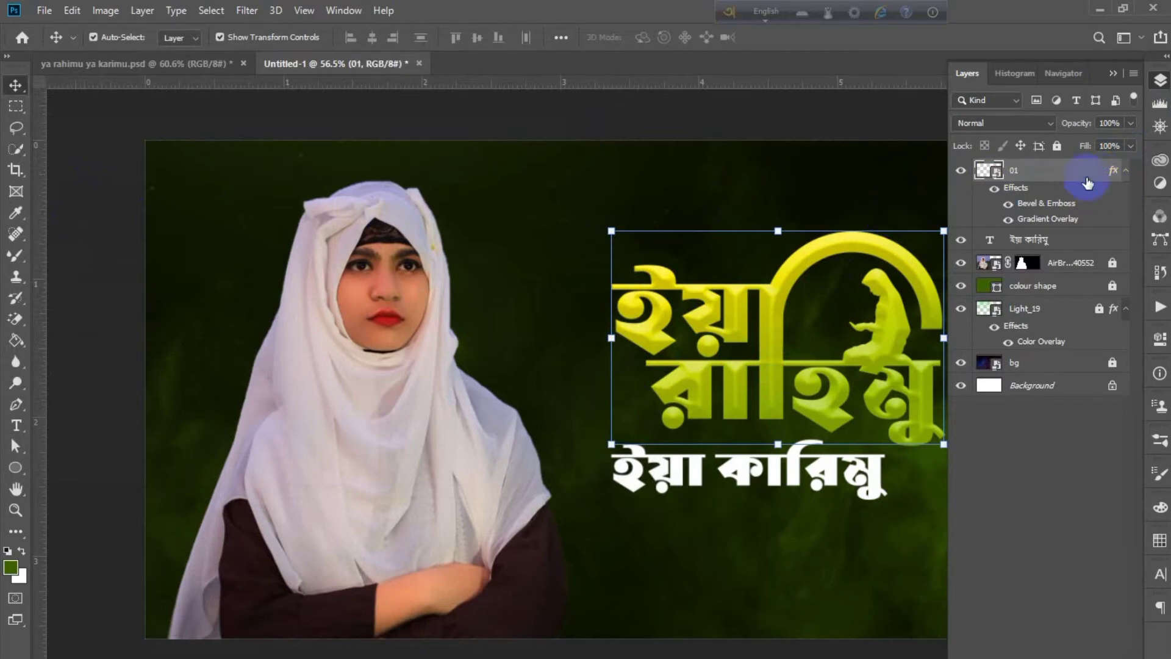
{"action": "double_click", "coordinate": [1056, 177]}
{"action": "left_click", "coordinate": [67, 407]}
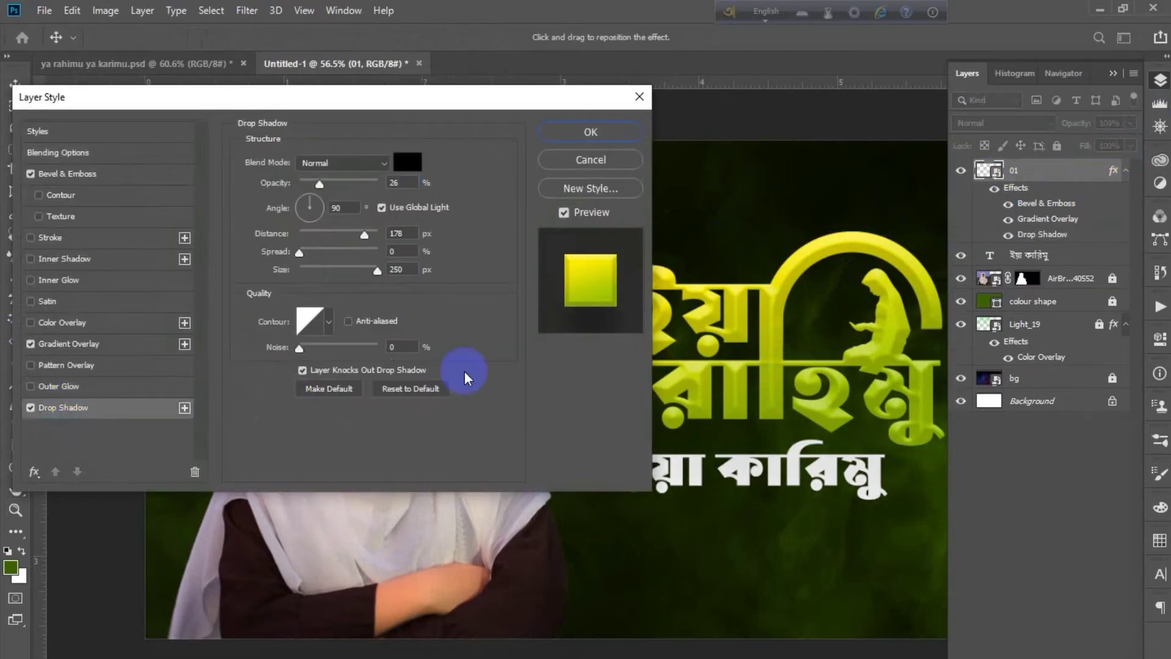
{"action": "left_click_drag", "start_coordinate": [385, 270], "coordinate": [305, 270]}
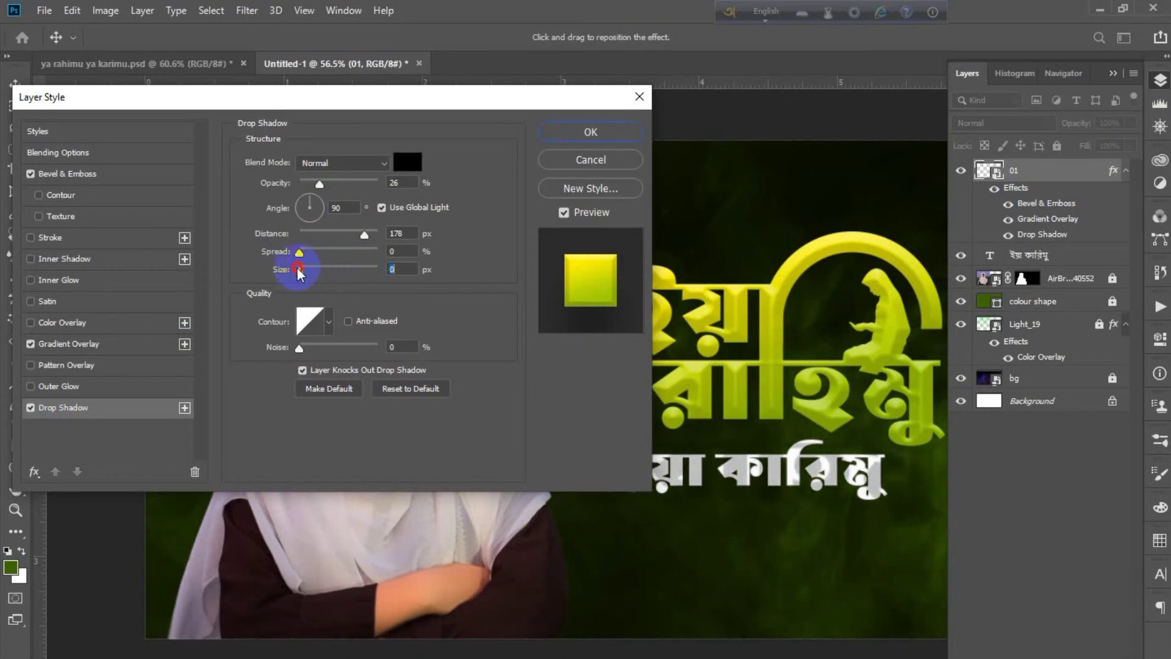
{"action": "left_click_drag", "start_coordinate": [364, 234], "coordinate": [311, 233]}
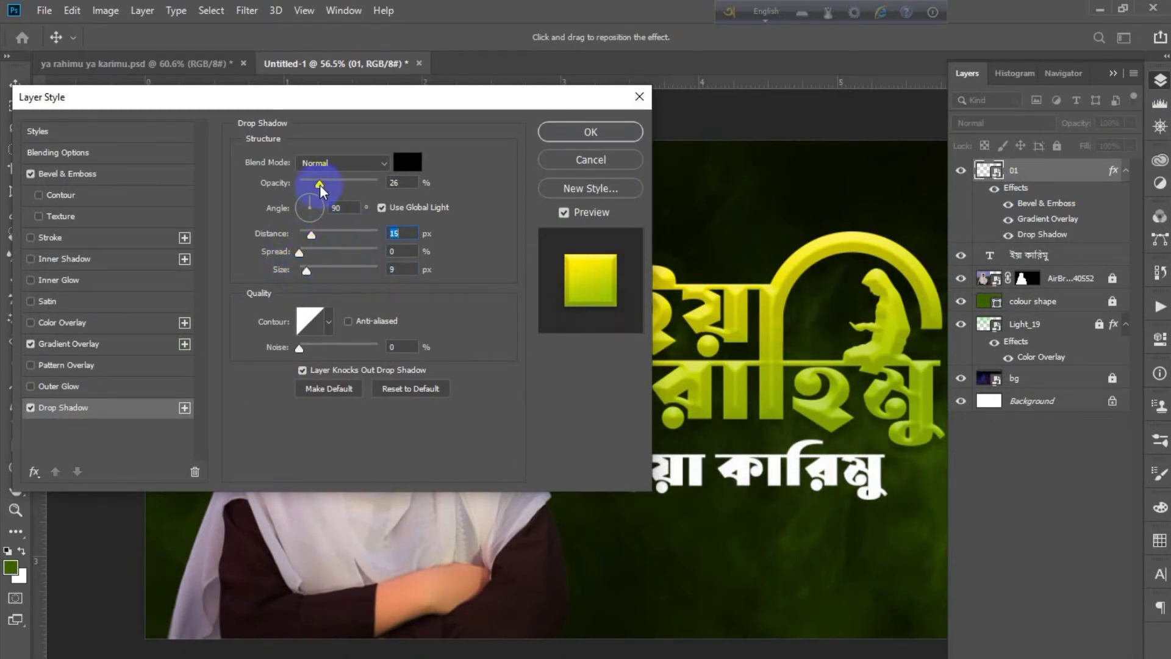
{"action": "mouse_move", "coordinate": [314, 193]}
{"action": "left_mouse_down"}
{"action": "mouse_move", "coordinate": [327, 197]}
{"action": "mouse_move", "coordinate": [290, 203]}
{"action": "mouse_move", "coordinate": [391, 188]}
{"action": "left_mouse_up"}
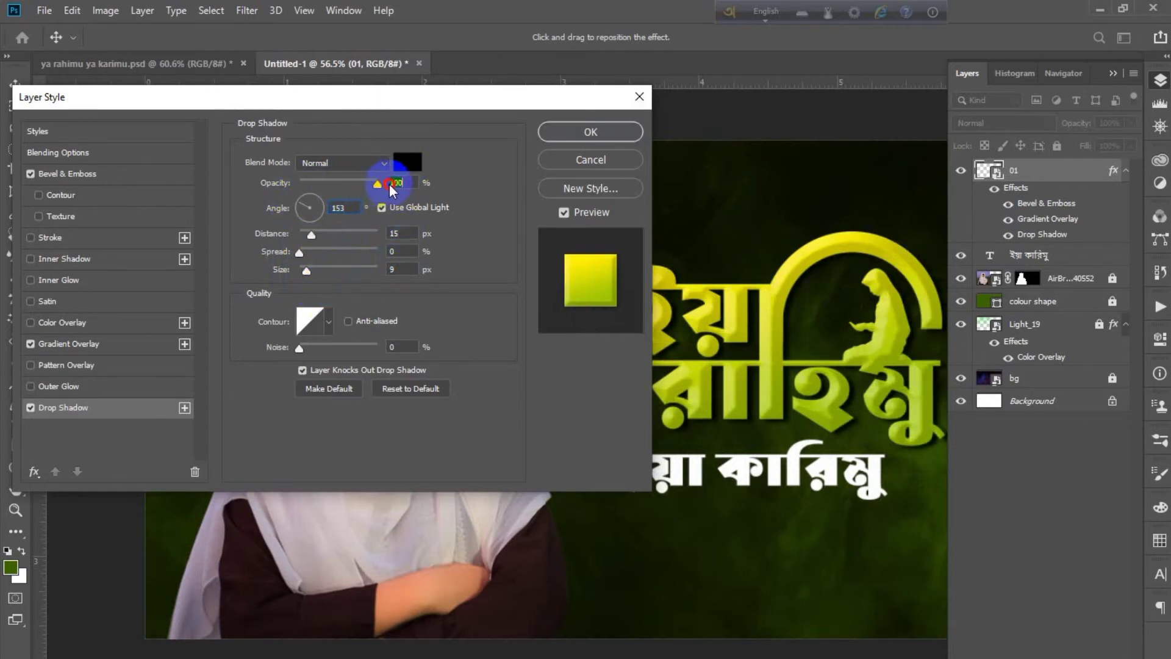
{"action": "left_click_drag", "start_coordinate": [312, 234], "coordinate": [311, 277]}
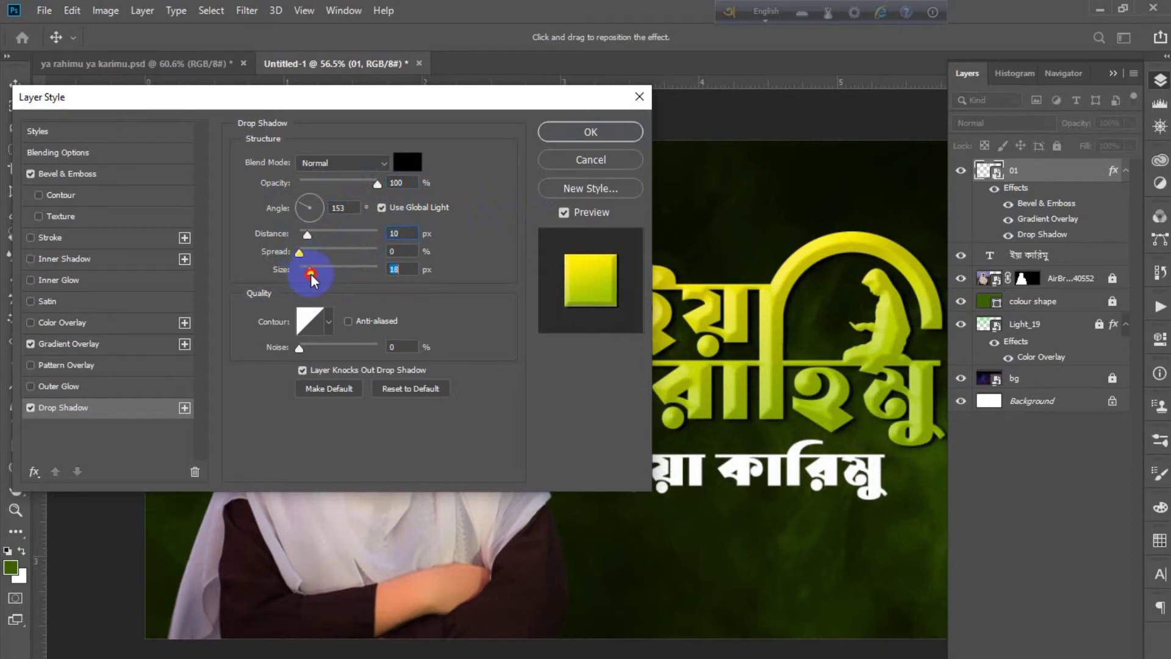
{"action": "left_click", "coordinate": [301, 201]}
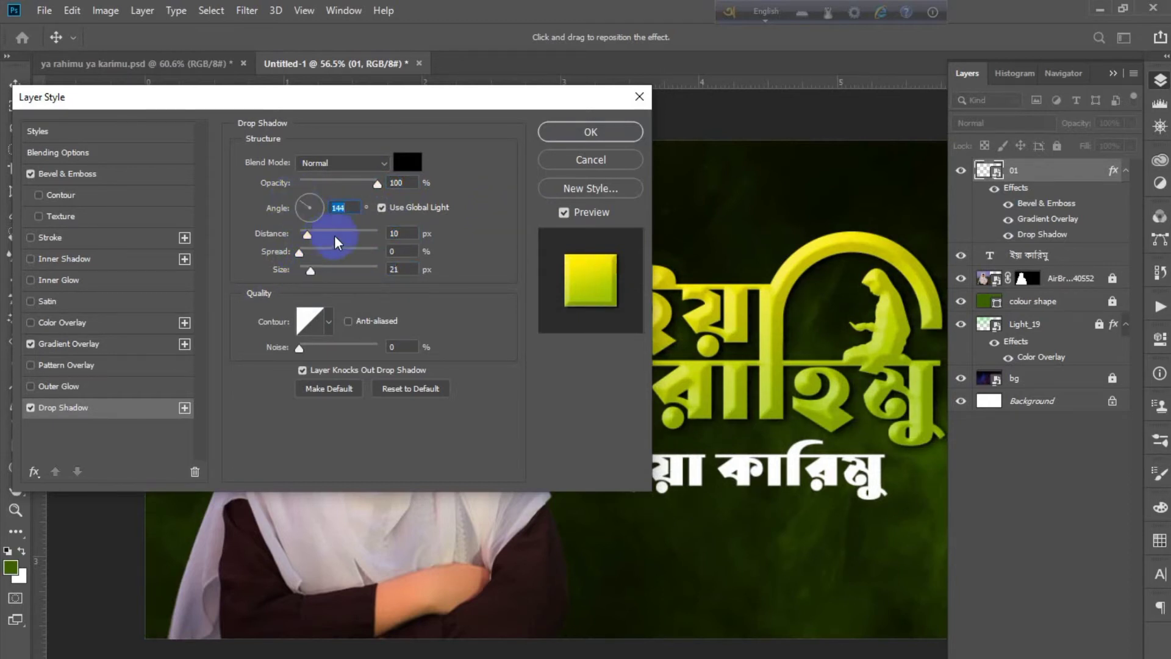
{"action": "left_click_drag", "start_coordinate": [311, 270], "coordinate": [314, 271]}
{"action": "left_click", "coordinate": [307, 235]}
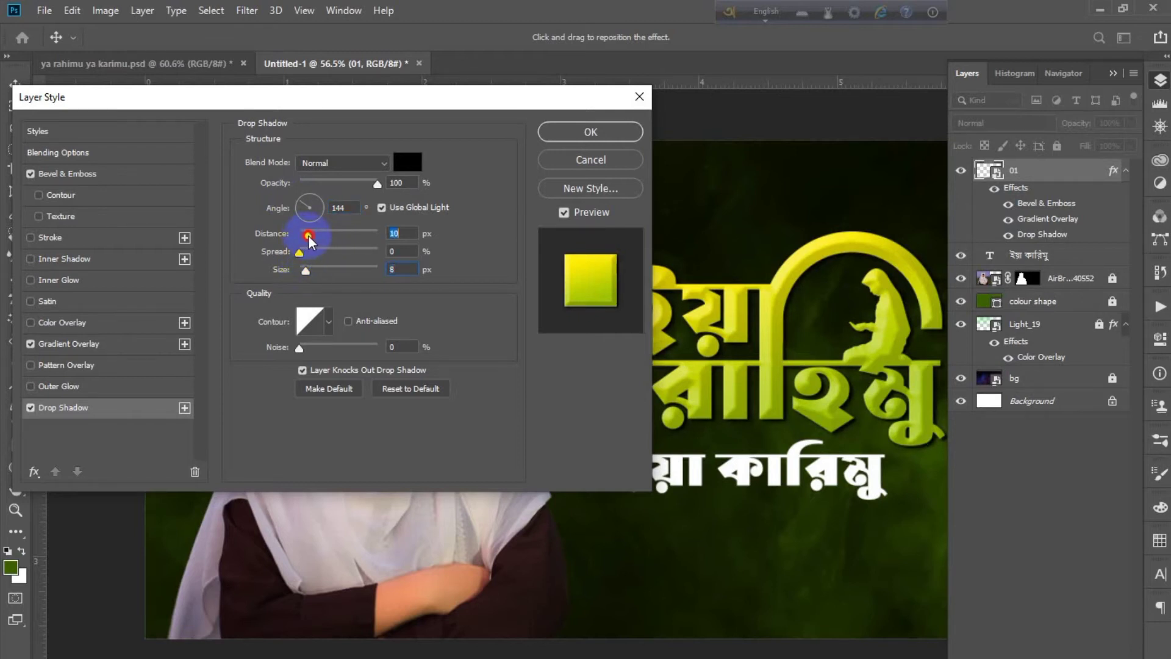
Step: Copy layer 01's effects and paste them onto the ইয়া কারিমু subtitle
{"action": "left_click", "coordinate": [591, 132]}
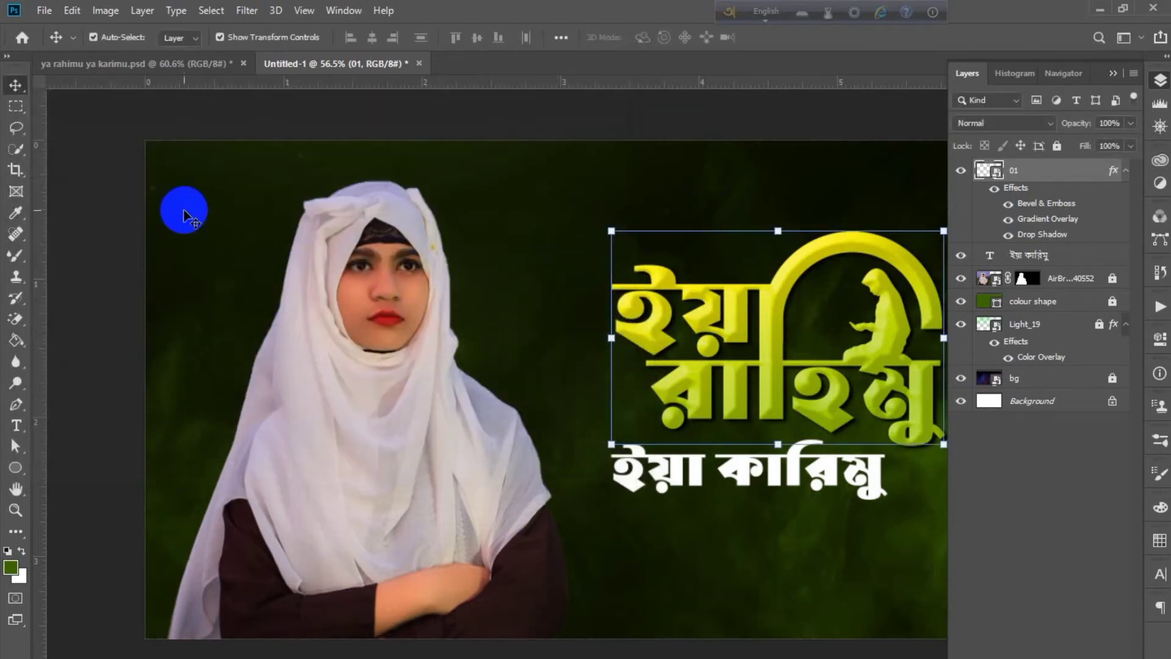
{"action": "right_click", "coordinate": [1055, 178]}
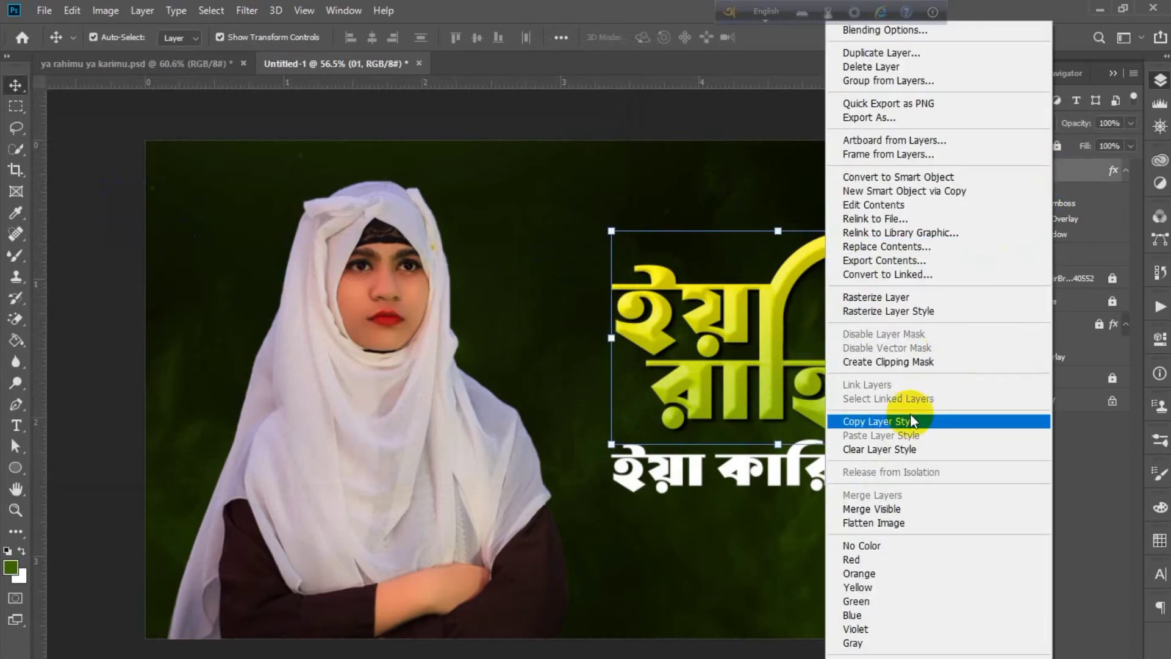
{"action": "left_click", "coordinate": [879, 421]}
{"action": "right_click", "coordinate": [1062, 259]}
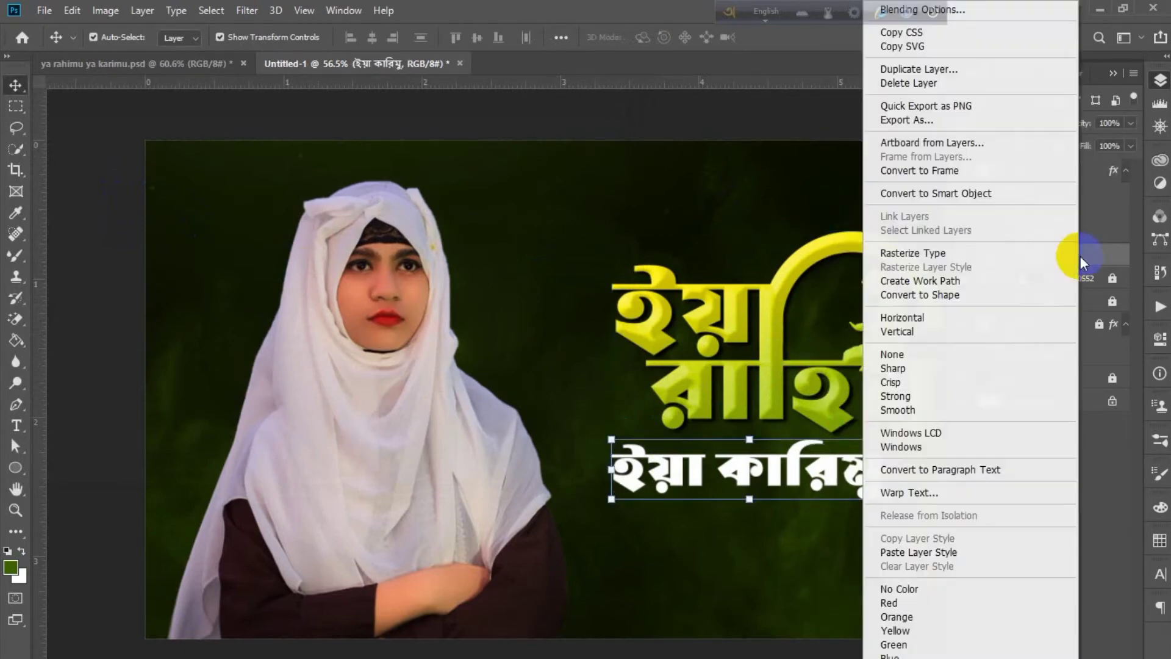
{"action": "left_click", "coordinate": [899, 554]}
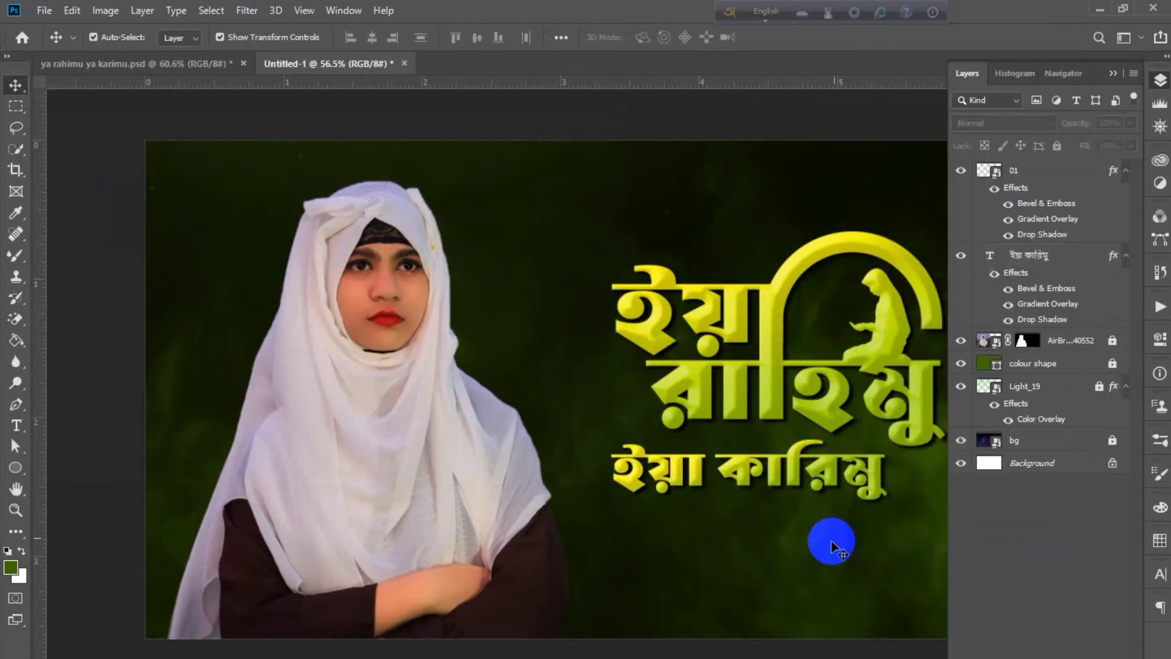
Step: Shorten the subtitle's drop shadow distance to 4 px
{"action": "double_click", "coordinate": [1046, 320]}
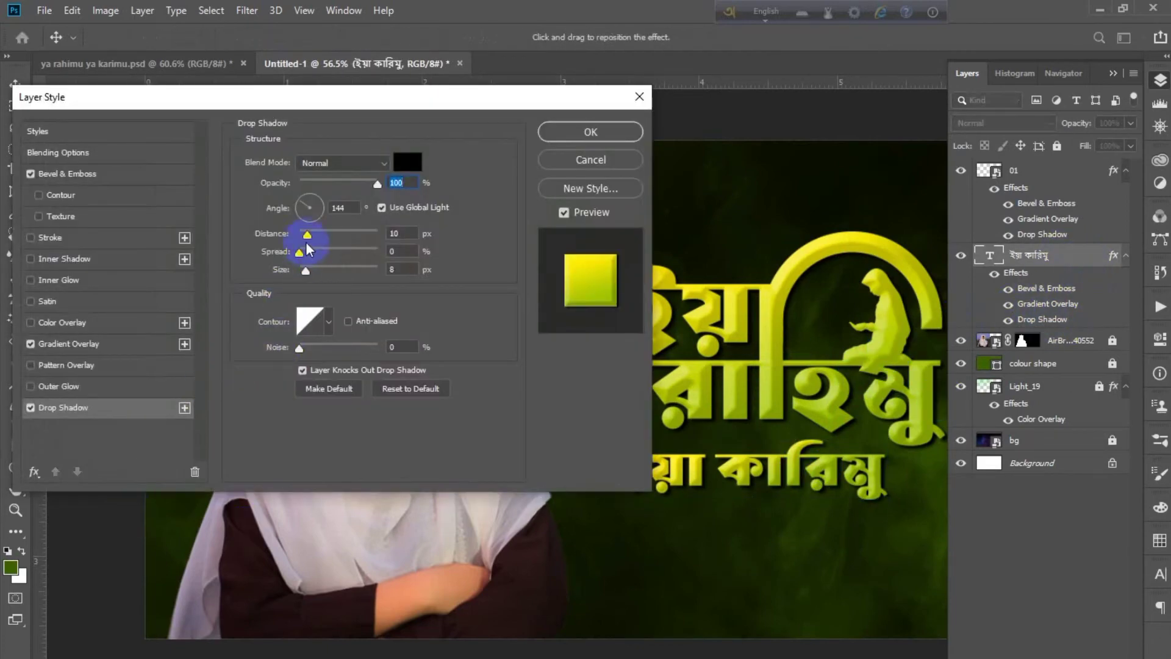
{"action": "mouse_move", "coordinate": [308, 235]}
{"action": "left_mouse_down"}
{"action": "mouse_move", "coordinate": [301, 271]}
{"action": "mouse_move", "coordinate": [304, 235]}
{"action": "left_mouse_up"}
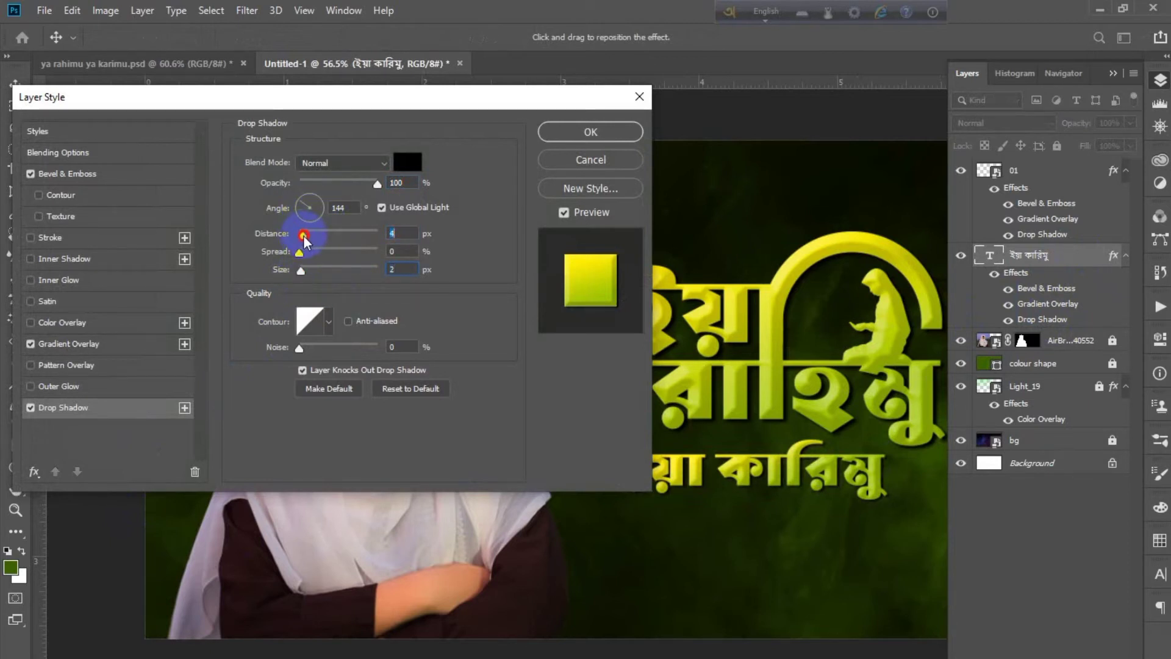
{"action": "left_click", "coordinate": [589, 132]}
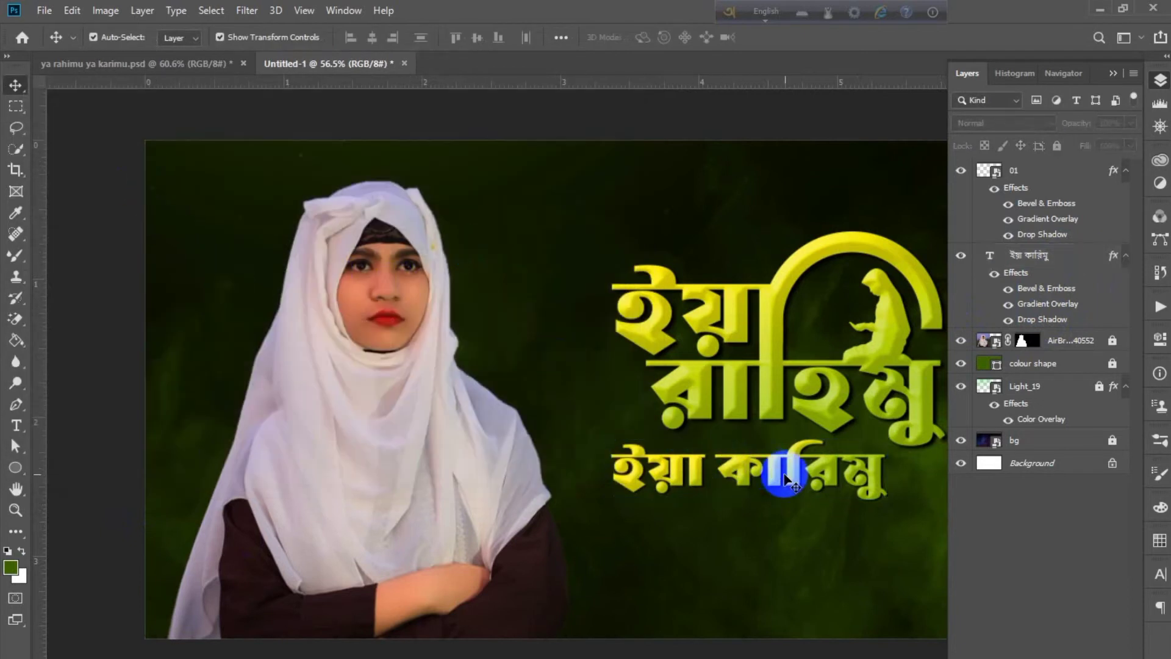
Step: Position the ইয়া কারিমু subtitle snugly beneath the title
{"action": "left_click_drag", "start_coordinate": [785, 481], "coordinate": [793, 457]}
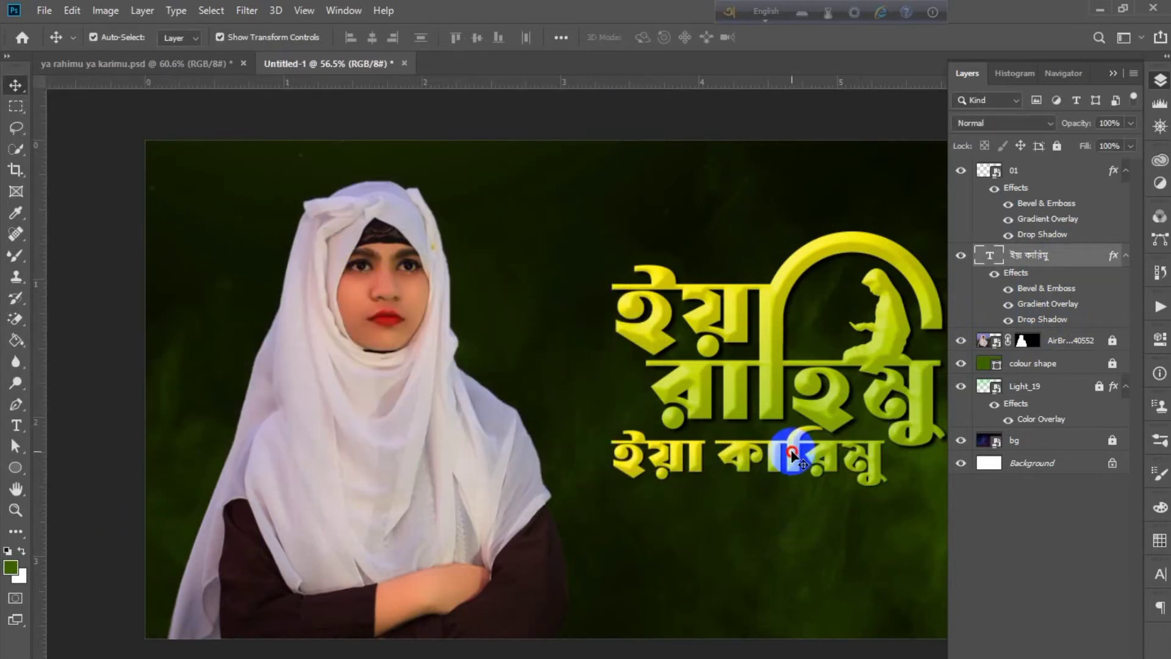
{"action": "left_click_drag", "start_coordinate": [589, 452], "coordinate": [659, 449]}
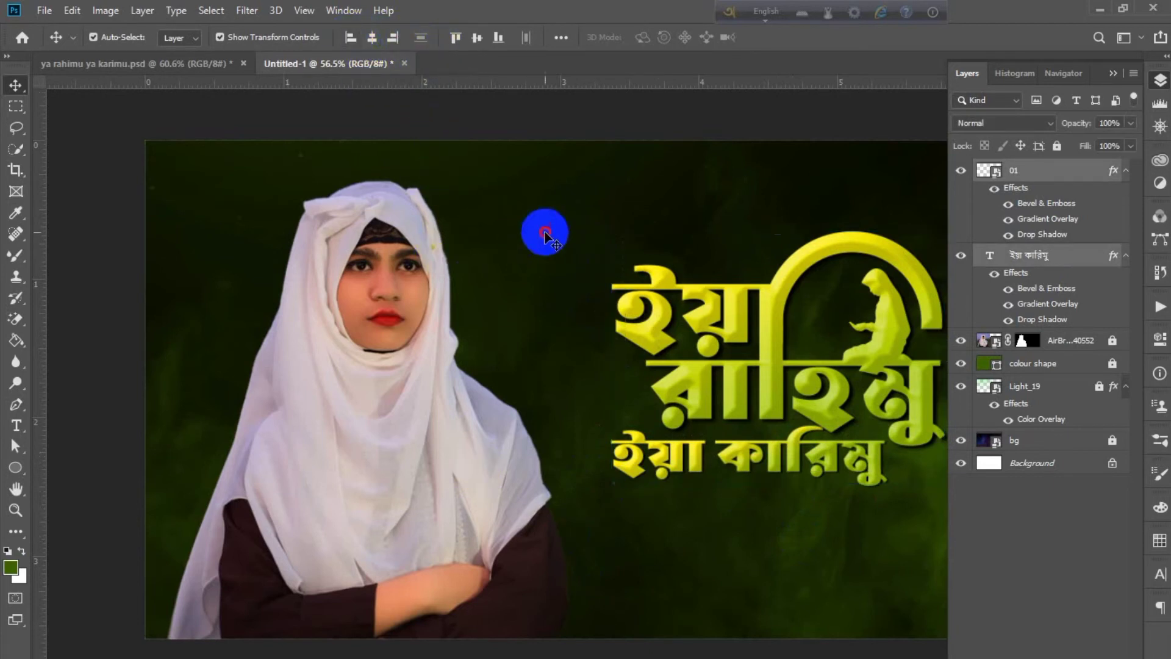
{"action": "left_click", "coordinate": [791, 462]}
{"action": "key", "text": "Down"}
{"action": "key", "text": "Down"}
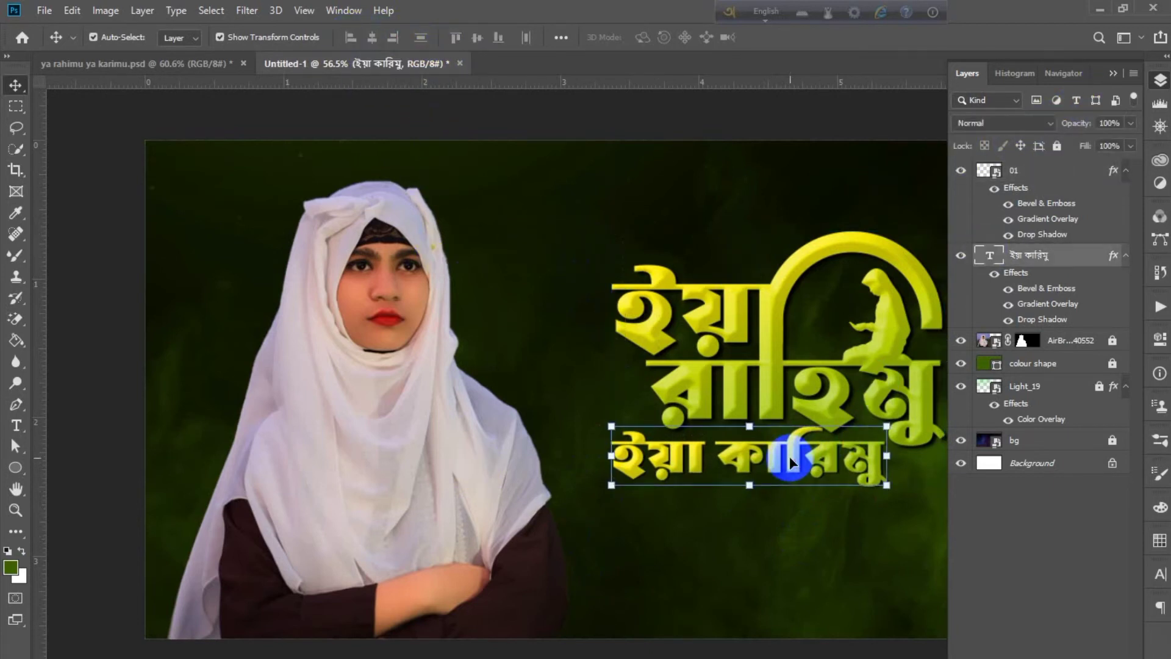
{"action": "key", "text": "Down"}
{"action": "key", "text": "Down"}
{"action": "key", "text": "Down"}
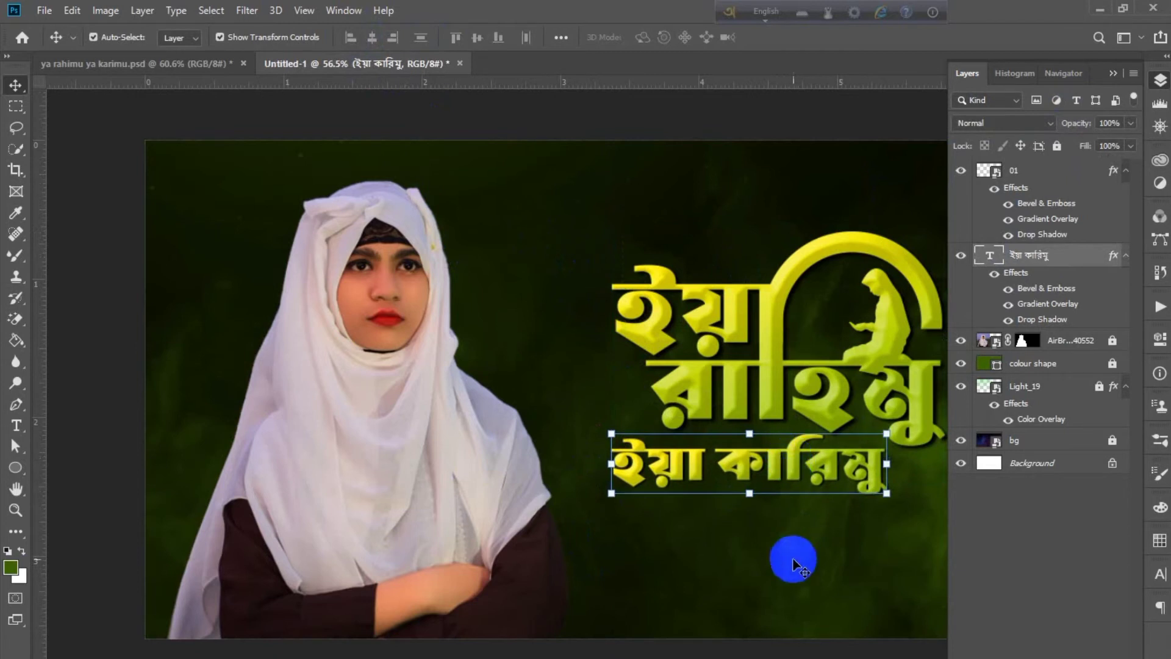
{"action": "left_click", "coordinate": [792, 558]}
Step: Shrink the title block slightly, shift it right, then view the reference poster
{"action": "left_click", "coordinate": [1113, 73]}
{"action": "left_click", "coordinate": [740, 309]}
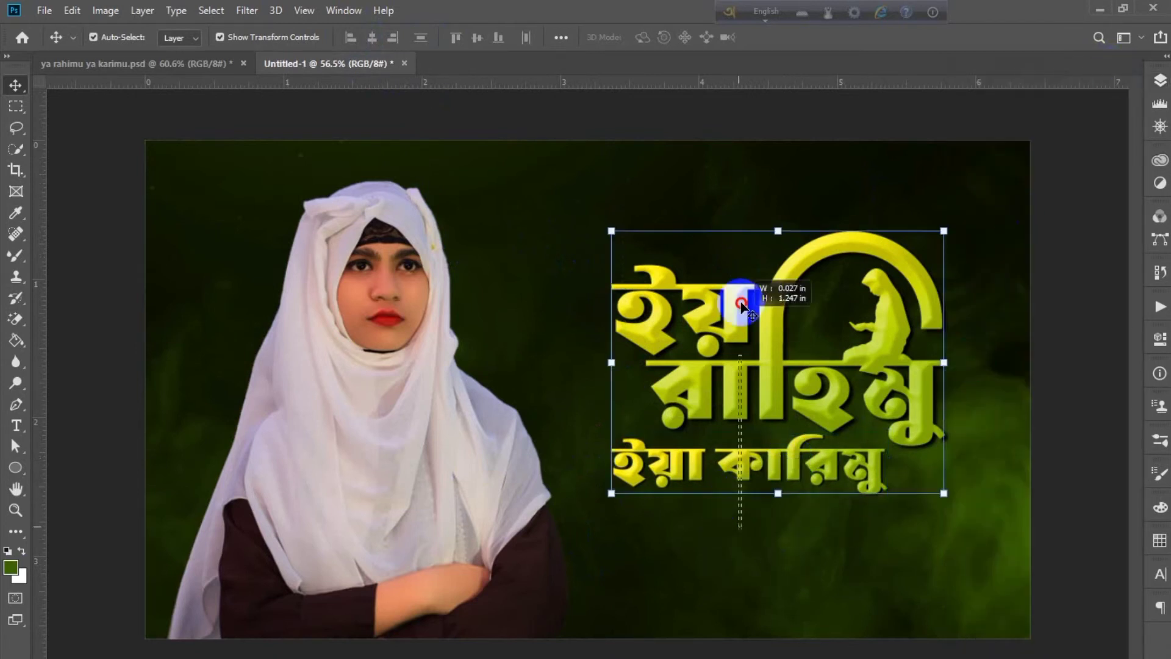
{"action": "left_click_drag", "start_coordinate": [758, 387], "coordinate": [756, 387]}
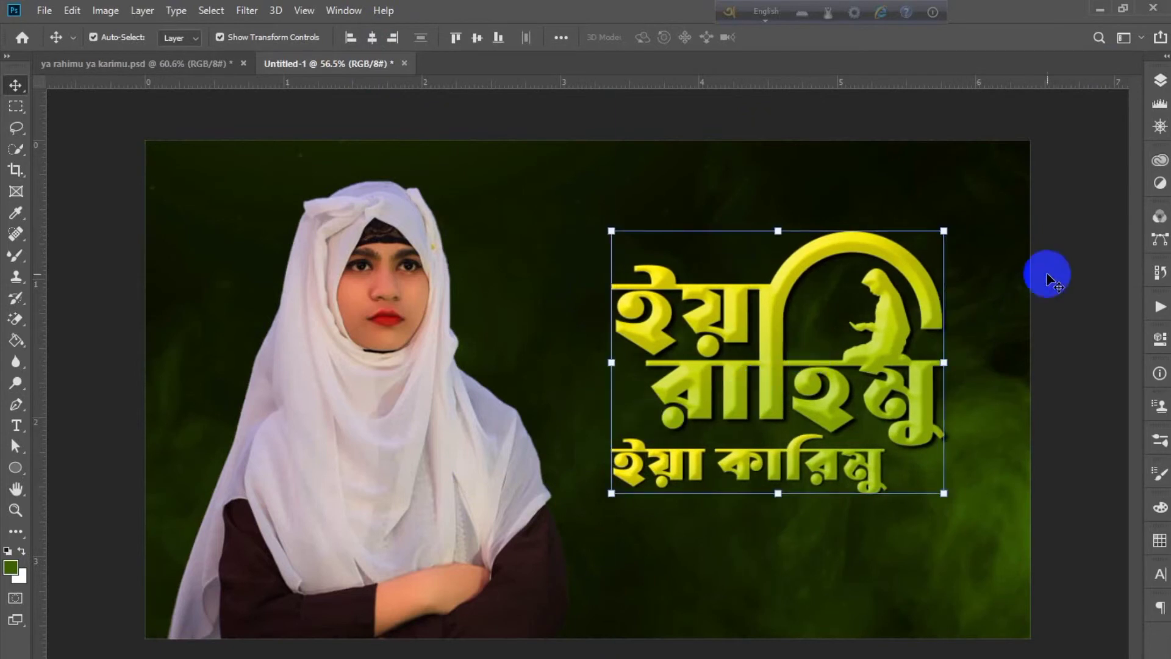
{"action": "left_click", "coordinate": [1045, 275]}
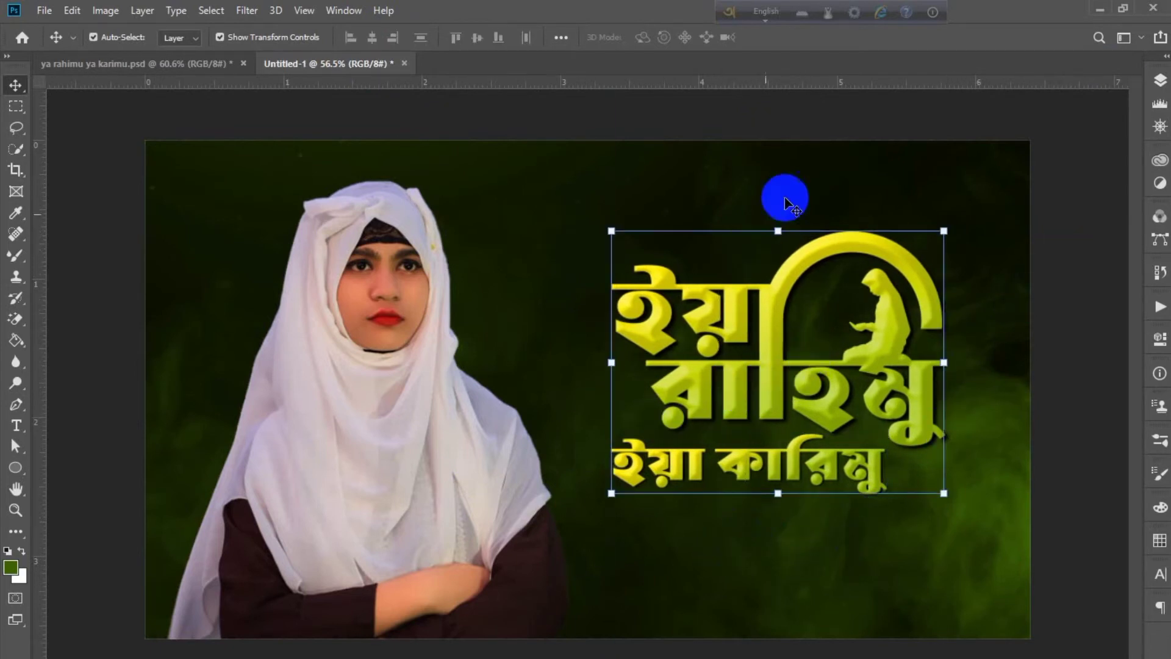
{"action": "left_click_drag", "start_coordinate": [941, 228], "coordinate": [929, 240]}
{"action": "key", "text": "Return"}
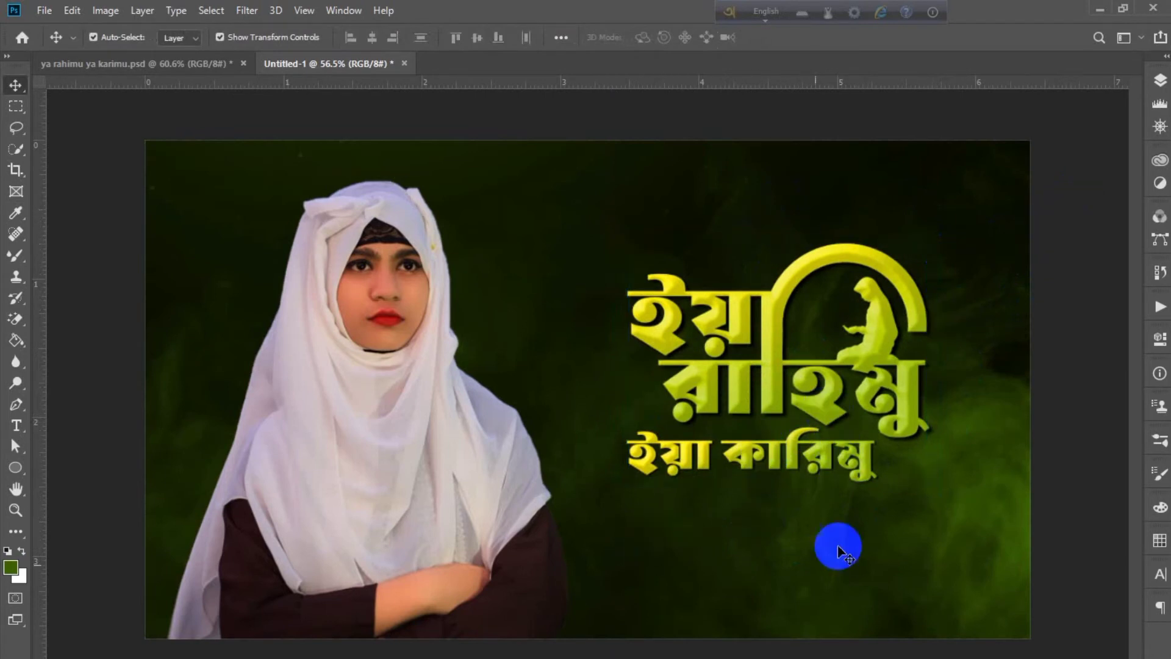
{"action": "left_click_drag", "start_coordinate": [766, 327], "coordinate": [784, 314]}
{"action": "left_click", "coordinate": [1074, 230]}
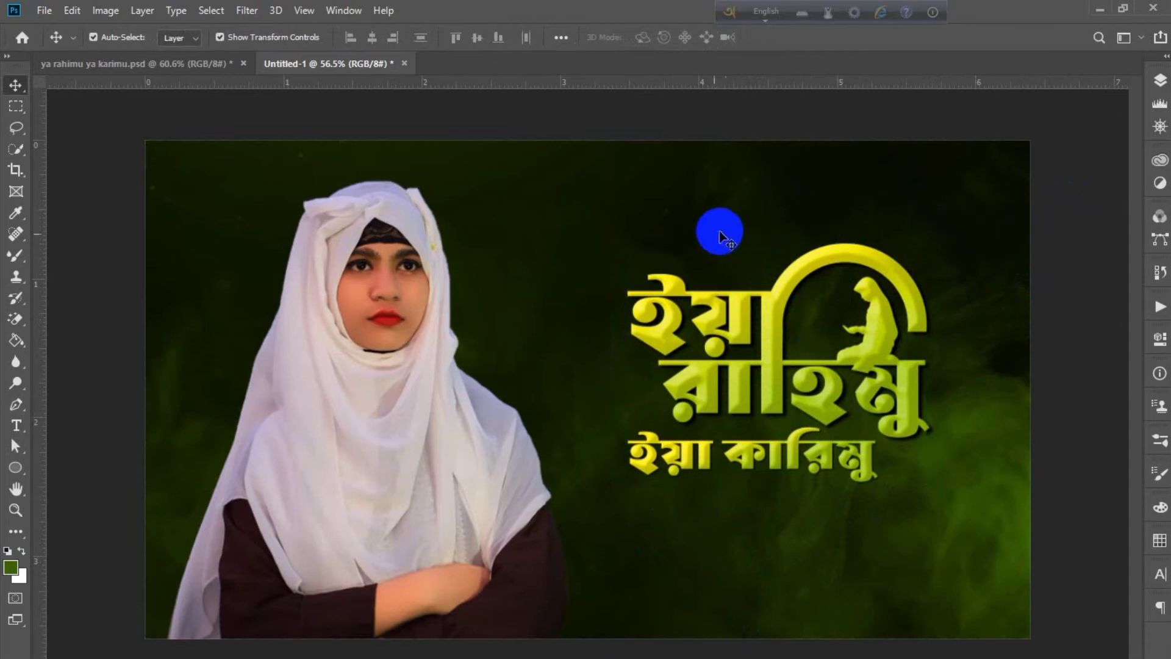
{"action": "left_click", "coordinate": [137, 63]}
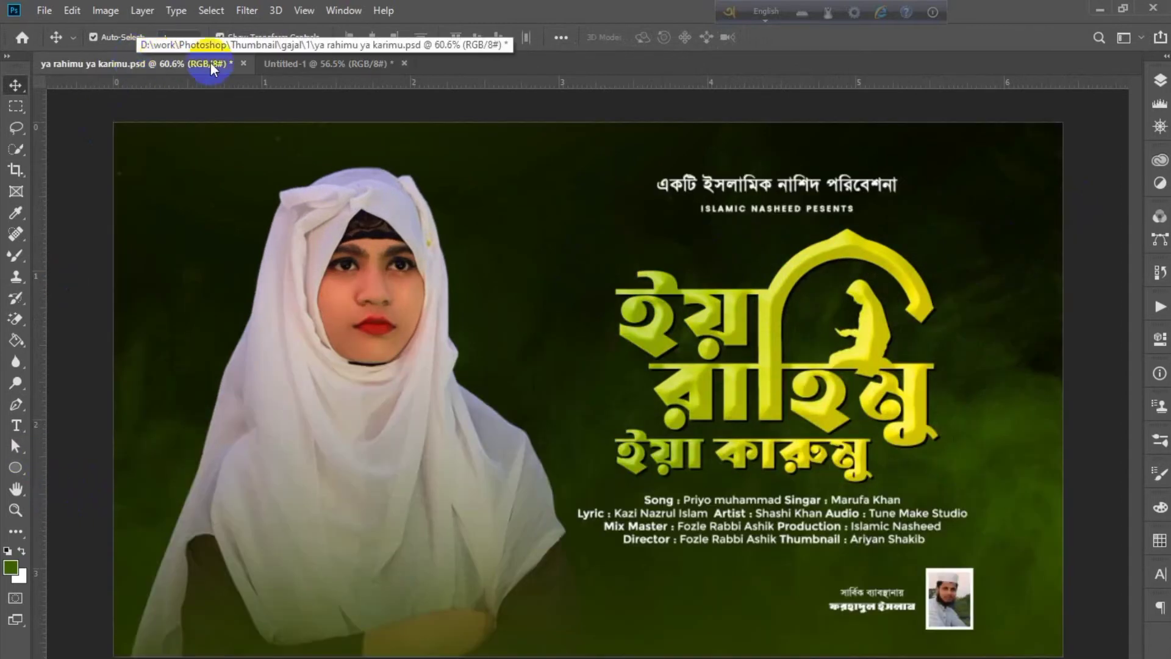
Step: In Untitled-1, add the Bangla text line একটি ইসলামিক নাশিদ পরিবেশনা above the title
{"action": "left_click", "coordinate": [341, 63]}
{"action": "left_click", "coordinate": [16, 425]}
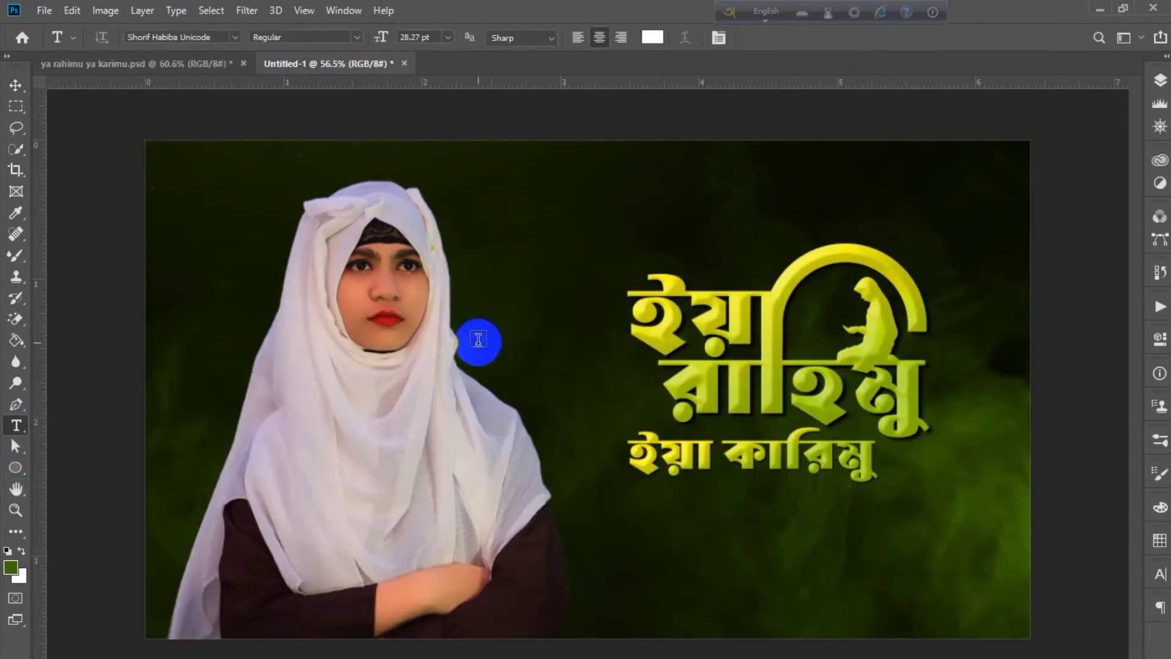
{"action": "left_click", "coordinate": [714, 202]}
{"action": "key", "text": "F12"}
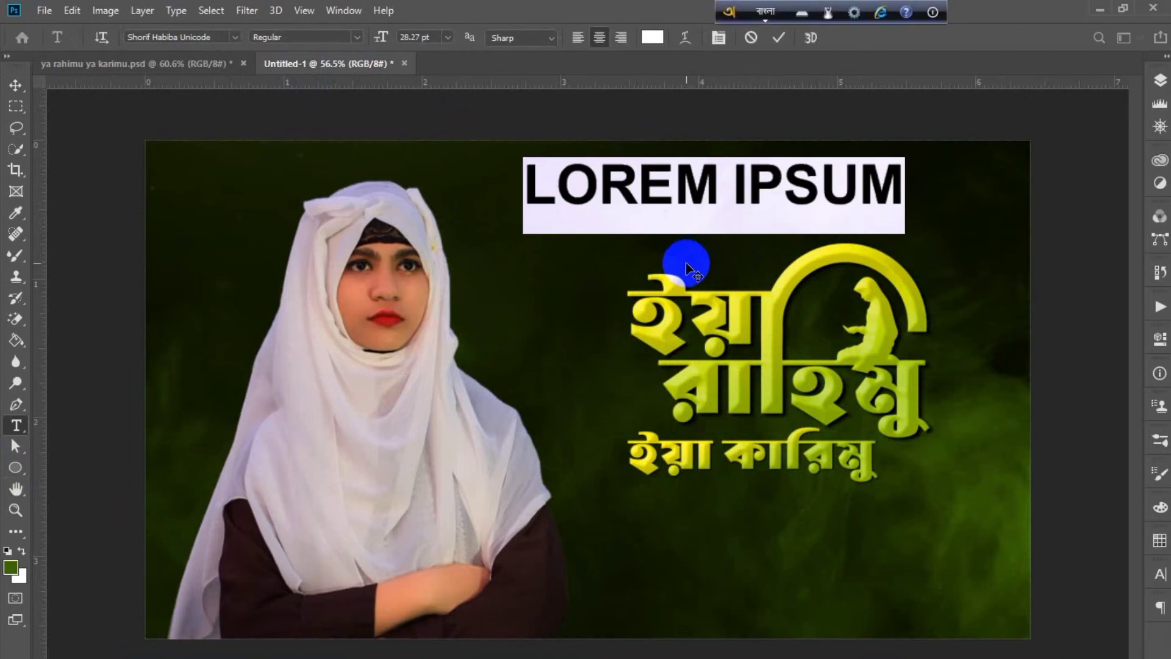
{"action": "type", "text": "ekTi"}
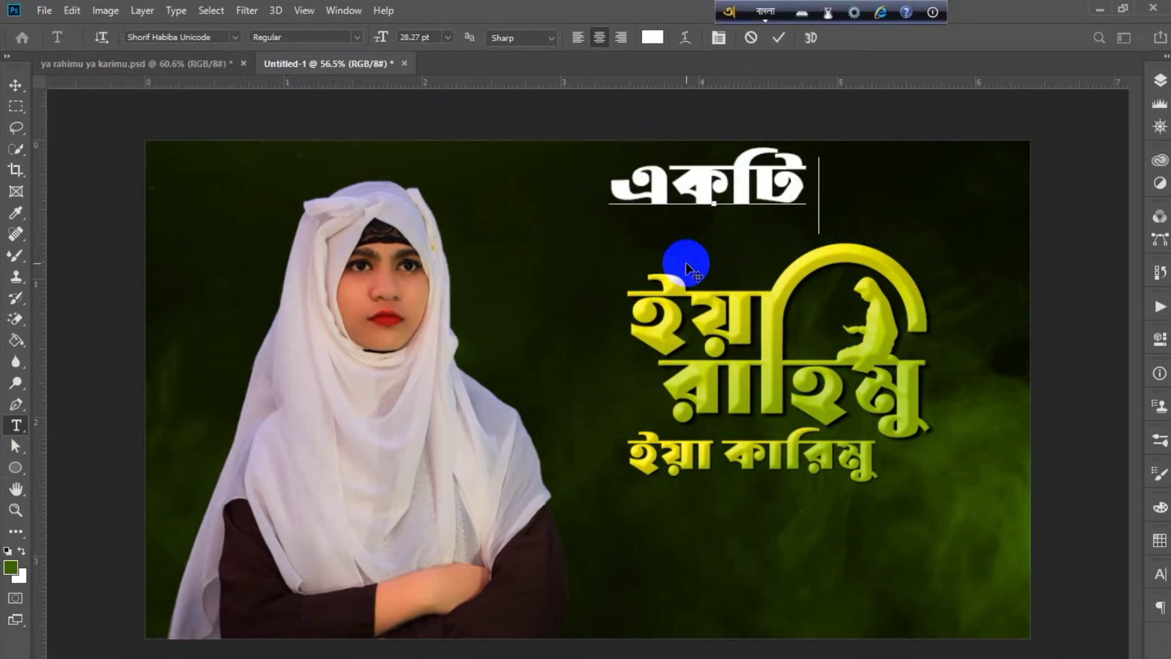
{"action": "type", "text": " islamik "}
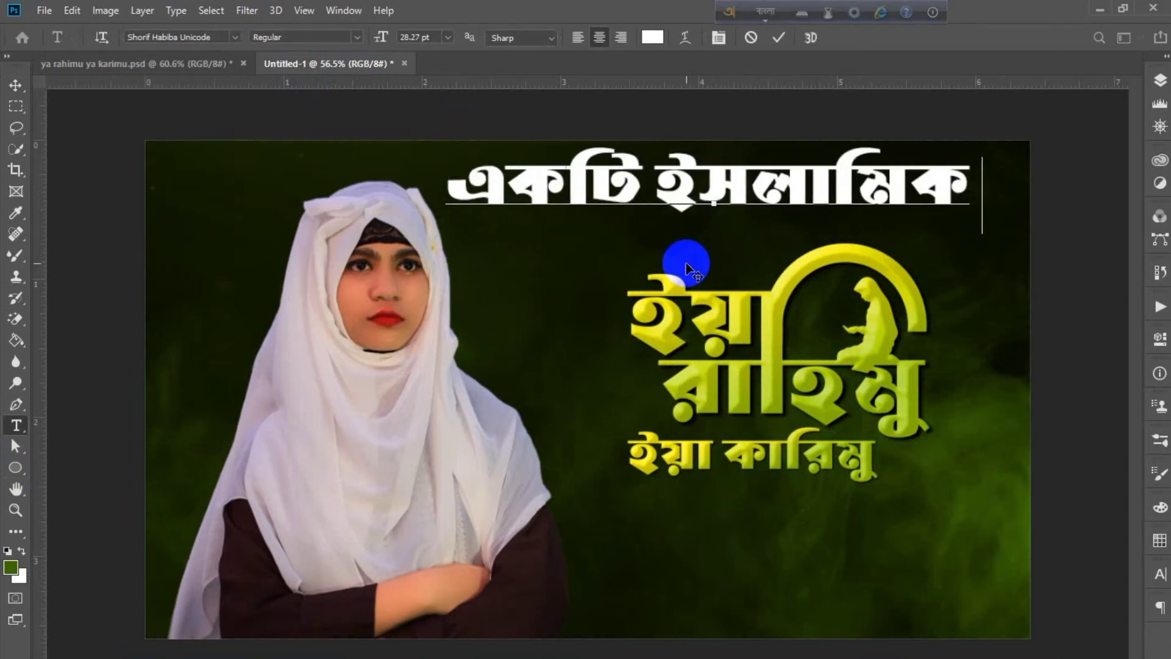
{"action": "type", "text": "naSi"}
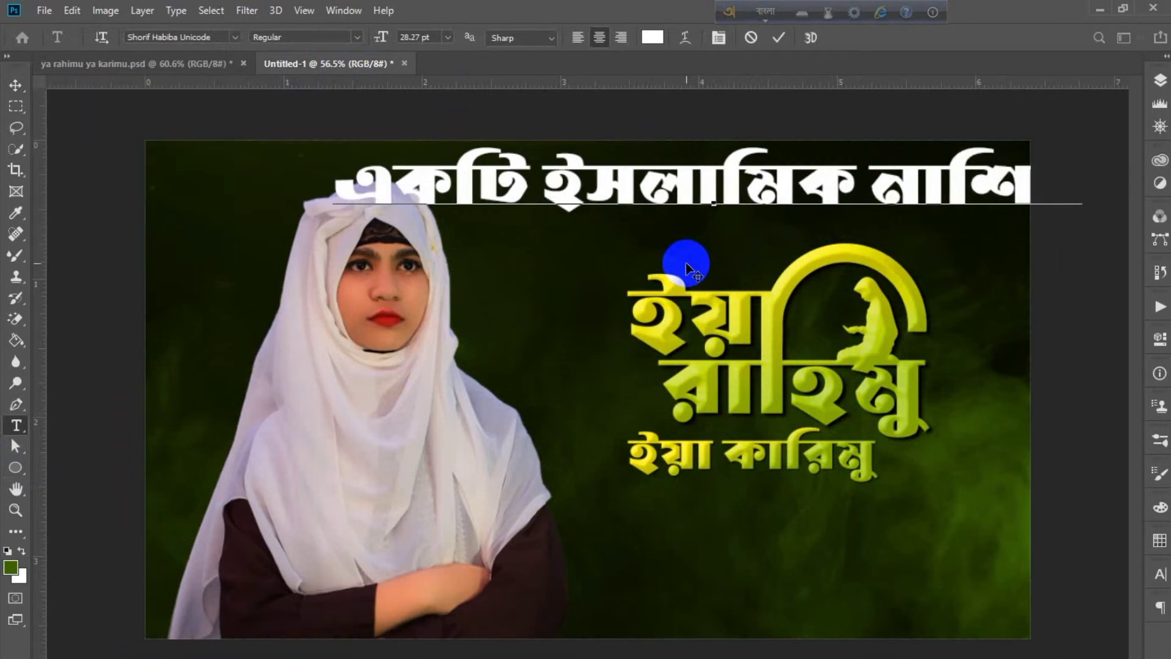
{"action": "type", "text": "d pribe "}
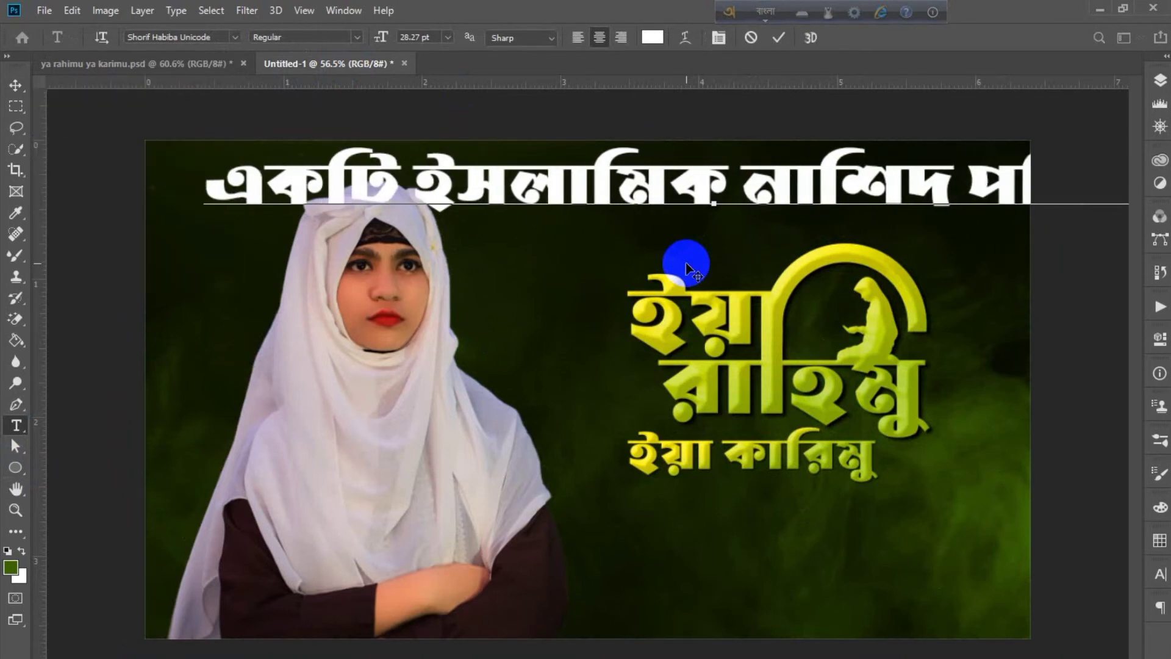
{"action": "type", "text": "na"}
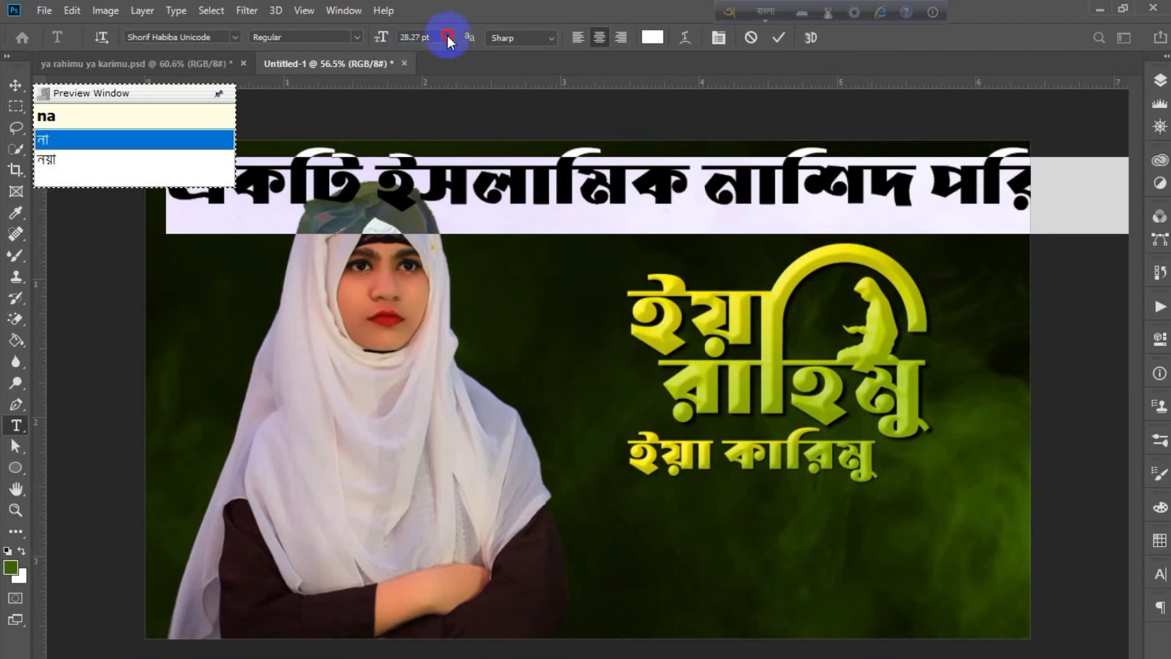
Step: Set the header line to 9 pt AdorshoLipi and move it top right above the title
{"action": "left_click", "coordinate": [448, 37]}
{"action": "left_click", "coordinate": [426, 103]}
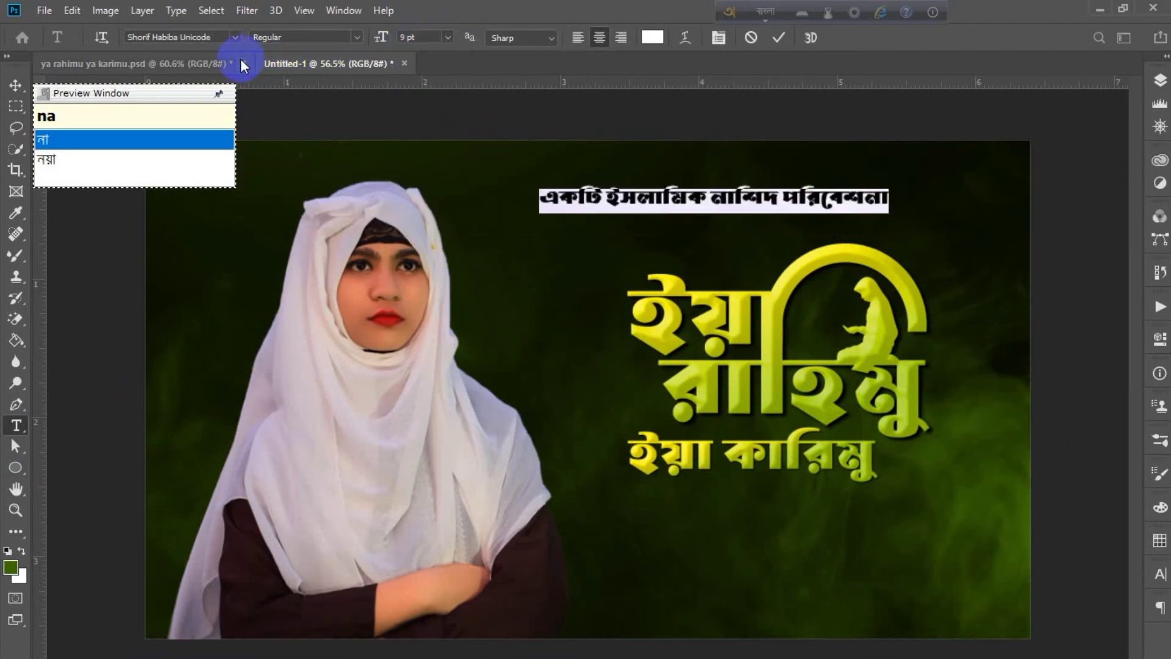
{"action": "key", "text": "F12"}
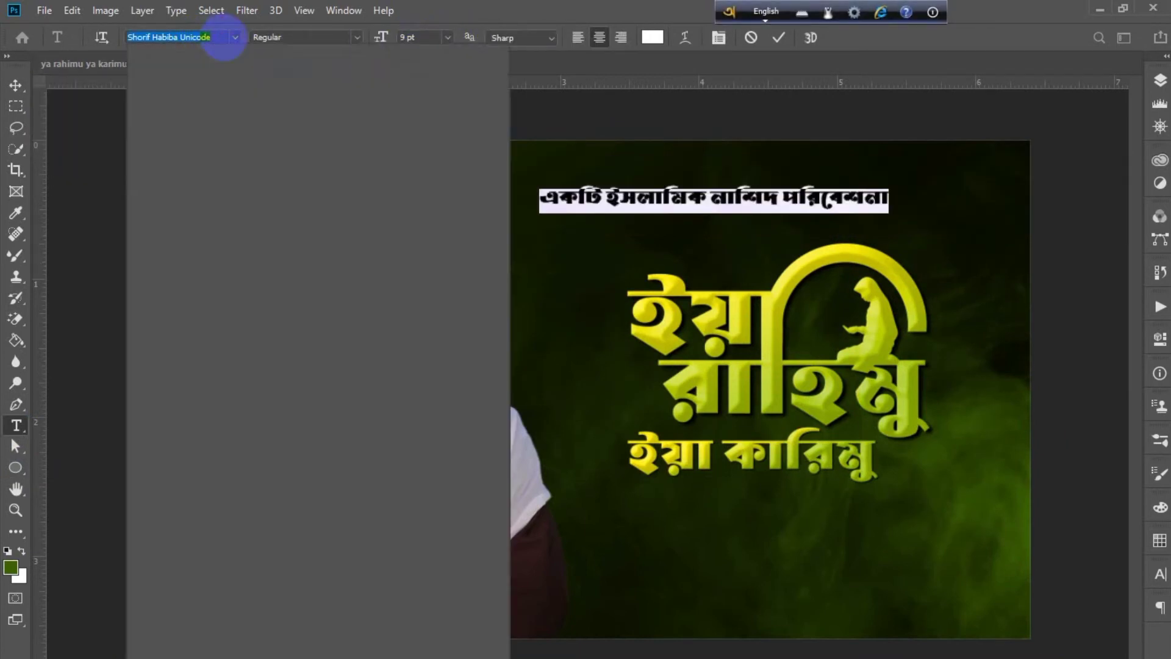
{"action": "type", "text": "adorsho"}
{"action": "left_click", "coordinate": [288, 87]}
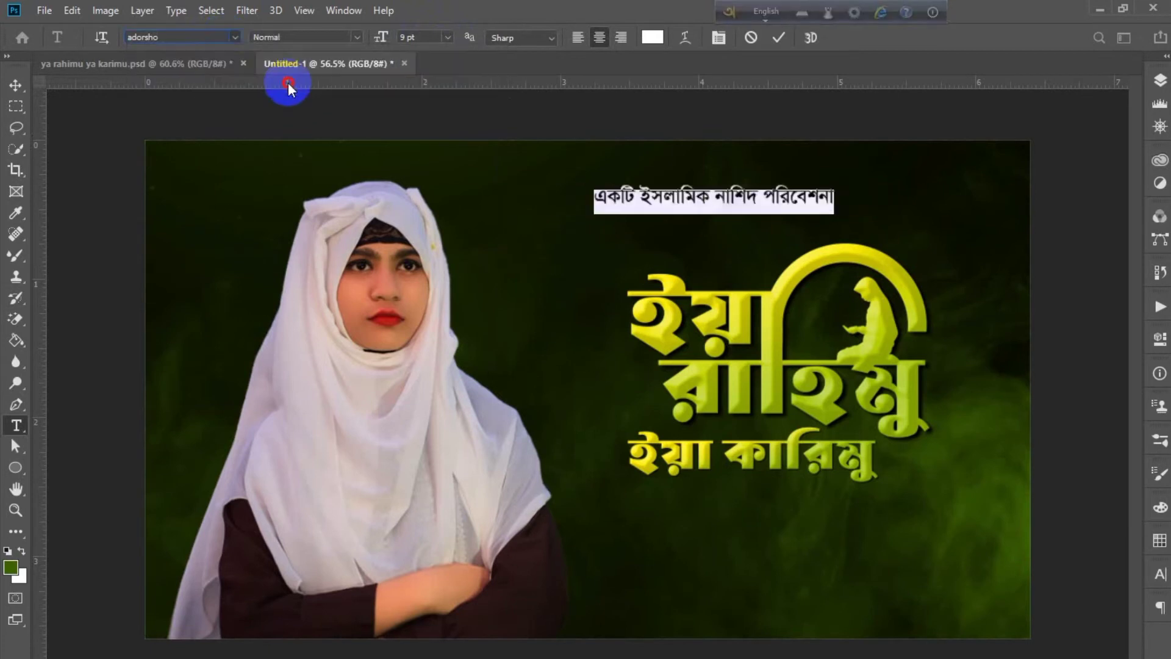
{"action": "left_click", "coordinate": [15, 85]}
{"action": "left_click_drag", "start_coordinate": [679, 196], "coordinate": [743, 189]}
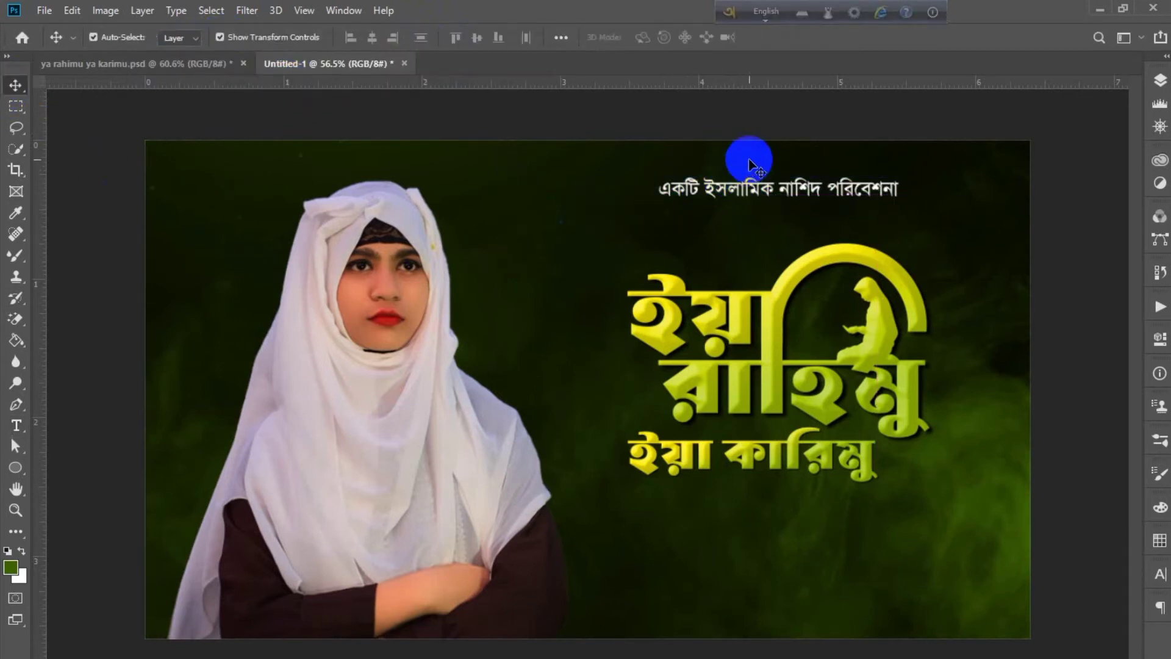
Step: Reduce the Bengali header line to 8 pt
{"action": "left_click", "coordinate": [797, 353], "text": "shift"}
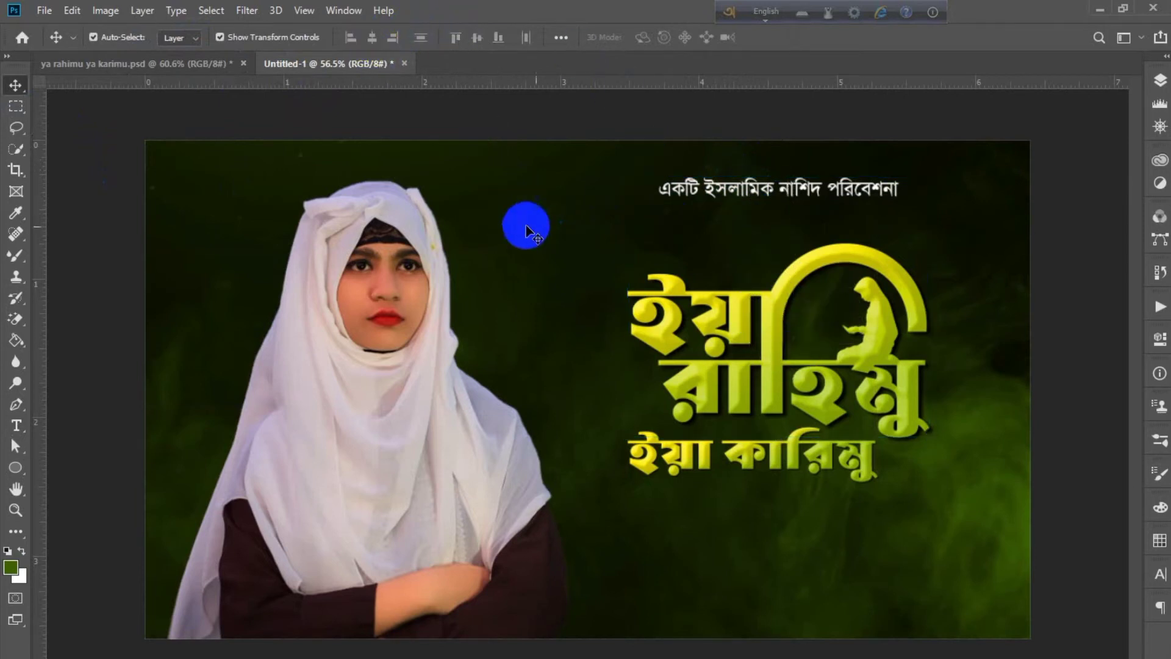
{"action": "double_click", "coordinate": [784, 186]}
{"action": "left_click", "coordinate": [403, 35]}
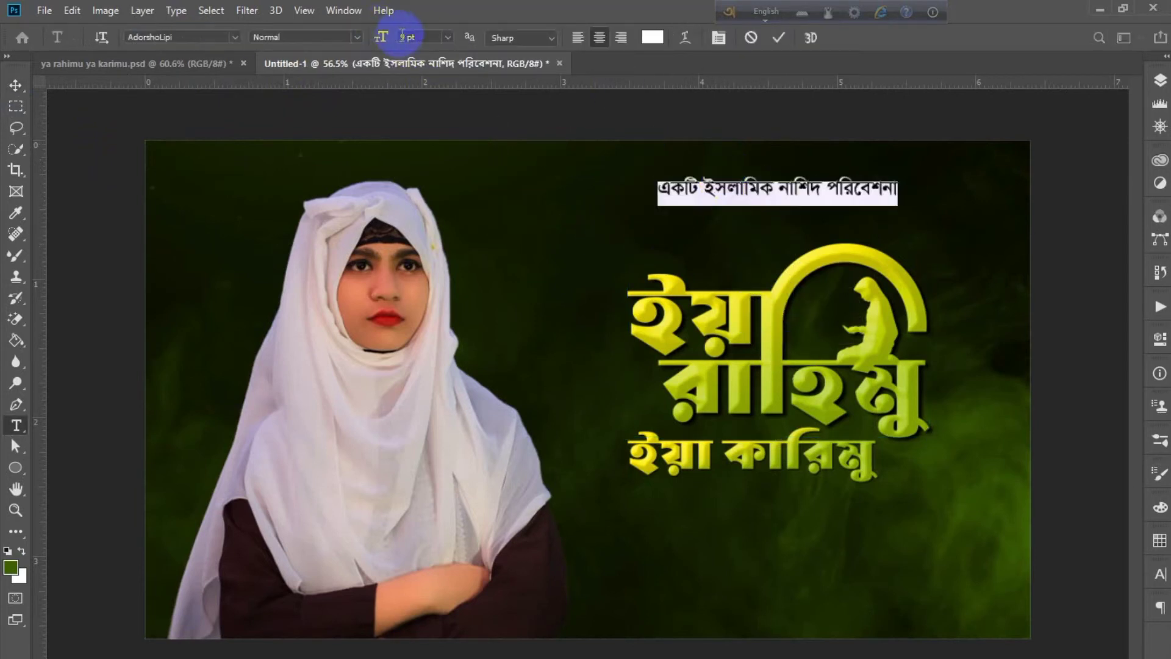
{"action": "left_click", "coordinate": [447, 37]}
{"action": "left_click", "coordinate": [430, 83]}
{"action": "left_click", "coordinate": [540, 197]}
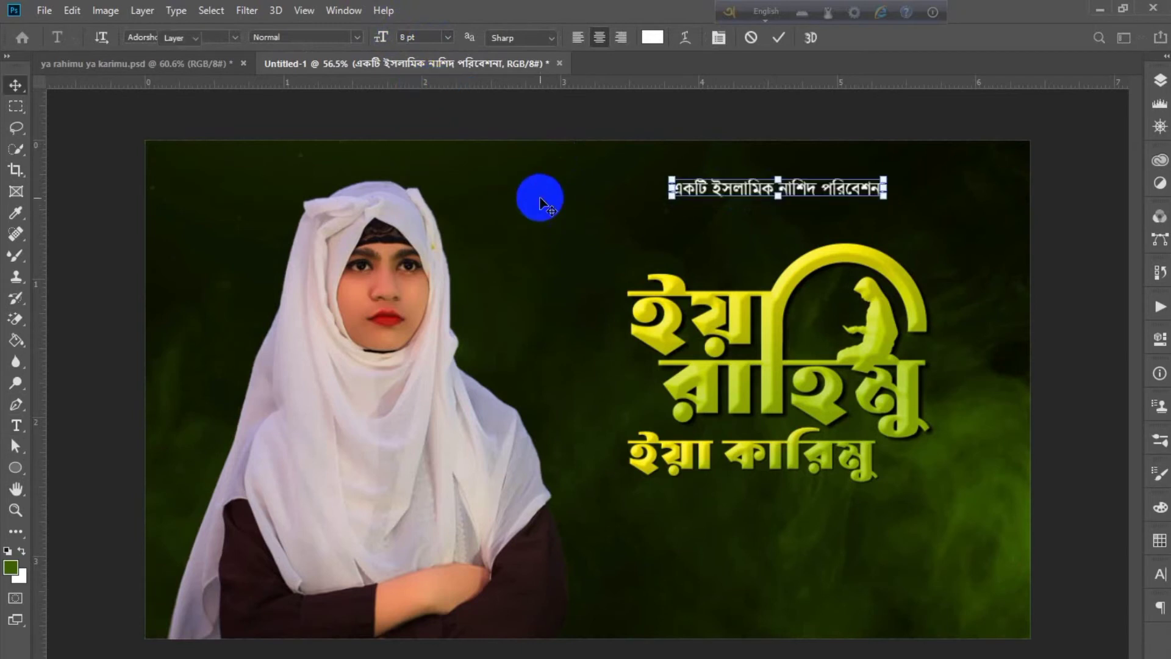
{"action": "key", "text": "v"}
Step: Start a new English text line below the Bengali header
{"action": "left_click", "coordinate": [16, 435]}
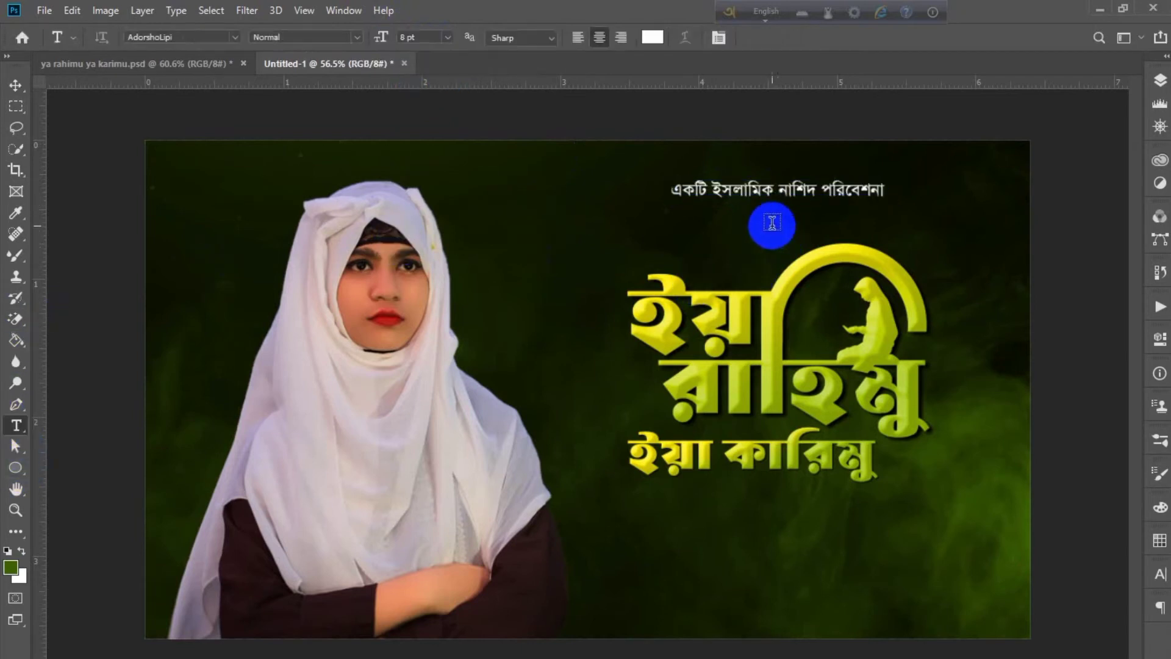
{"action": "left_click", "coordinate": [750, 220]}
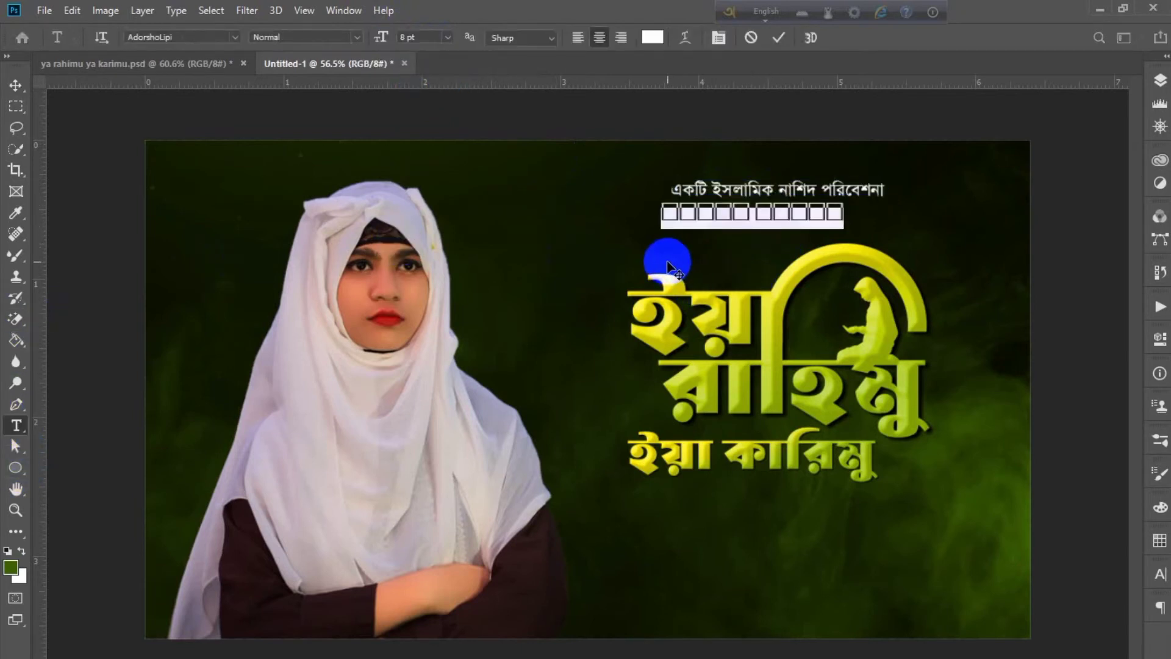
{"action": "key", "text": "BackSpace"}
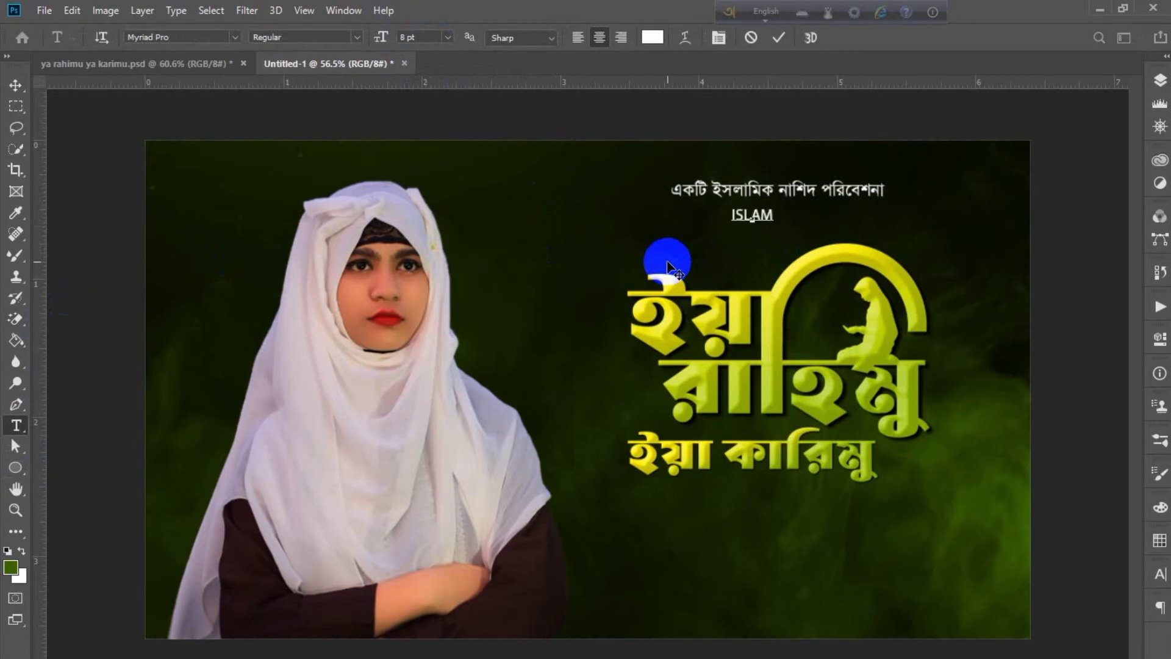
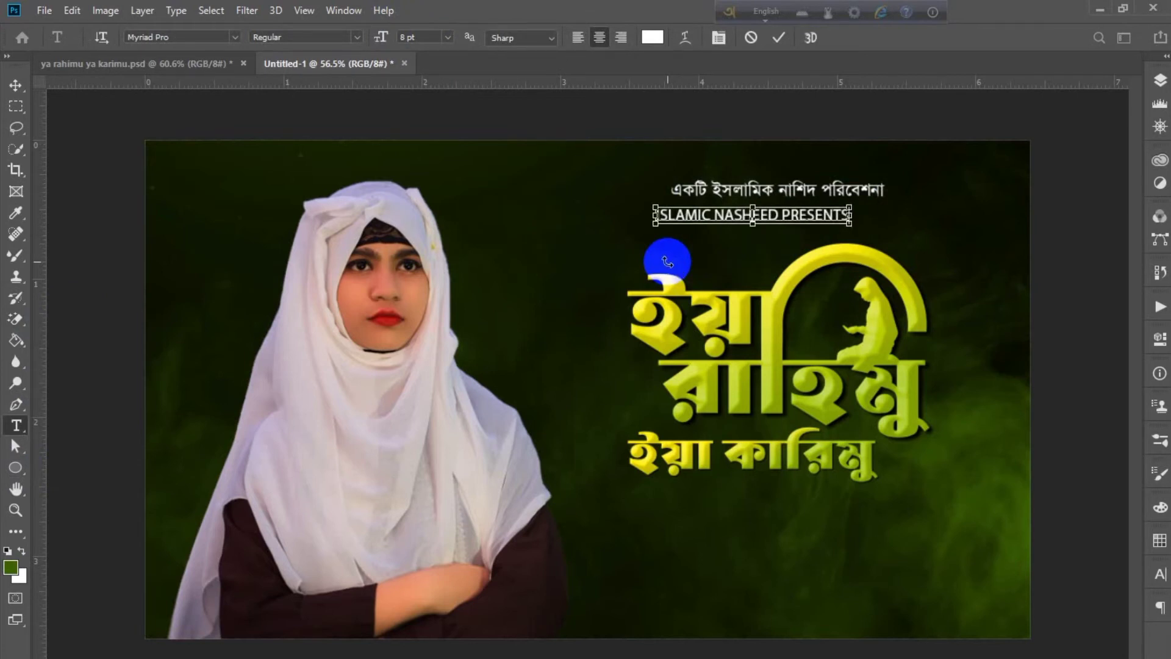
Step: Set the ISLAMIC NASHEED PRESENTS subtitle in Poppins Regular at a smaller 5 pt size
{"action": "key", "text": "ctrl+a"}
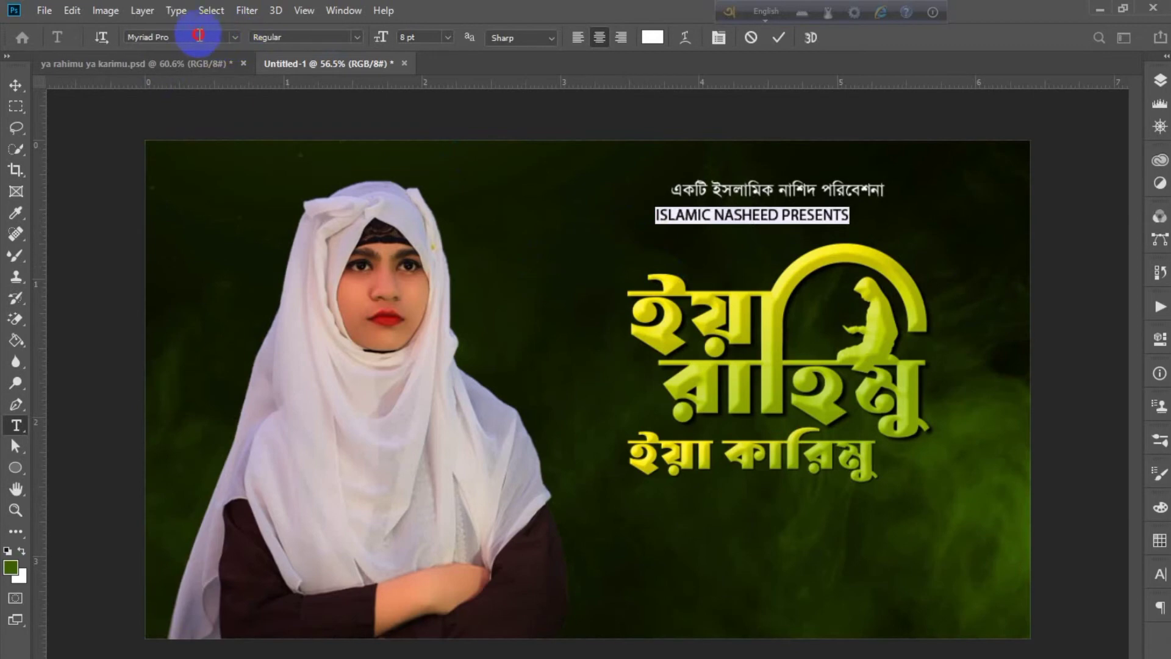
{"action": "left_click", "coordinate": [198, 36]}
{"action": "type", "text": "pop"}
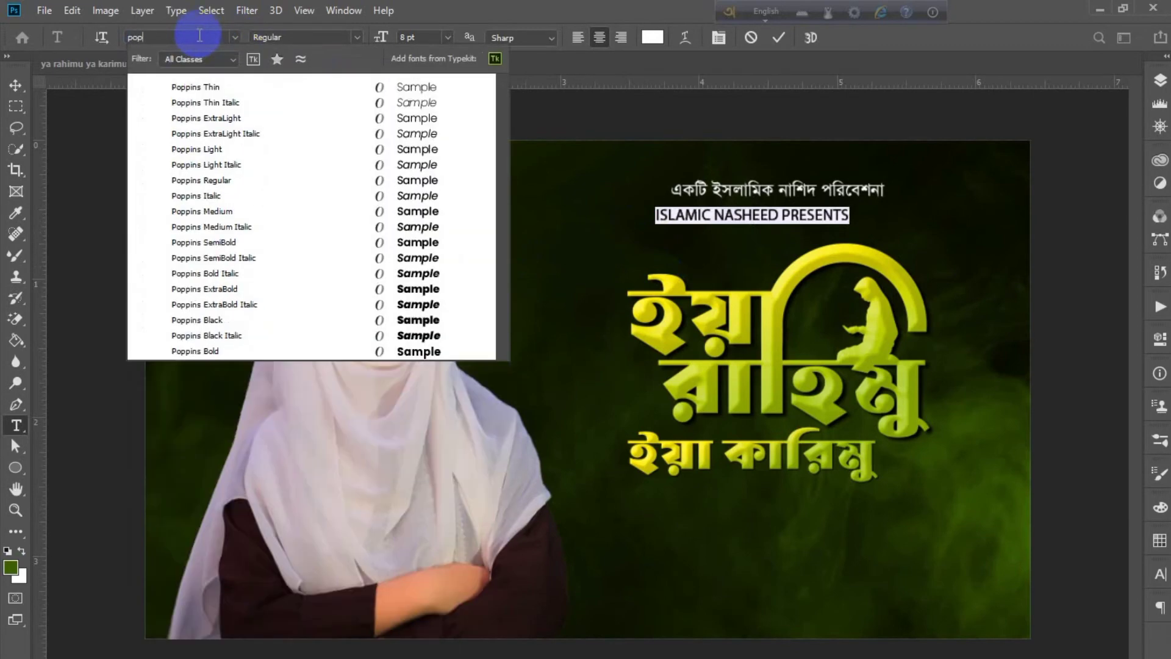
{"action": "left_click", "coordinate": [415, 181]}
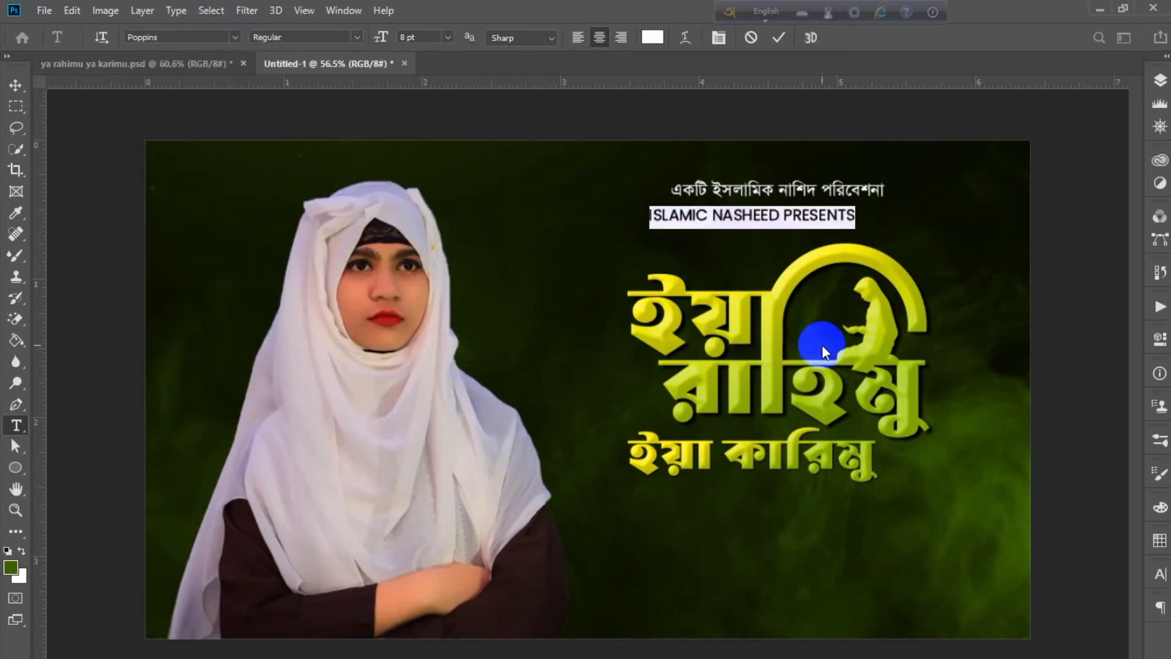
{"action": "left_click", "coordinate": [1160, 576]}
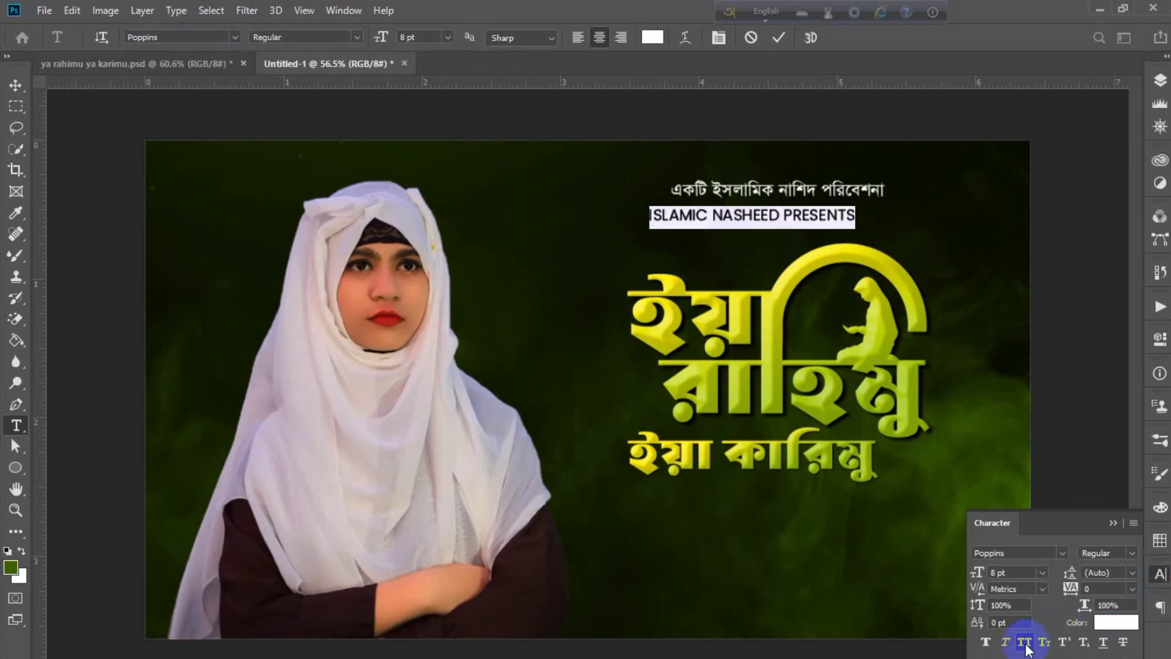
{"action": "left_click", "coordinate": [1114, 523]}
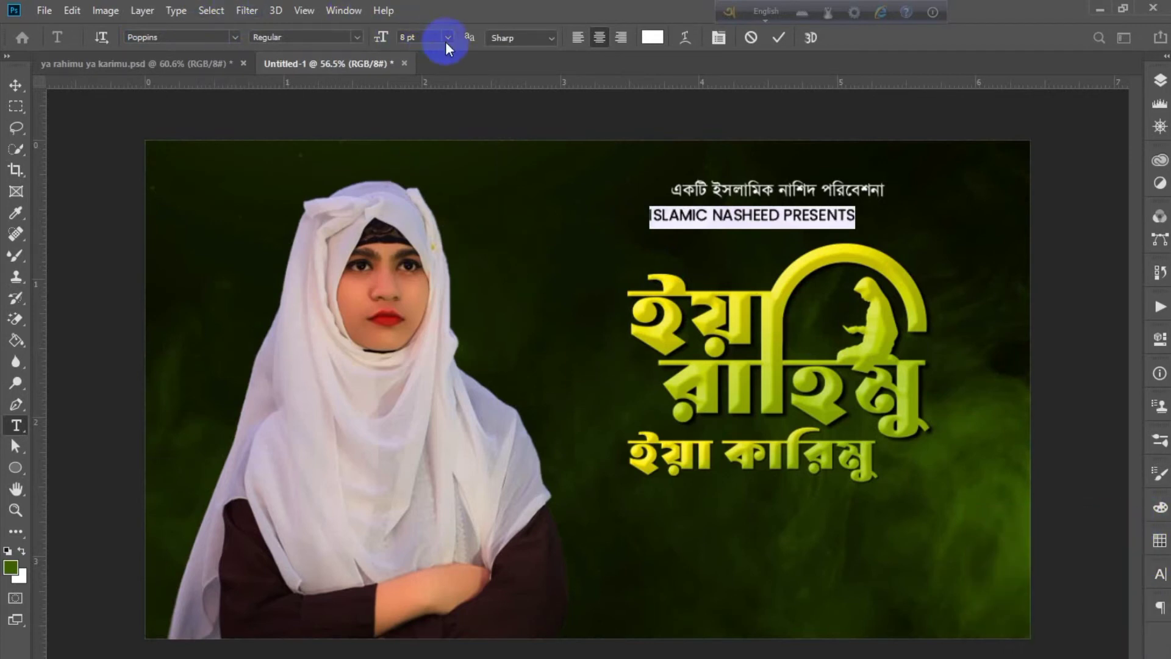
{"action": "left_click", "coordinate": [449, 38]}
{"action": "left_click", "coordinate": [430, 70]}
Step: Move the resized subtitle up so it sits just beneath the Bengali heading
{"action": "left_click", "coordinate": [15, 85]}
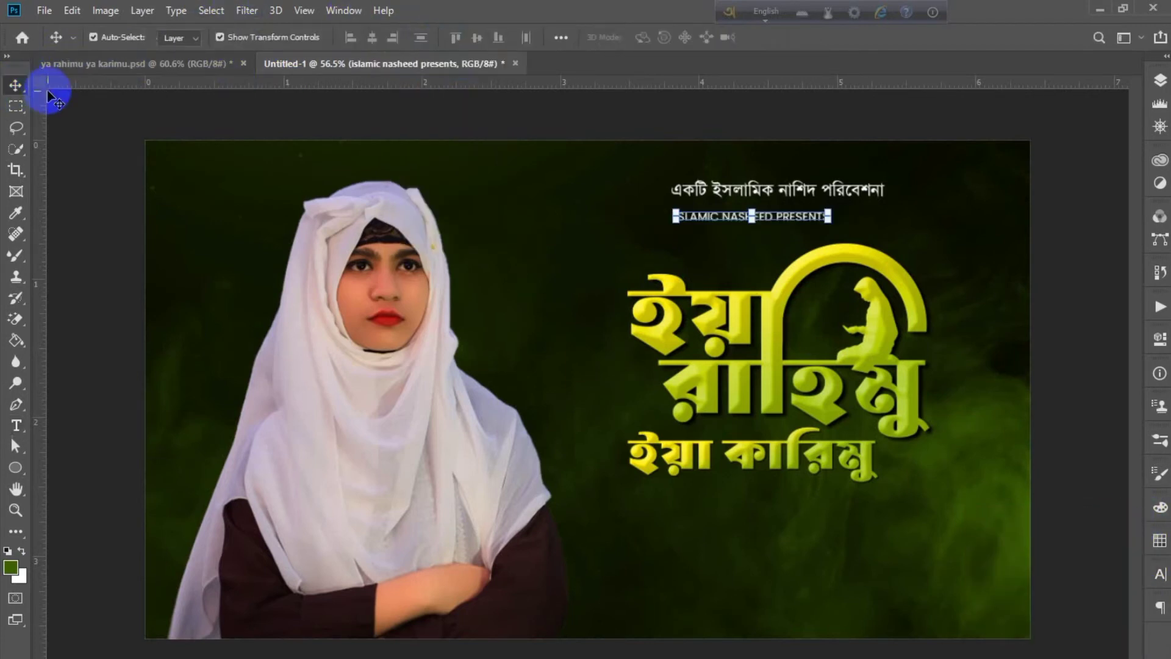
{"action": "left_click_drag", "start_coordinate": [747, 220], "coordinate": [783, 212]}
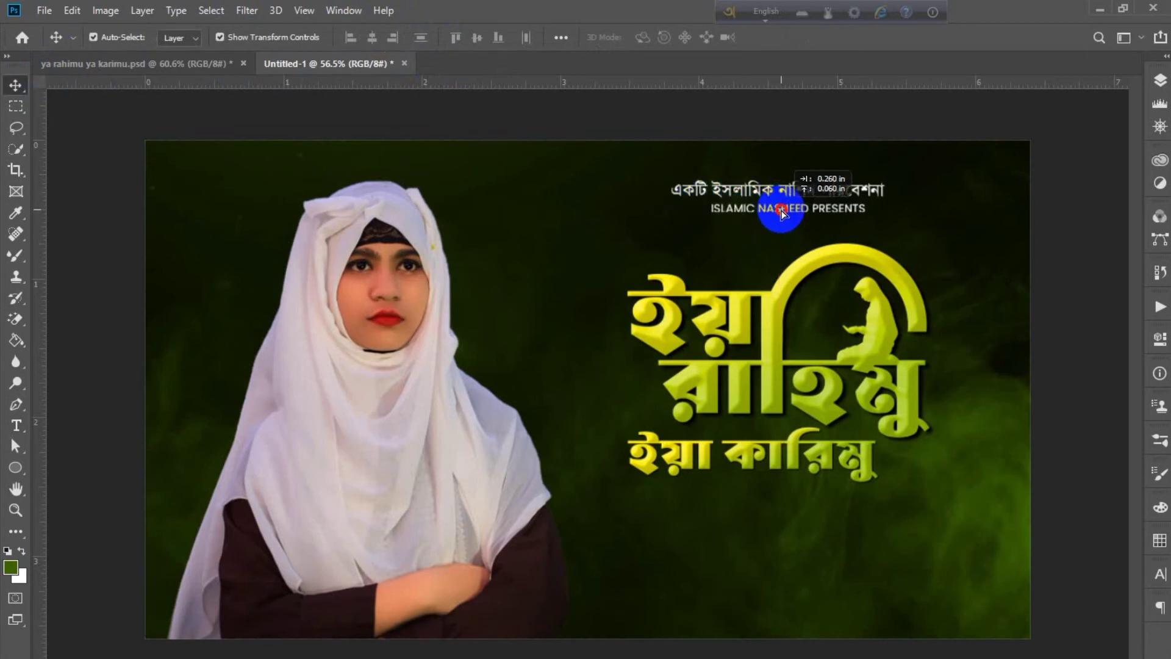
{"action": "double_click", "coordinate": [730, 204]}
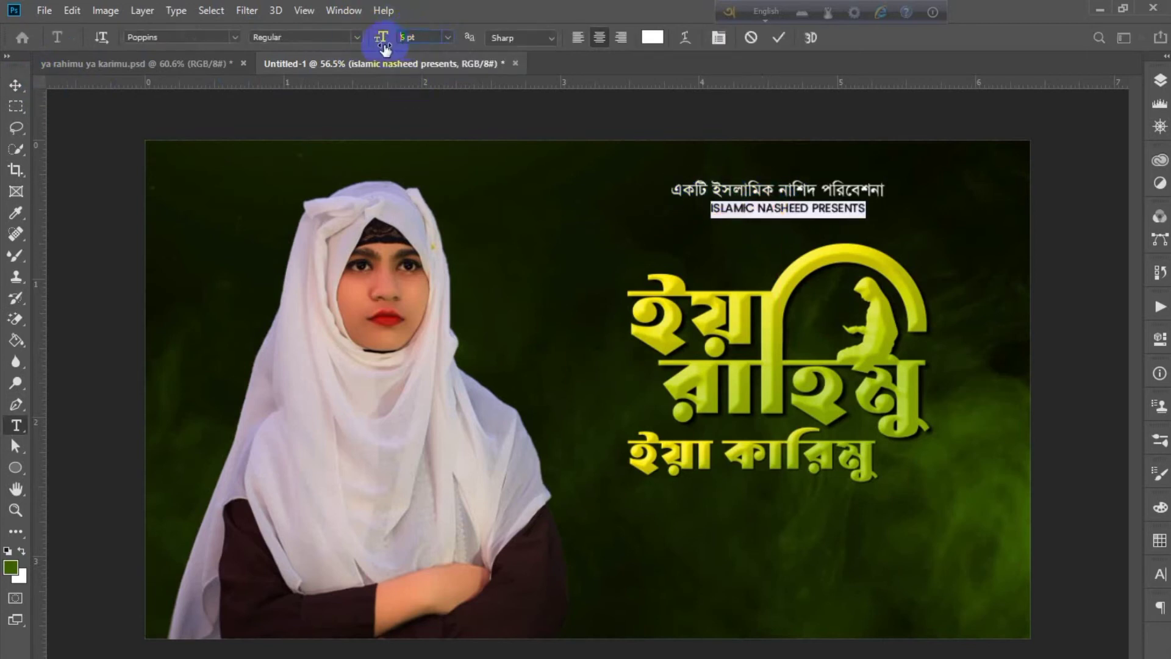
{"action": "key", "text": "ctrl+Return"}
{"action": "key", "text": "v"}
{"action": "left_click", "coordinate": [803, 308]}
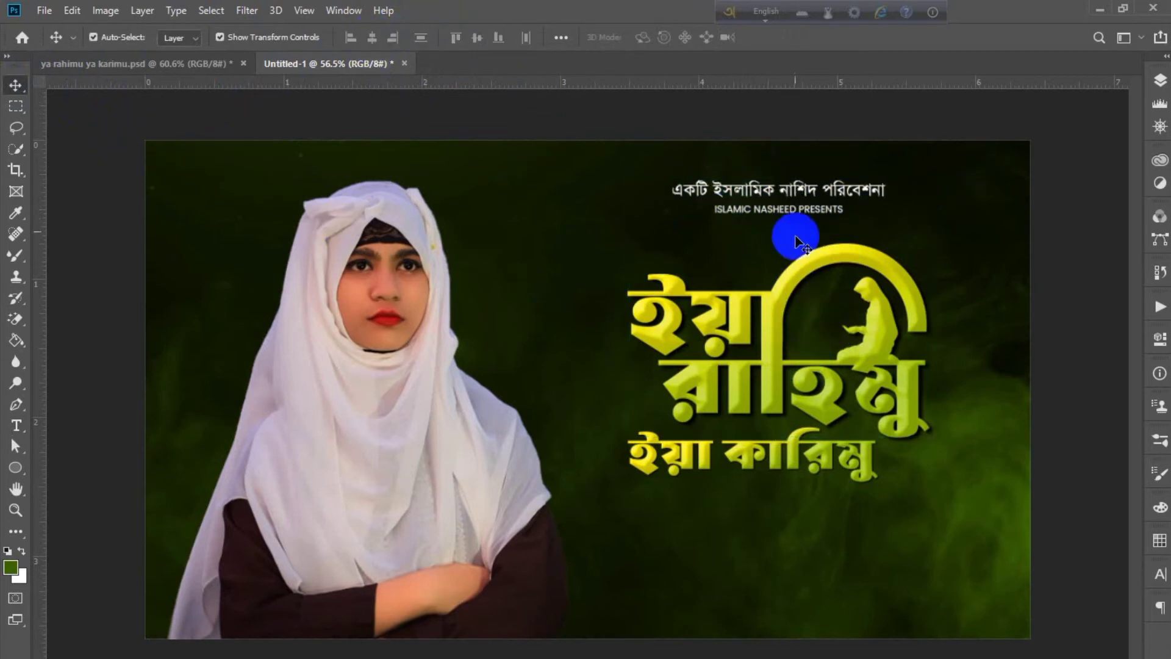
{"action": "left_click", "coordinate": [788, 210]}
{"action": "left_click", "coordinate": [1098, 192]}
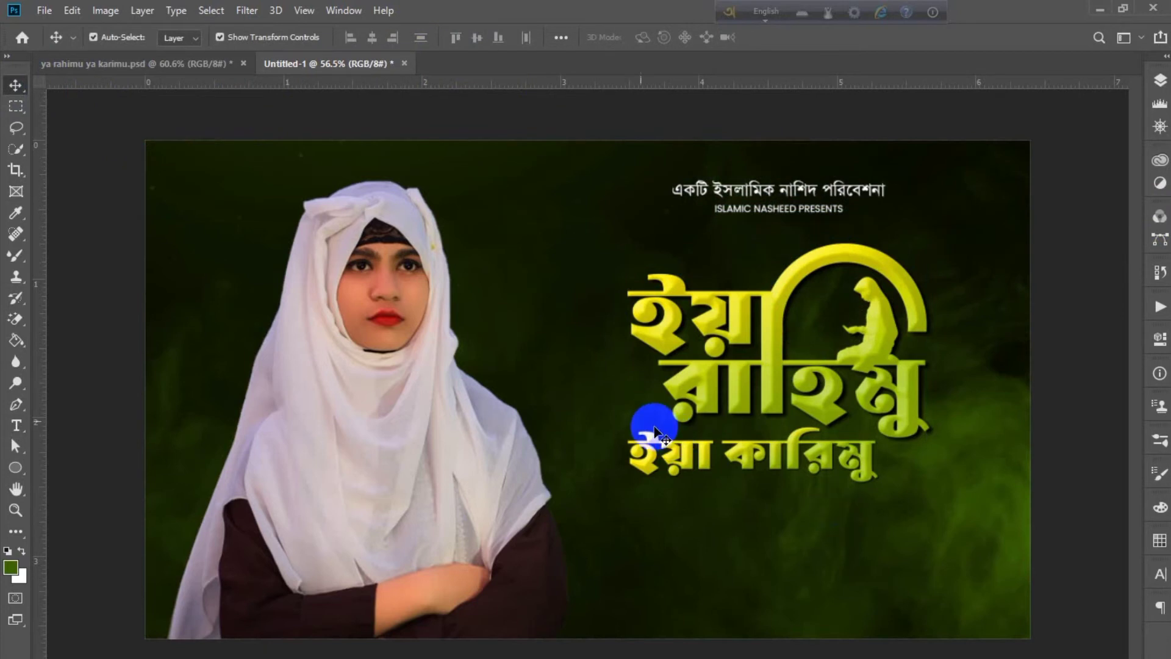
Step: Paste the four white credit lines as new text, scaled slightly and placed under the title
{"action": "left_click", "coordinate": [16, 425]}
{"action": "left_click", "coordinate": [707, 544]}
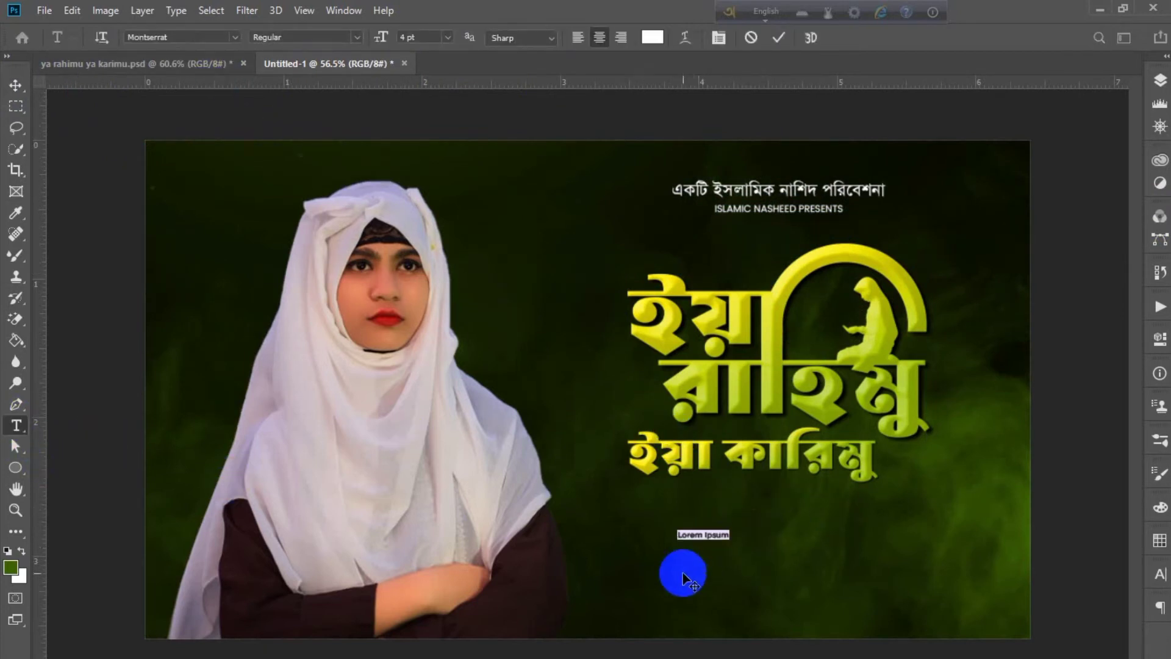
{"action": "key", "text": "ctrl+v"}
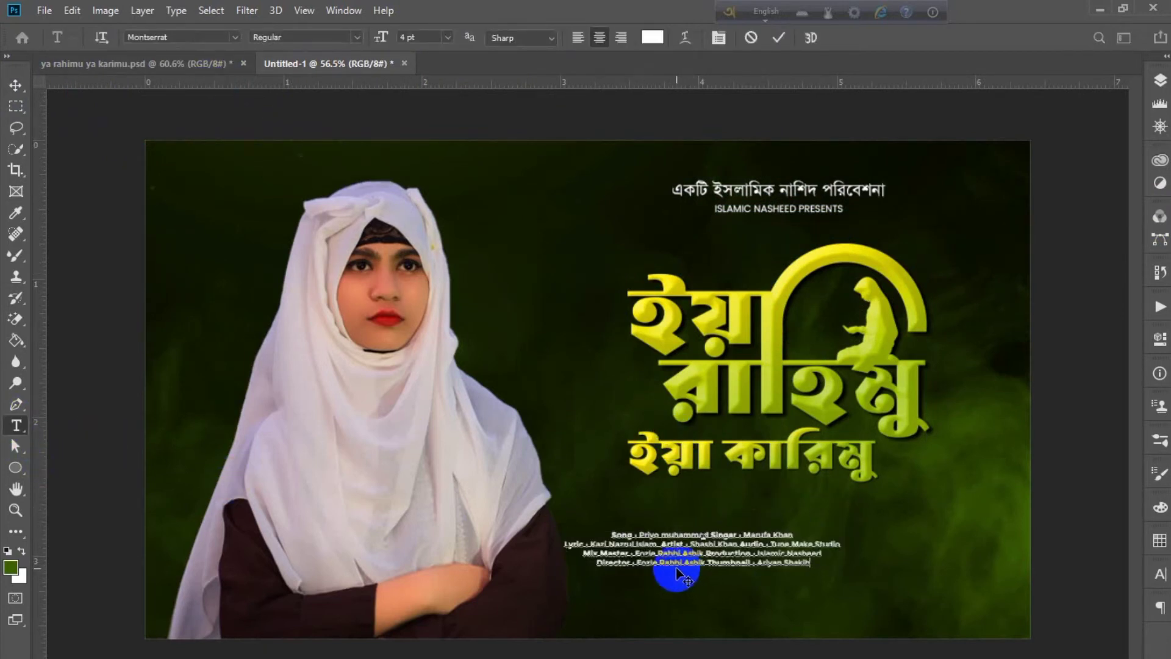
{"action": "left_click", "coordinate": [13, 88]}
{"action": "left_click_drag", "start_coordinate": [839, 529], "coordinate": [995, 491]}
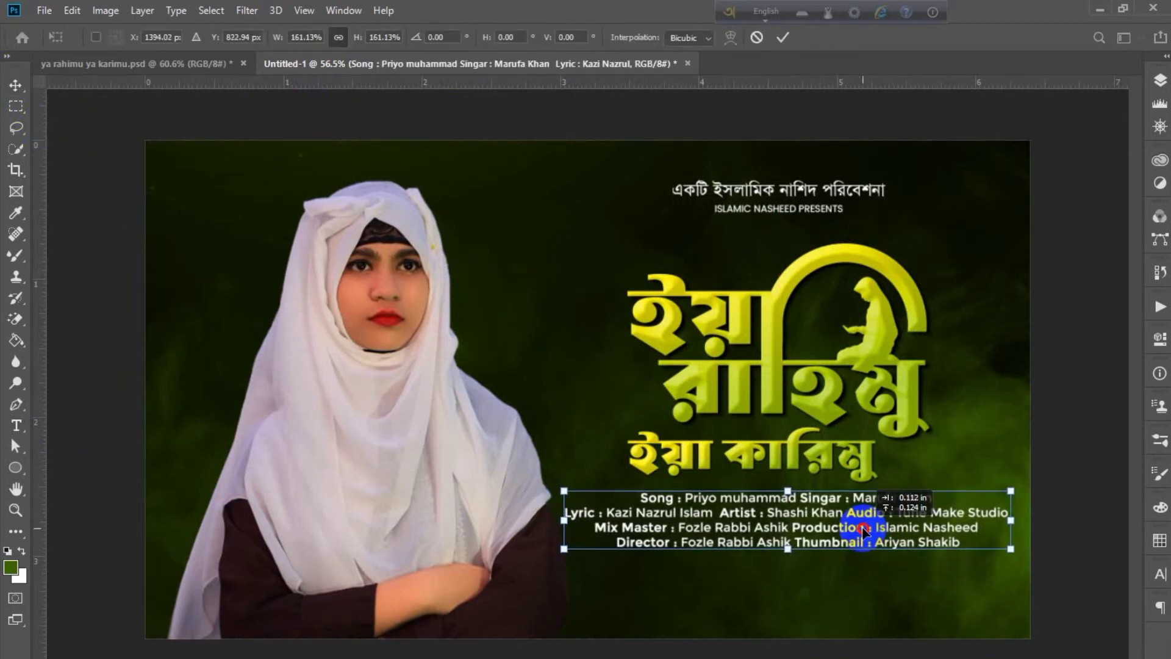
{"action": "left_click_drag", "start_coordinate": [859, 527], "coordinate": [869, 532]}
{"action": "left_click_drag", "start_coordinate": [1011, 492], "coordinate": [992, 496]}
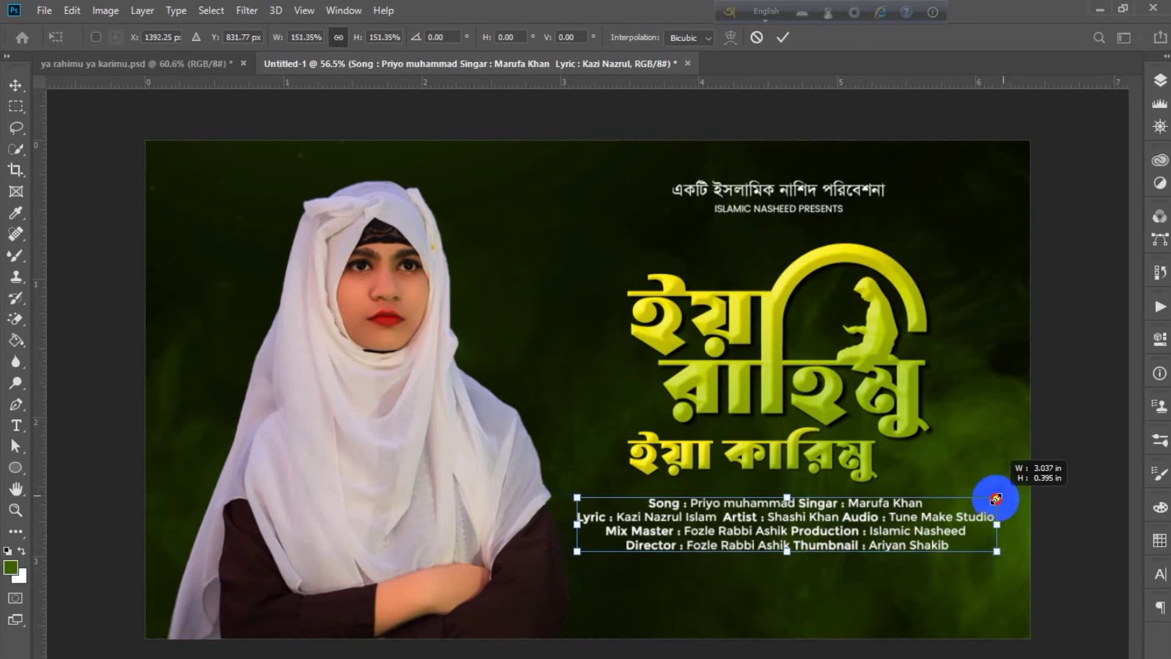
{"action": "key", "text": "Return"}
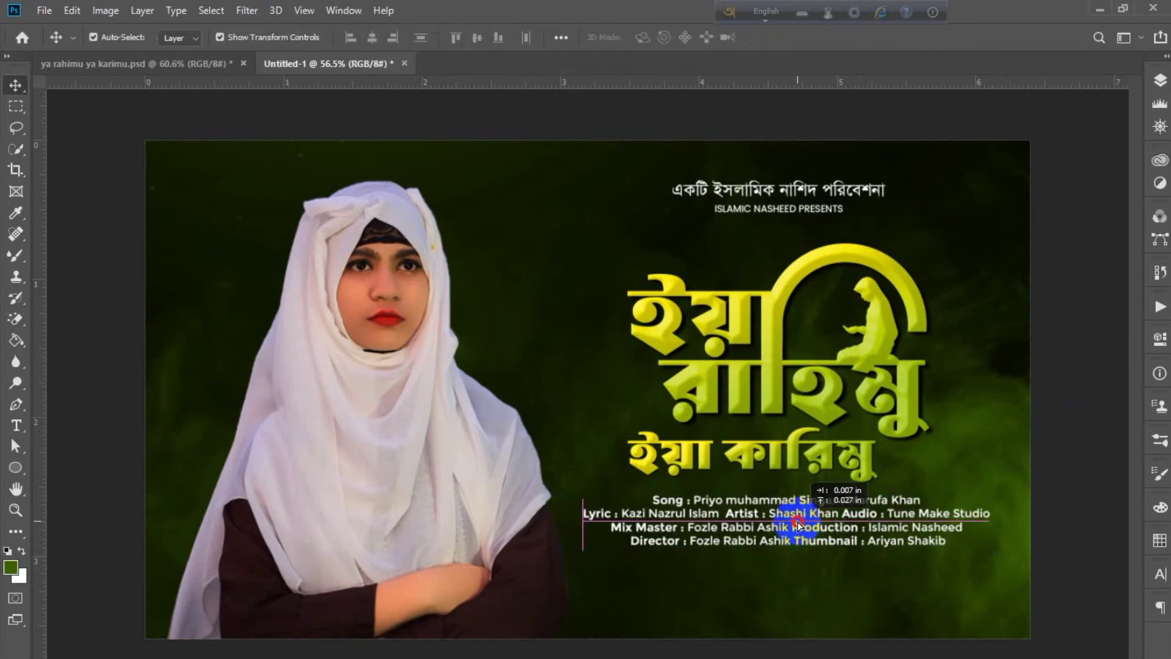
{"action": "left_click_drag", "start_coordinate": [763, 591], "coordinate": [774, 210]}
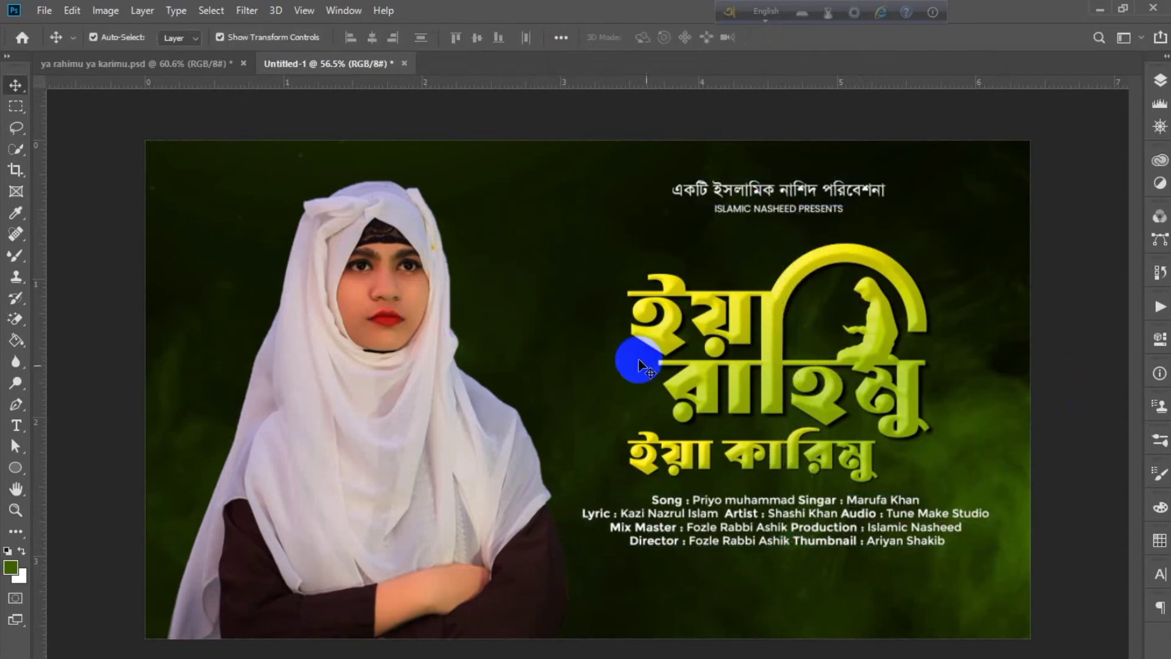
Step: Center-align all the right-side text layers as one group
{"action": "left_click", "coordinate": [740, 444]}
{"action": "left_click", "coordinate": [1160, 80]}
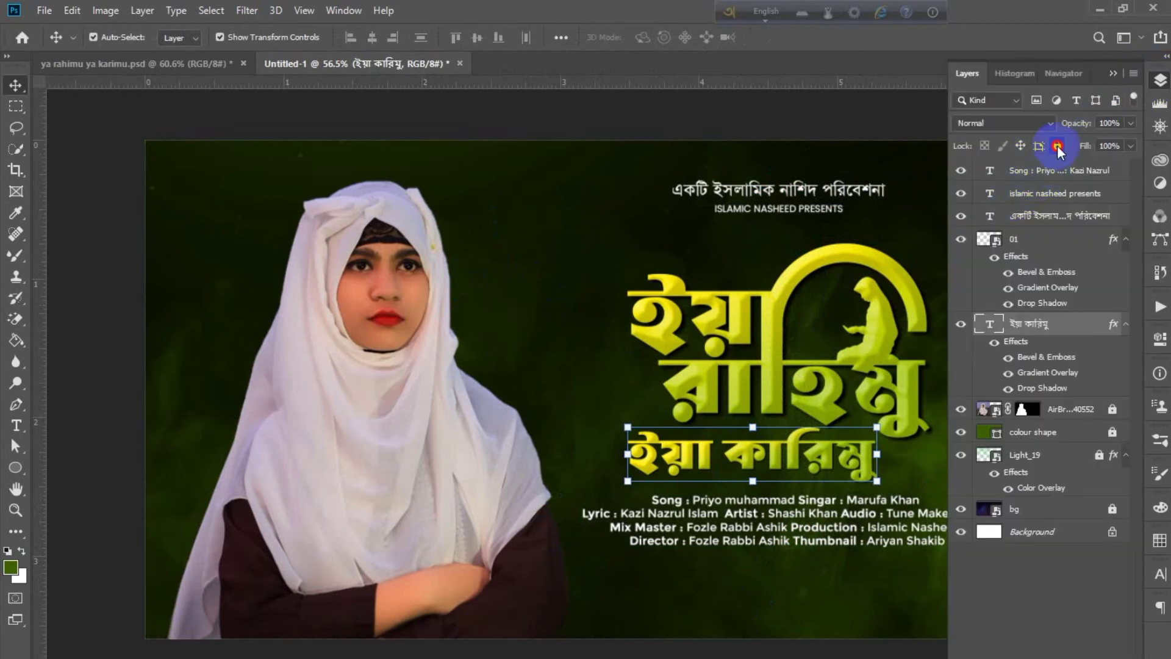
{"action": "left_click", "coordinate": [1114, 73]}
{"action": "left_click_drag", "start_coordinate": [809, 161], "coordinate": [889, 549]}
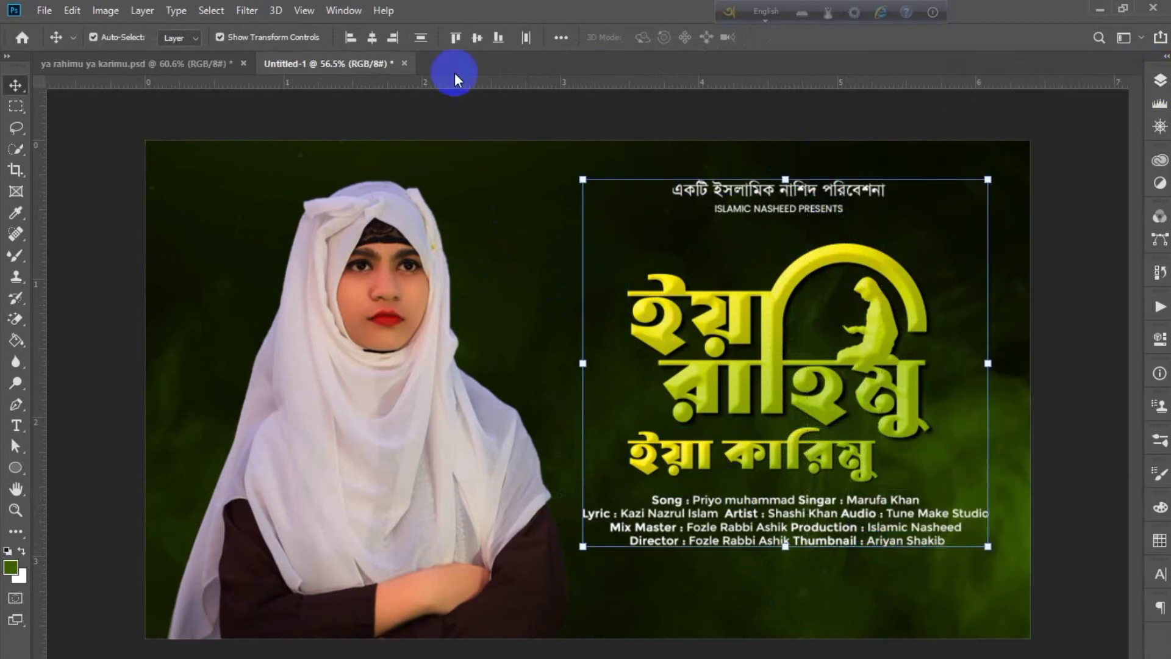
{"action": "left_click", "coordinate": [373, 39]}
{"action": "left_click", "coordinate": [516, 210]}
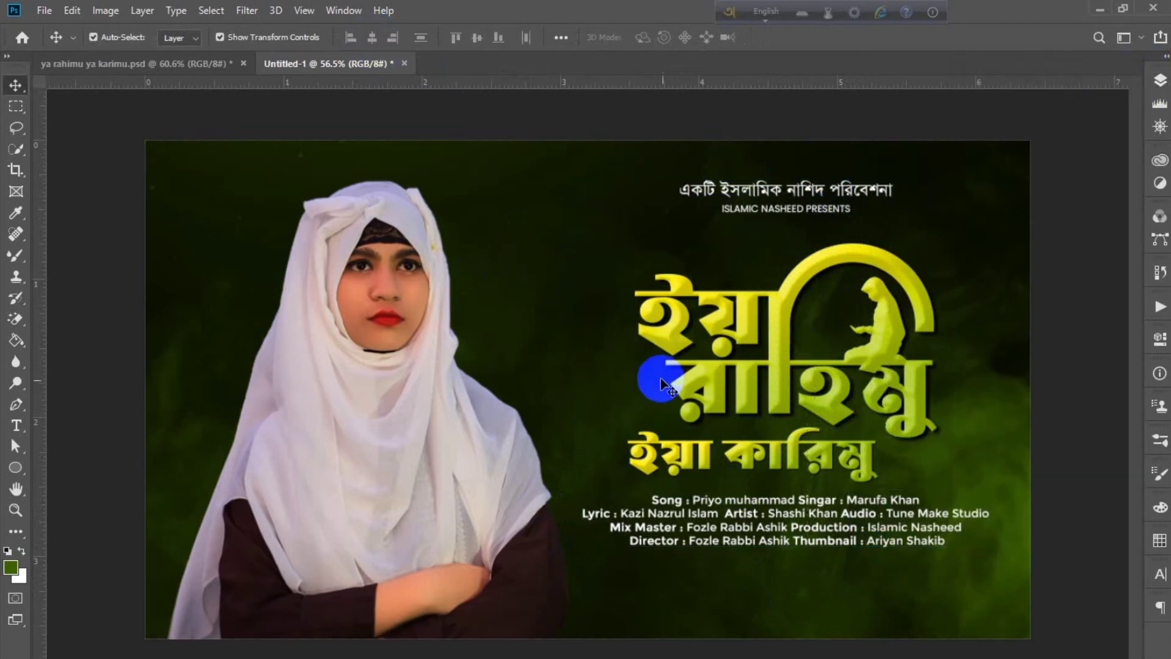
{"action": "left_click", "coordinate": [831, 517]}
{"action": "left_click", "coordinate": [1078, 300]}
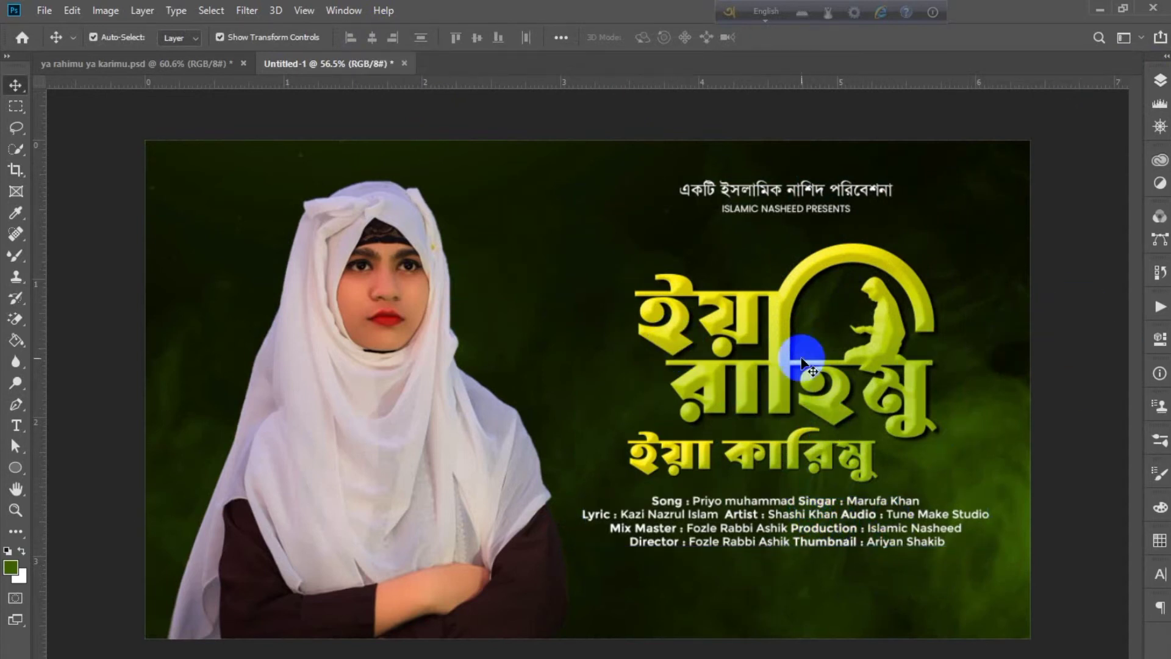
Step: Drag the singer's photo from the file browser onto the canvas
{"action": "left_click", "coordinate": [91, 651]}
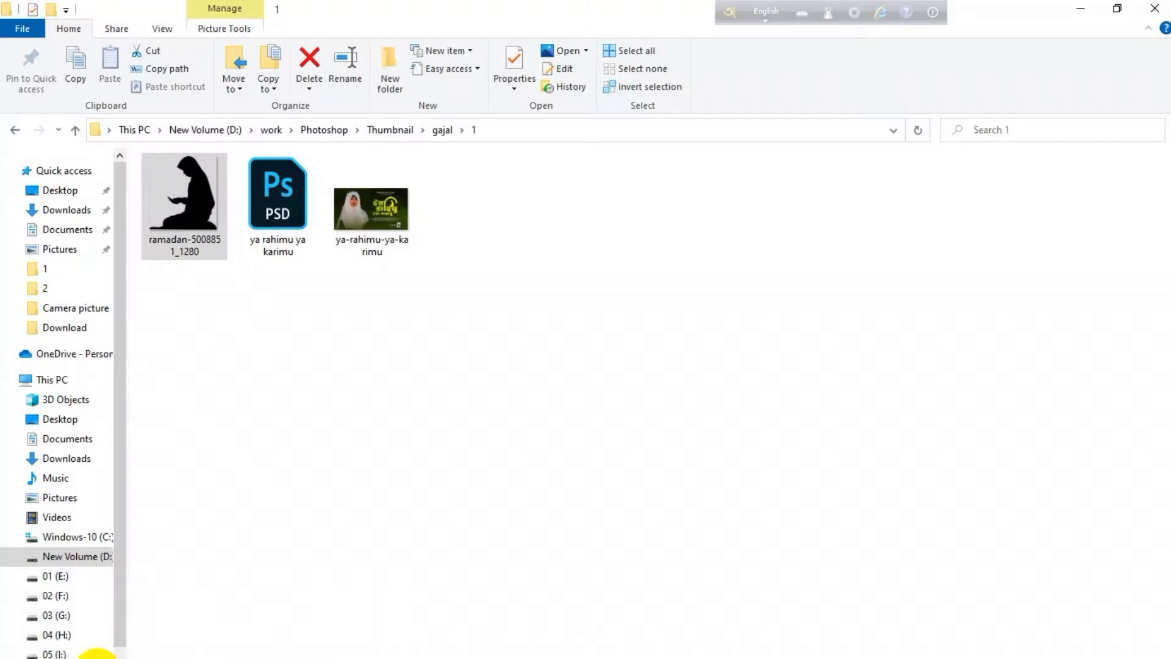
{"action": "left_click", "coordinate": [37, 211]}
{"action": "left_click_drag", "start_coordinate": [921, 351], "coordinate": [539, 523]}
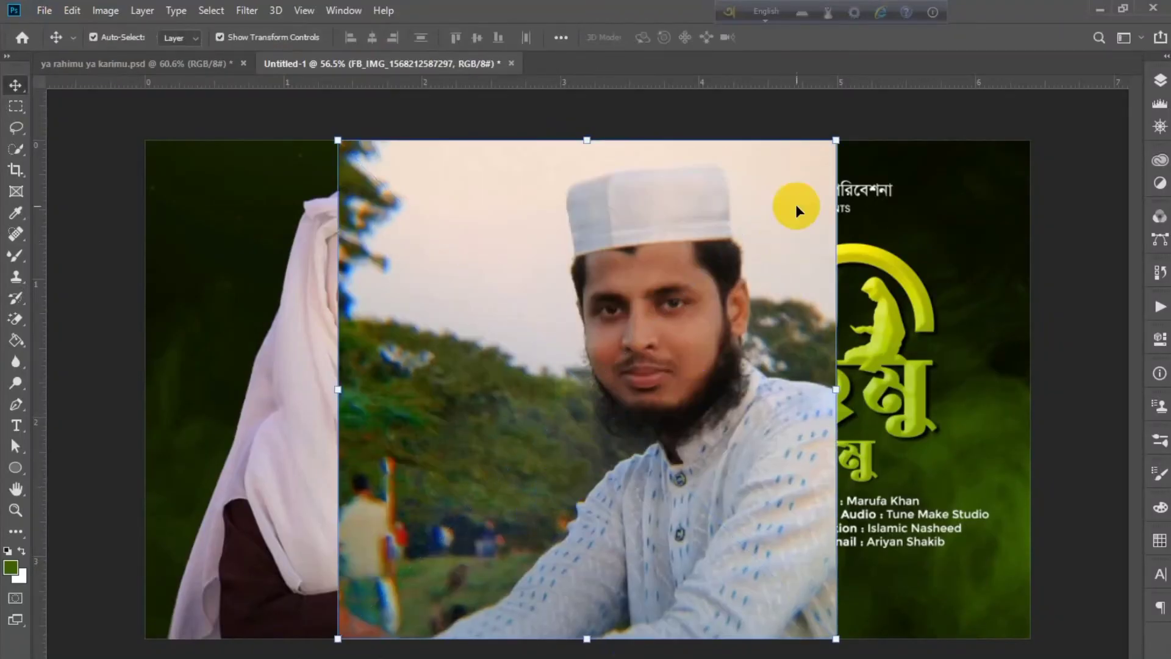
Step: Shrink the singer photo below the credits and draw a white rectangle at the bottom right
{"action": "mouse_move", "coordinate": [835, 140]}
{"action": "left_mouse_down"}
{"action": "mouse_move", "coordinate": [712, 274]}
{"action": "mouse_move", "coordinate": [613, 322]}
{"action": "mouse_move", "coordinate": [662, 597]}
{"action": "left_mouse_up"}
{"action": "key", "text": "Return"}
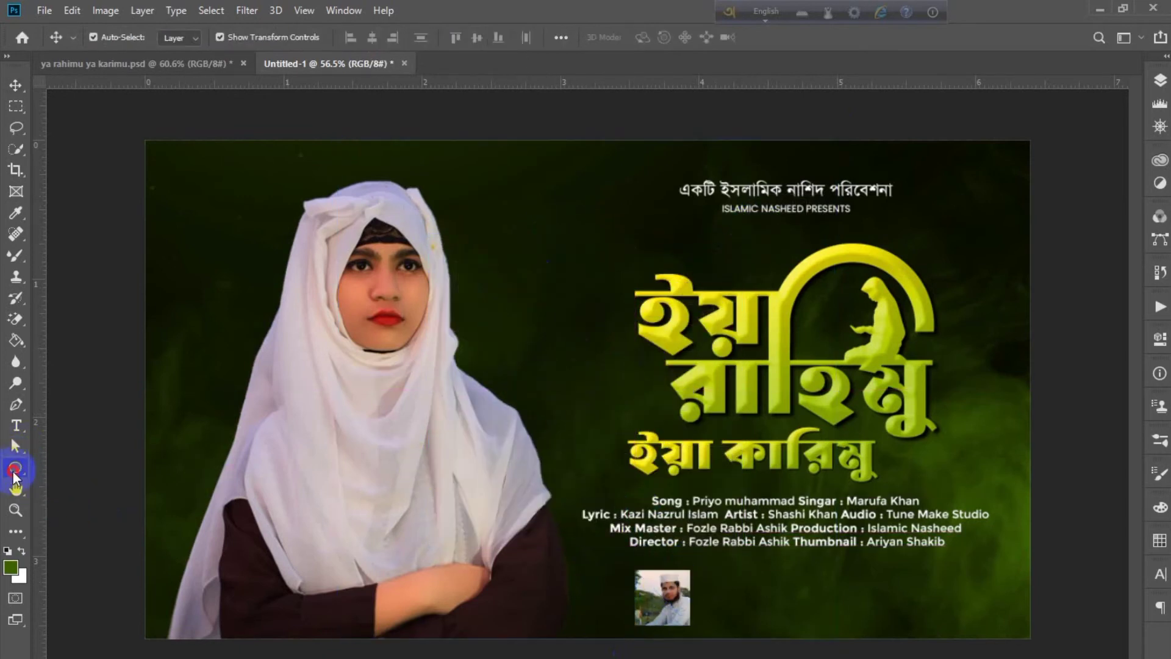
{"action": "left_click_drag", "start_coordinate": [15, 475], "coordinate": [73, 466]}
{"action": "left_click_drag", "start_coordinate": [862, 573], "coordinate": [911, 633]}
{"action": "left_click", "coordinate": [981, 435]}
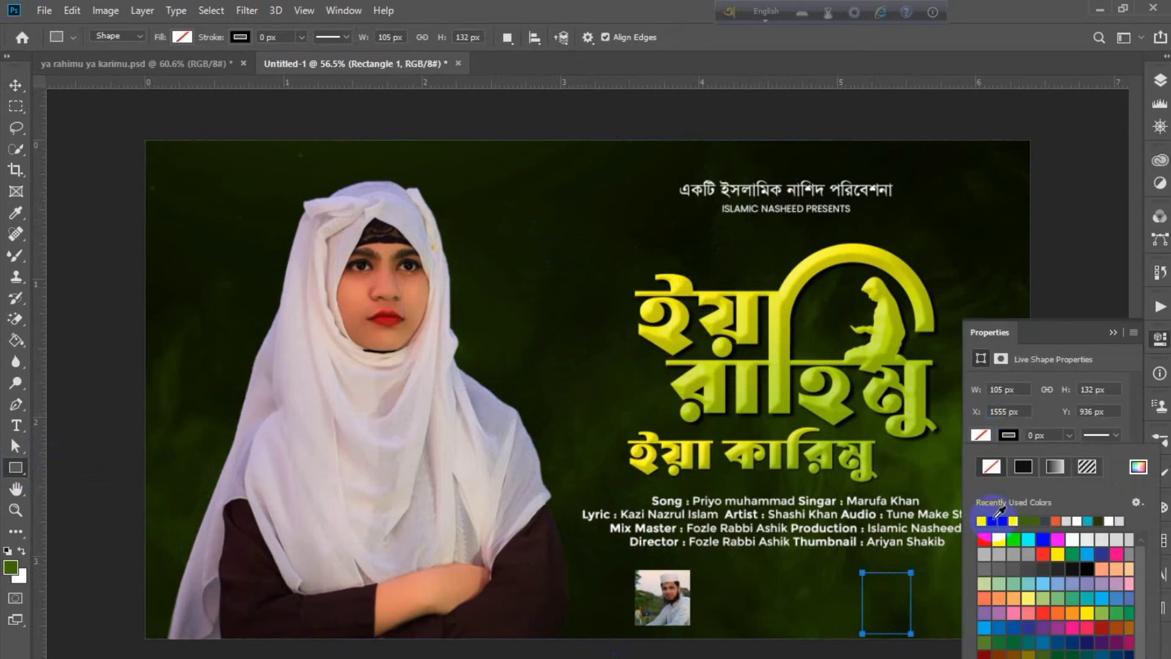
{"action": "left_click", "coordinate": [1016, 521]}
{"action": "left_click", "coordinate": [1113, 332]}
Step: Narrow the white rectangle and move it up beside the photo
{"action": "left_click", "coordinate": [15, 85]}
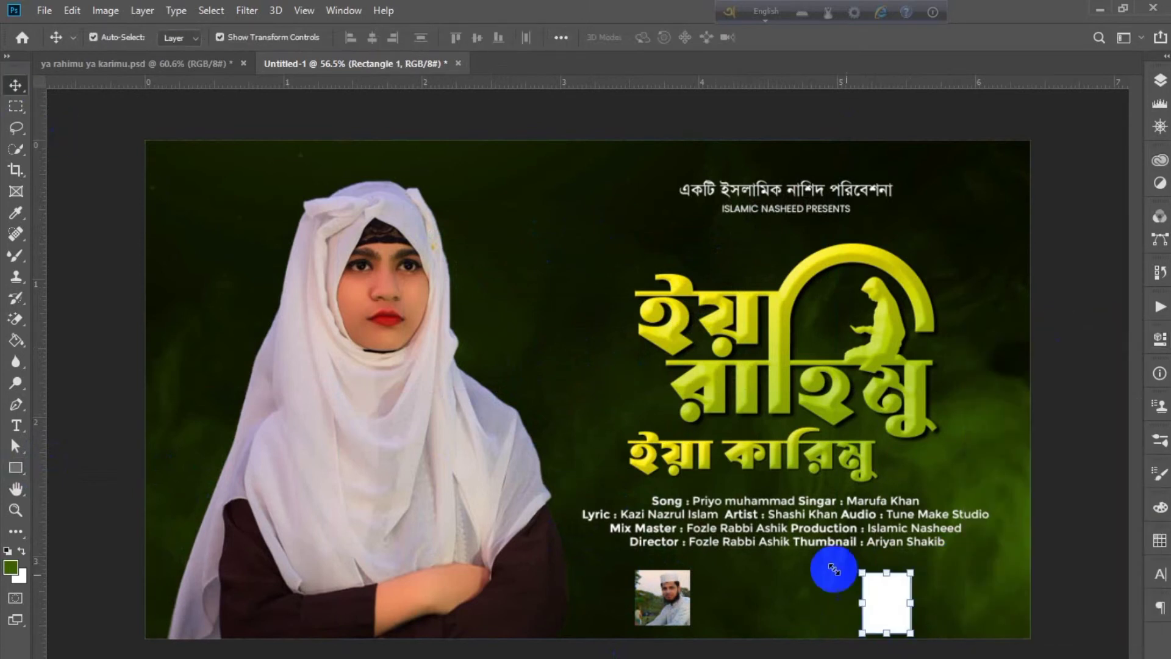
{"action": "left_click_drag", "start_coordinate": [914, 605], "coordinate": [904, 629]}
{"action": "key", "text": "Return"}
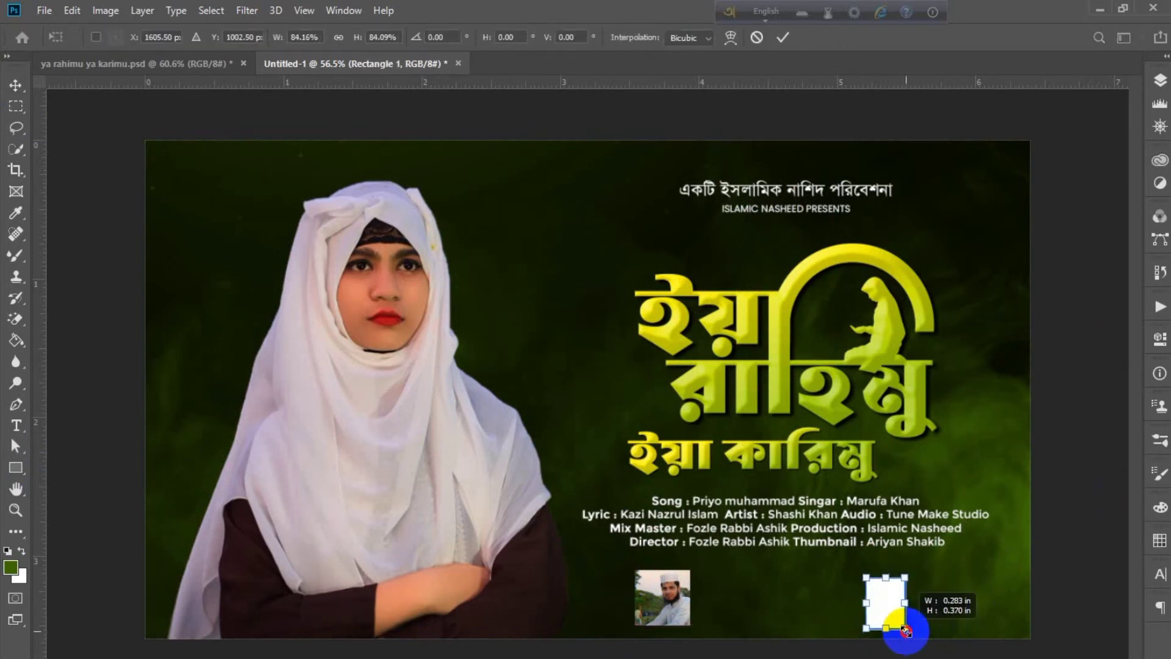
{"action": "left_click", "coordinate": [1062, 460]}
{"action": "mouse_move", "coordinate": [889, 607]}
{"action": "left_mouse_down"}
{"action": "mouse_move", "coordinate": [909, 590]}
{"action": "mouse_move", "coordinate": [967, 604]}
{"action": "mouse_move", "coordinate": [984, 569]}
{"action": "left_mouse_up"}
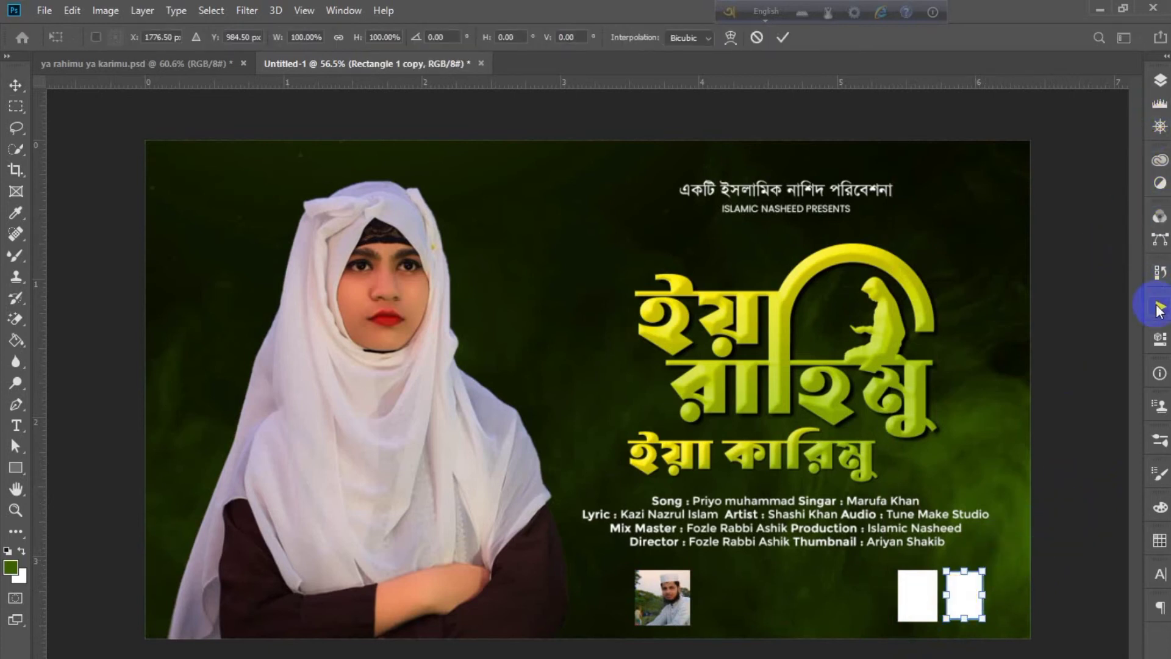
{"action": "left_click", "coordinate": [1161, 340]}
{"action": "left_click", "coordinate": [781, 465]}
{"action": "left_click", "coordinate": [1047, 436]}
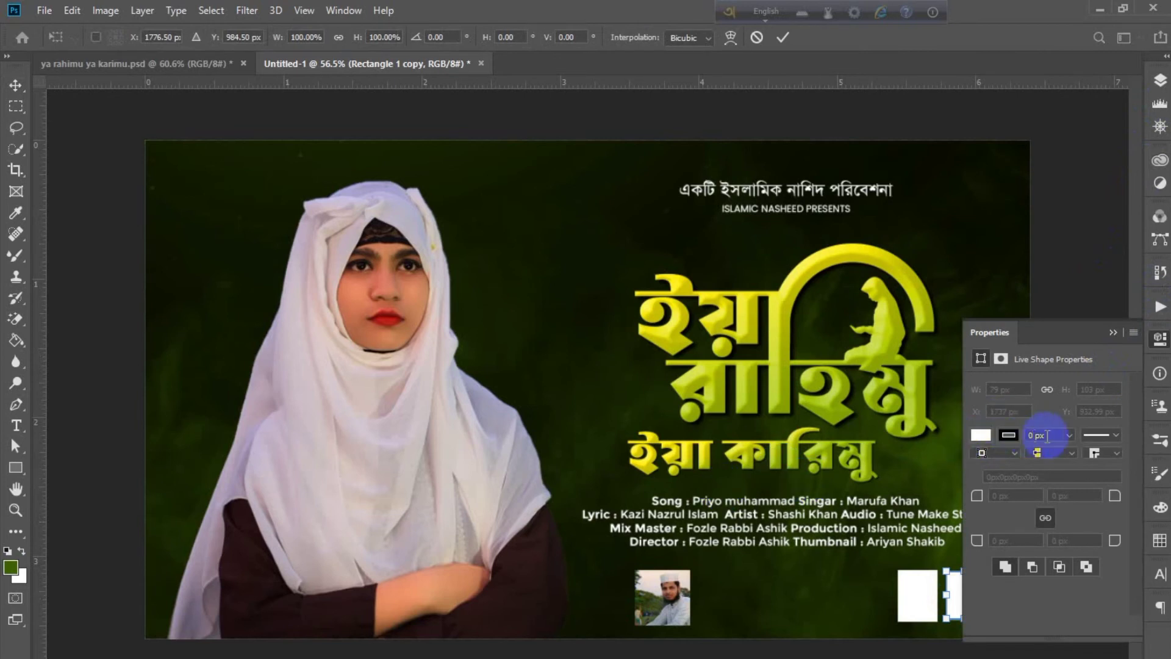
{"action": "left_click", "coordinate": [1114, 333]}
{"action": "key", "text": "Return"}
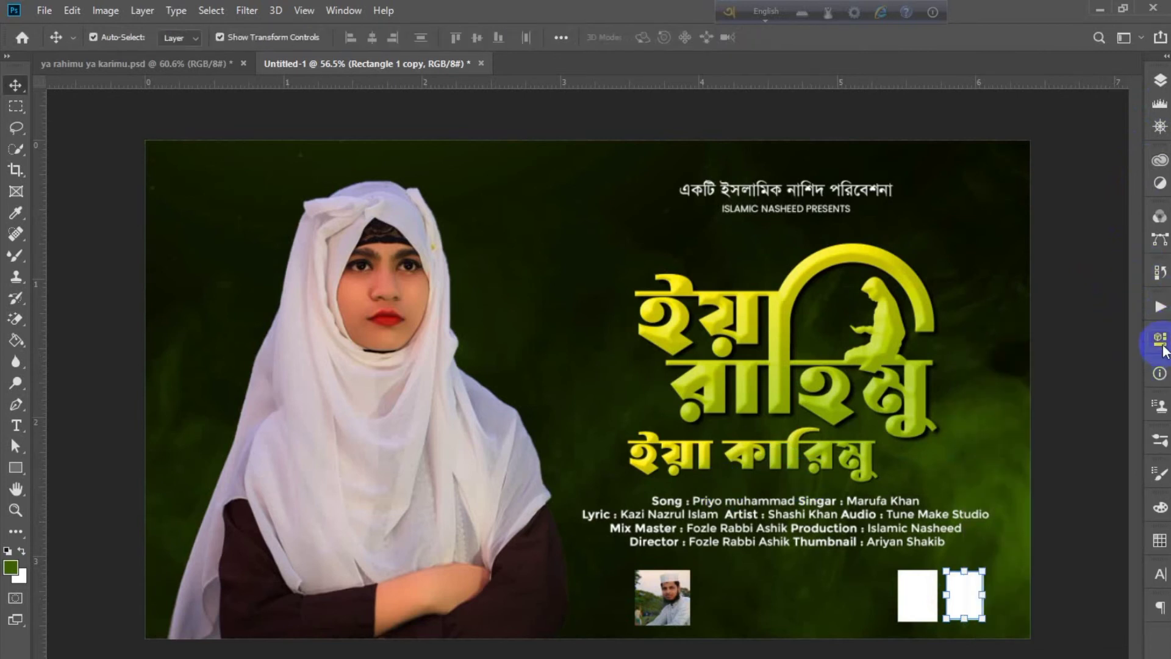
Step: Fill the rectangle copy black and move it onto the white rectangle, leaving a thin frame
{"action": "left_click", "coordinate": [1162, 340]}
{"action": "left_click", "coordinate": [981, 435]}
{"action": "left_click", "coordinate": [1013, 520]}
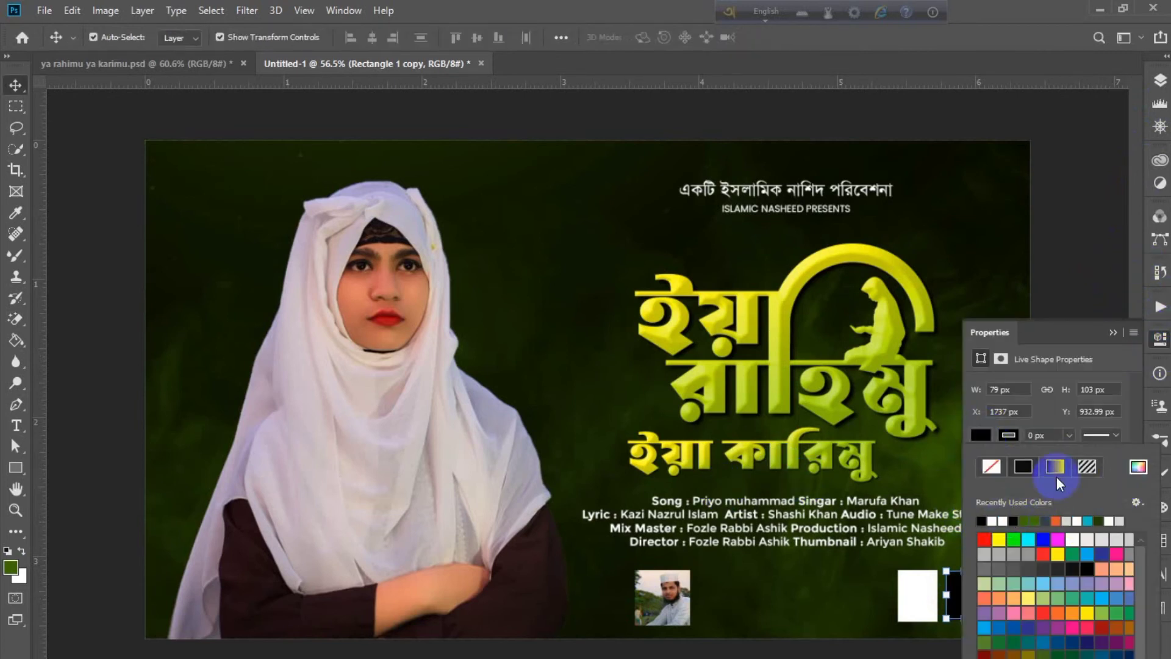
{"action": "left_click", "coordinate": [1115, 333]}
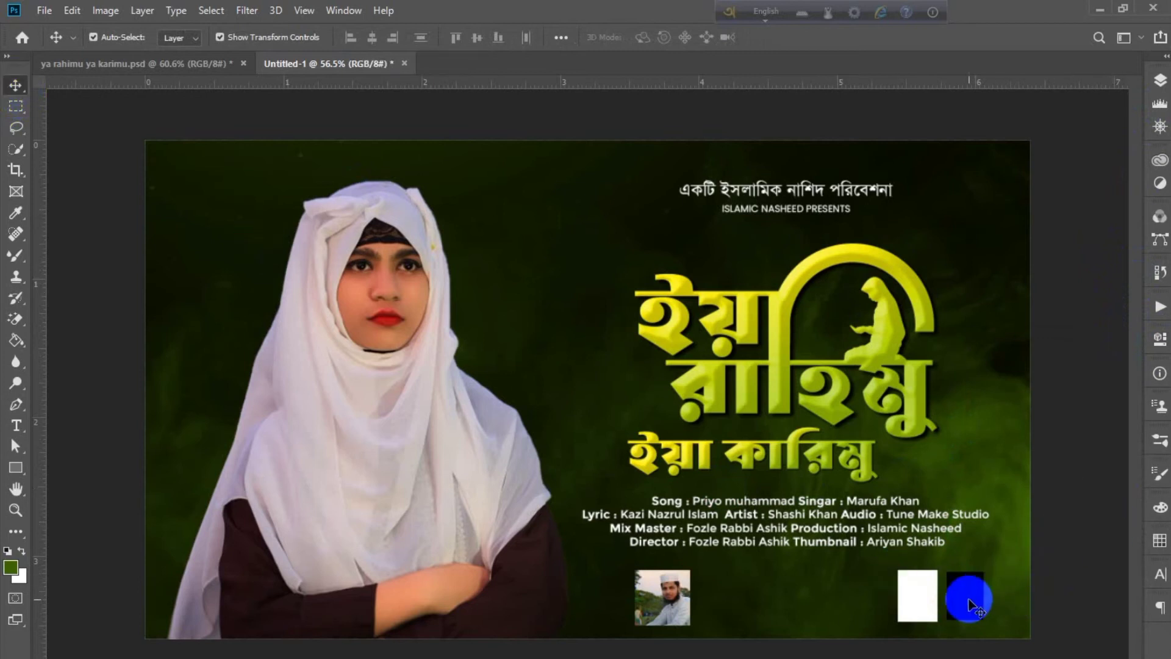
{"action": "left_click_drag", "start_coordinate": [968, 596], "coordinate": [922, 603]}
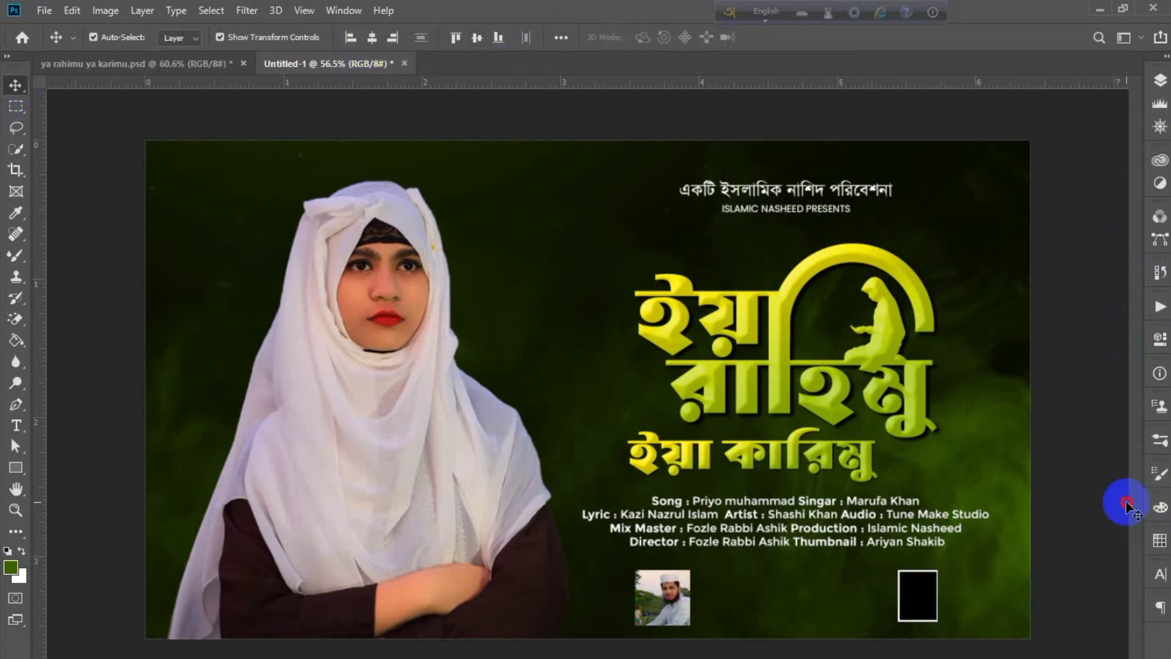
Step: Move the photo layer to the top, clip it to the black rectangle, and position it in the frame
{"action": "scroll", "coordinate": [785, 604], "scroll_direction": "up", "scroll_amount": 2}
{"action": "scroll", "coordinate": [786, 622], "scroll_direction": "up", "scroll_amount": 3}
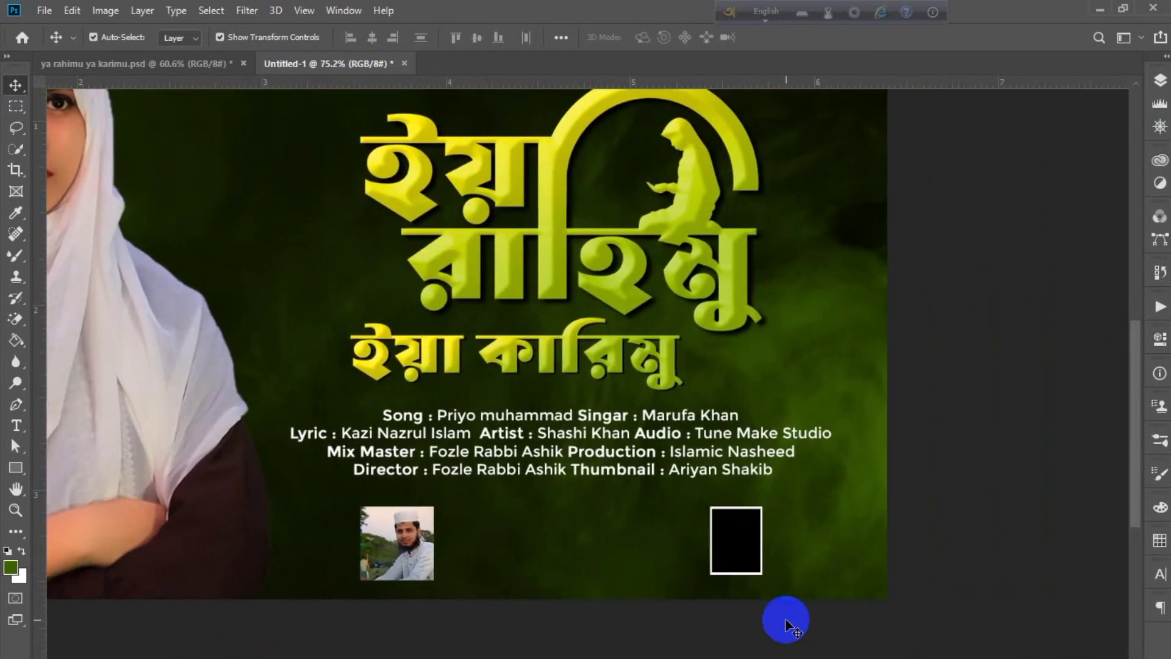
{"action": "mouse_move", "coordinate": [183, 488]}
{"action": "left_mouse_down"}
{"action": "mouse_move", "coordinate": [701, 501]}
{"action": "mouse_move", "coordinate": [686, 502]}
{"action": "left_mouse_up"}
{"action": "left_click", "coordinate": [1161, 80]}
{"action": "left_click_drag", "start_coordinate": [1106, 209], "coordinate": [1083, 182]}
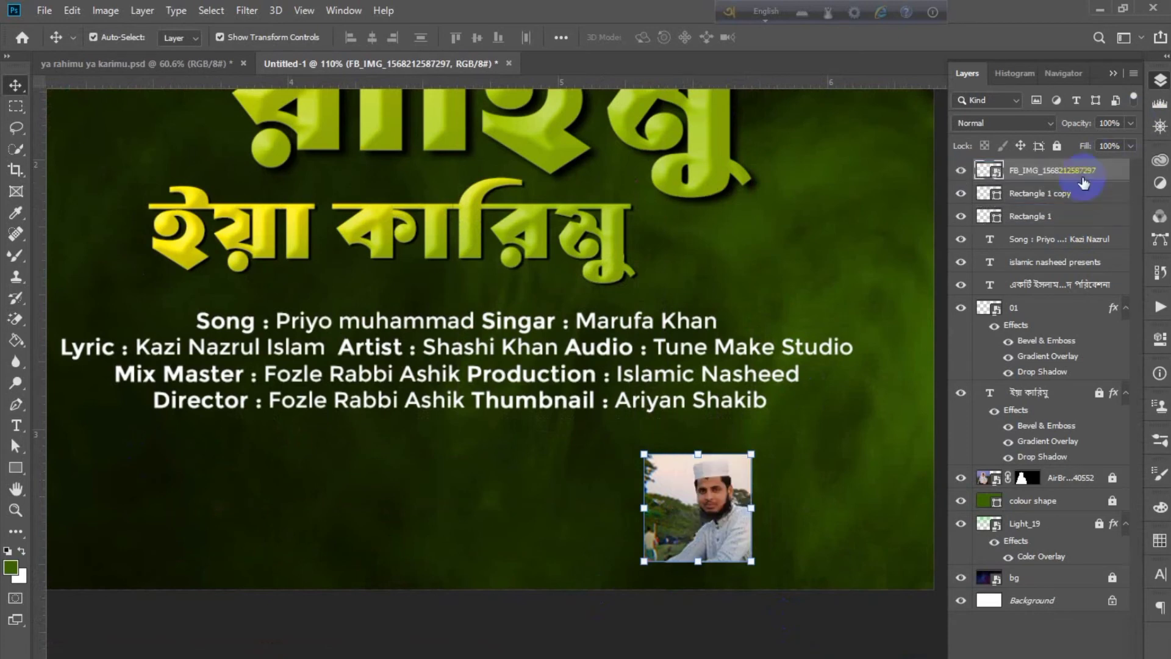
{"action": "right_click", "coordinate": [1107, 187]}
{"action": "left_click", "coordinate": [964, 365]}
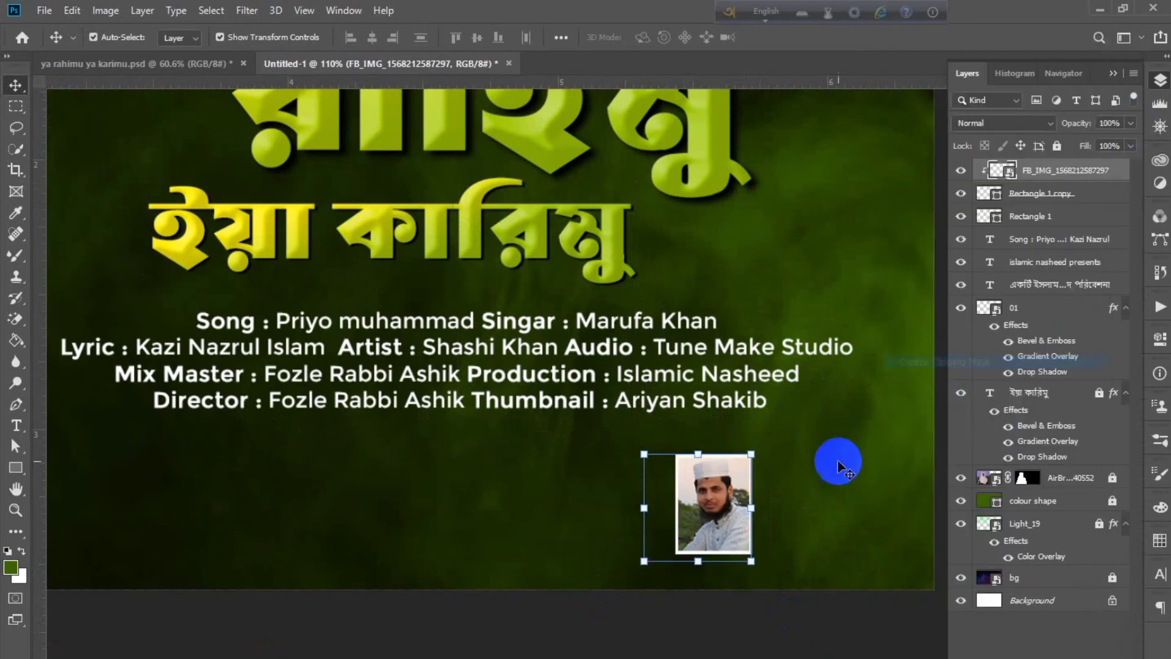
{"action": "left_click_drag", "start_coordinate": [638, 528], "coordinate": [645, 537]}
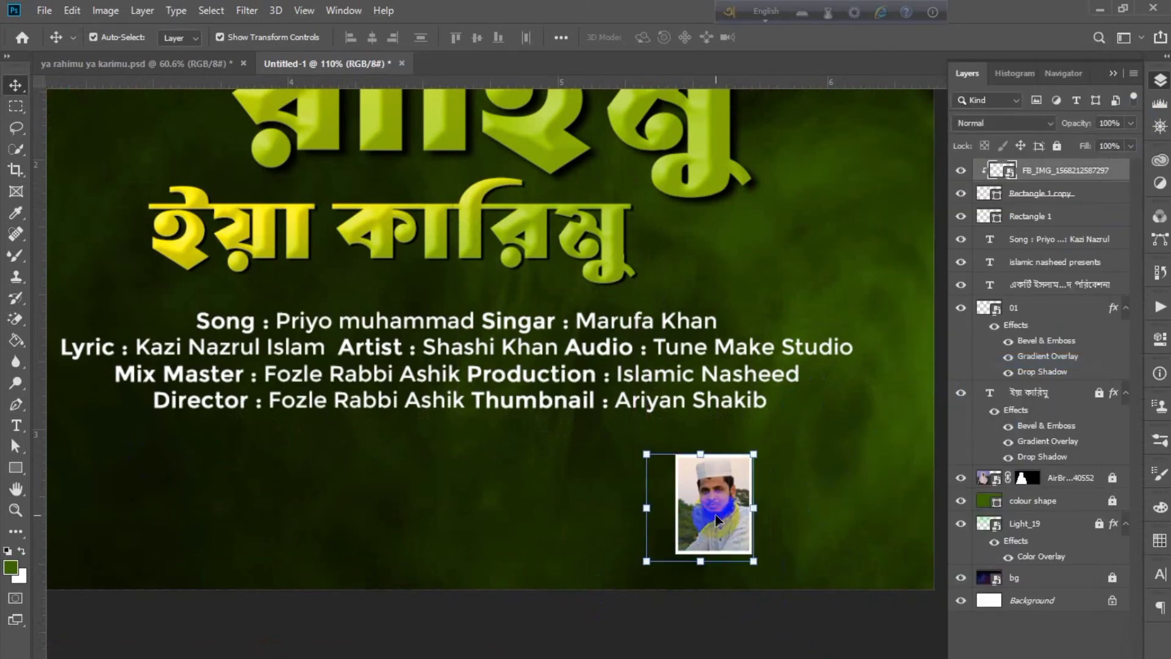
{"action": "left_click", "coordinate": [1111, 80]}
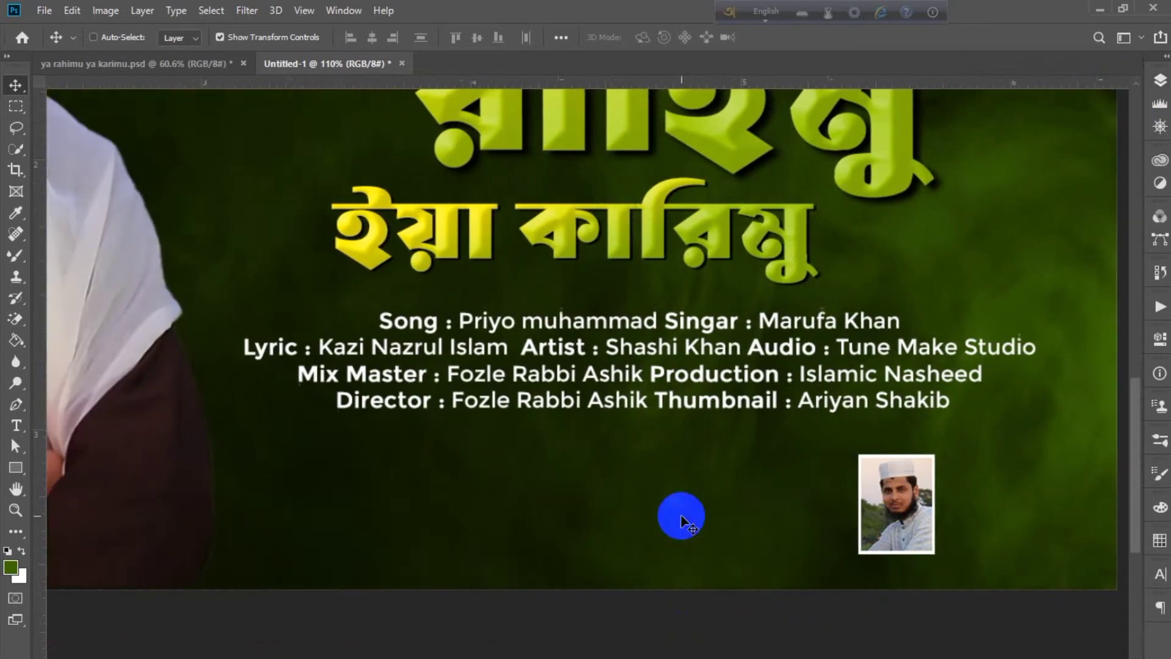
{"action": "scroll", "coordinate": [683, 549], "scroll_direction": "down", "scroll_amount": 3}
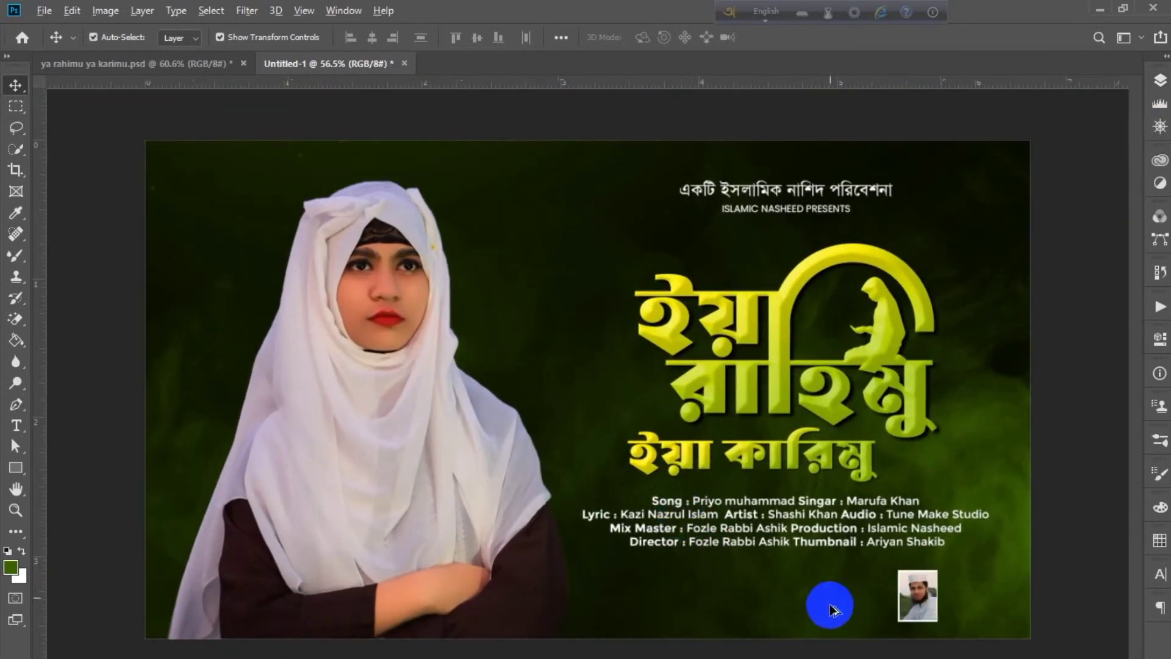
{"action": "scroll", "coordinate": [830, 592], "scroll_direction": "up", "scroll_amount": 2}
{"action": "scroll", "coordinate": [829, 592], "scroll_direction": "up", "scroll_amount": 2}
{"action": "scroll", "coordinate": [830, 592], "scroll_direction": "right", "scroll_amount": 2}
{"action": "scroll", "coordinate": [830, 592], "scroll_direction": "down", "scroll_amount": 2}
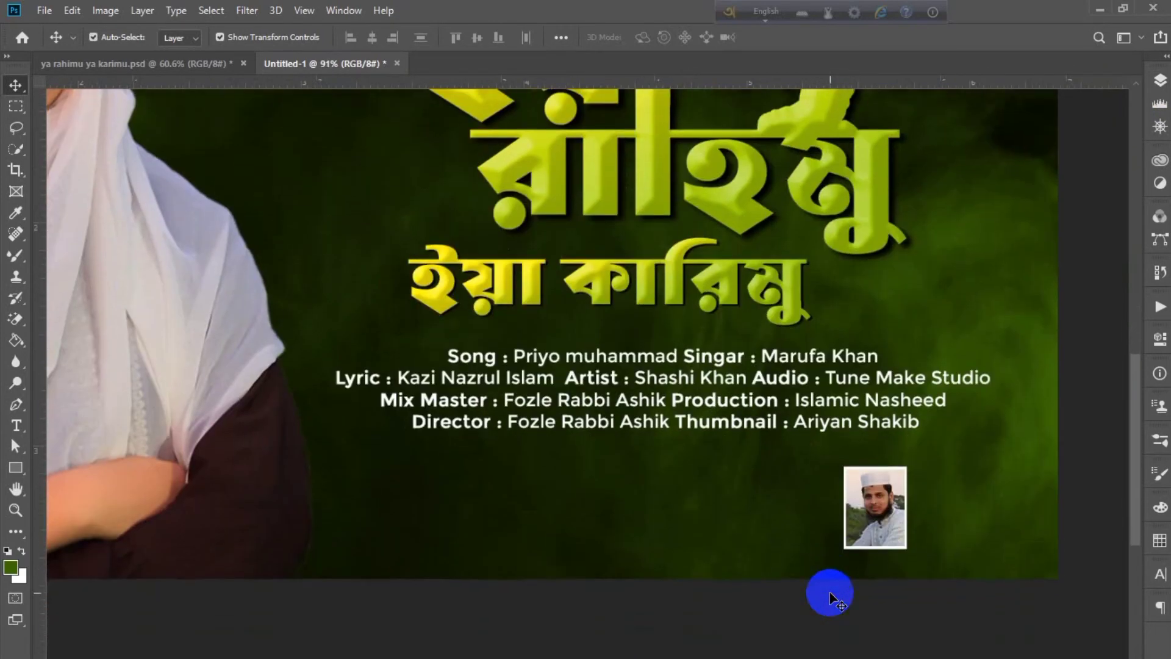
{"action": "scroll", "coordinate": [751, 586], "scroll_direction": "right", "scroll_amount": 2}
{"action": "scroll", "coordinate": [744, 537], "scroll_direction": "up", "scroll_amount": 1}
{"action": "scroll", "coordinate": [745, 536], "scroll_direction": "right", "scroll_amount": 1}
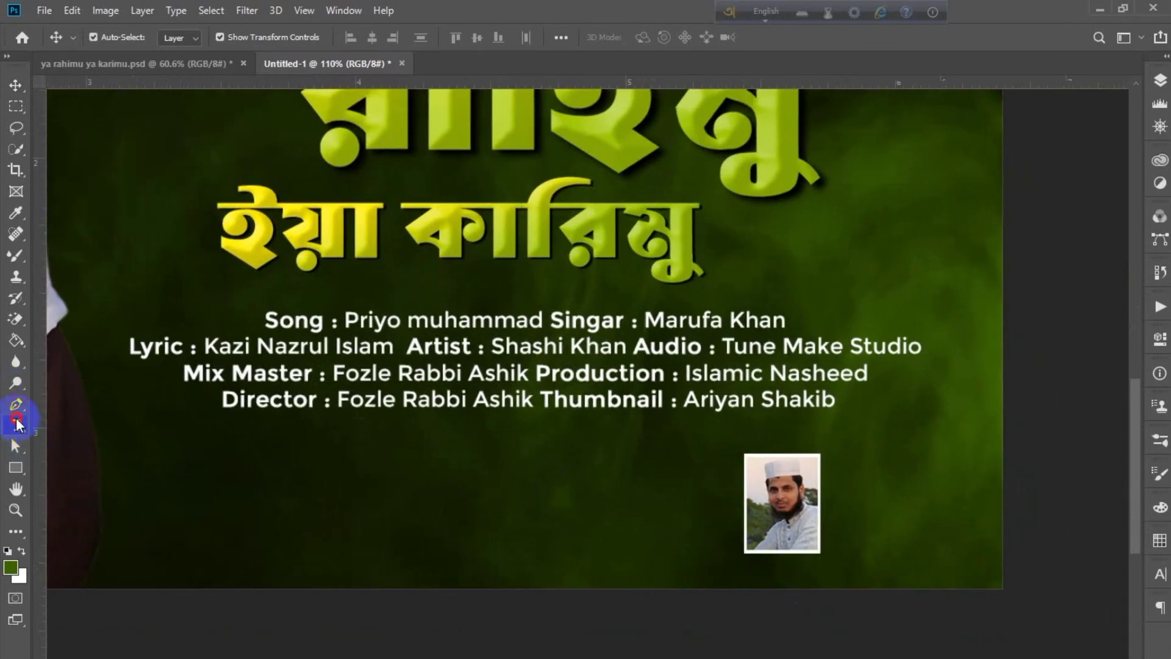
{"action": "left_click", "coordinate": [17, 426]}
Step: Type the Bengali line "সার্বিক ব্যবস্থাপনায়" left of the framed photo using the Bangla keyboard
{"action": "left_click", "coordinate": [634, 488]}
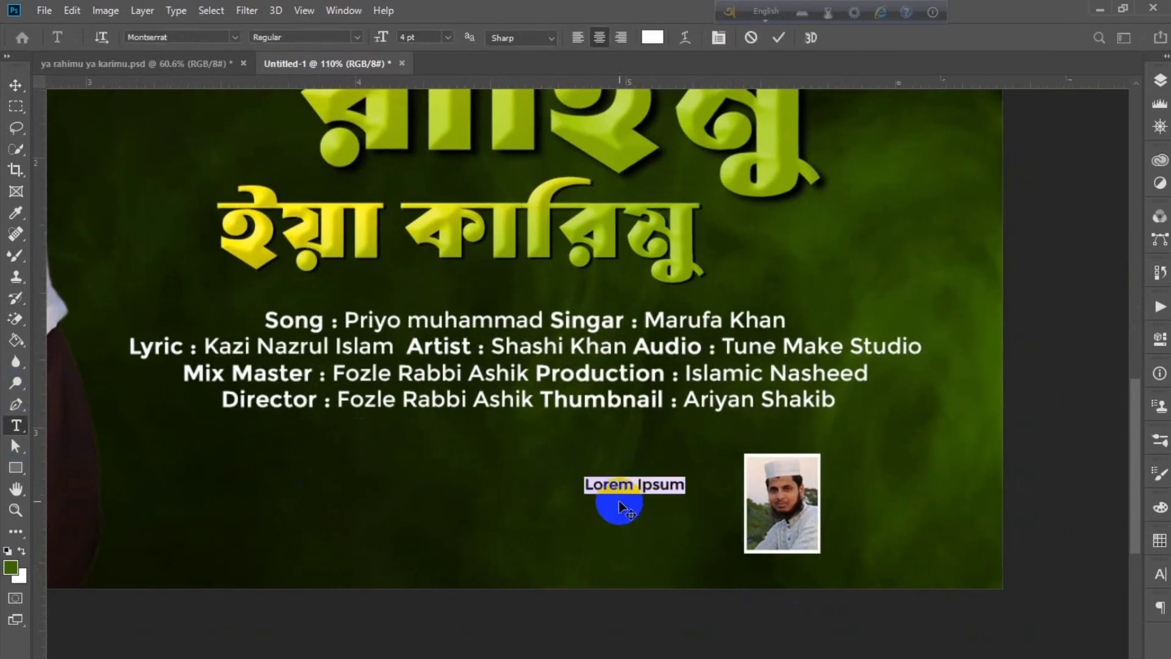
{"action": "key", "text": "F12"}
{"action": "type", "text": "sarbik"}
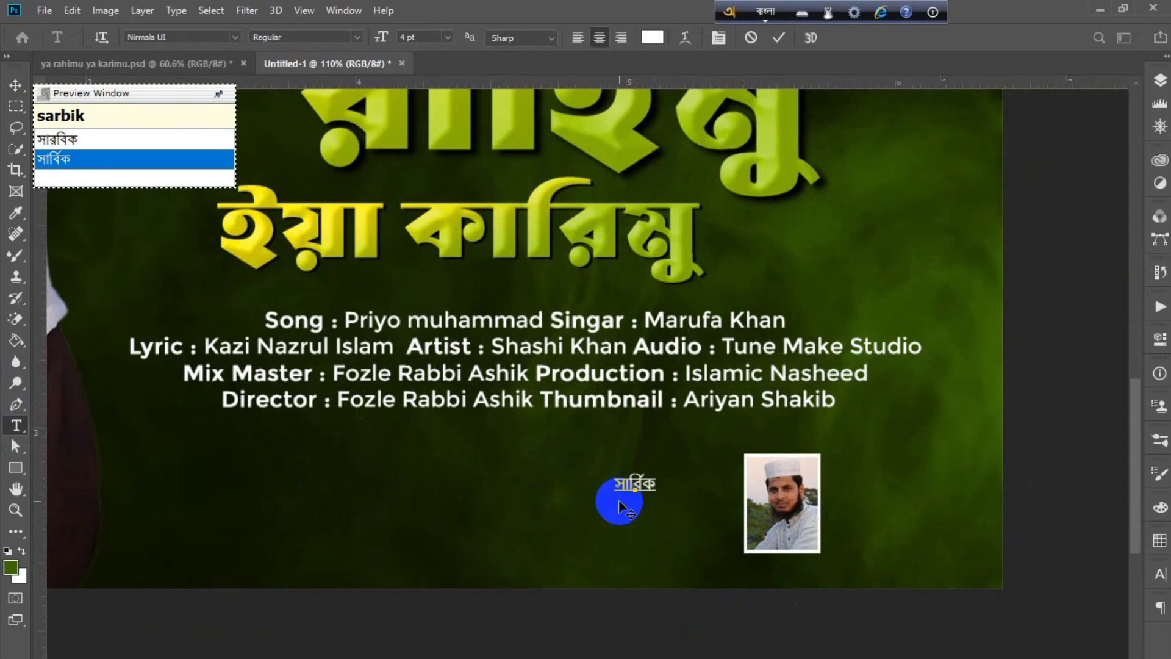
{"action": "key", "text": "BackSpace"}
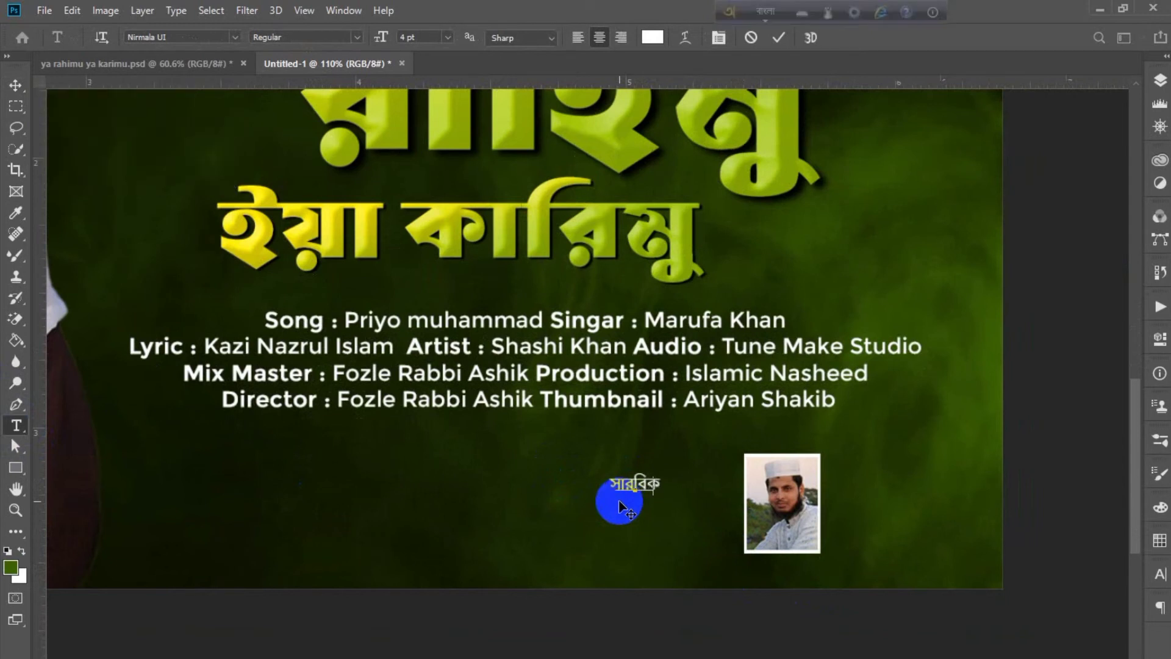
{"action": "type", "text": "k "}
{"action": "type", "text": "sar"}
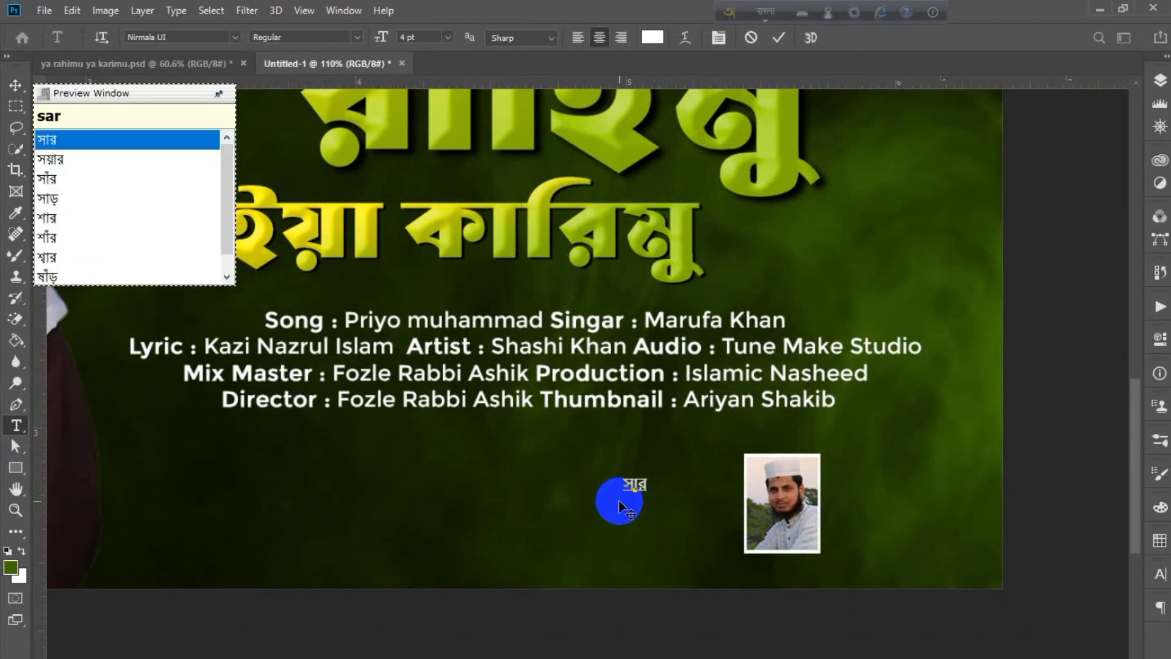
{"action": "type", "text": "bik bZa"}
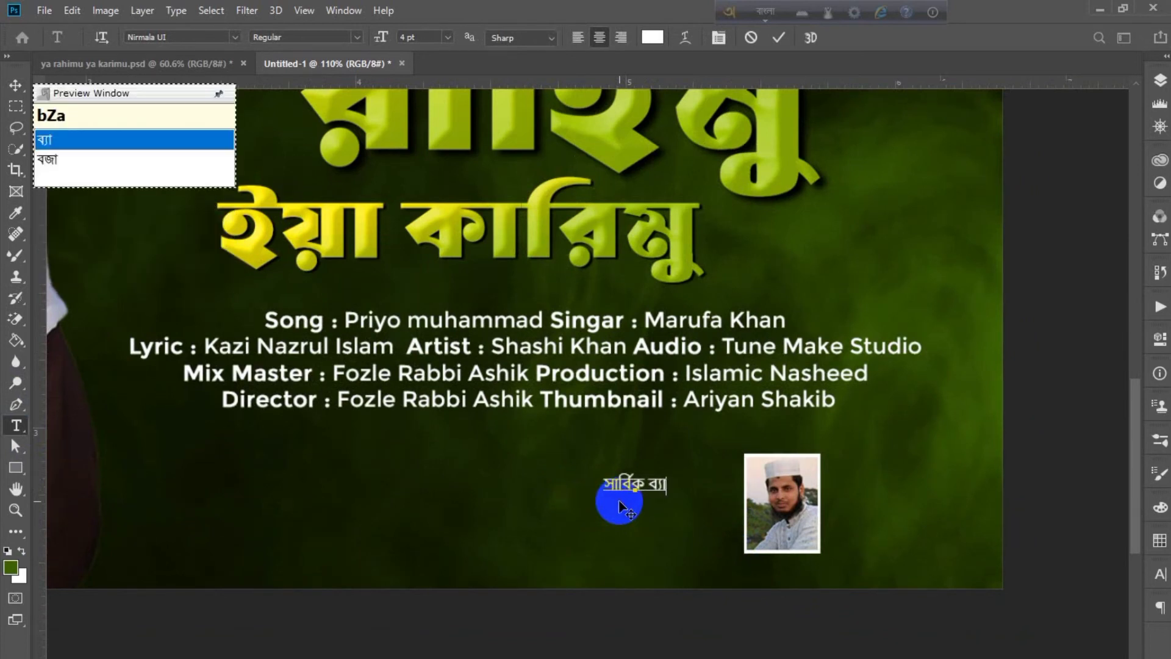
{"action": "type", "text": "b"}
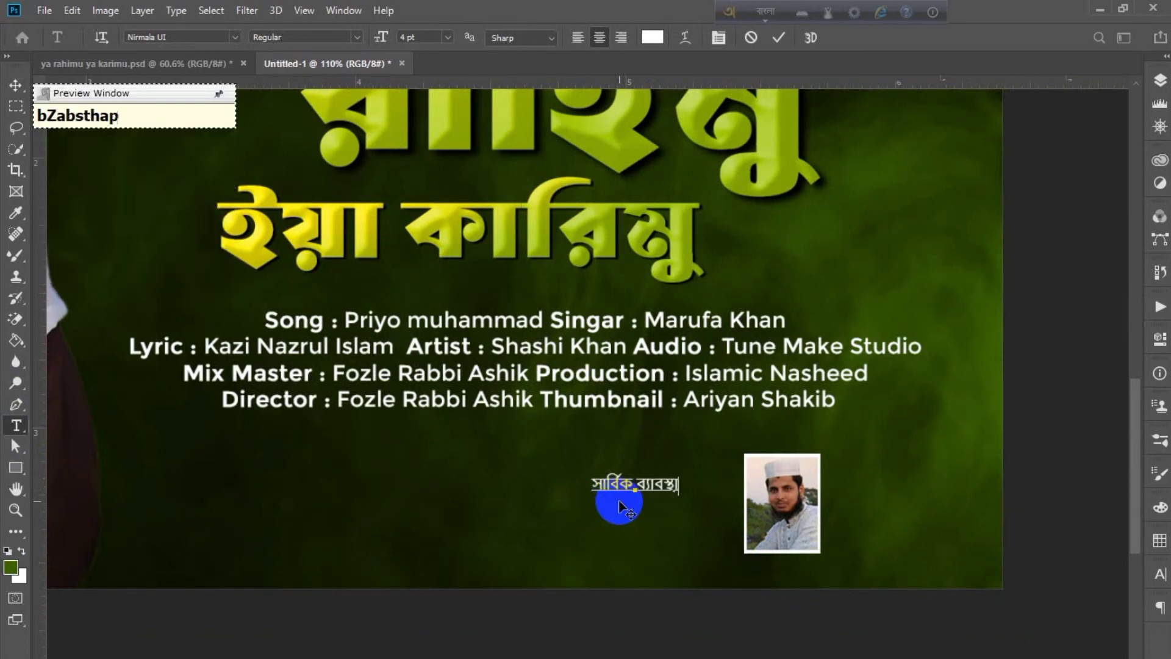
{"action": "type", "text": "nay"}
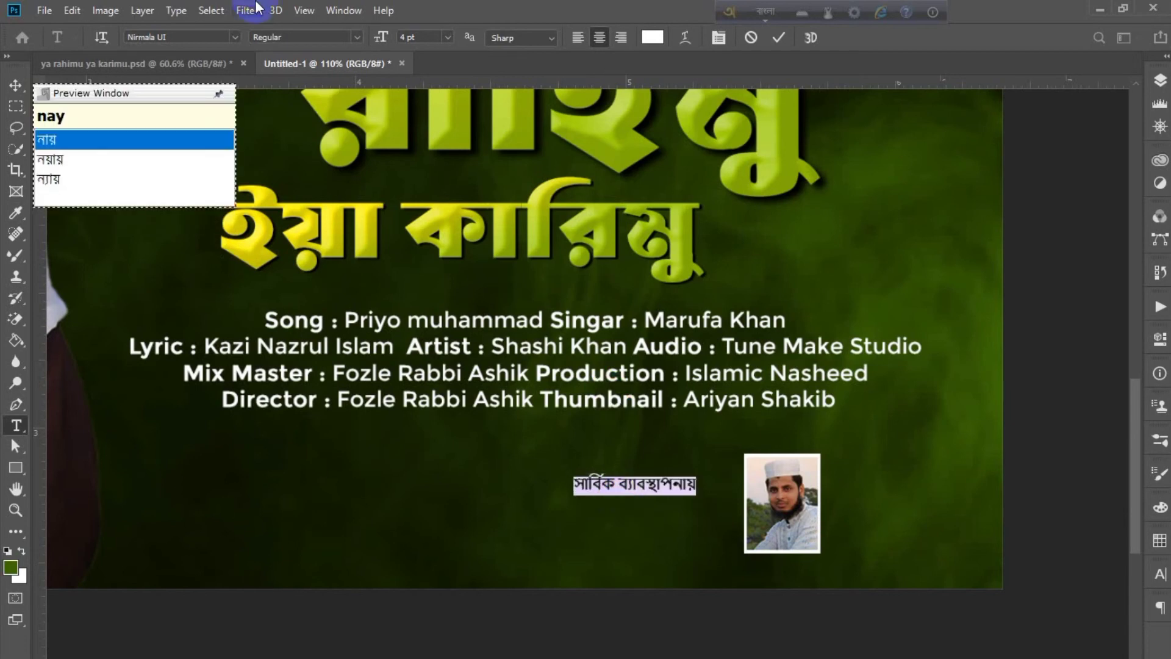
Step: Set the Bengali line's font to AdorshoLipi and commit it
{"action": "key", "text": "F12"}
{"action": "type", "text": "adhor"}
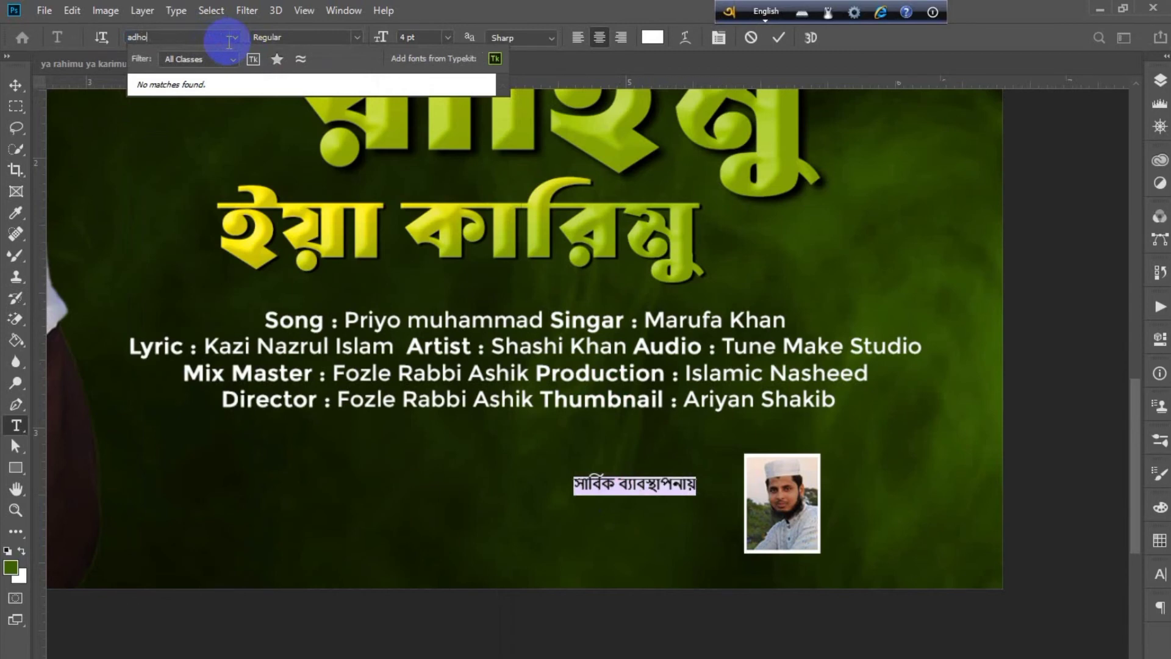
{"action": "key", "text": "BackSpace"}
{"action": "key", "text": "BackSpace"}
{"action": "type", "text": "or"}
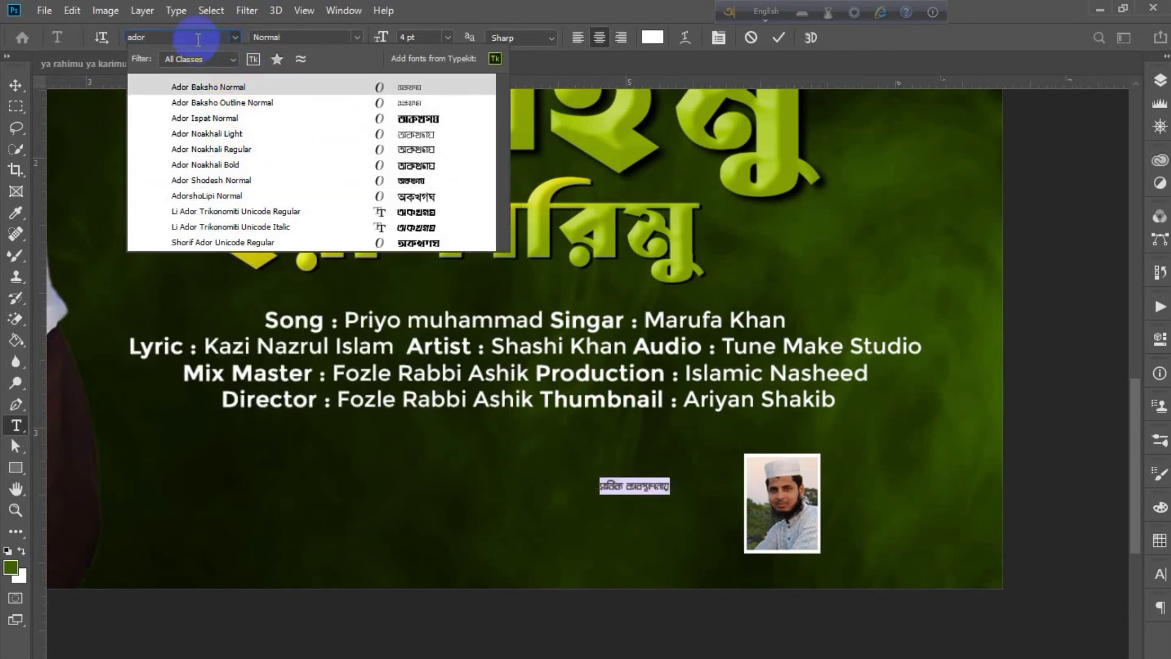
{"action": "type", "text": "s"}
{"action": "left_click", "coordinate": [209, 87]}
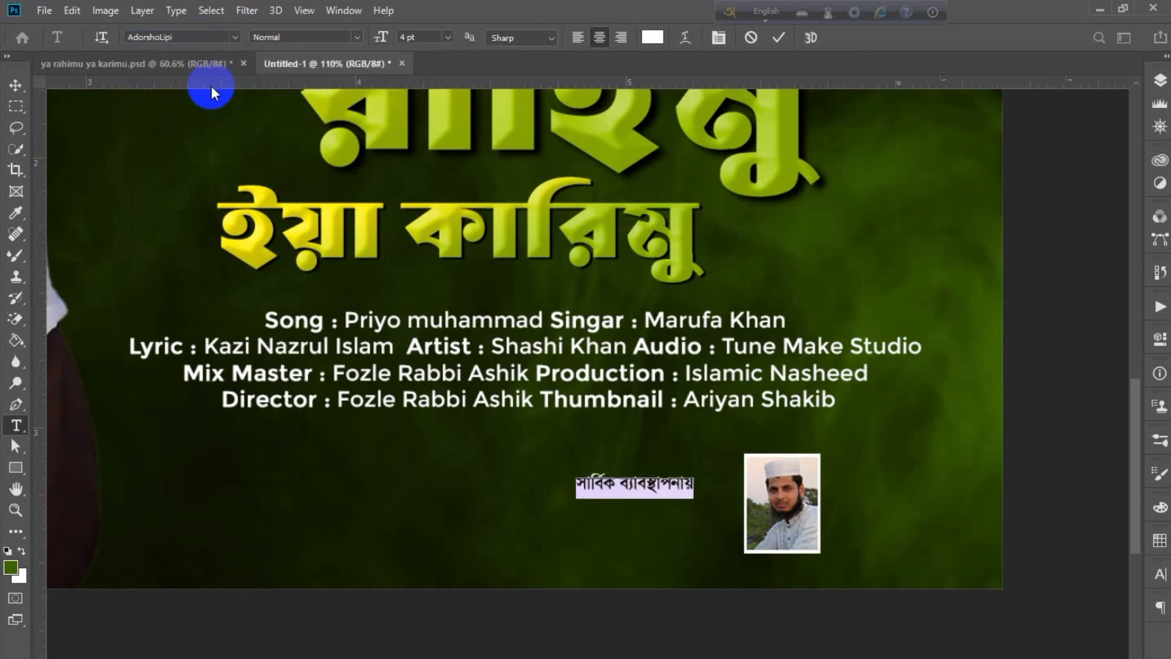
{"action": "left_click", "coordinate": [1048, 392]}
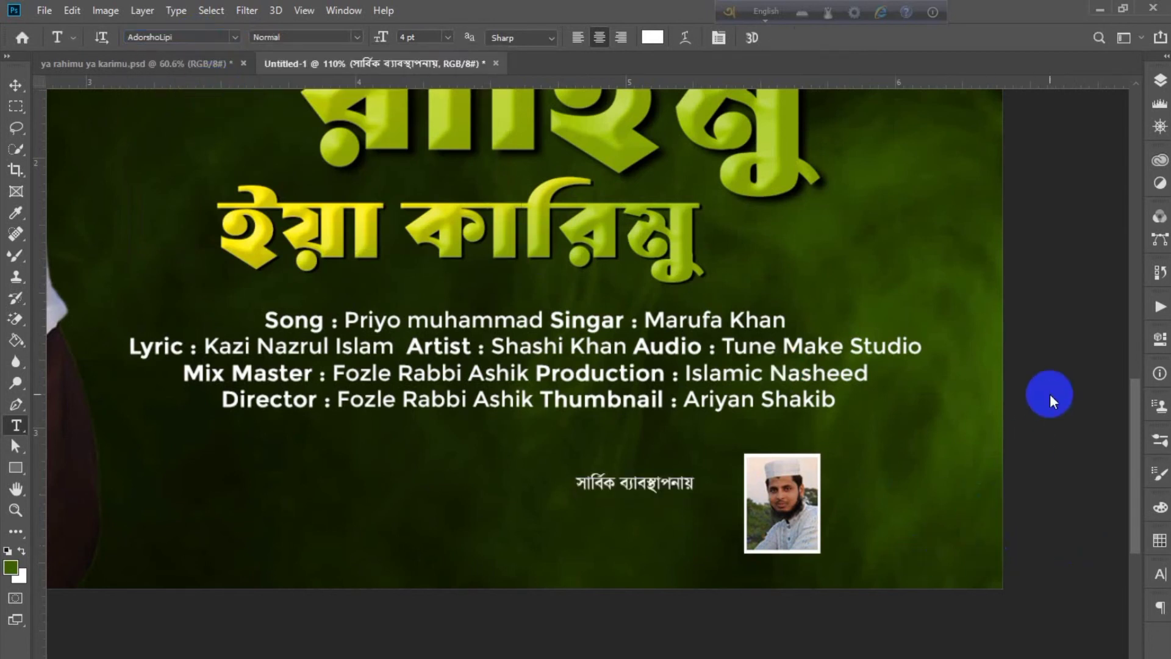
{"action": "left_click", "coordinate": [12, 84]}
Step: Move the duplicated line below the label and replace its text with the manager's name
{"action": "mouse_move", "coordinate": [634, 487]}
{"action": "left_mouse_down"}
{"action": "mouse_move", "coordinate": [677, 491]}
{"action": "mouse_move", "coordinate": [654, 512]}
{"action": "left_mouse_up"}
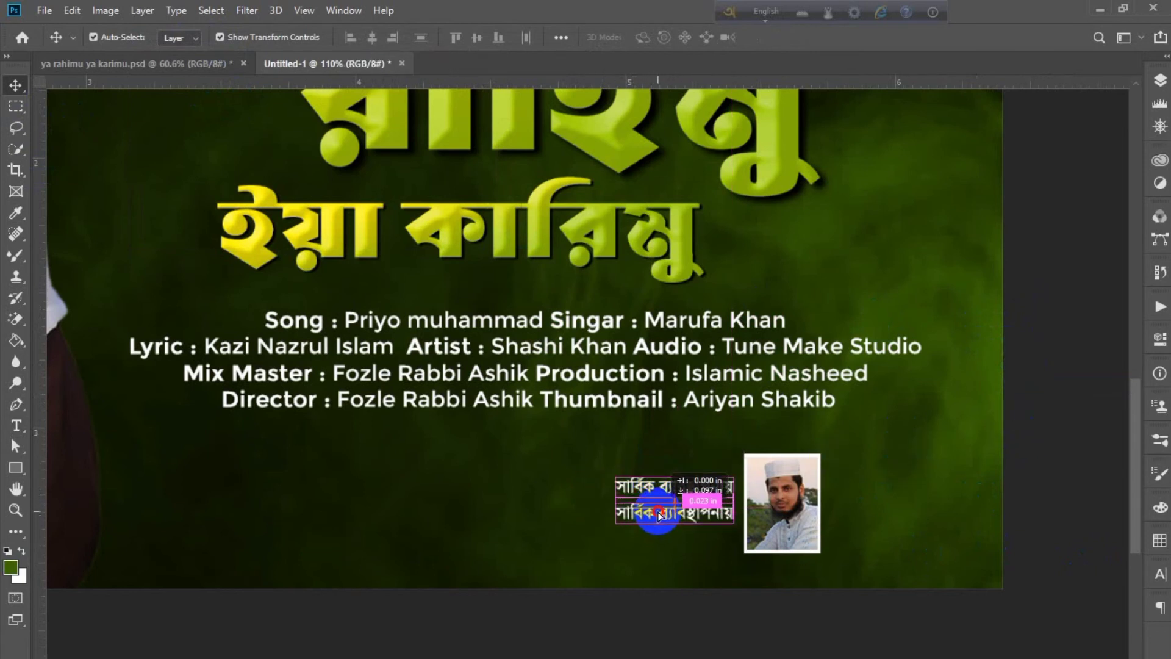
{"action": "double_click", "coordinate": [655, 512]}
{"action": "type", "text": "ফ"}
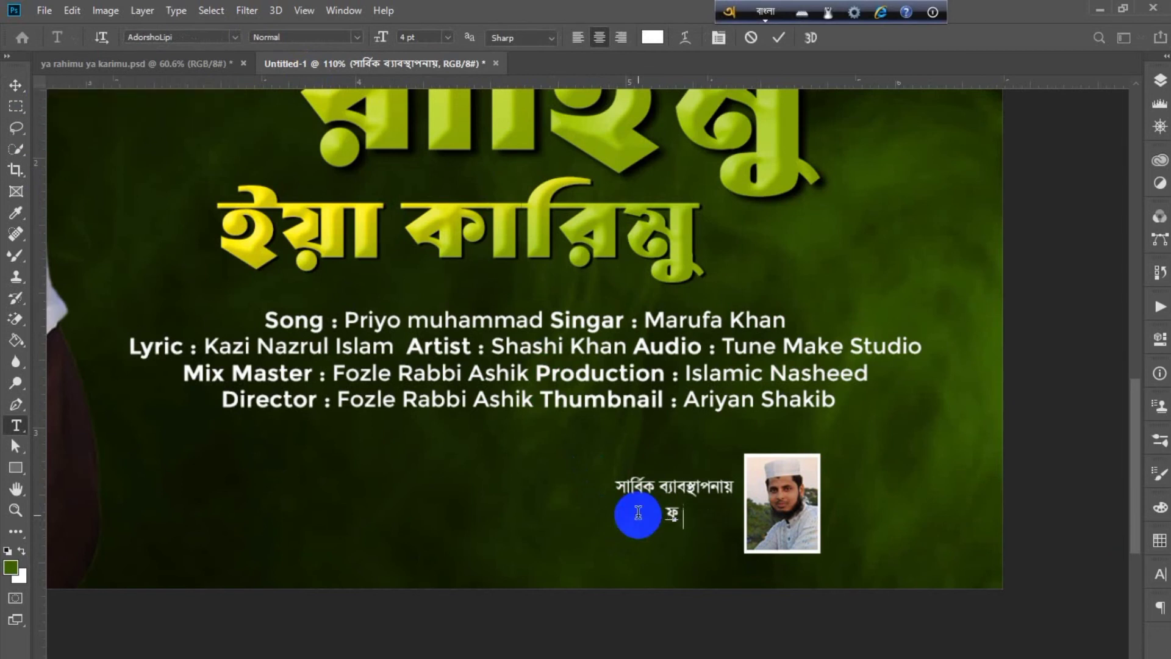
{"action": "type", "text": "রুহা"}
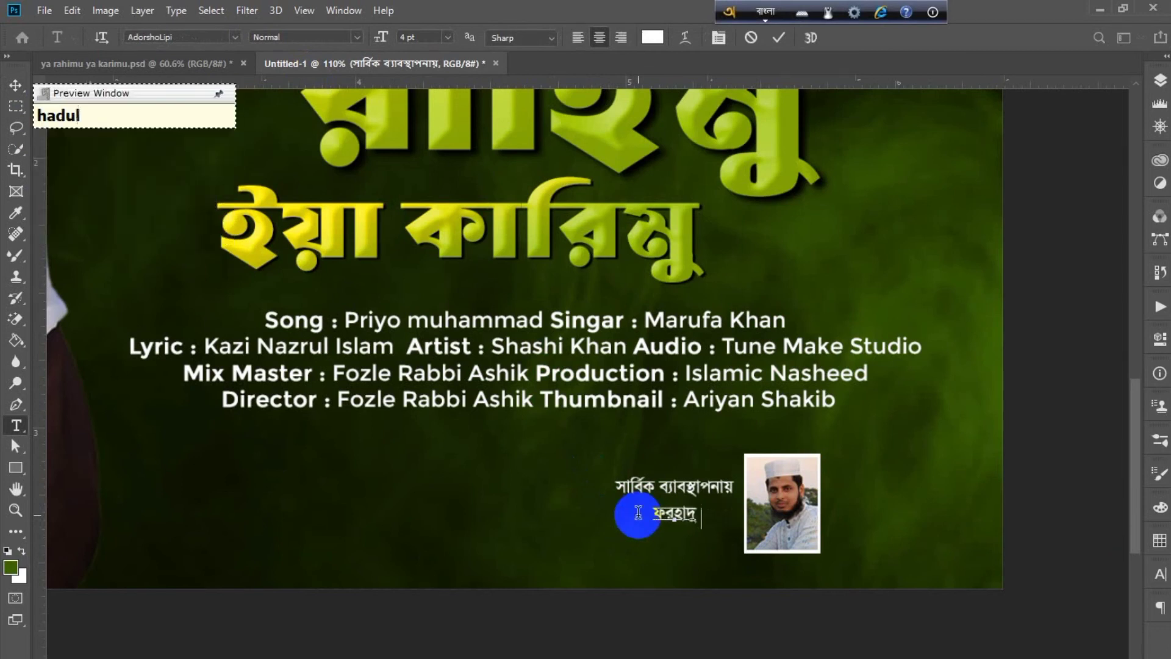
{"action": "type", "text": "ল ইসলাম"}
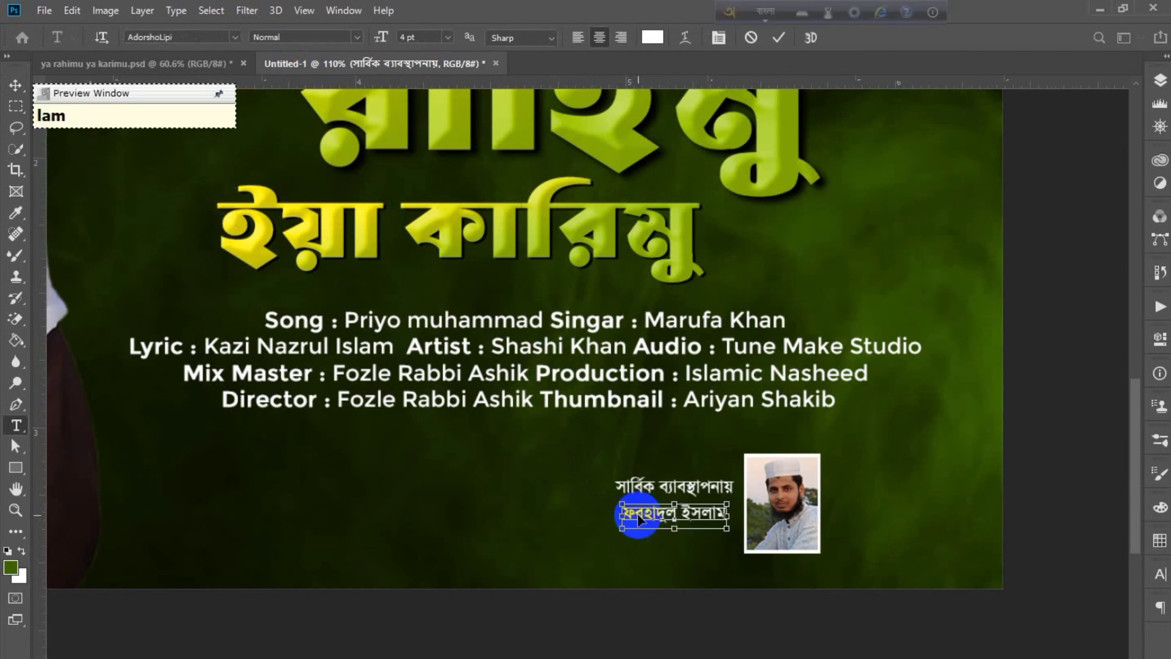
Step: Set the manager's name in Shorif Habiba Unicode at 3 pt
{"action": "key", "text": "ctrl+a"}
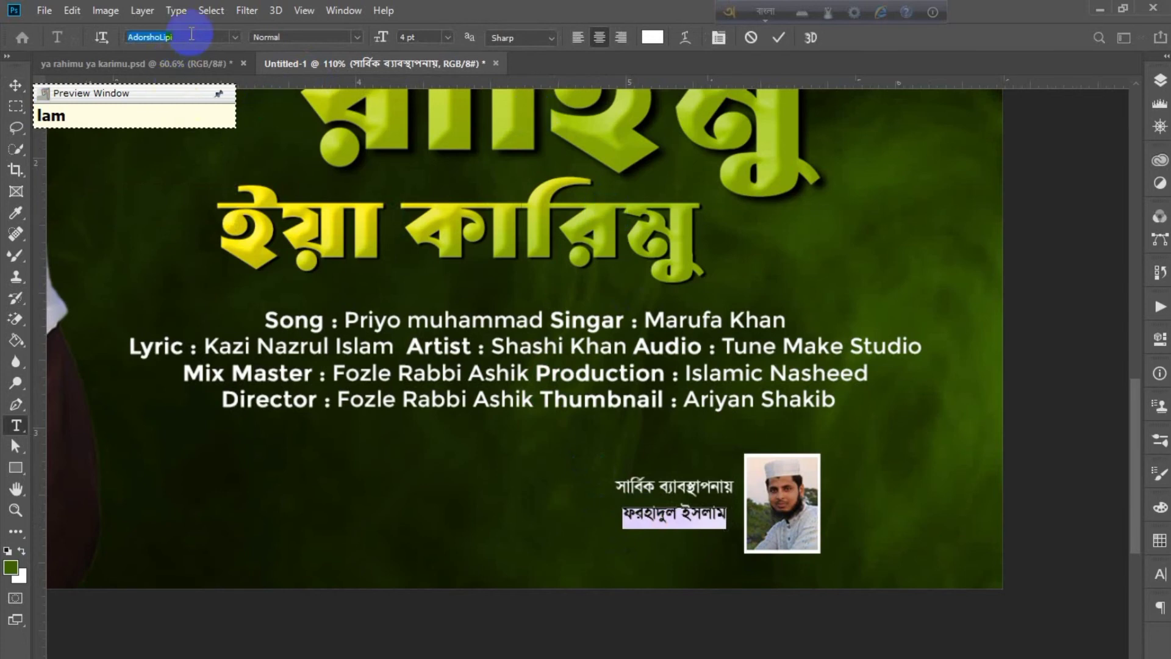
{"action": "type", "text": "shorif"}
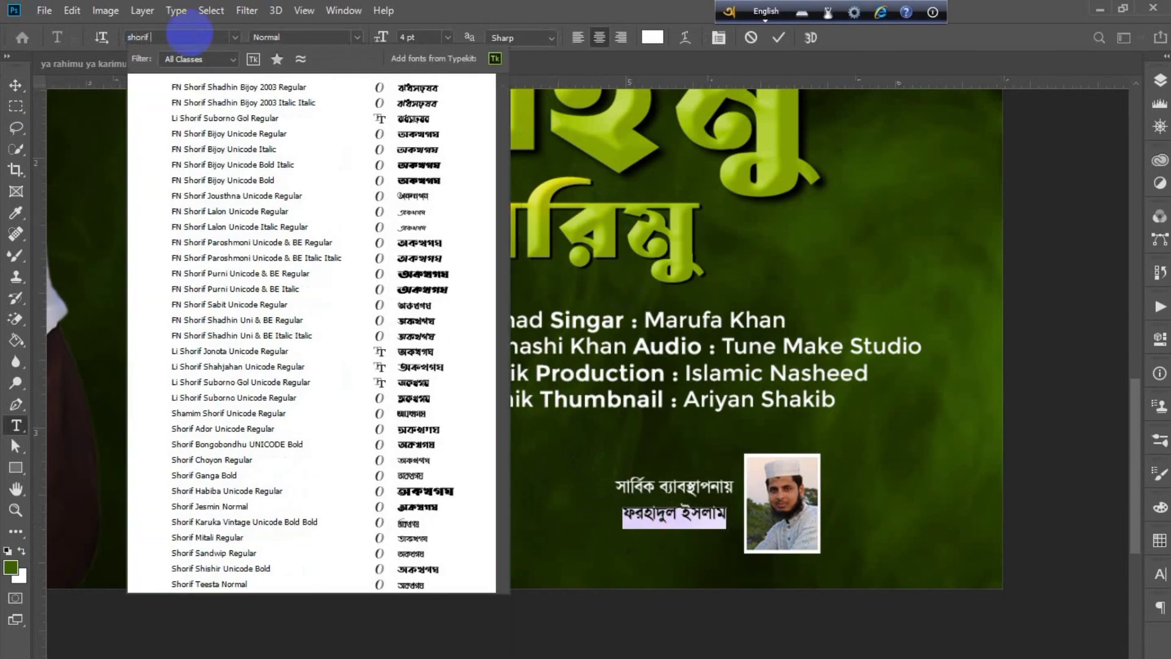
{"action": "type", "text": " ja"}
{"action": "key", "text": "BackSpace"}
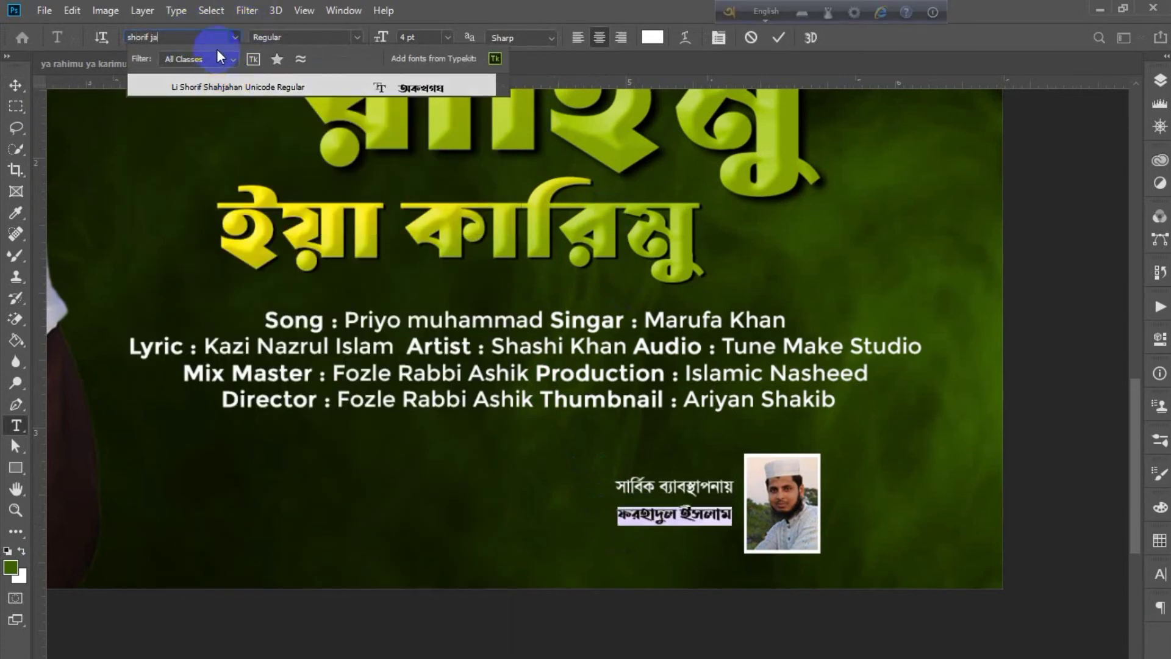
{"action": "key", "text": "BackSpace"}
{"action": "type", "text": "h"}
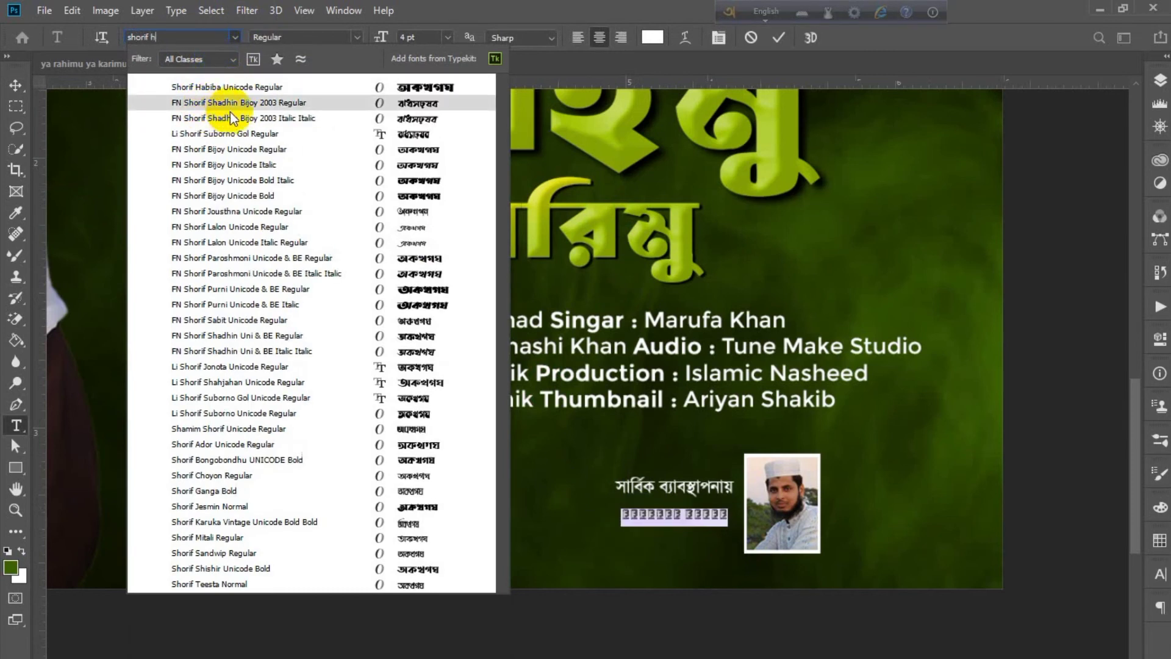
{"action": "left_click", "coordinate": [192, 116]}
{"action": "left_click", "coordinate": [16, 85]}
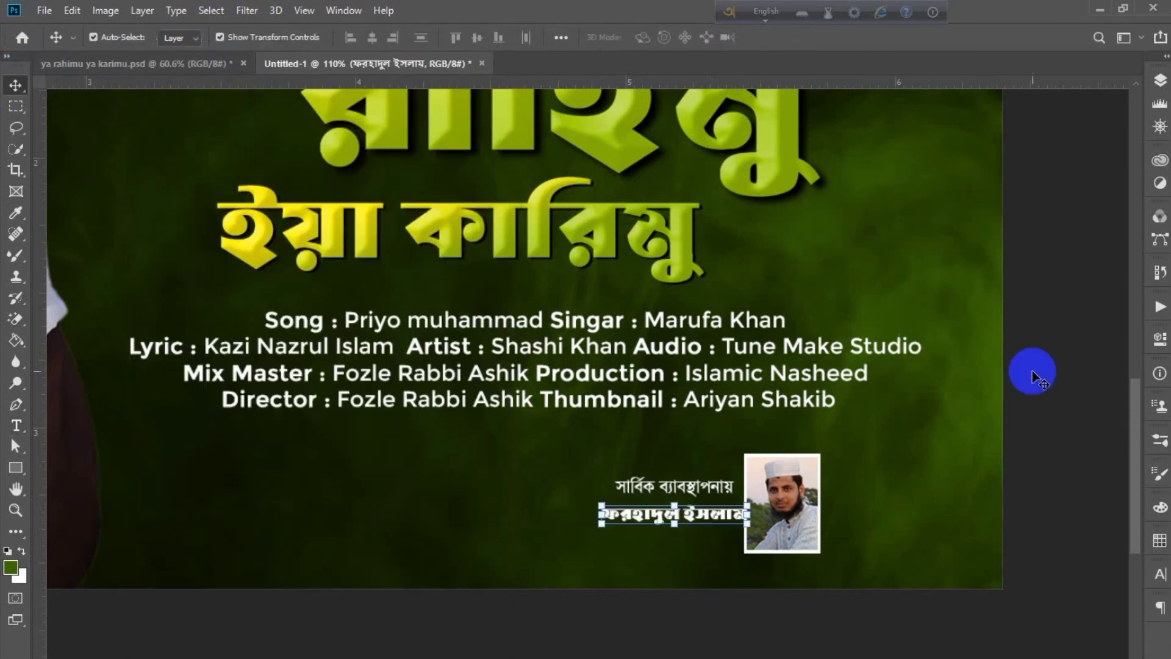
{"action": "left_click", "coordinate": [692, 515]}
{"action": "double_click", "coordinate": [692, 515]}
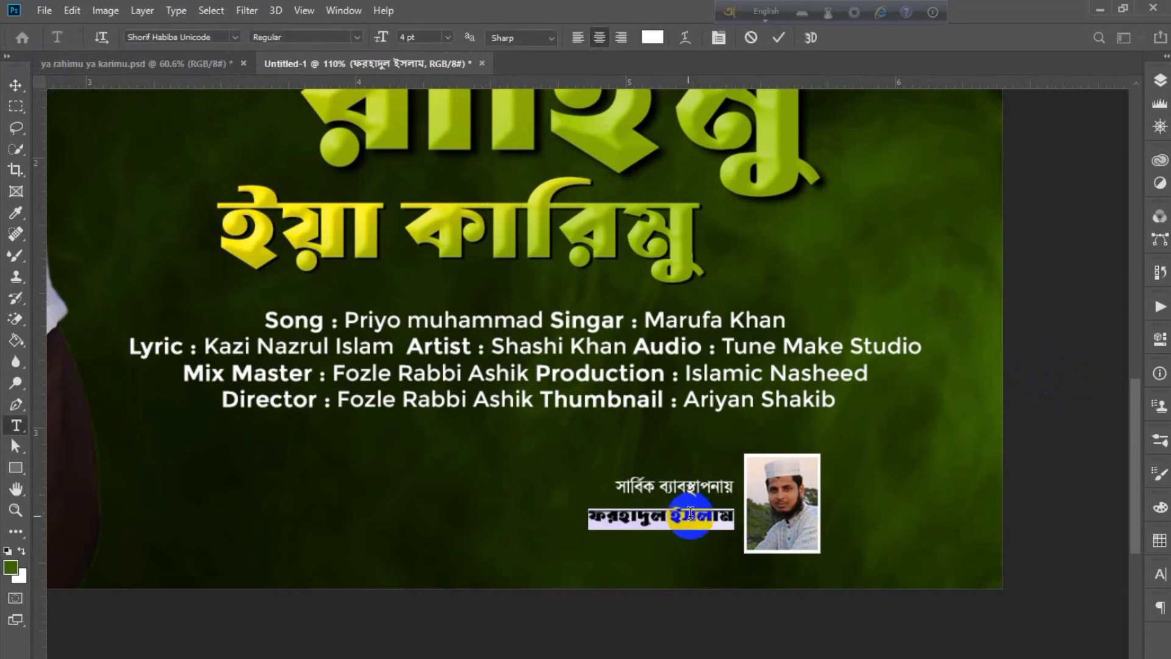
{"action": "type", "text": "3"}
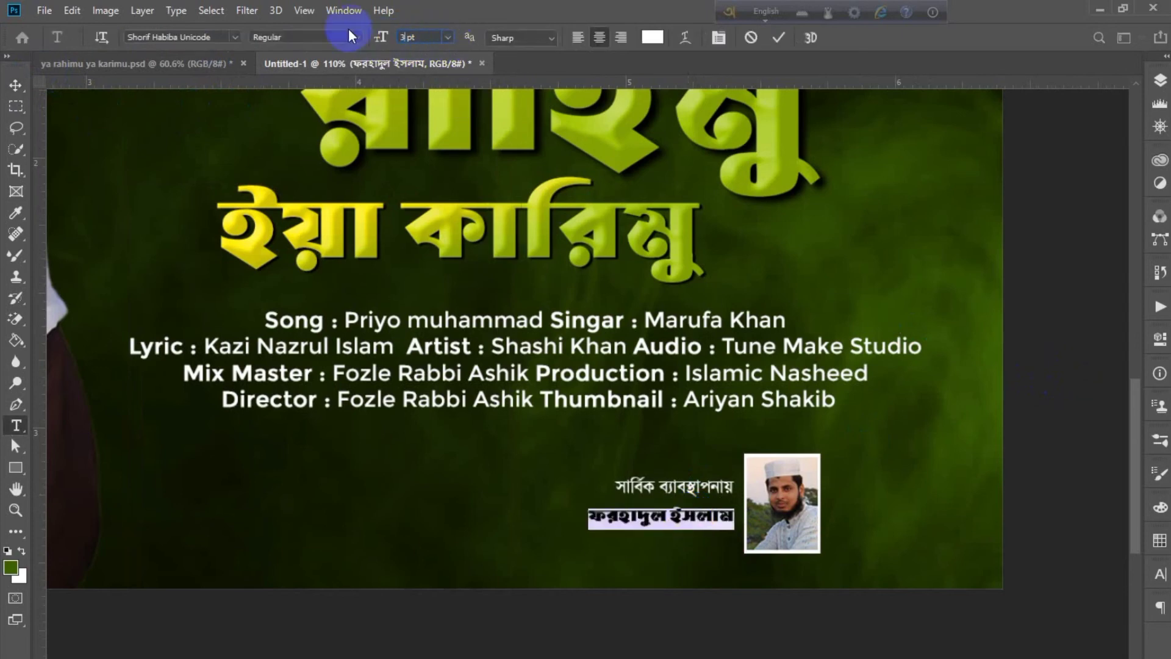
{"action": "left_click", "coordinate": [1098, 366]}
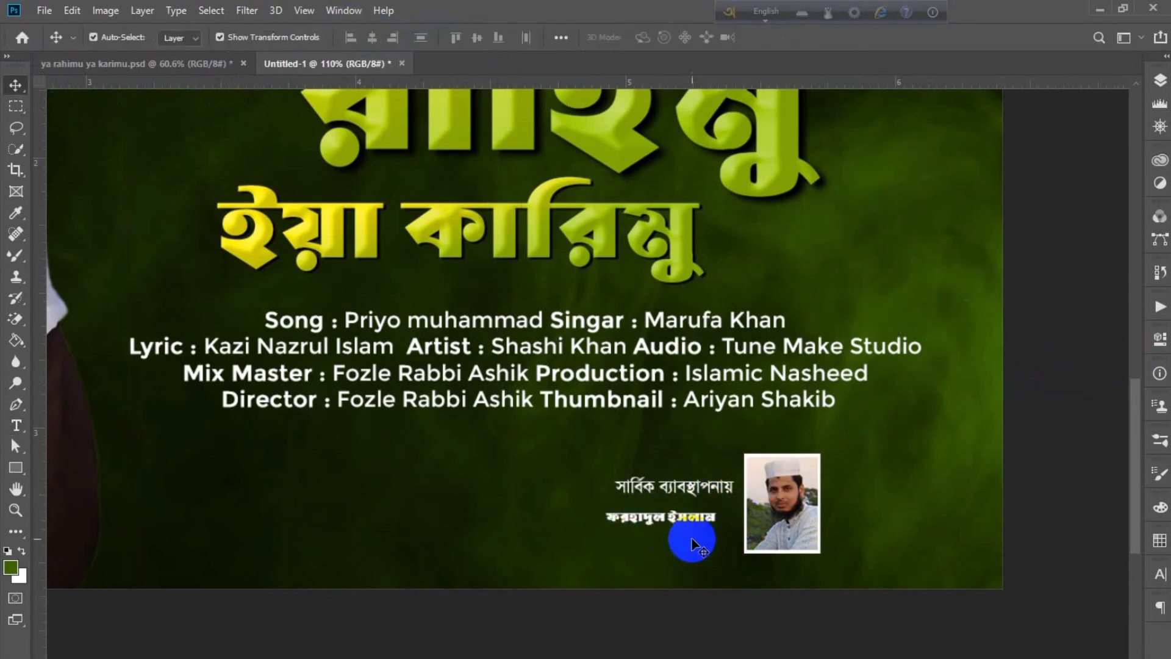
Step: Reposition the name and management label, and reduce the label to 3 pt
{"action": "scroll", "coordinate": [685, 540], "scroll_direction": "up", "scroll_amount": 2}
{"action": "scroll", "coordinate": [702, 607], "scroll_direction": "up", "scroll_amount": 2}
{"action": "left_click_drag", "start_coordinate": [525, 472], "coordinate": [550, 479]}
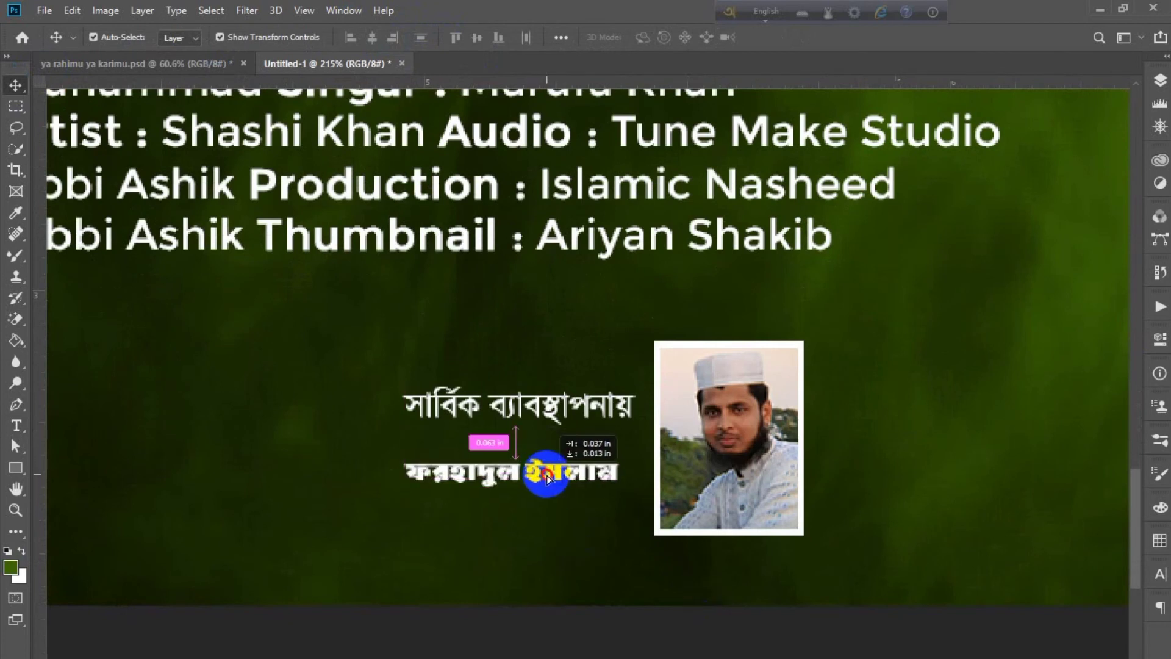
{"action": "left_click_drag", "start_coordinate": [547, 409], "coordinate": [549, 421]}
{"action": "double_click", "coordinate": [549, 420]}
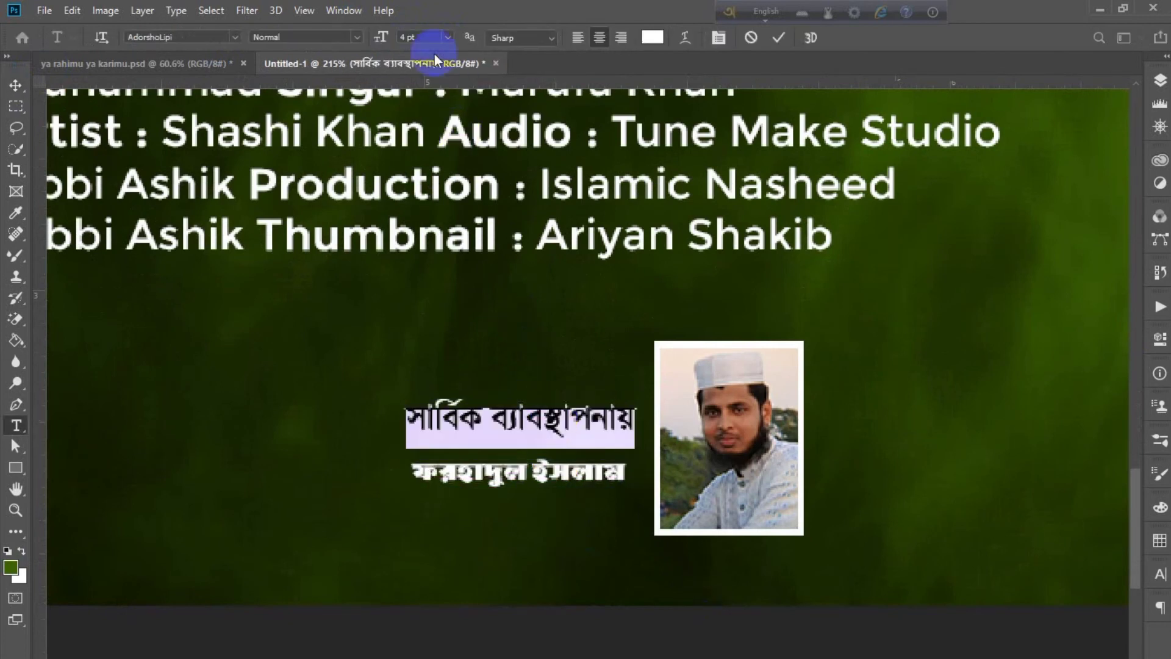
{"action": "left_click", "coordinate": [449, 38]}
{"action": "left_click", "coordinate": [408, 50]}
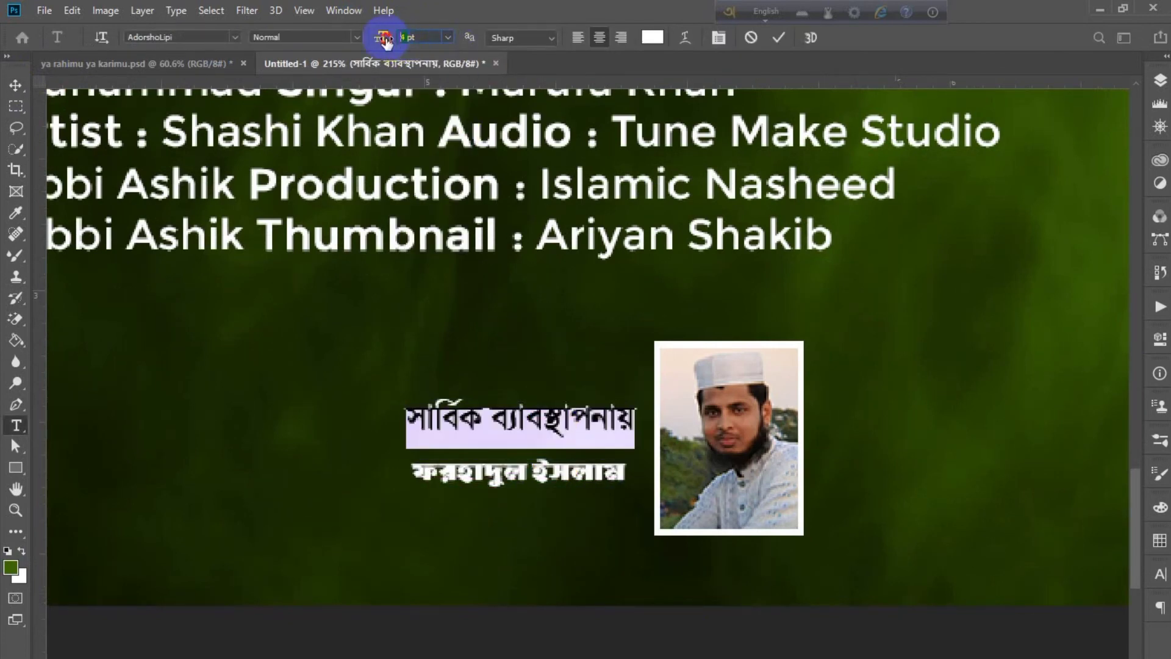
{"action": "type", "text": "3"}
{"action": "key", "text": "Return"}
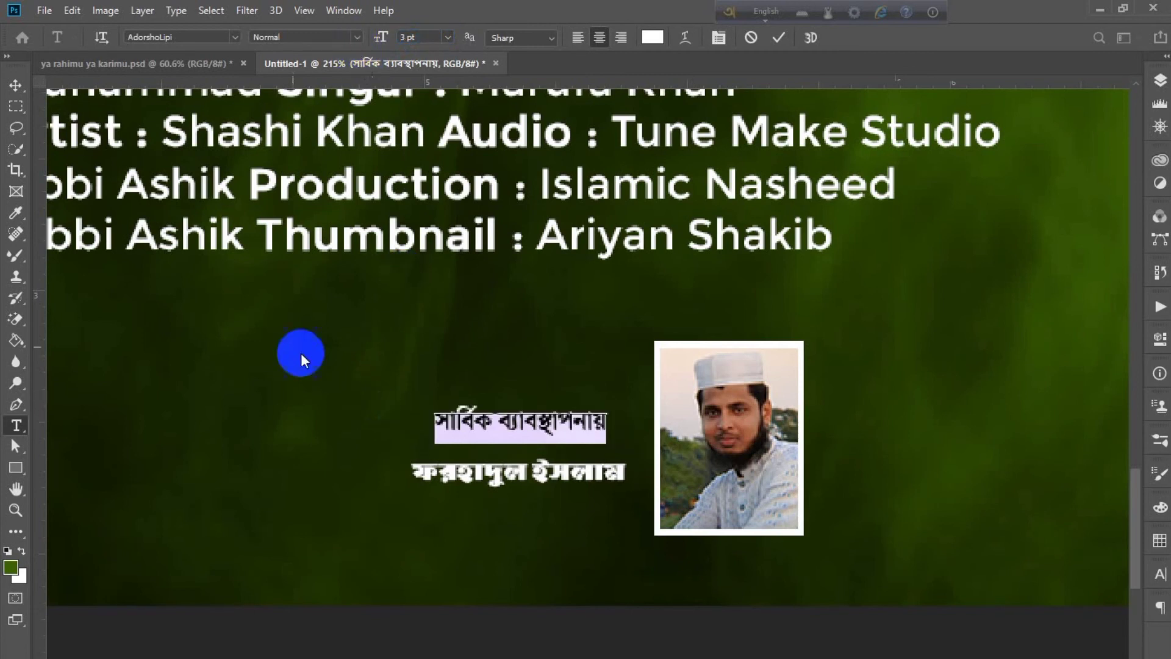
{"action": "key", "text": "ctrl+Return"}
{"action": "key", "text": "v"}
Step: Center the label and name horizontally and tuck the name closer beneath the label
{"action": "left_click", "coordinate": [368, 40]}
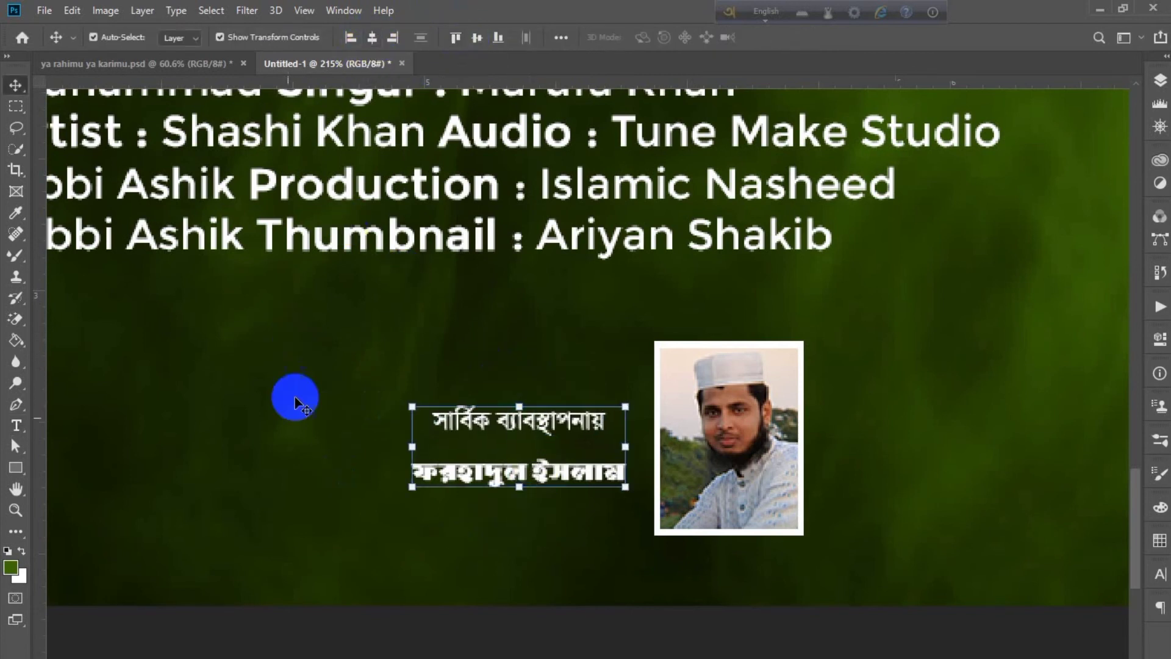
{"action": "left_click_drag", "start_coordinate": [537, 479], "coordinate": [537, 457]}
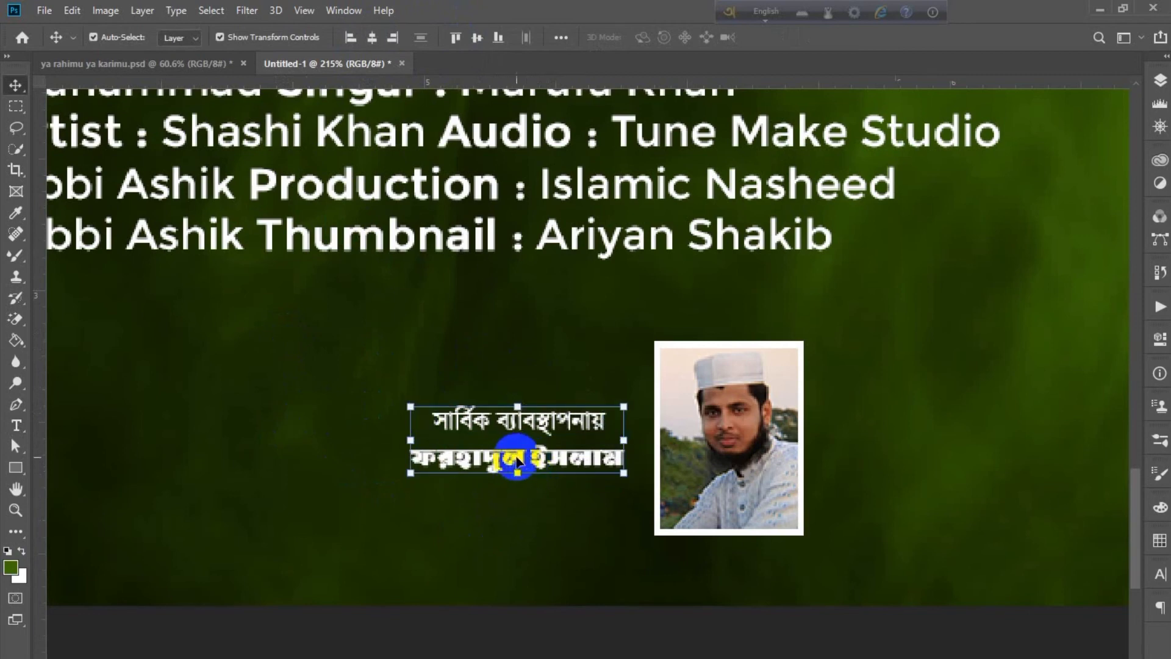
{"action": "scroll", "coordinate": [615, 524], "scroll_direction": "down", "scroll_amount": 5}
{"action": "scroll", "coordinate": [616, 517], "scroll_direction": "down", "scroll_amount": 3}
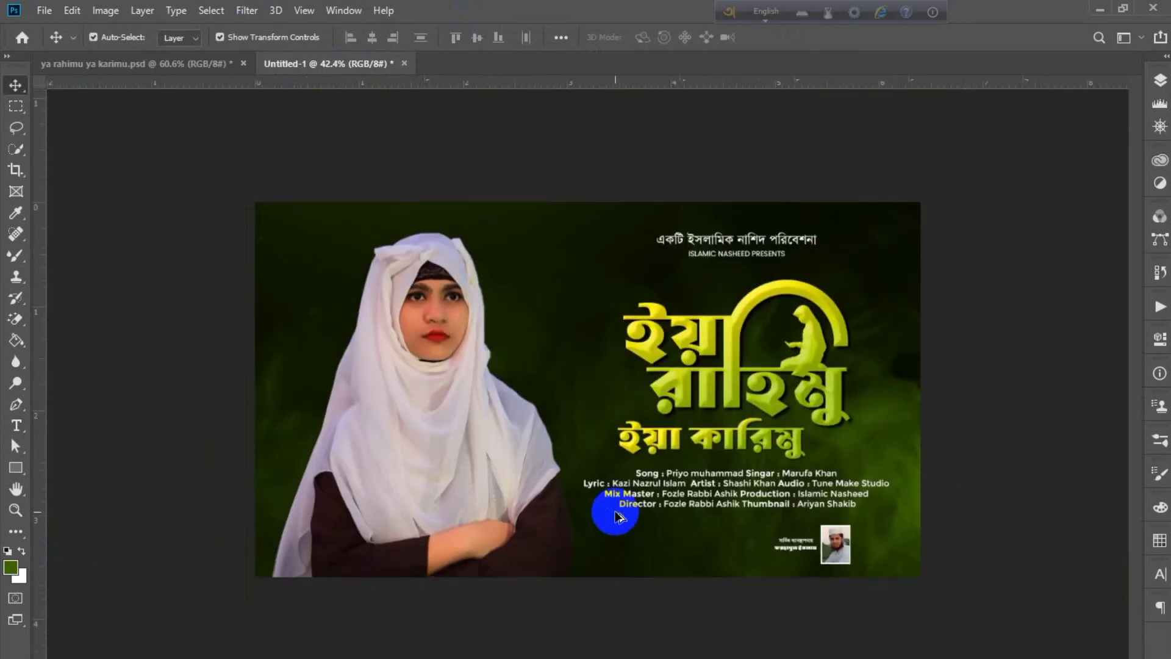
{"action": "scroll", "coordinate": [822, 509], "scroll_direction": "up", "scroll_amount": 2}
{"action": "scroll", "coordinate": [822, 509], "scroll_direction": "up", "scroll_amount": 3}
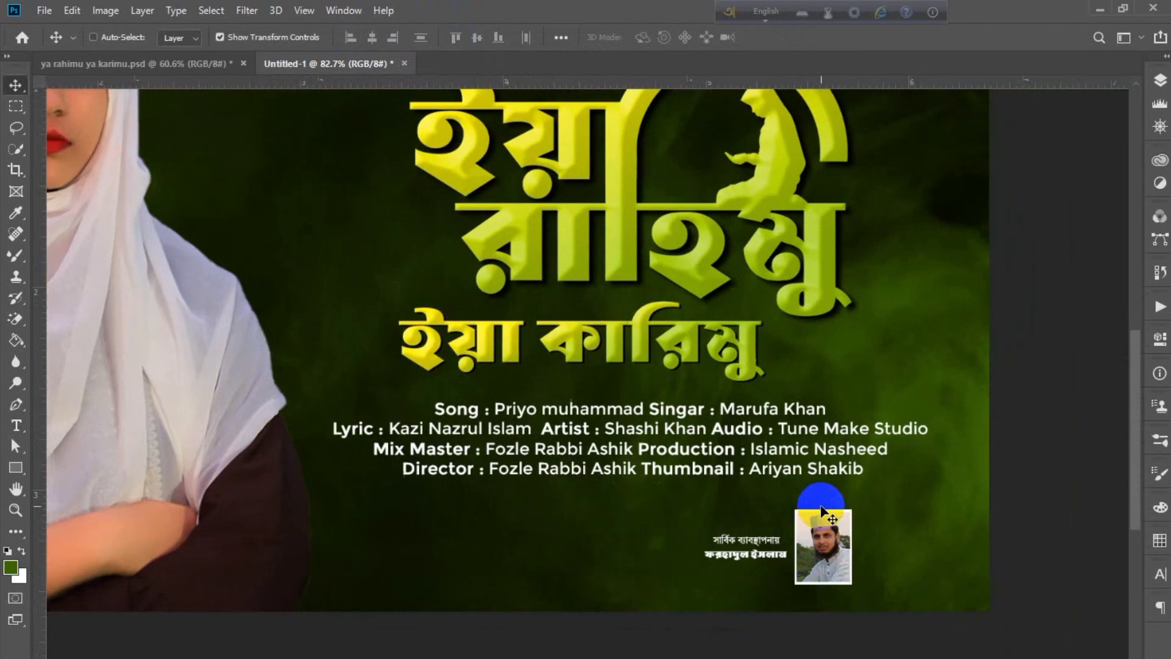
{"action": "left_click", "coordinate": [528, 429], "text": "ctrl"}
Step: Try all-caps formatting on the credits text, including the song title 'Priyo muhammad'
{"action": "double_click", "coordinate": [528, 429]}
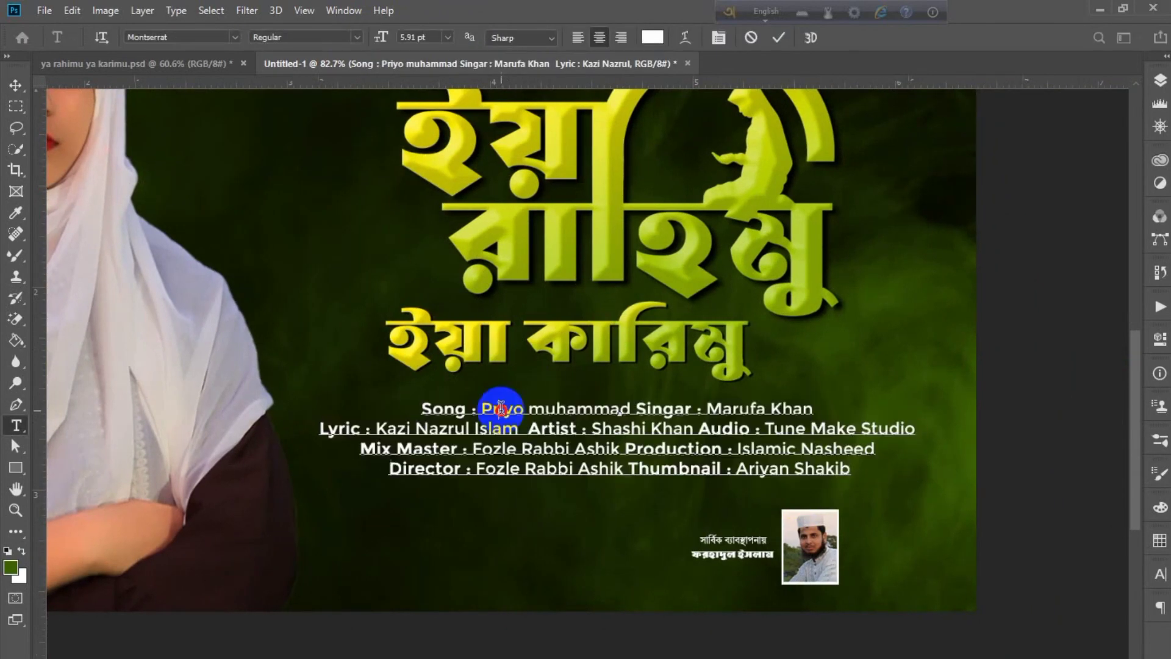
{"action": "key", "text": "ctrl+a"}
{"action": "left_click", "coordinate": [530, 428]}
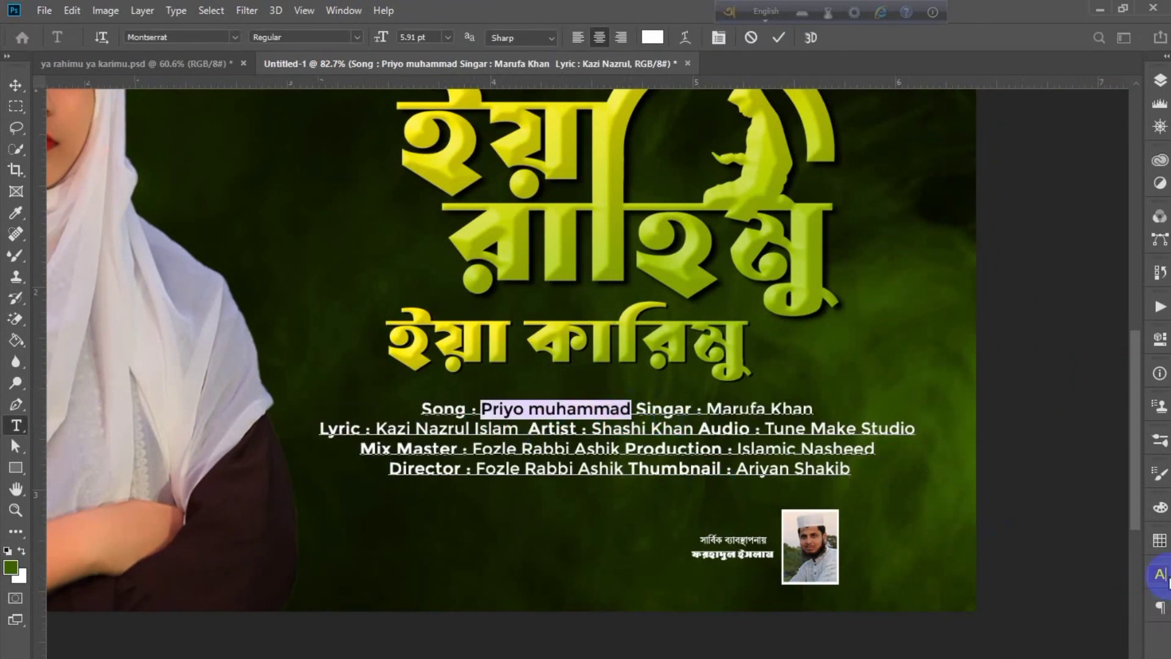
{"action": "left_click", "coordinate": [1161, 574]}
{"action": "key", "text": "ctrl+shift+k"}
{"action": "left_click_drag", "start_coordinate": [707, 410], "coordinate": [862, 411]}
{"action": "key", "text": "ctrl+shift+k"}
{"action": "left_click_drag", "start_coordinate": [375, 429], "coordinate": [498, 429]}
{"action": "left_click", "coordinate": [1025, 642]}
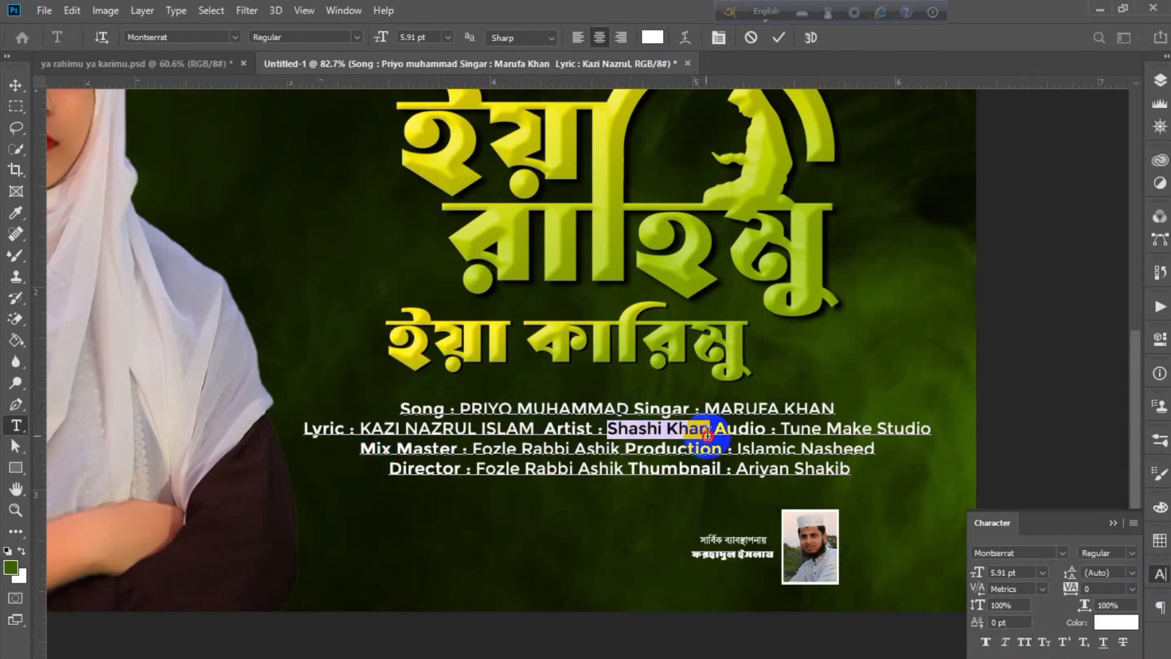
{"action": "key", "text": "ctrl+z"}
{"action": "key", "text": "ctrl+z"}
{"action": "left_click", "coordinate": [493, 413]}
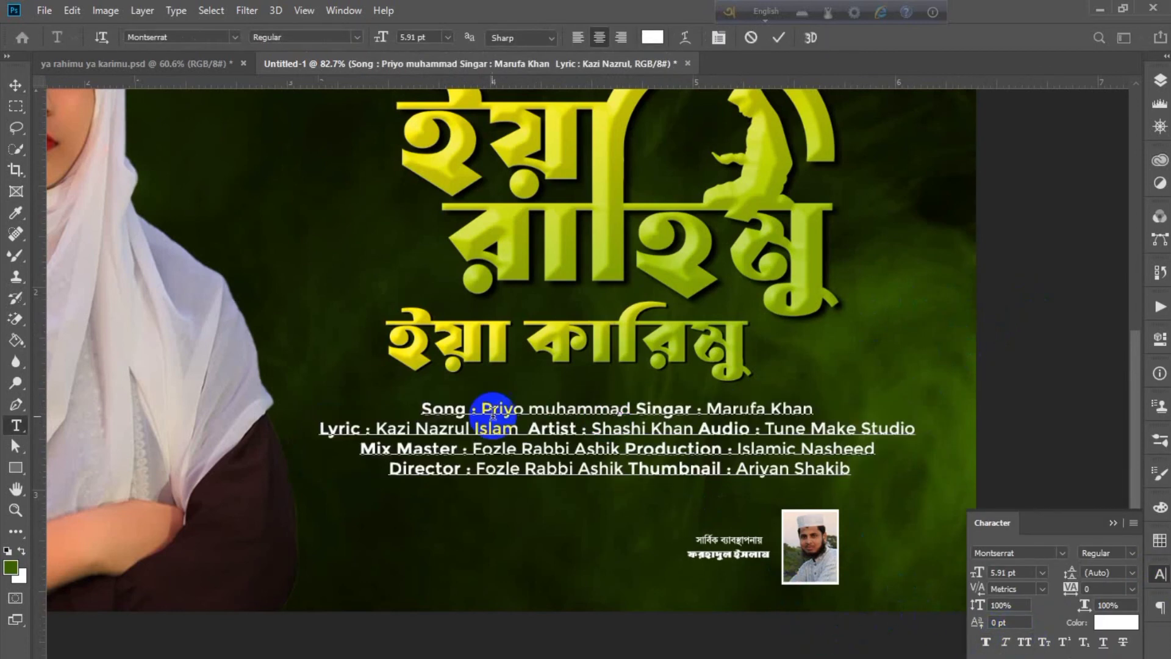
{"action": "mouse_move", "coordinate": [493, 413]}
{"action": "left_mouse_down"}
{"action": "mouse_move", "coordinate": [850, 408]}
{"action": "mouse_move", "coordinate": [335, 430]}
{"action": "left_mouse_up"}
{"action": "key", "text": "ctrl+shift+k"}
{"action": "key", "text": "ctrl+a"}
{"action": "left_click", "coordinate": [1025, 641]}
Step: Try faux-bolding the artist, audio, production and director names, then discard the credit edits
{"action": "left_click", "coordinate": [986, 641]}
{"action": "key", "text": "ctrl+shift+b"}
{"action": "left_click_drag", "start_coordinate": [599, 429], "coordinate": [971, 429]}
{"action": "left_click", "coordinate": [983, 639]}
{"action": "left_click_drag", "start_coordinate": [445, 448], "coordinate": [638, 449]}
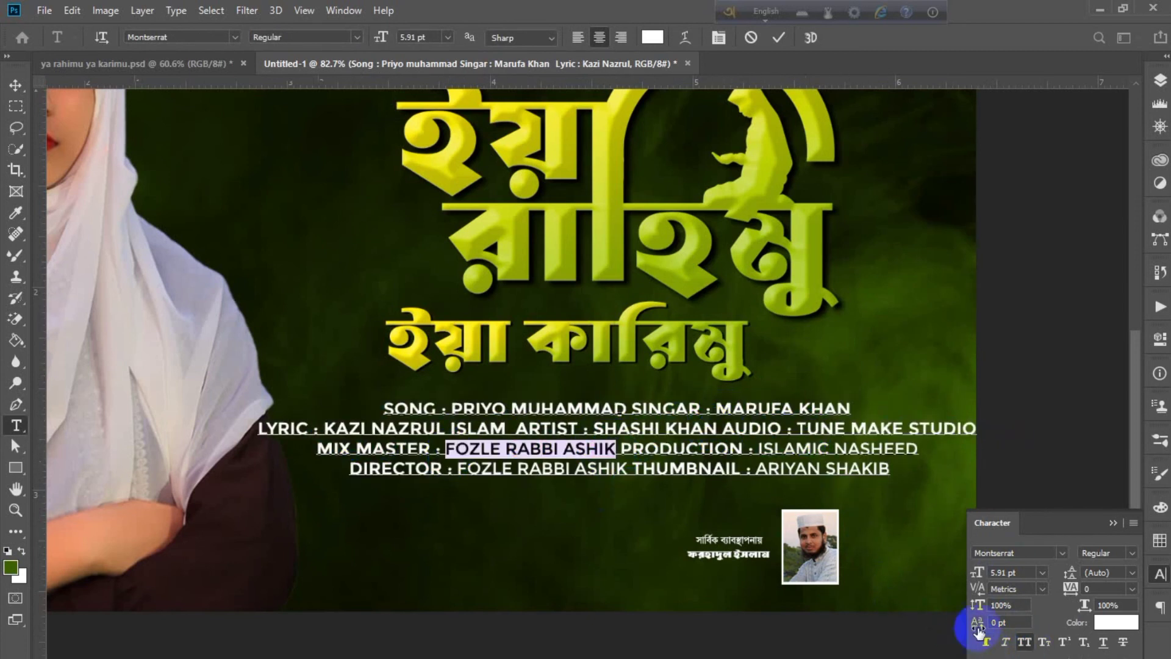
{"action": "left_click", "coordinate": [986, 642]}
{"action": "left_click_drag", "start_coordinate": [767, 448], "coordinate": [927, 448]}
{"action": "left_click_drag", "start_coordinate": [457, 468], "coordinate": [686, 470]}
{"action": "left_click", "coordinate": [986, 642]}
{"action": "left_click_drag", "start_coordinate": [759, 470], "coordinate": [895, 469]}
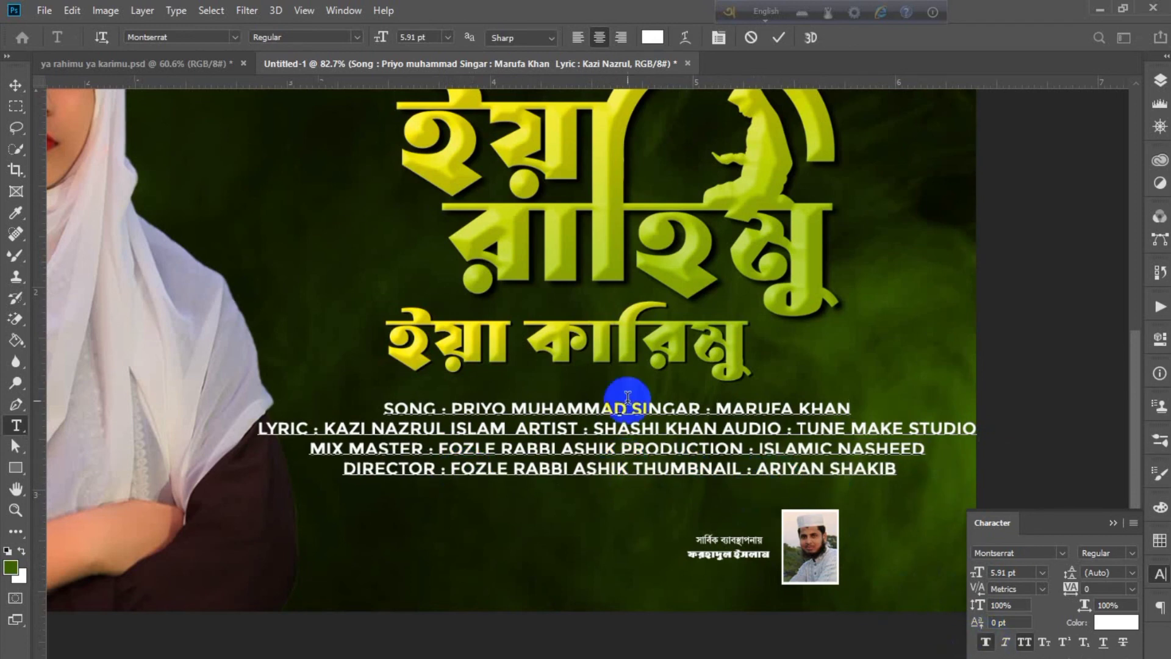
{"action": "key", "text": "Escape"}
Step: Fit the thumbnail on screen and drag Light_11 from drive D's SHAPE folder onto it
{"action": "left_click", "coordinate": [1114, 522]}
{"action": "key", "text": "ctrl+0"}
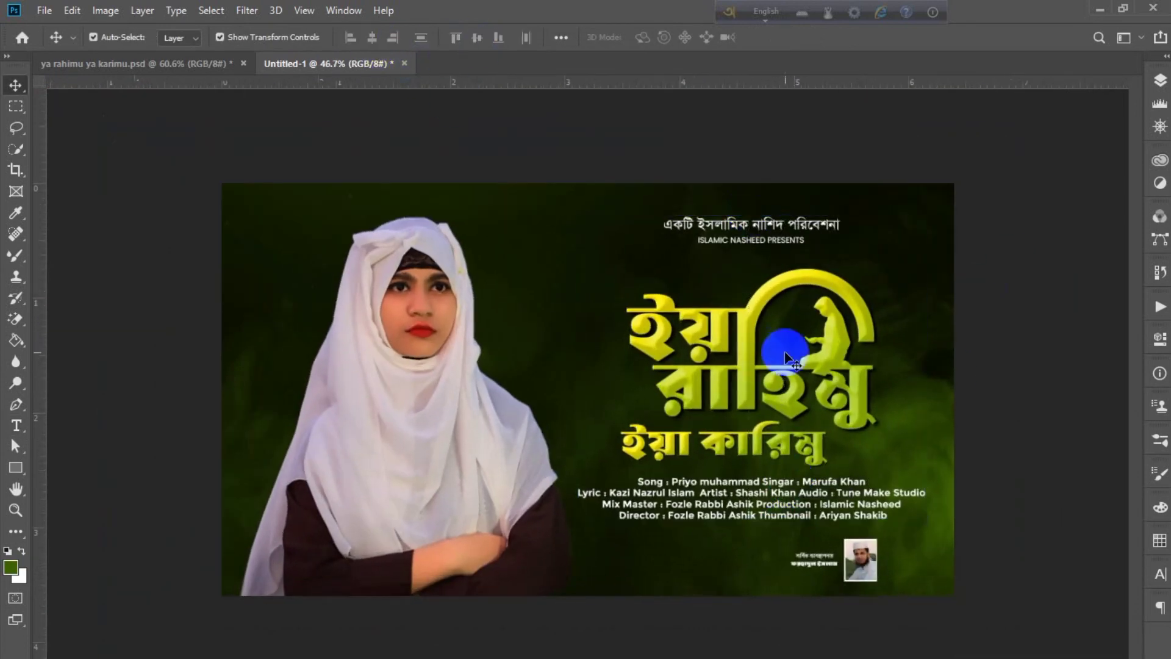
{"action": "scroll", "coordinate": [406, 394], "scroll_direction": "up", "scroll_amount": 2}
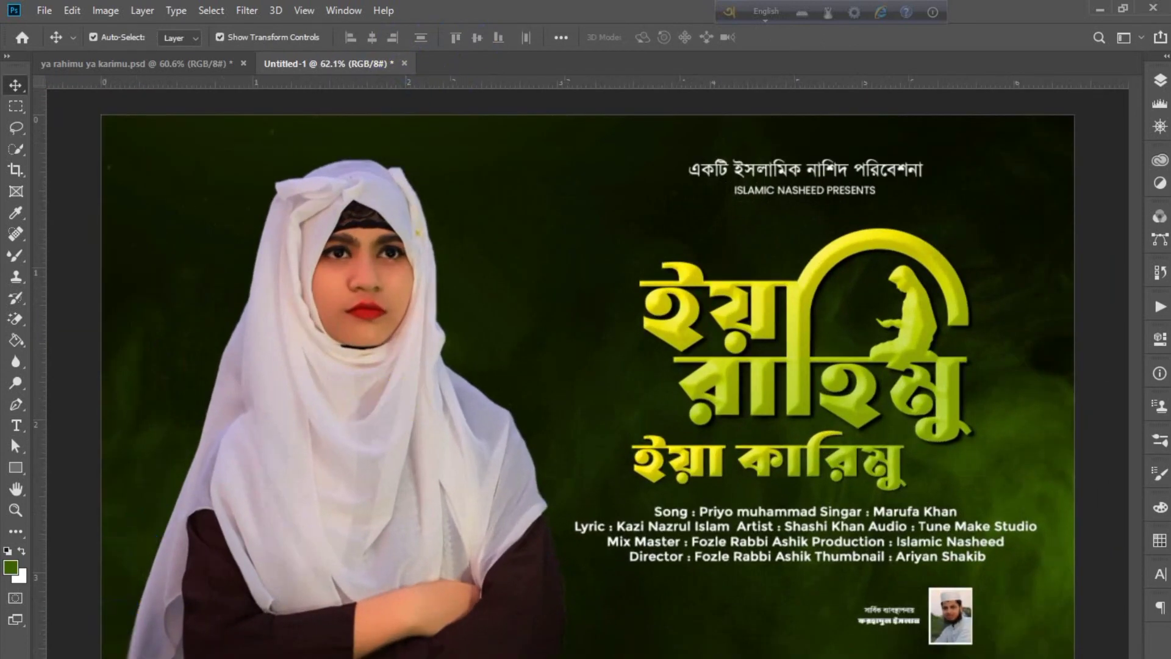
{"action": "left_click", "coordinate": [98, 654]}
{"action": "left_click", "coordinate": [70, 556]}
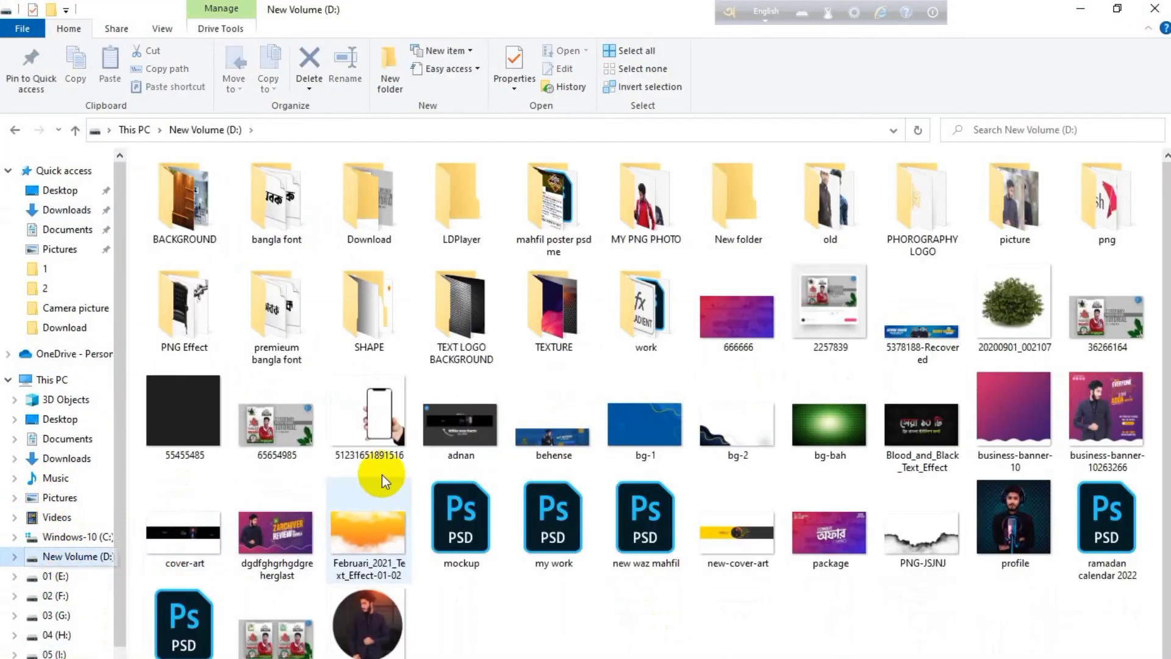
{"action": "double_click", "coordinate": [369, 314]}
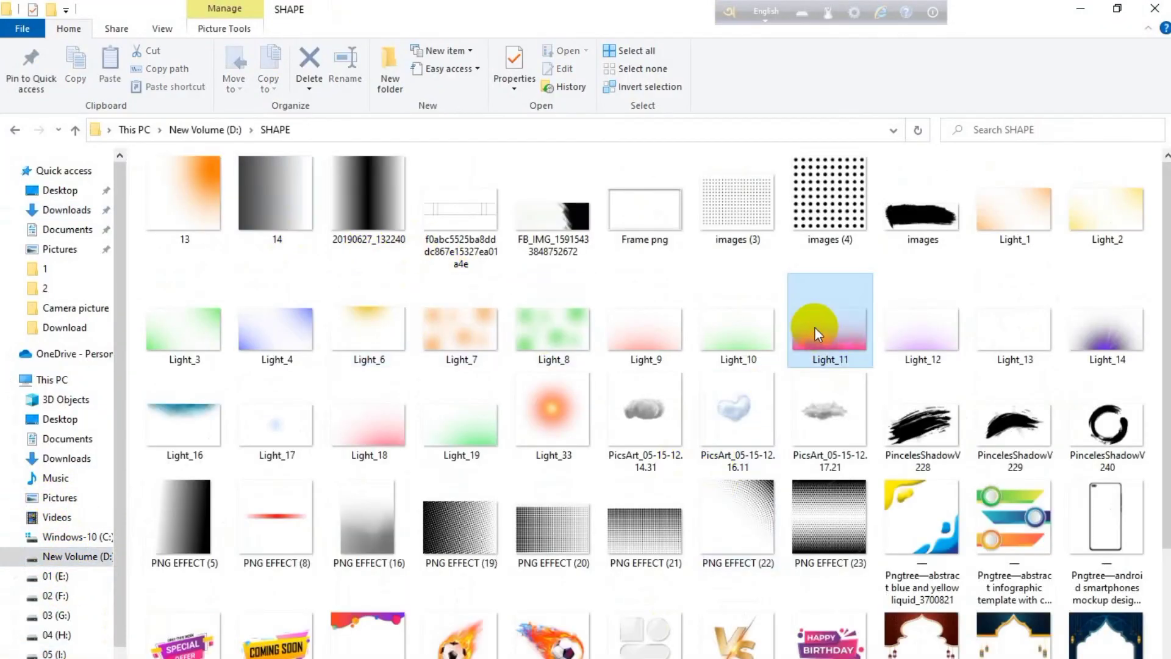
{"action": "mouse_move", "coordinate": [816, 327]}
{"action": "left_mouse_down"}
{"action": "mouse_move", "coordinate": [549, 497]}
{"action": "mouse_move", "coordinate": [486, 509]}
{"action": "left_mouse_up"}
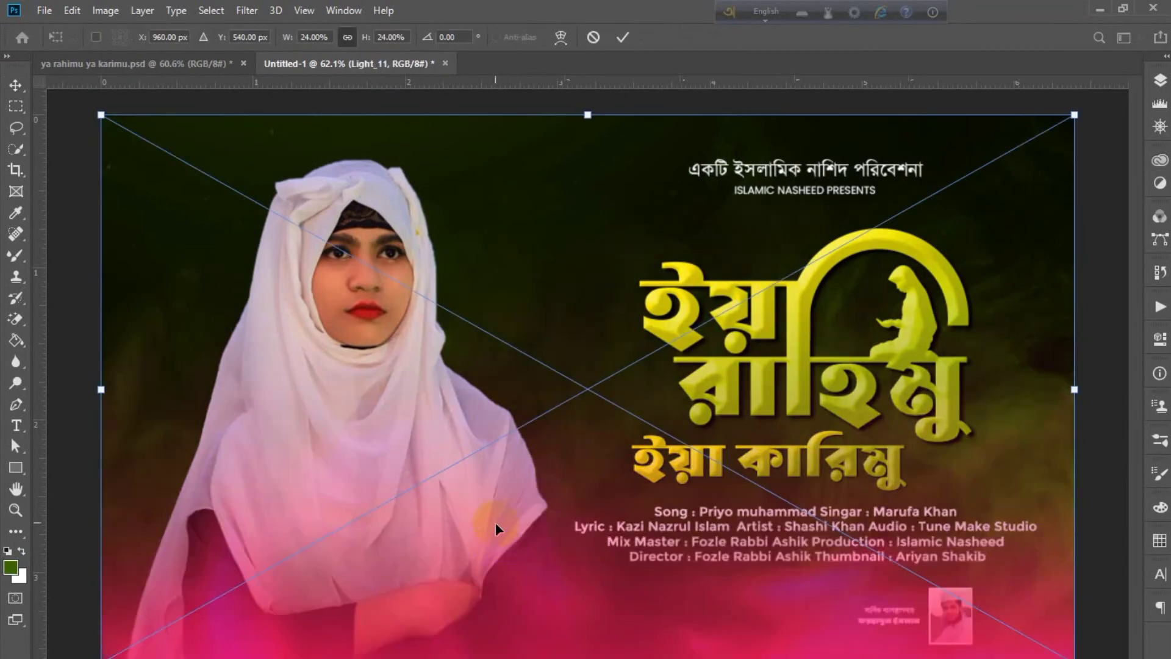
Step: Give Light_11 a dark green #386800 Color Overlay in place of its pink tint
{"action": "left_click", "coordinate": [1155, 82]}
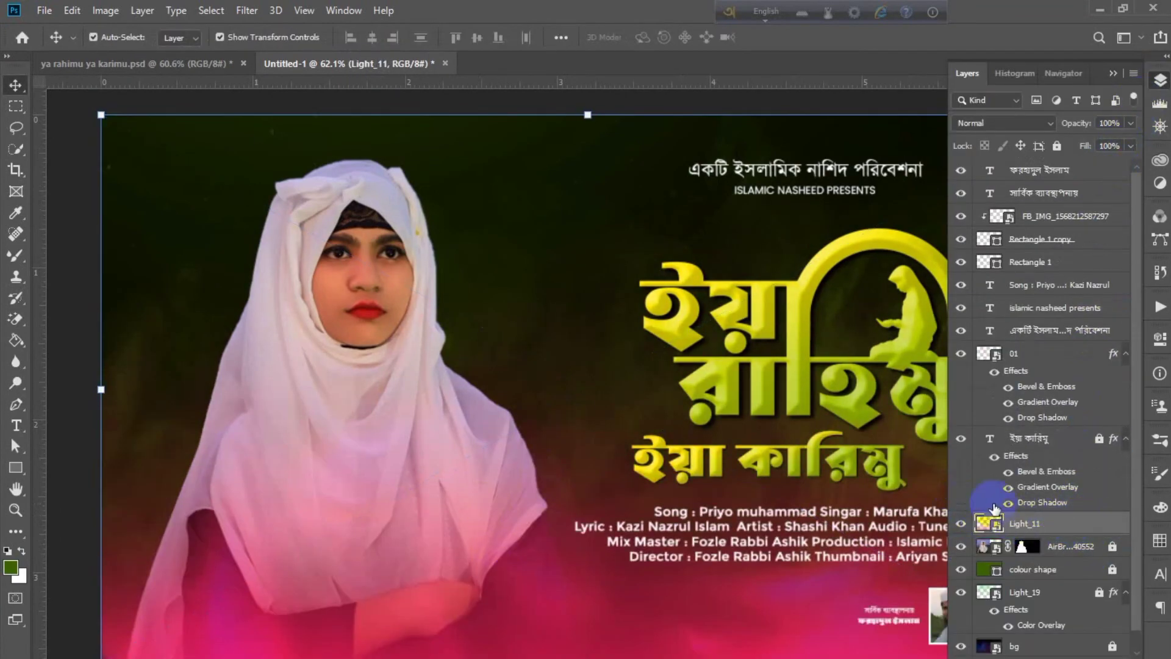
{"action": "right_click", "coordinate": [1014, 642]}
{"action": "left_click", "coordinate": [1031, 610]}
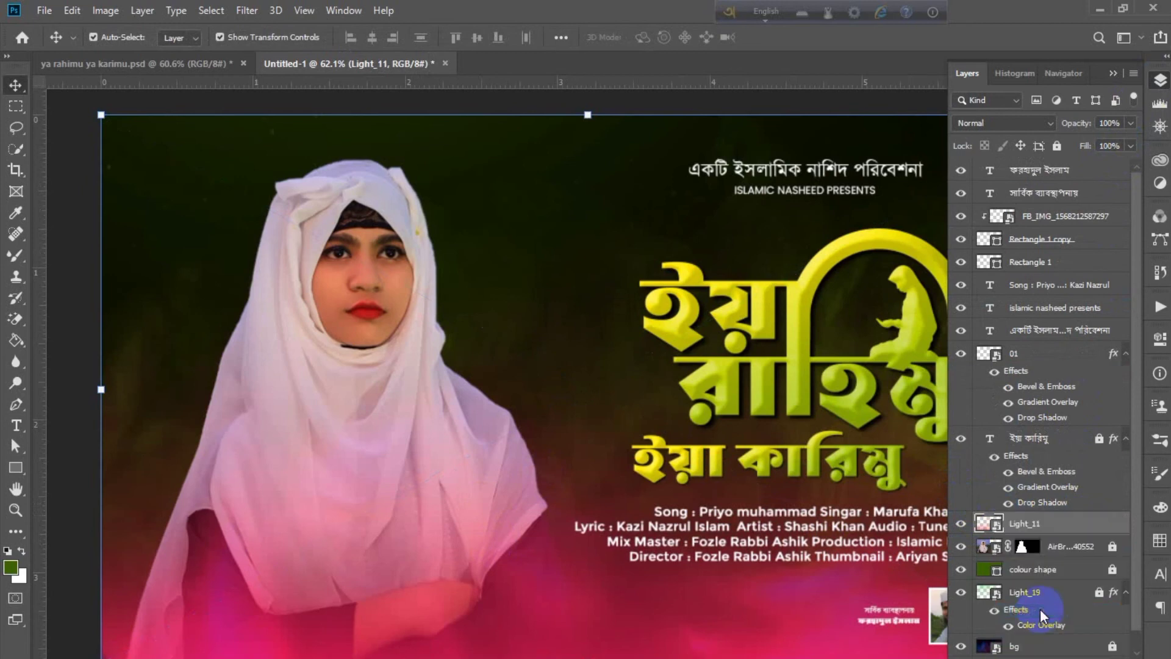
{"action": "left_click", "coordinate": [420, 166]}
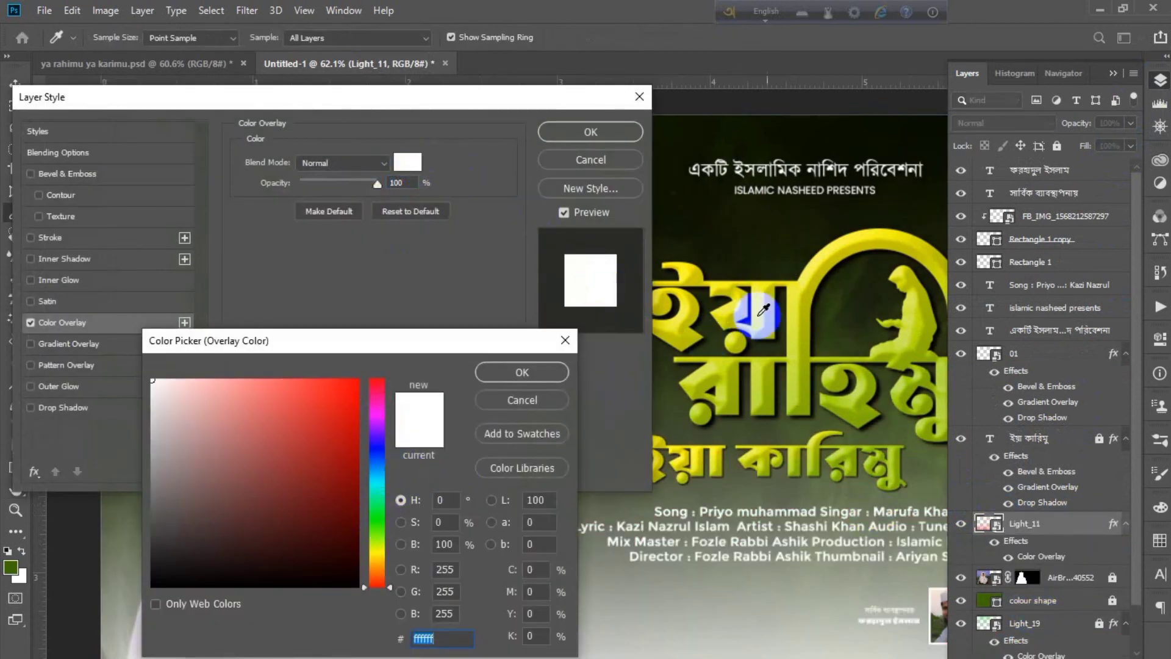
{"action": "left_click_drag", "start_coordinate": [791, 255], "coordinate": [745, 281]}
{"action": "left_click_drag", "start_coordinate": [346, 488], "coordinate": [354, 498]}
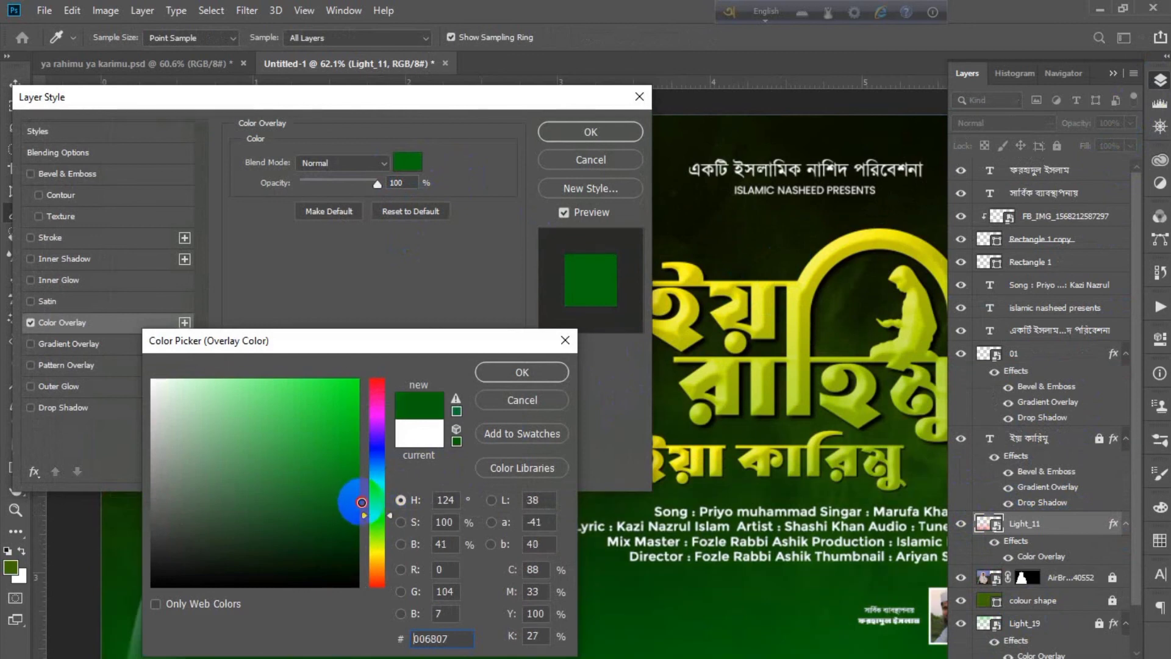
{"action": "left_click", "coordinate": [379, 528]}
{"action": "left_click_drag", "start_coordinate": [378, 532], "coordinate": [379, 537]}
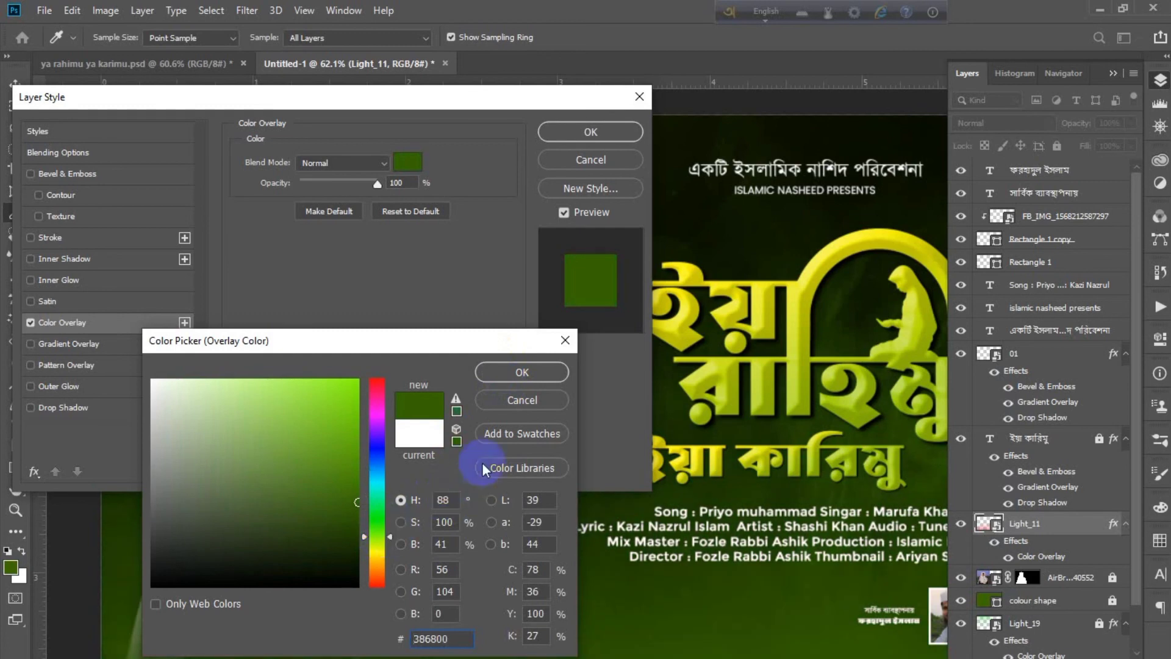
{"action": "left_click", "coordinate": [520, 372]}
{"action": "left_click", "coordinate": [591, 131]}
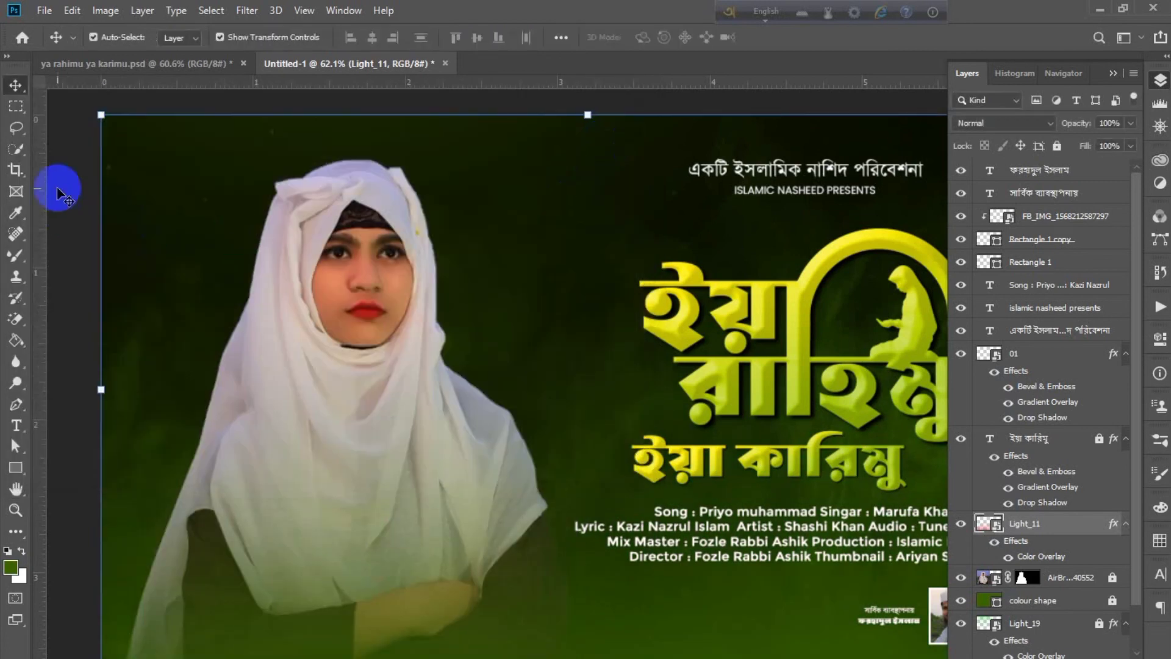
Step: Check Light_19's Color Overlay colour without changing it
{"action": "scroll", "coordinate": [1095, 591], "scroll_direction": "down", "scroll_amount": 2}
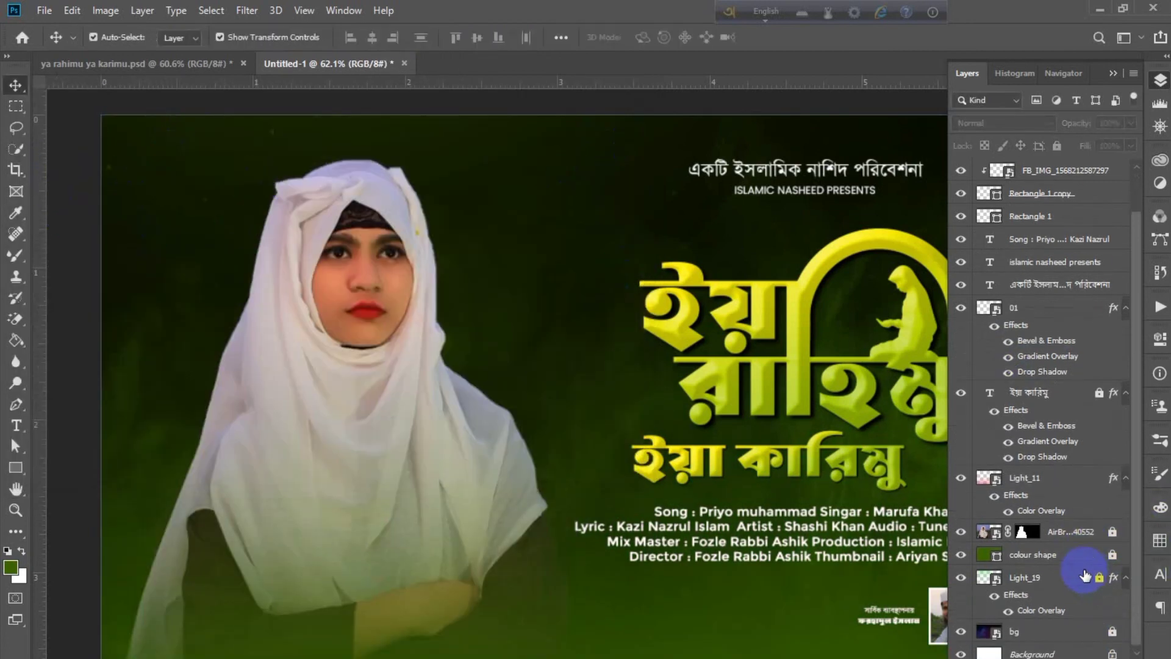
{"action": "left_click", "coordinate": [1092, 533]}
{"action": "left_click", "coordinate": [1039, 610]}
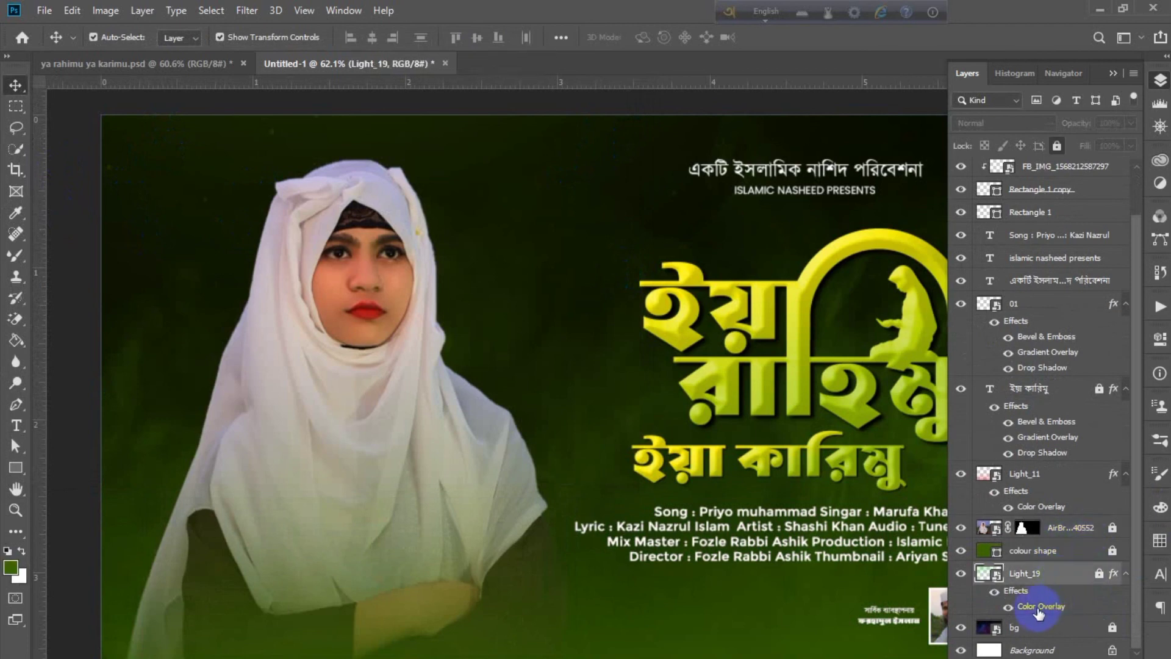
{"action": "double_click", "coordinate": [1039, 607]}
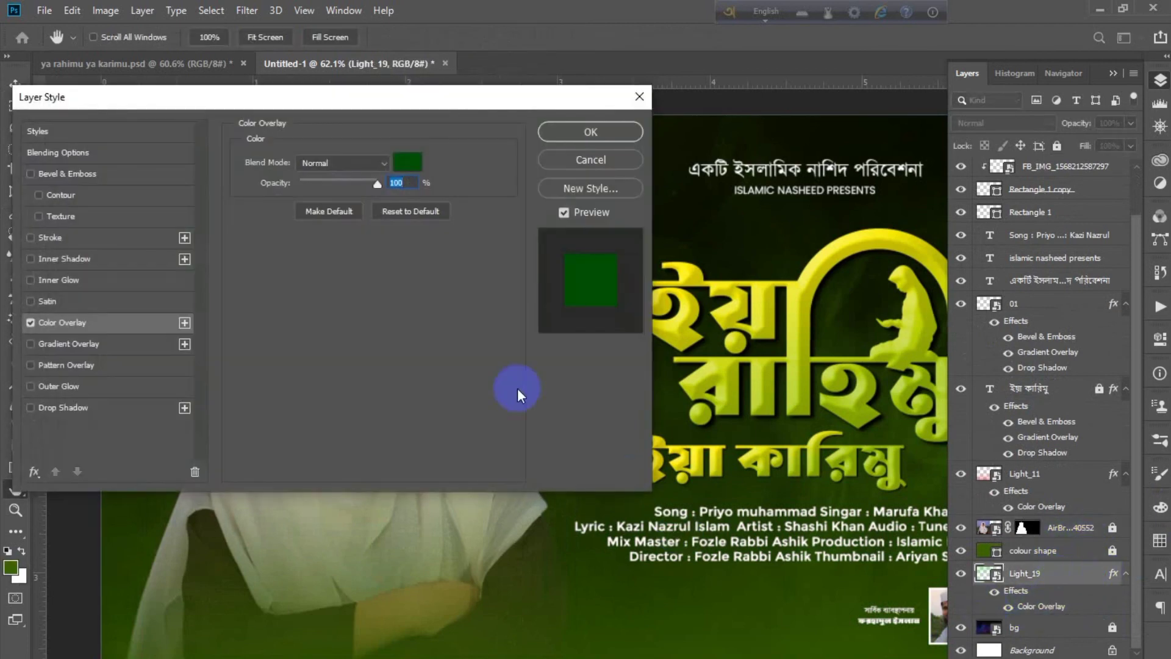
{"action": "left_click", "coordinate": [407, 161]}
{"action": "left_click", "coordinate": [535, 370]}
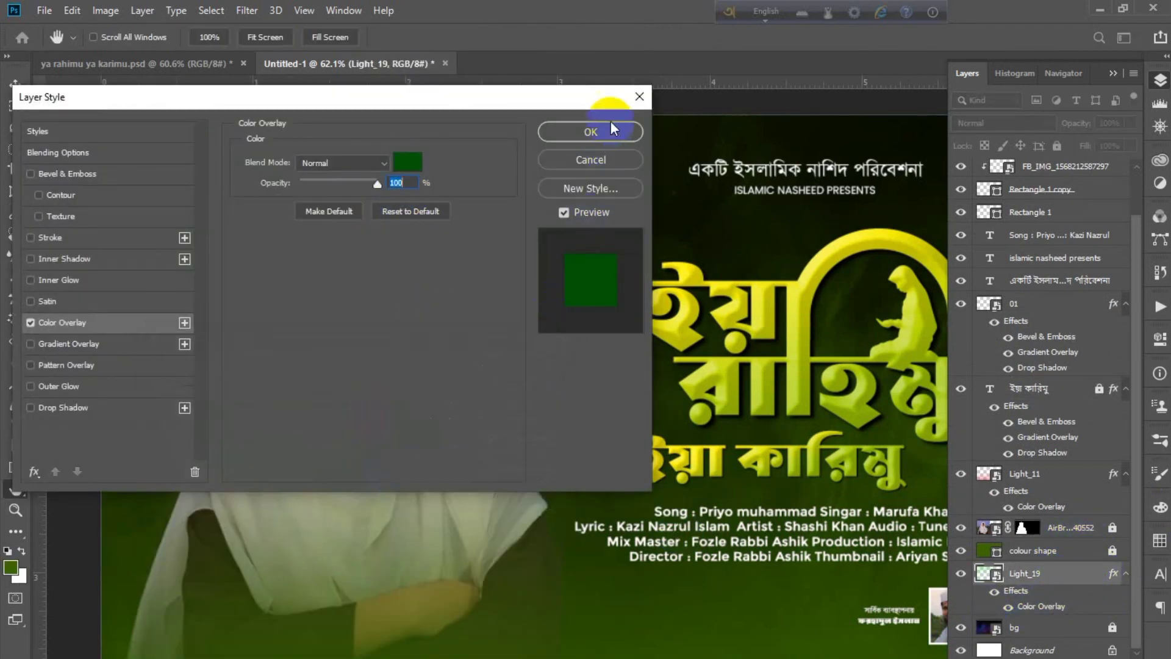
{"action": "left_click", "coordinate": [604, 131]}
Step: Change Light_11's Color Overlay to hex 005c02
{"action": "left_click", "coordinate": [1064, 478]}
{"action": "double_click", "coordinate": [1042, 506]}
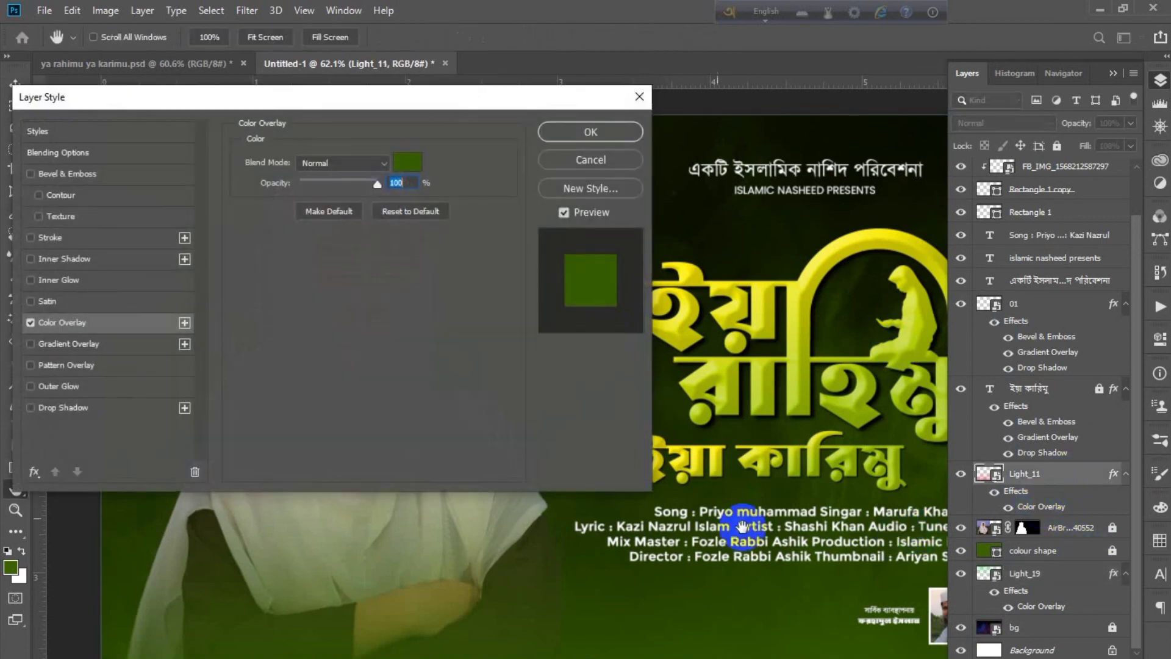
{"action": "left_click", "coordinate": [419, 171]}
{"action": "type", "text": "005c02"}
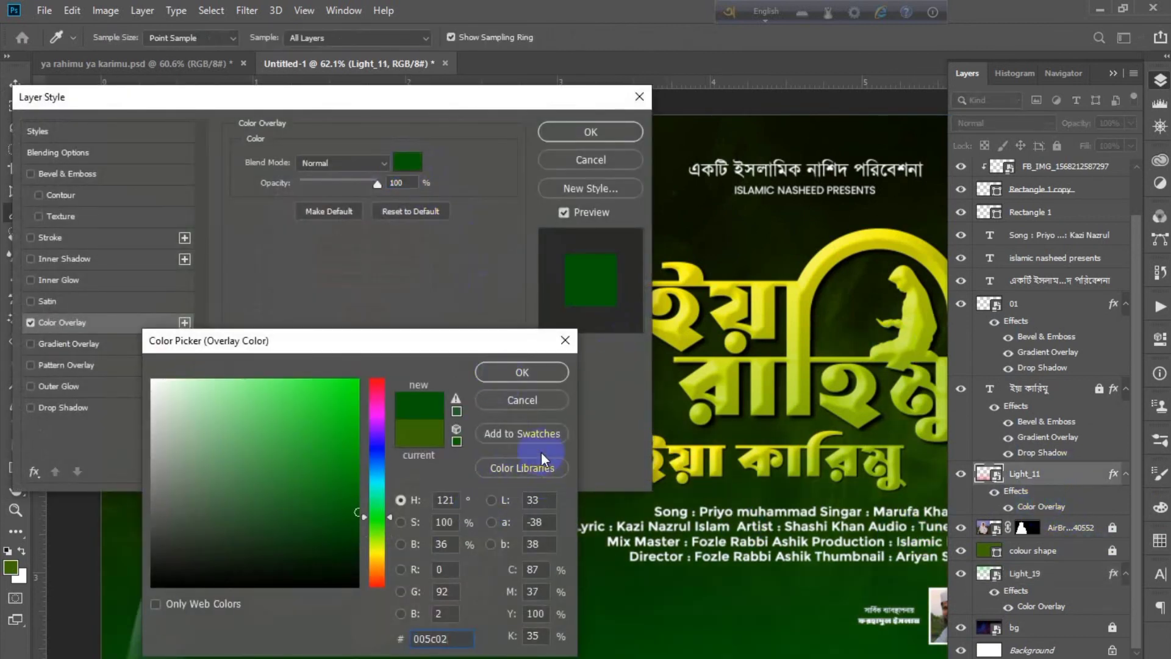
{"action": "left_click", "coordinate": [522, 372]}
{"action": "left_click", "coordinate": [609, 136]}
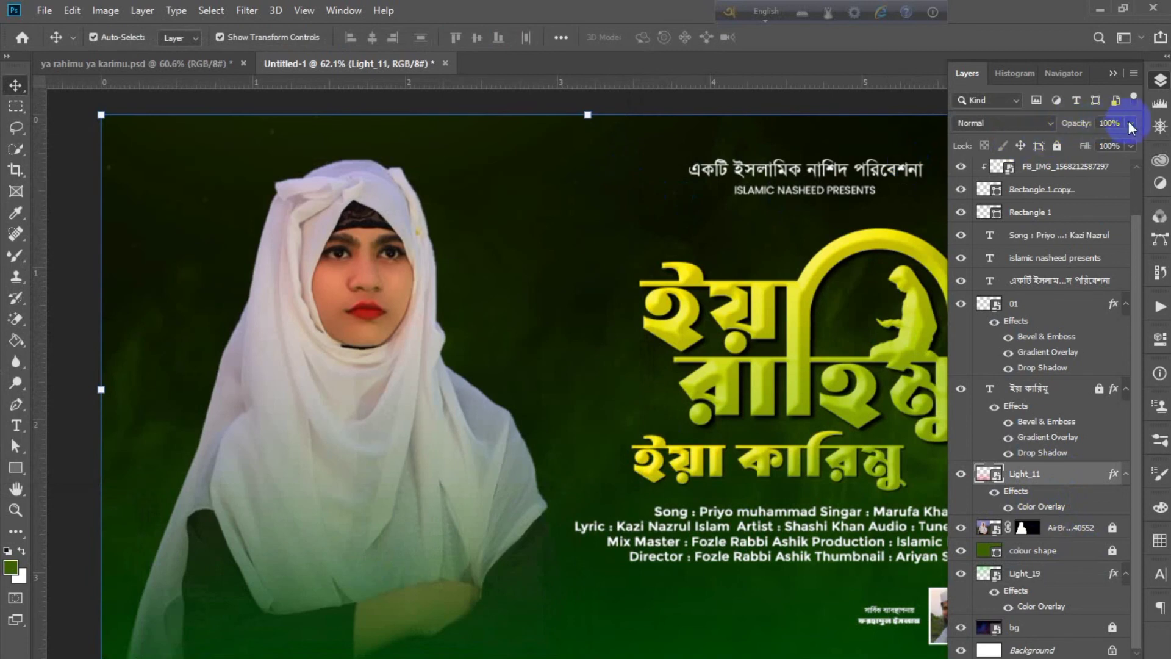
Step: Lower Light_11's opacity to 68%
{"action": "left_click_drag", "start_coordinate": [1102, 147], "coordinate": [1111, 147]}
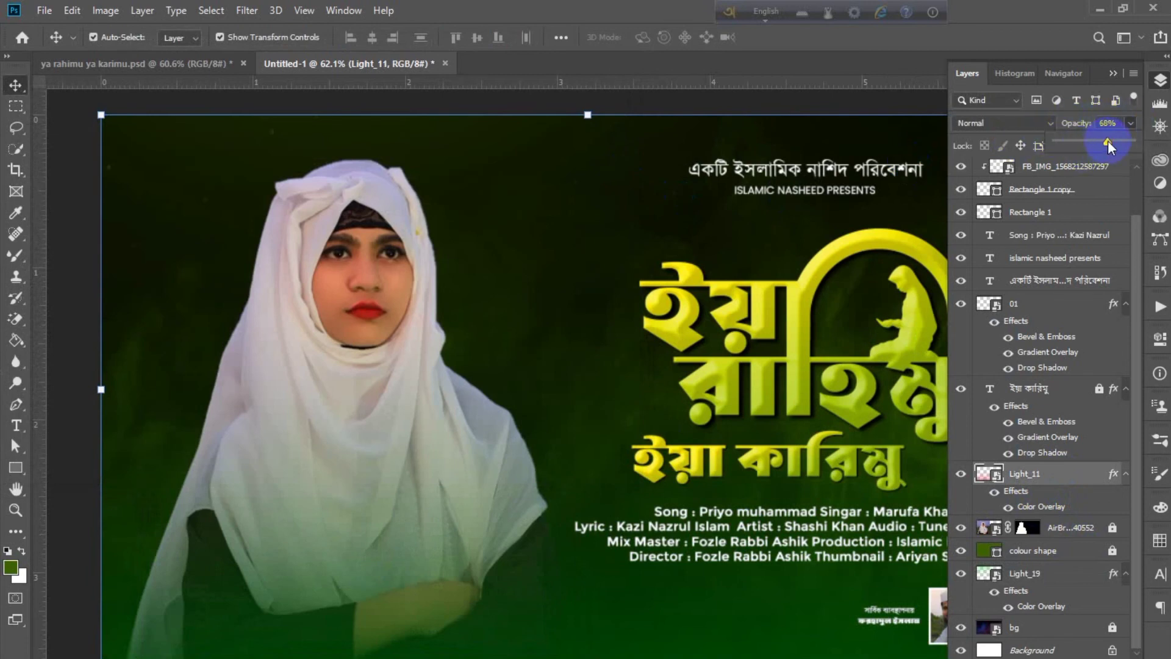
{"action": "left_click", "coordinate": [1114, 74]}
{"action": "left_click", "coordinate": [906, 397]}
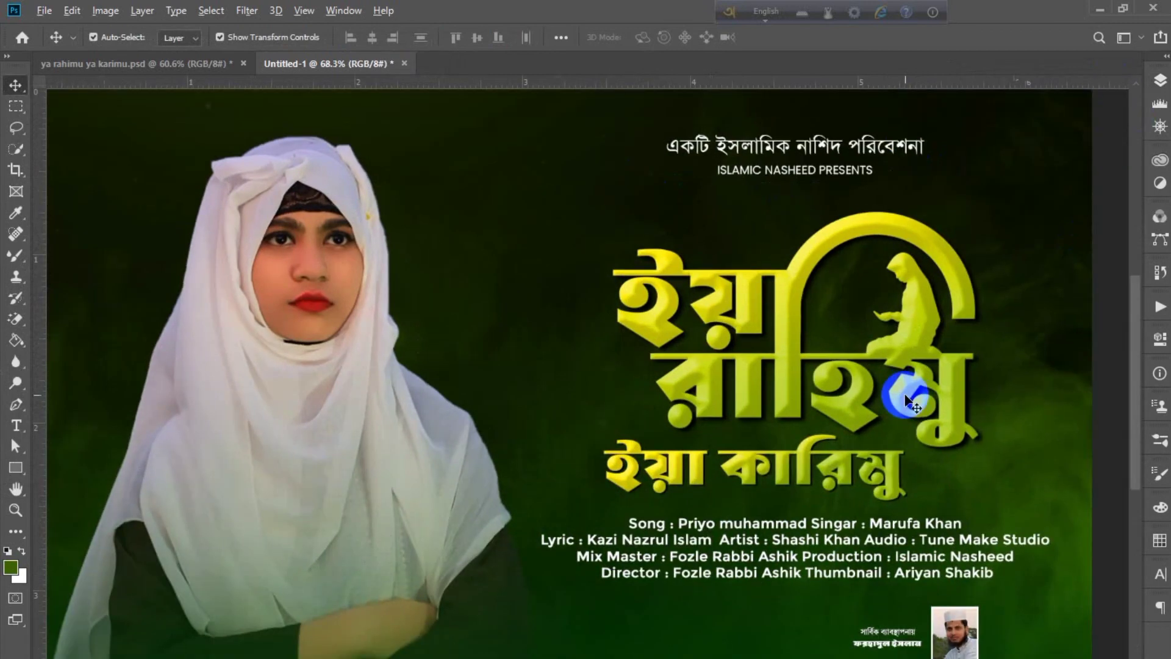
{"action": "scroll", "coordinate": [906, 397], "scroll_direction": "down", "scroll_amount": 1}
{"action": "left_click", "coordinate": [820, 524]}
{"action": "left_click", "coordinate": [1161, 85]}
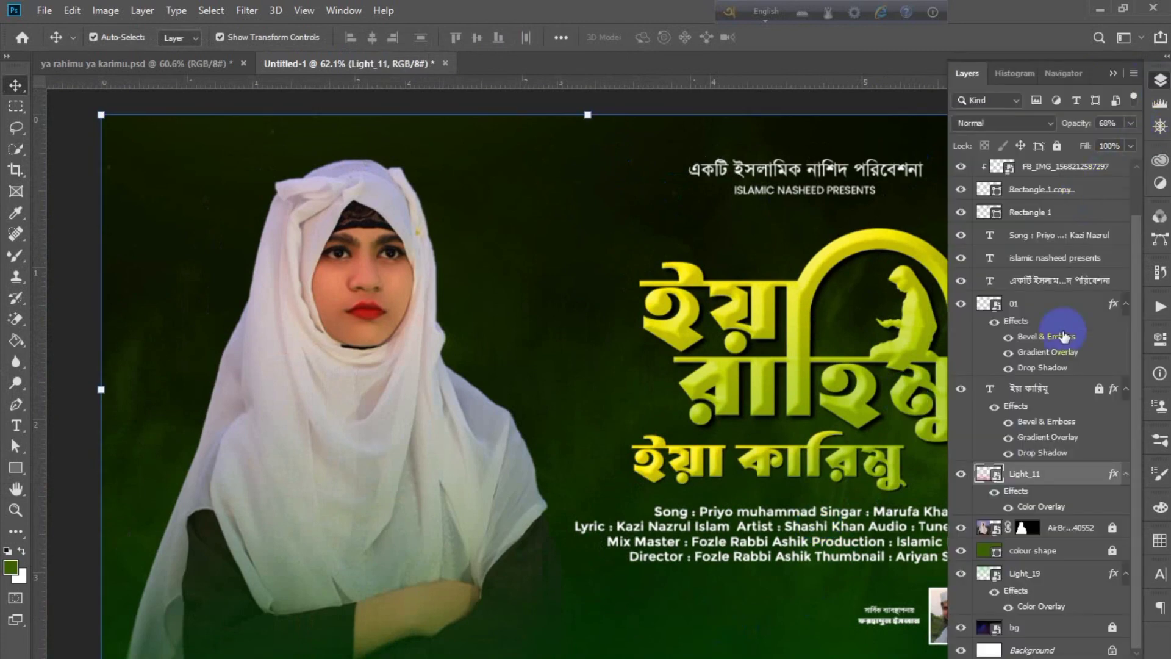
Step: Recolour Light_11's overlay to olive green 2e6501 sampled from the thumbnail
{"action": "double_click", "coordinate": [1021, 508]}
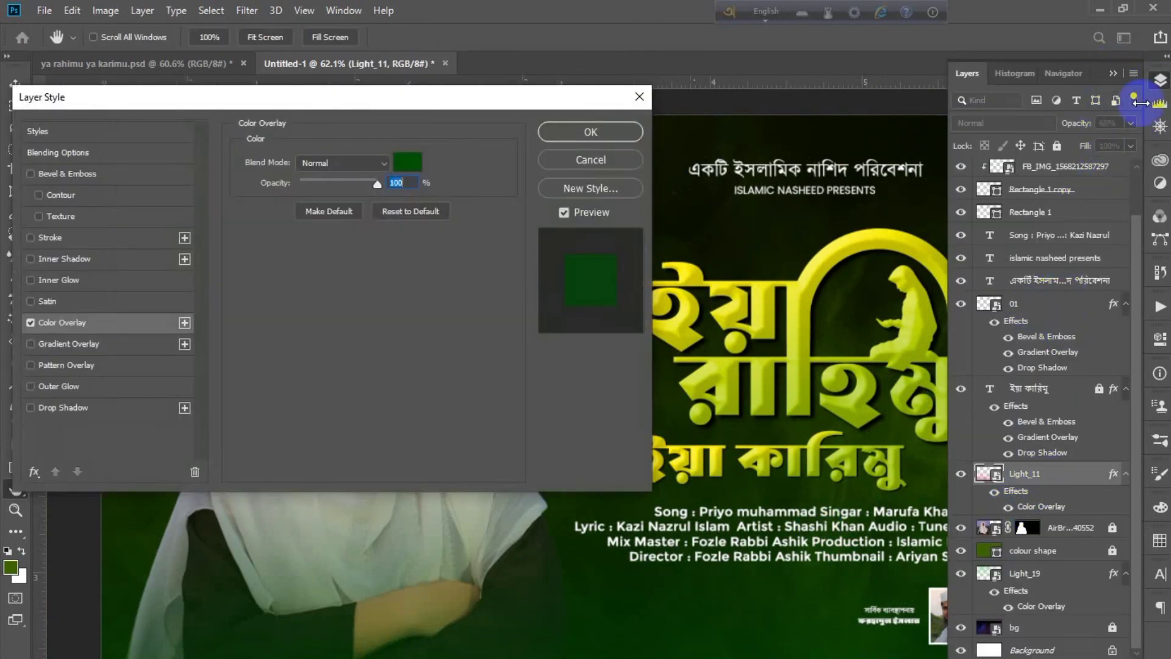
{"action": "left_click", "coordinate": [1114, 73]}
{"action": "left_click", "coordinate": [400, 170]}
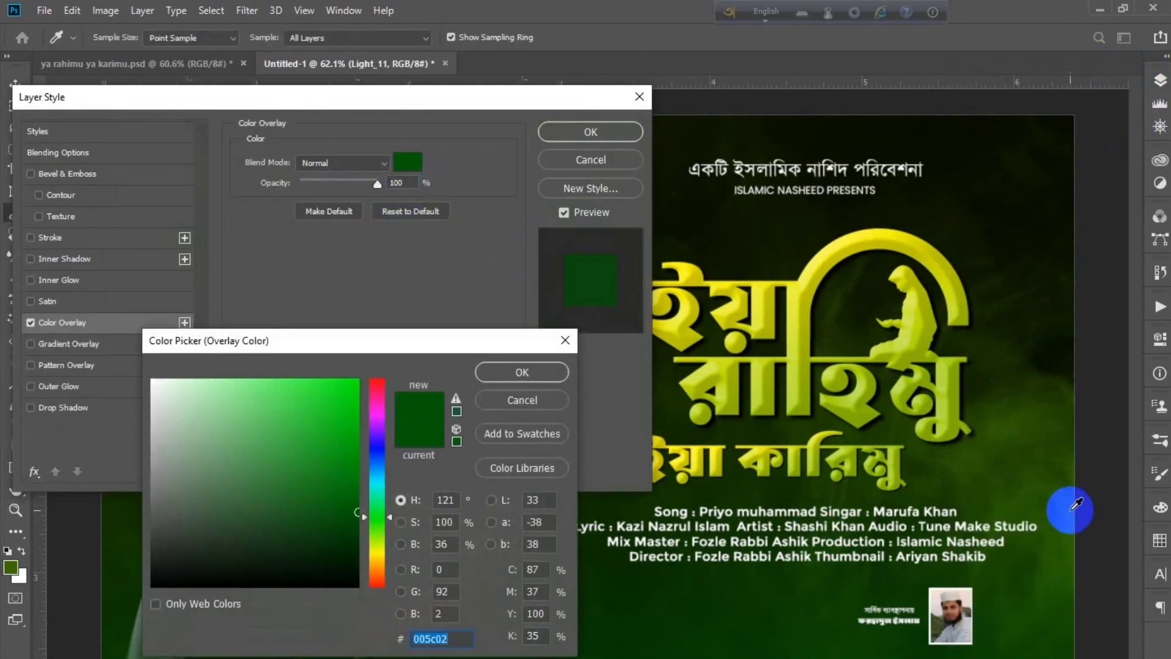
{"action": "left_click", "coordinate": [1072, 522]}
{"action": "left_click", "coordinate": [501, 372]}
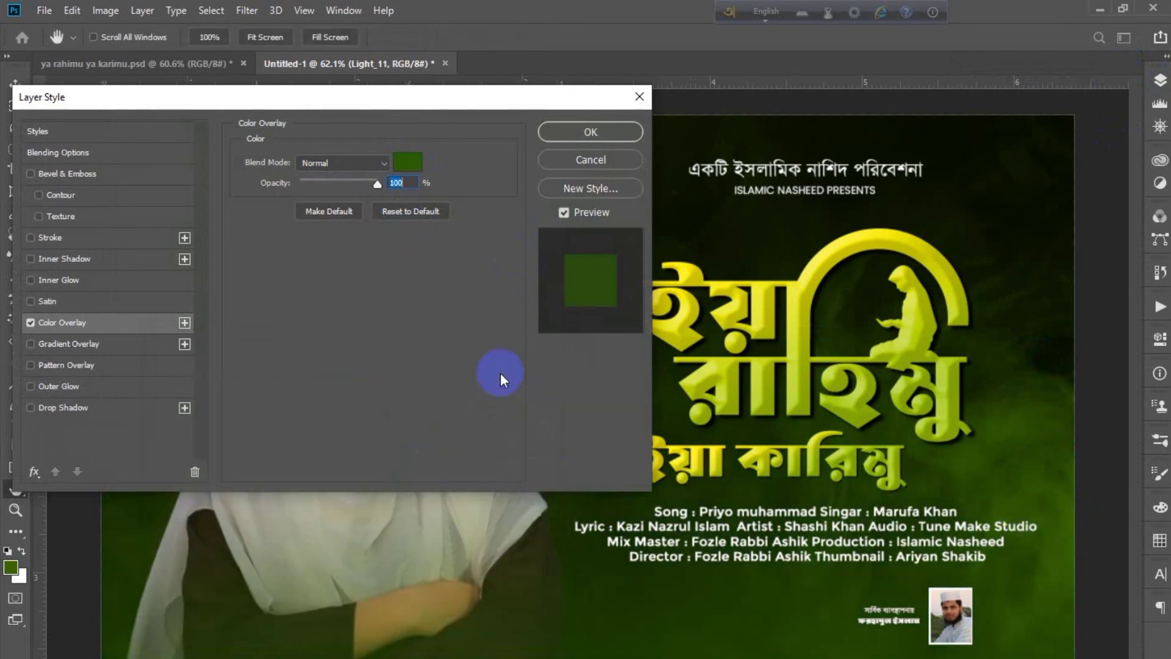
{"action": "left_click", "coordinate": [604, 131]}
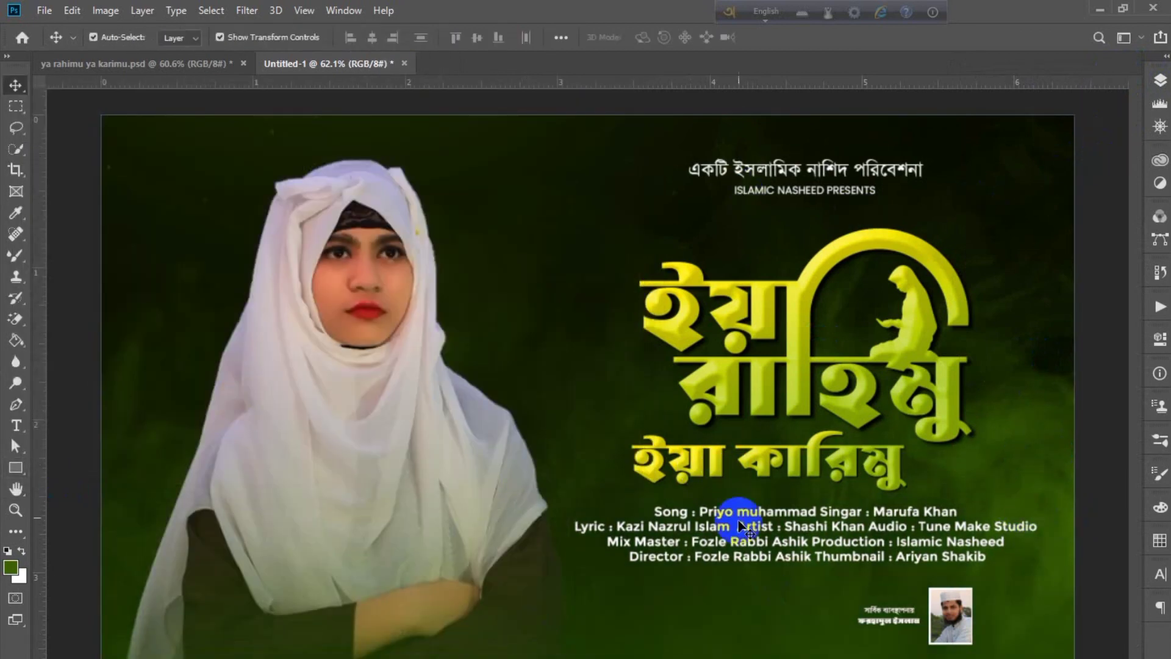
Step: Export the thumbnail with Save for Web as a 1920×1080 PNG-24 using Bicubic Smoother
{"action": "key", "text": "ctrl+alt+shift+s"}
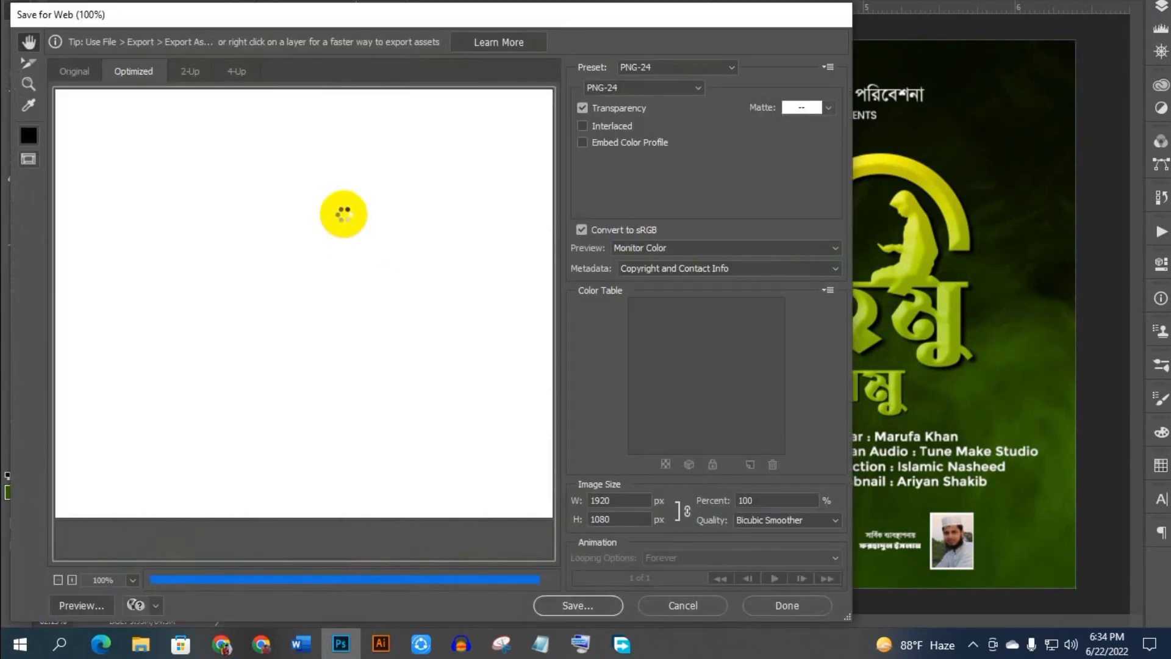
{"action": "mouse_move", "coordinate": [343, 214]}
{"action": "left_mouse_down"}
{"action": "mouse_move", "coordinate": [340, 274]}
{"action": "mouse_move", "coordinate": [515, 217]}
{"action": "mouse_move", "coordinate": [315, 378]}
{"action": "mouse_move", "coordinate": [301, 254]}
{"action": "mouse_move", "coordinate": [195, 174]}
{"action": "left_mouse_up"}
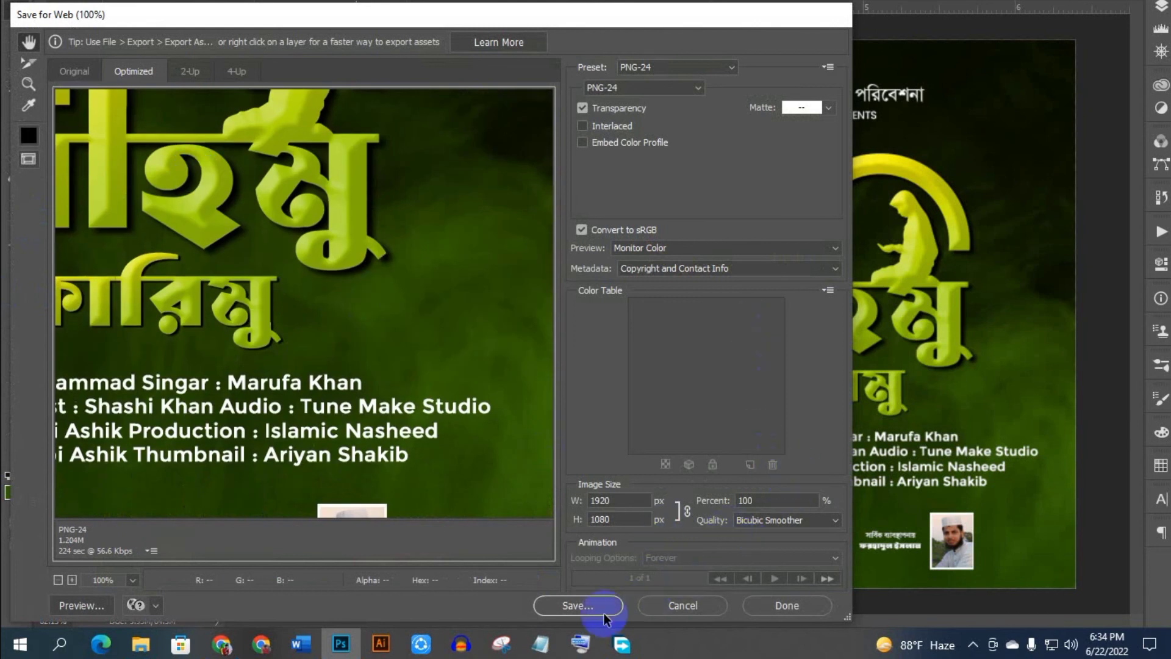
{"action": "left_click", "coordinate": [823, 522]}
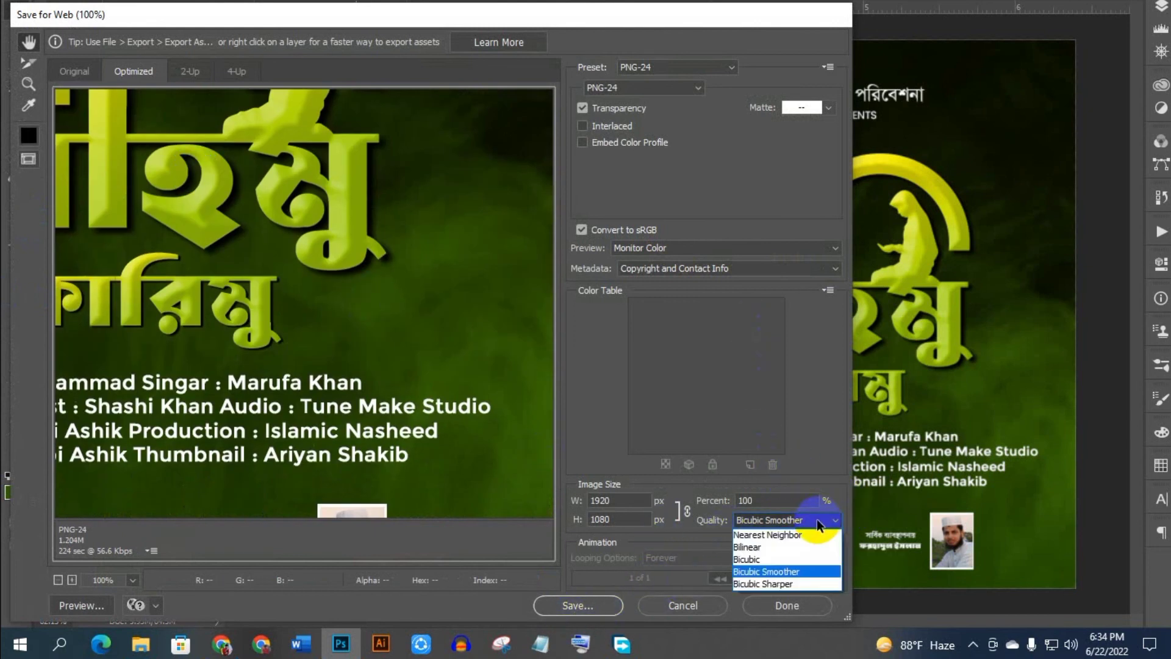
{"action": "left_click", "coordinate": [689, 558]}
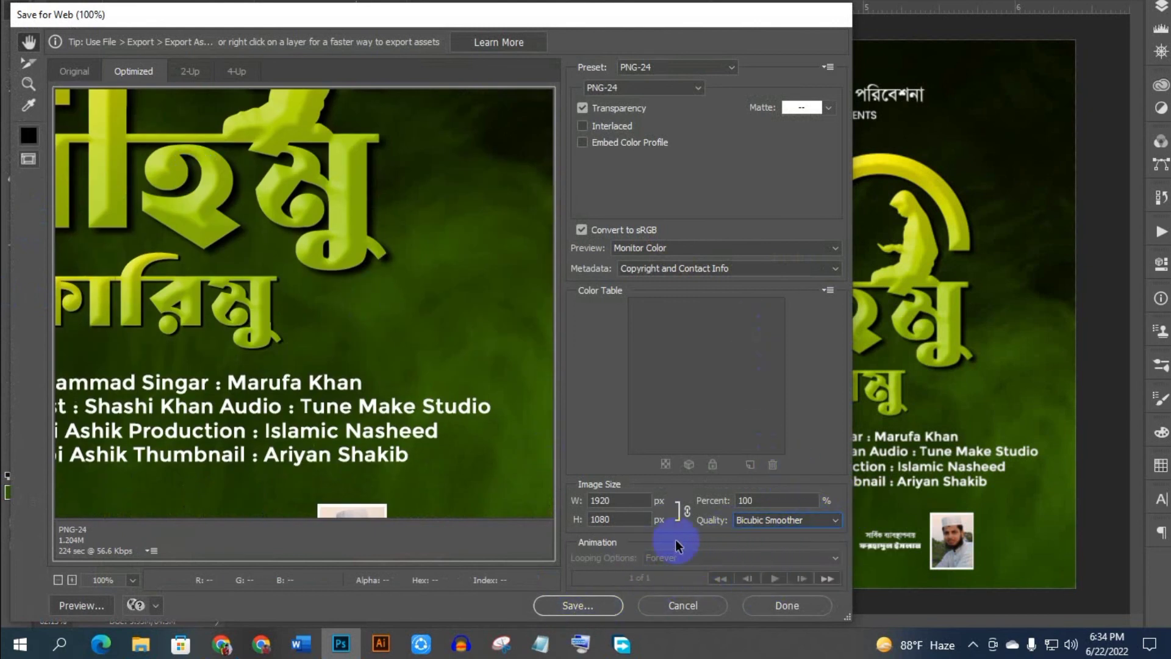
{"action": "left_click", "coordinate": [571, 607]}
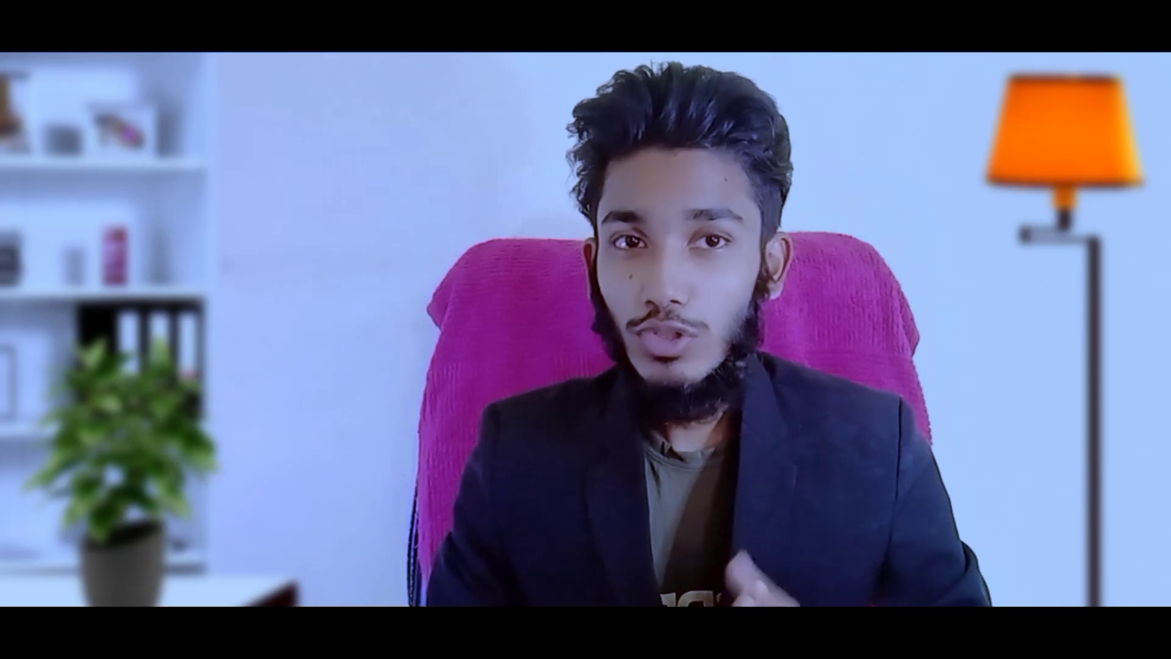